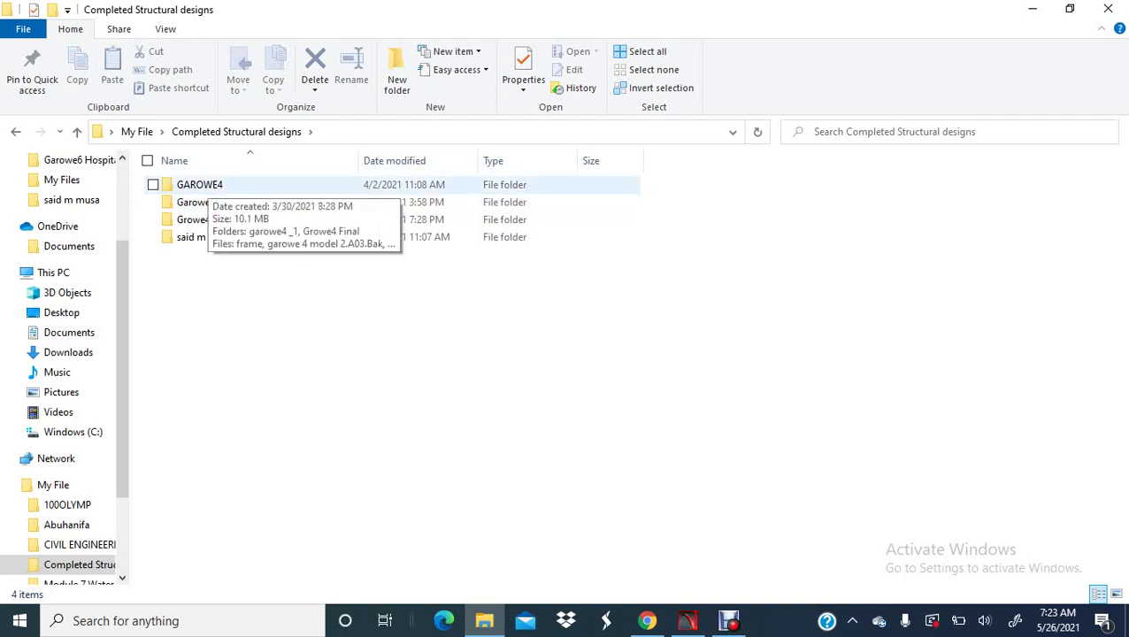
- Open the GAROWE4 PAD drawing from the GAROWE4 folder and inspect the meshed floor layout
double_click(199, 185)
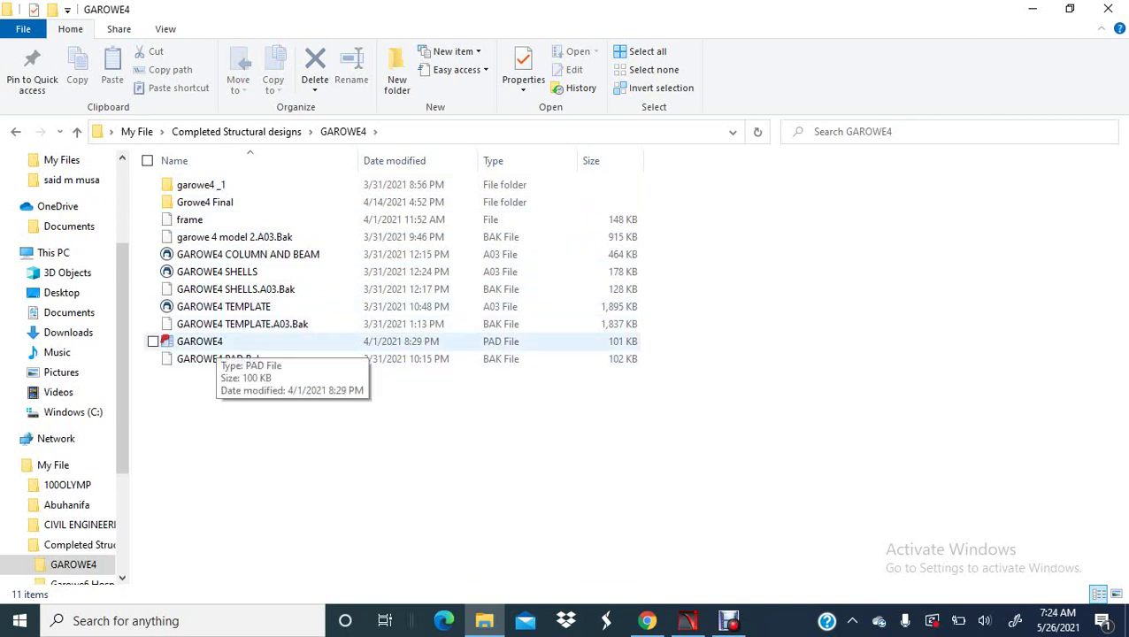
click(204, 342)
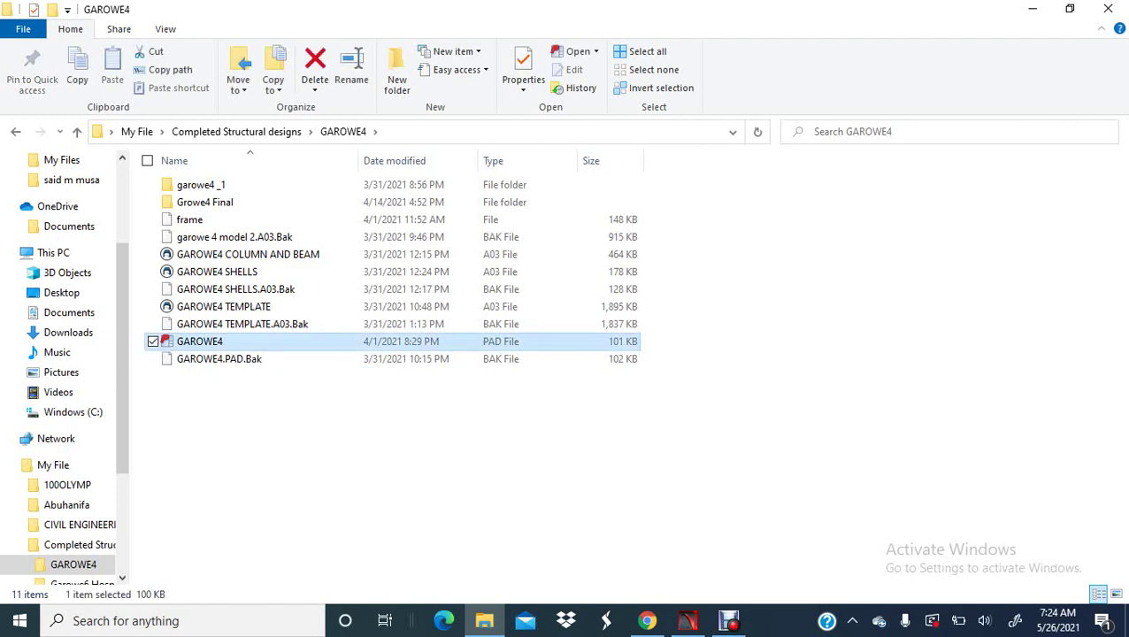
double_click(215, 341)
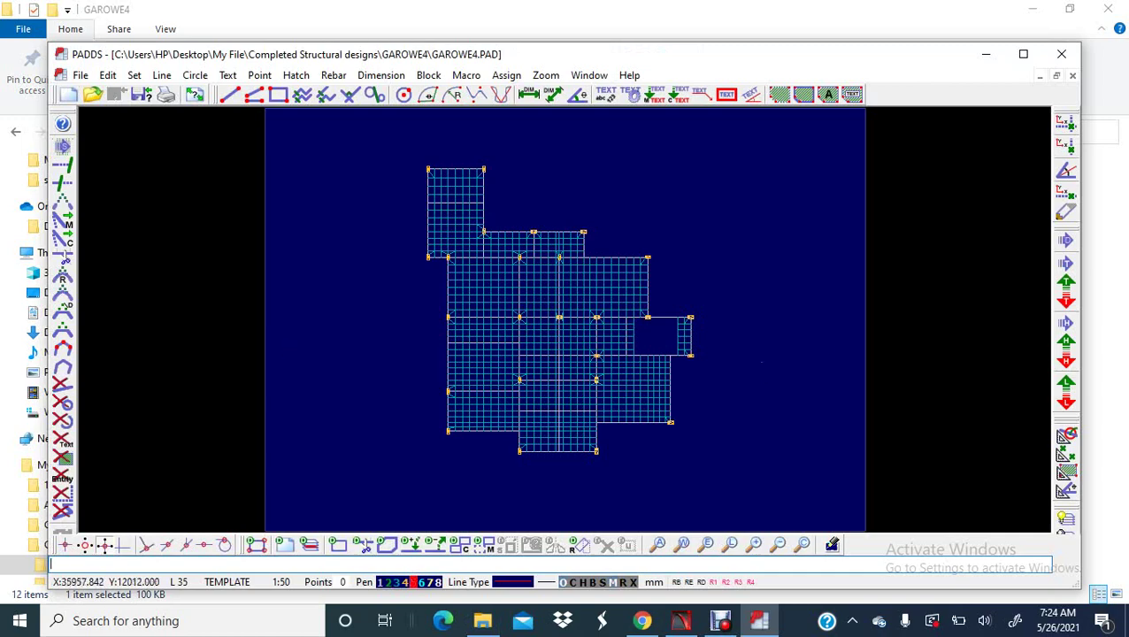
scroll(648, 330, up, 3)
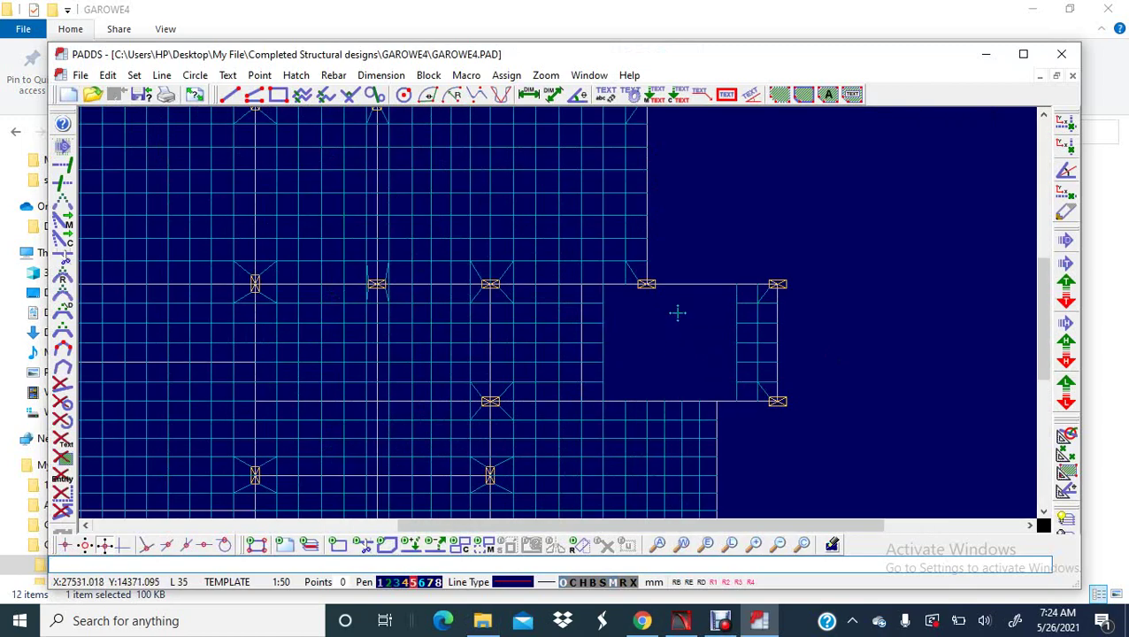
scroll(676, 312, down, 3)
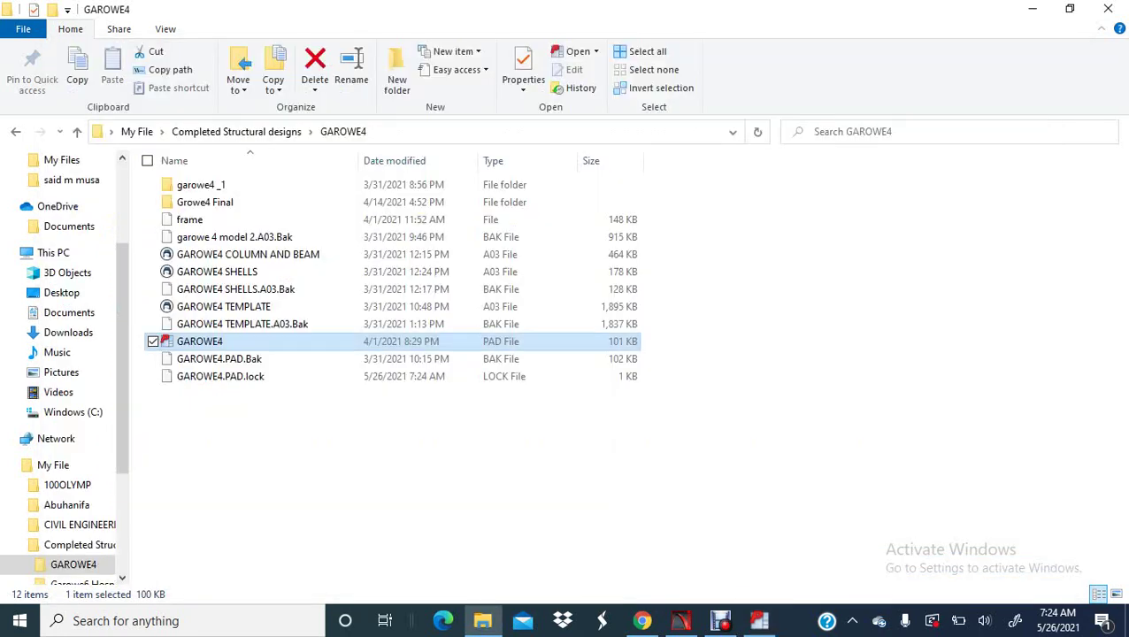
- Minimize the drawing and open the FINAL A03 model from the Growe4 Final folder
click(985, 54)
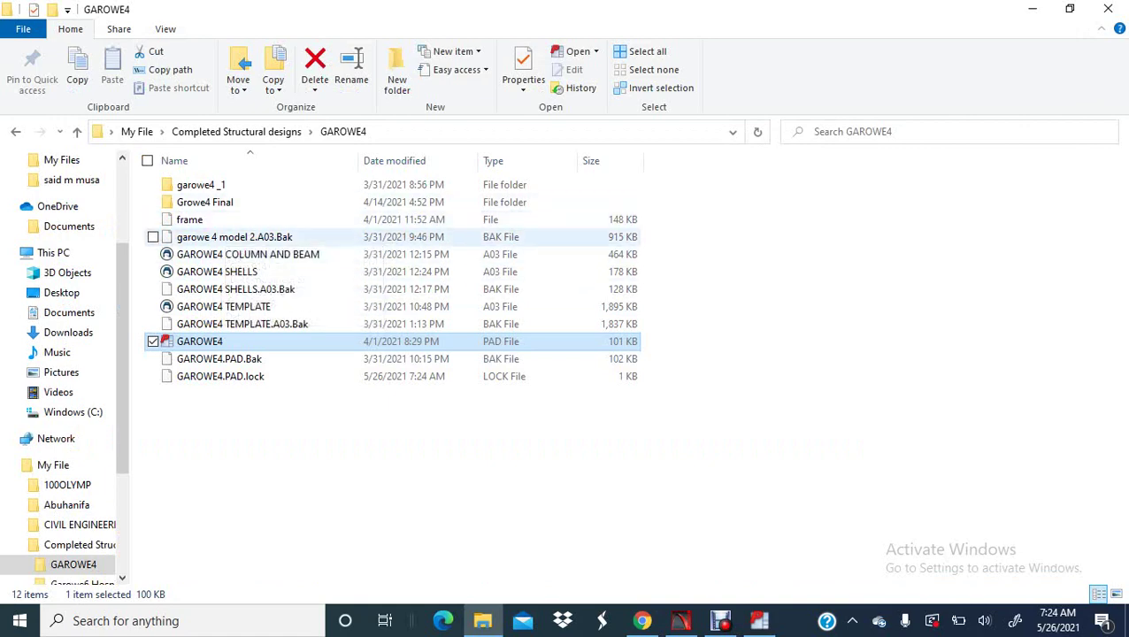
double_click(204, 201)
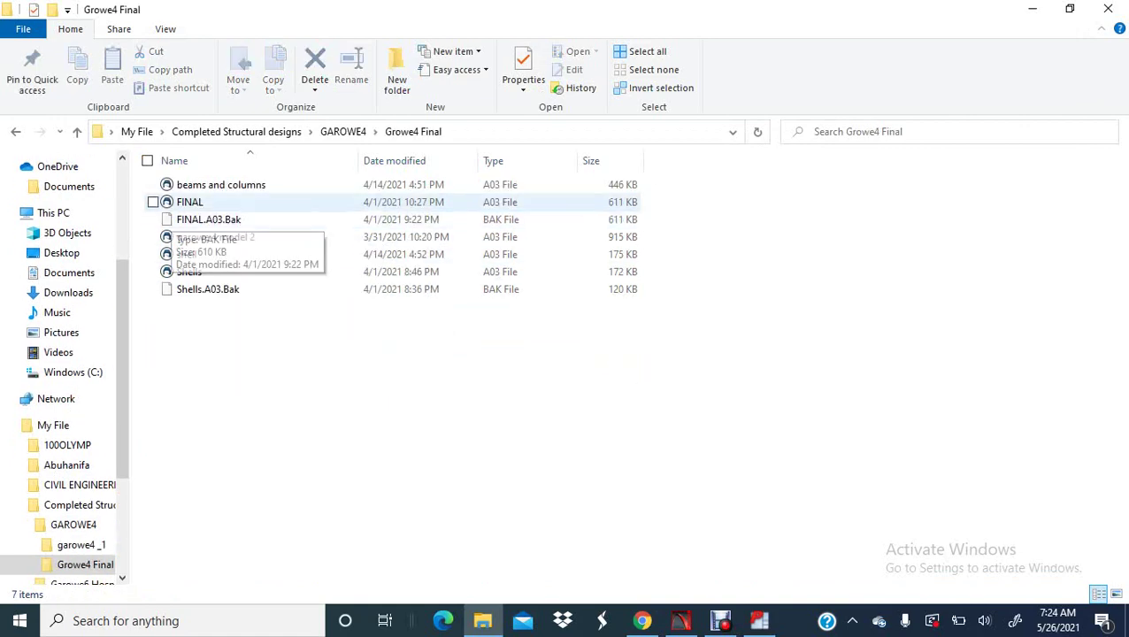
click(198, 201)
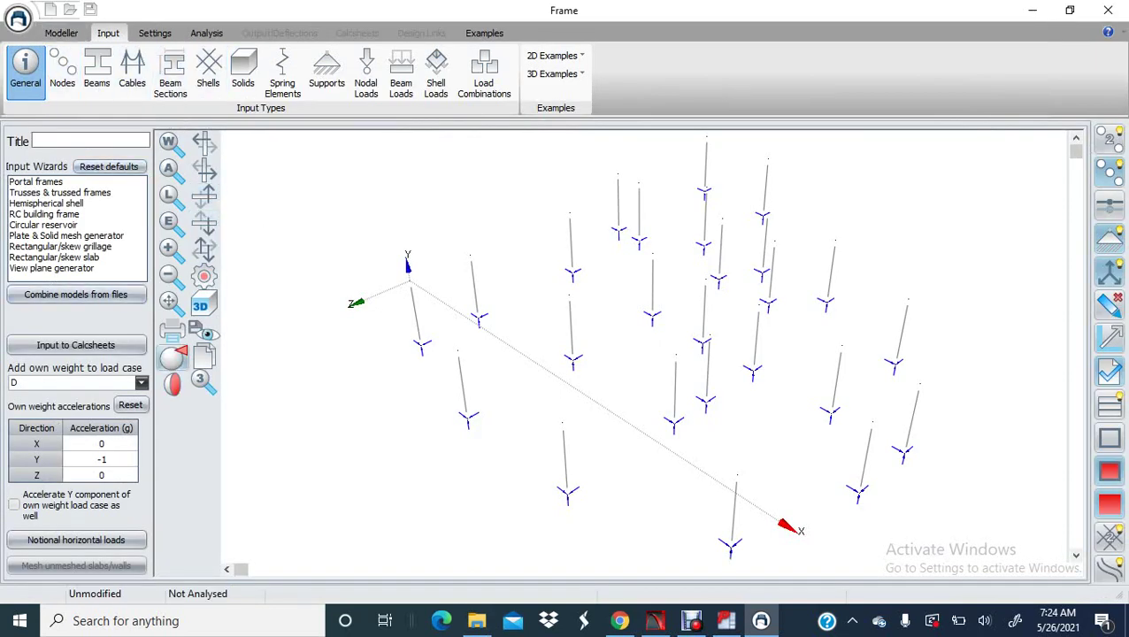
- Select all allocated group numbers (1, 5, 2000 and 21) so every element group of the frame model is viewed
click(202, 379)
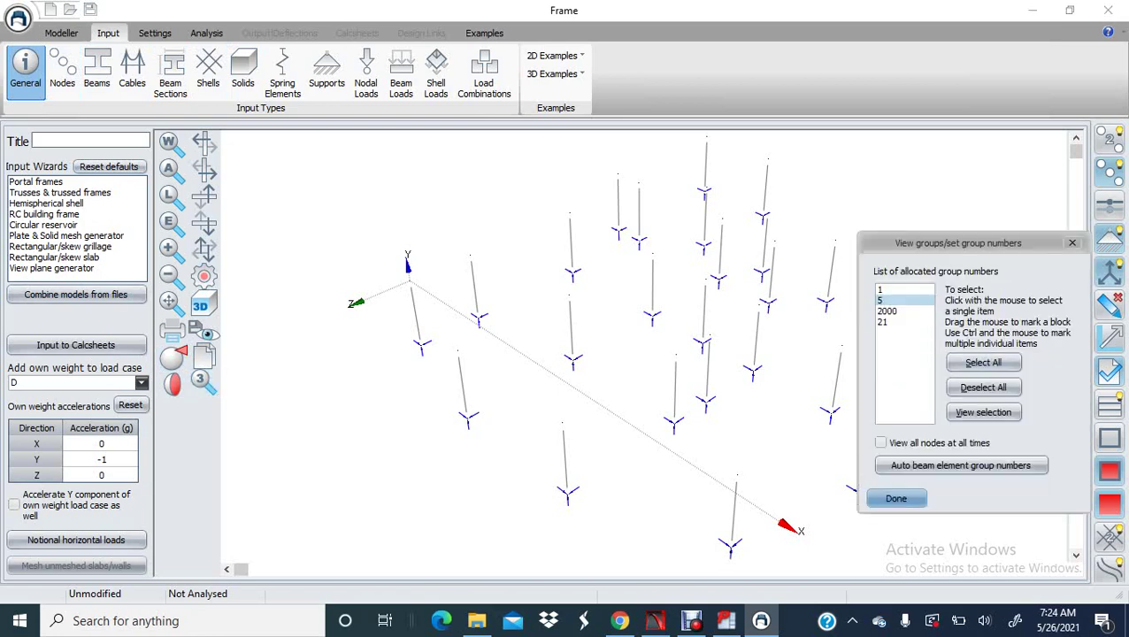
click(983, 363)
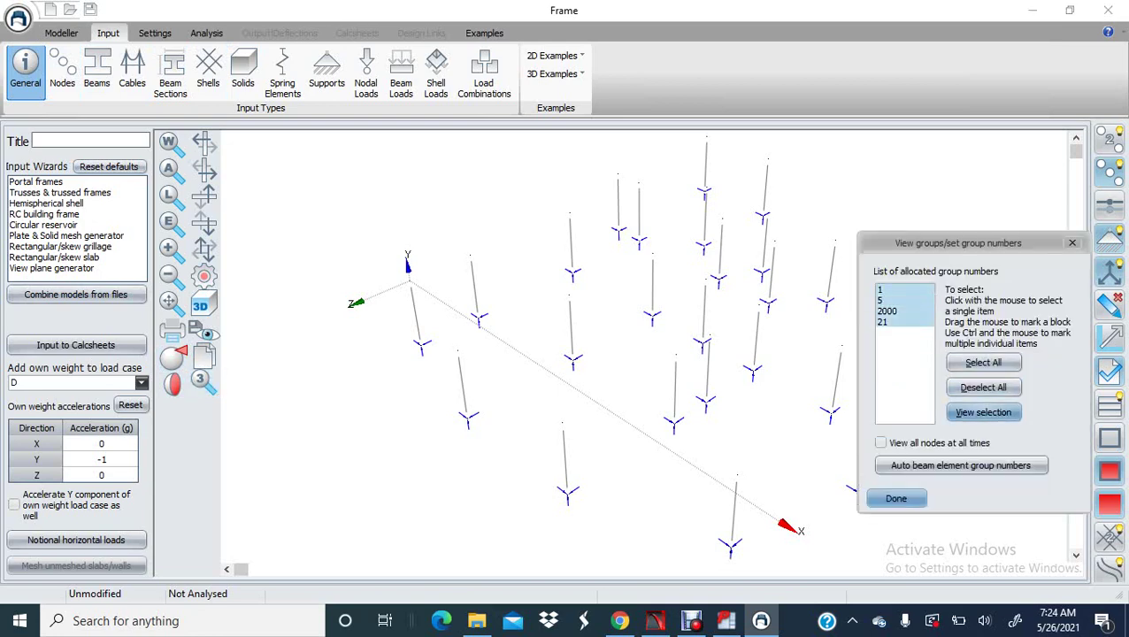
click(895, 498)
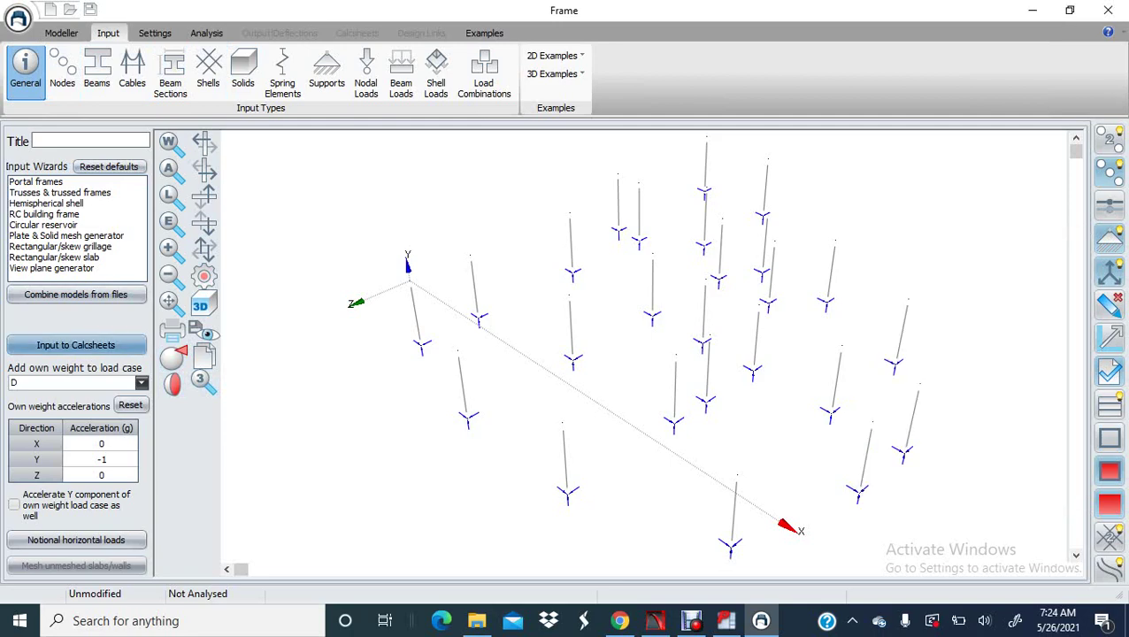
- Switch to the graphical modeller and choose load case D followed by L for display on the structure
click(61, 33)
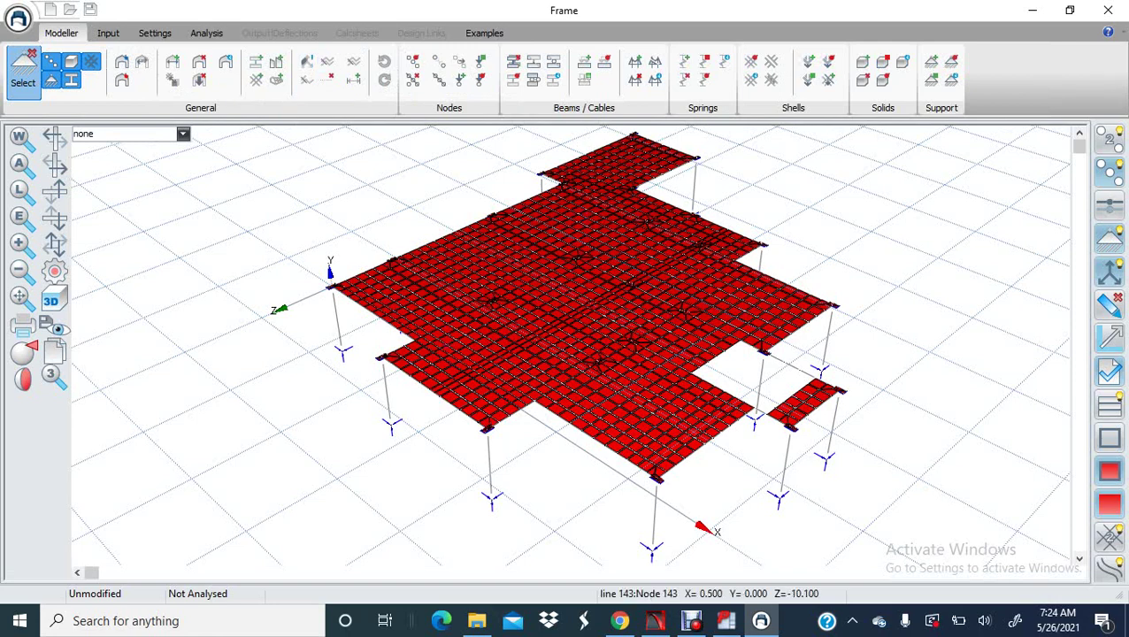
click(183, 133)
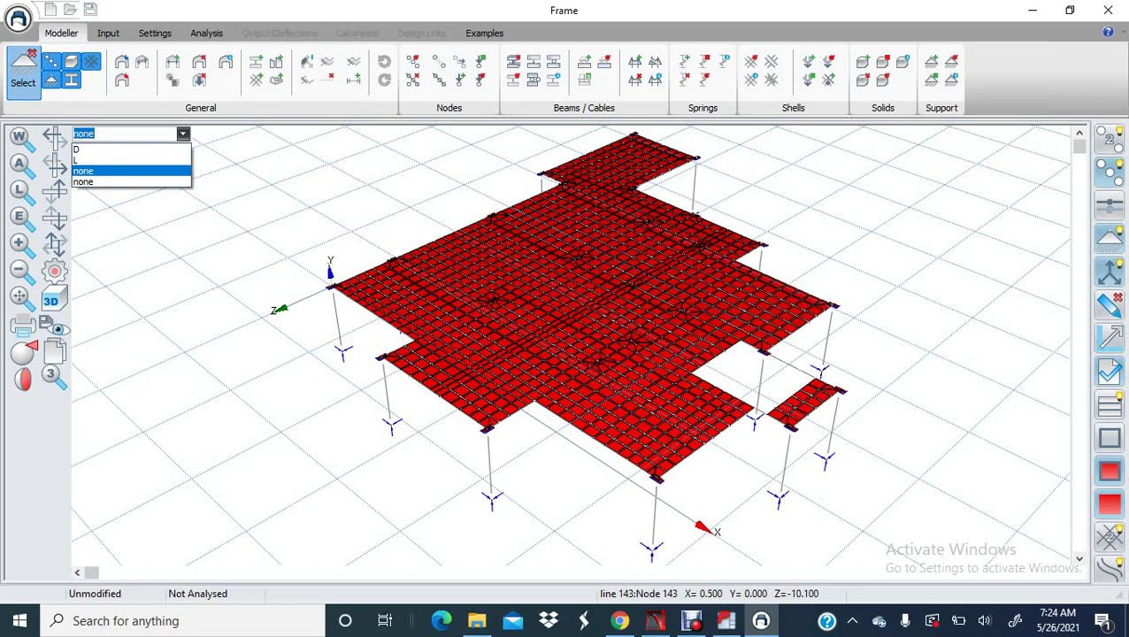
click(115, 149)
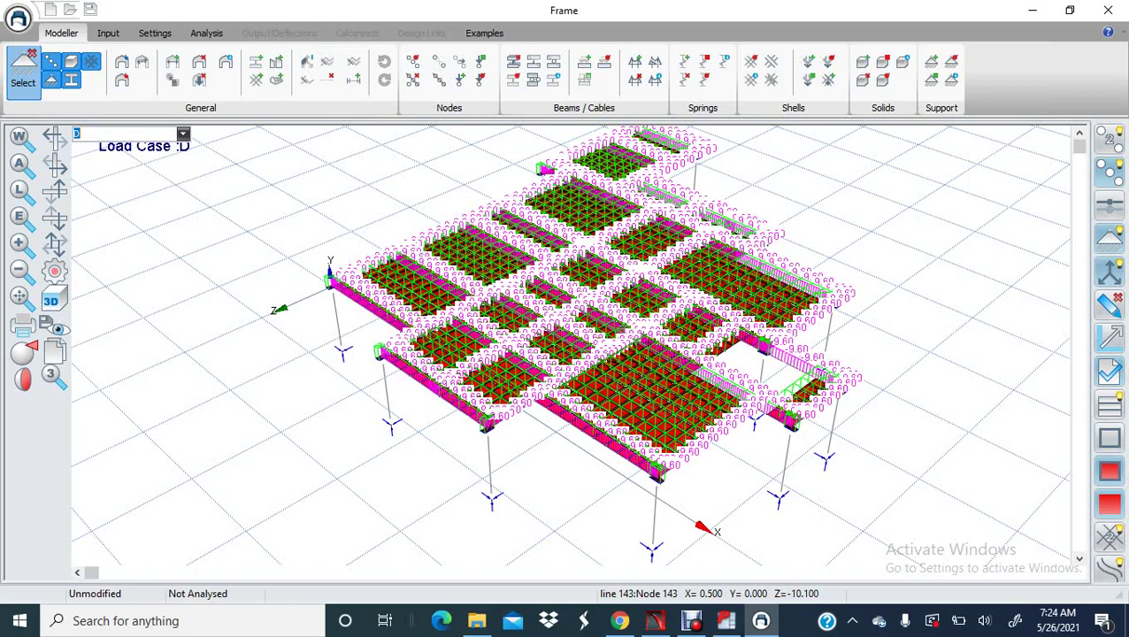
click(184, 133)
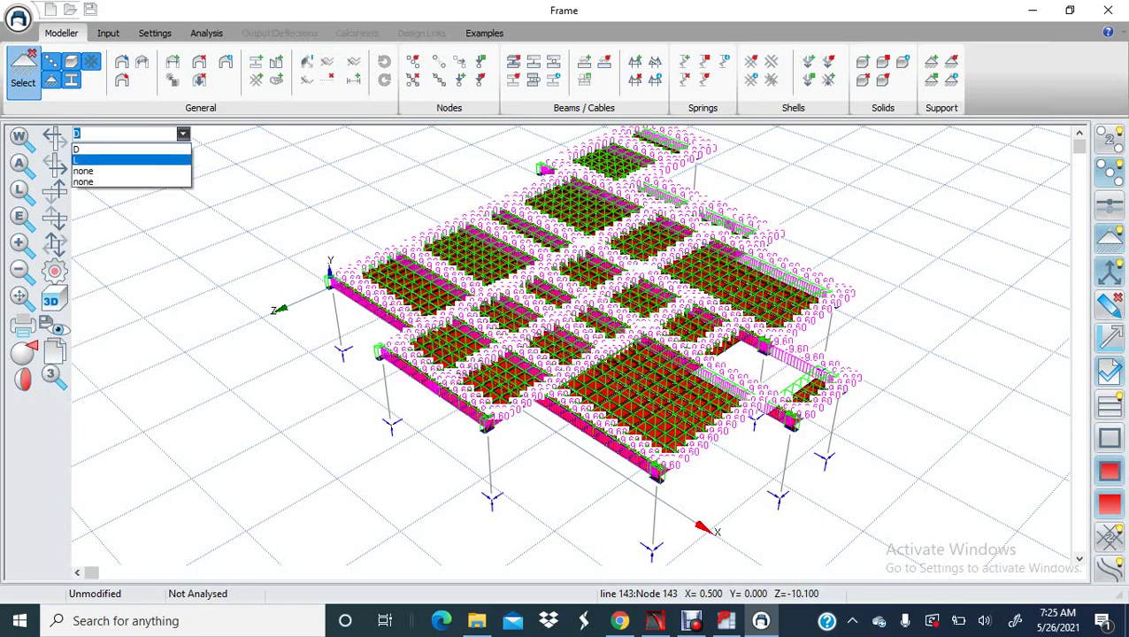
click(115, 160)
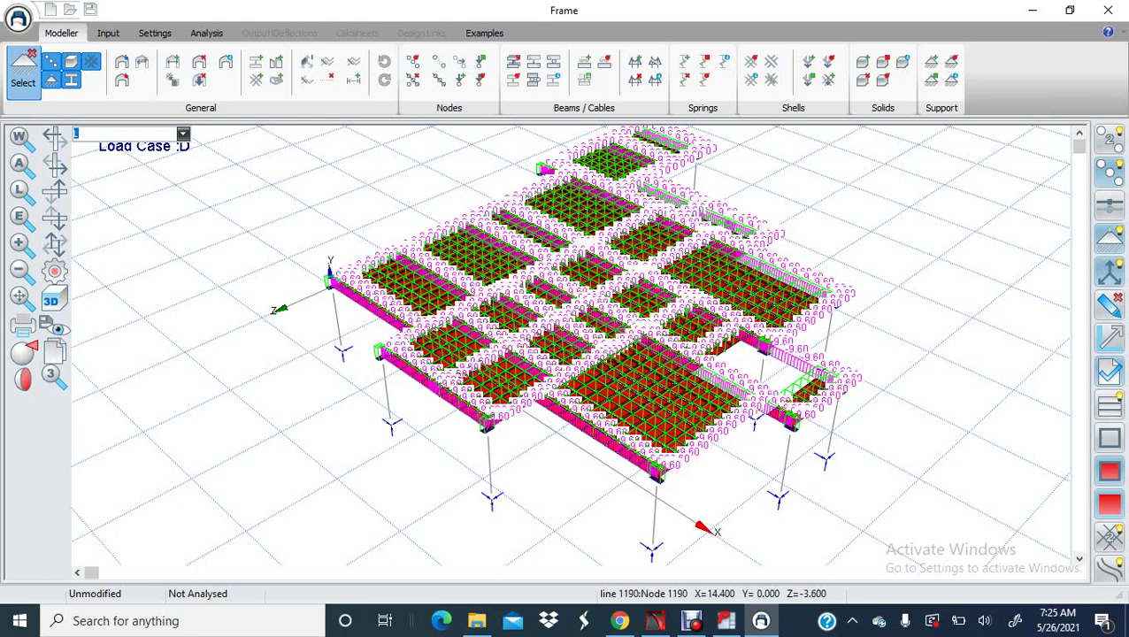
- Choose load case D again and examine the beam and slab loads up close
click(183, 133)
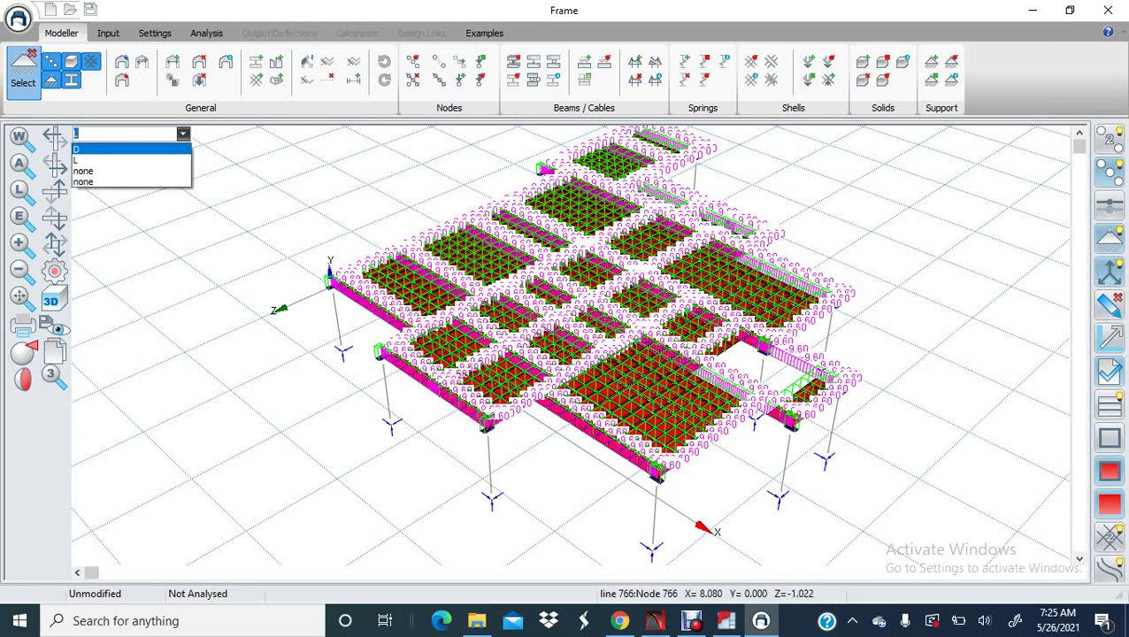
click(131, 149)
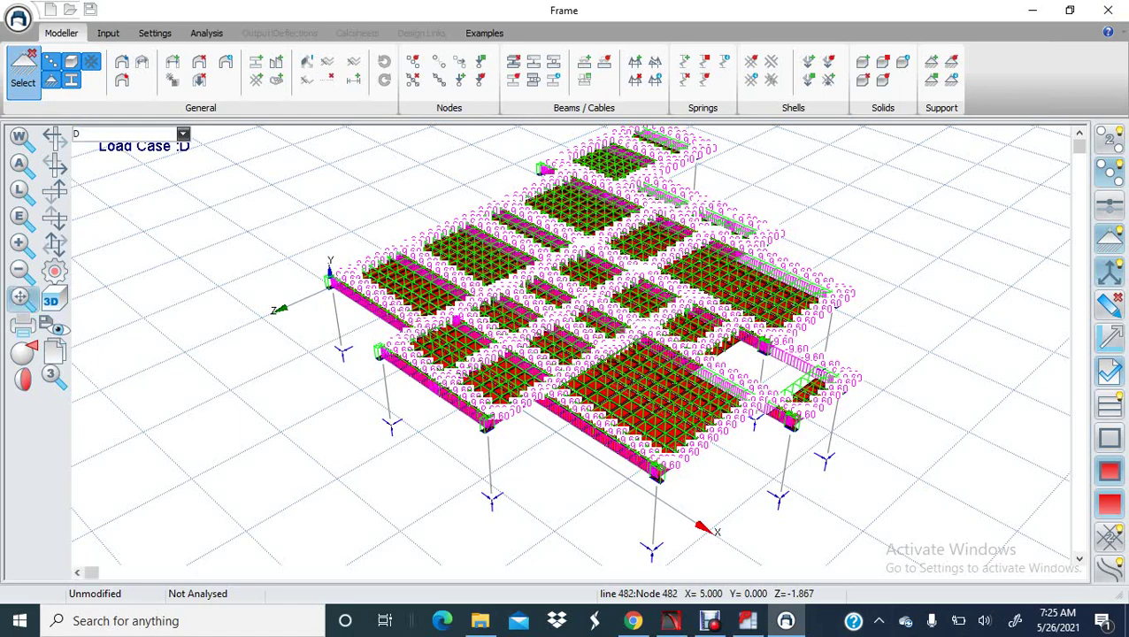
scroll(458, 313, down, 2)
scroll(459, 313, up, 3)
scroll(577, 433, up, 2)
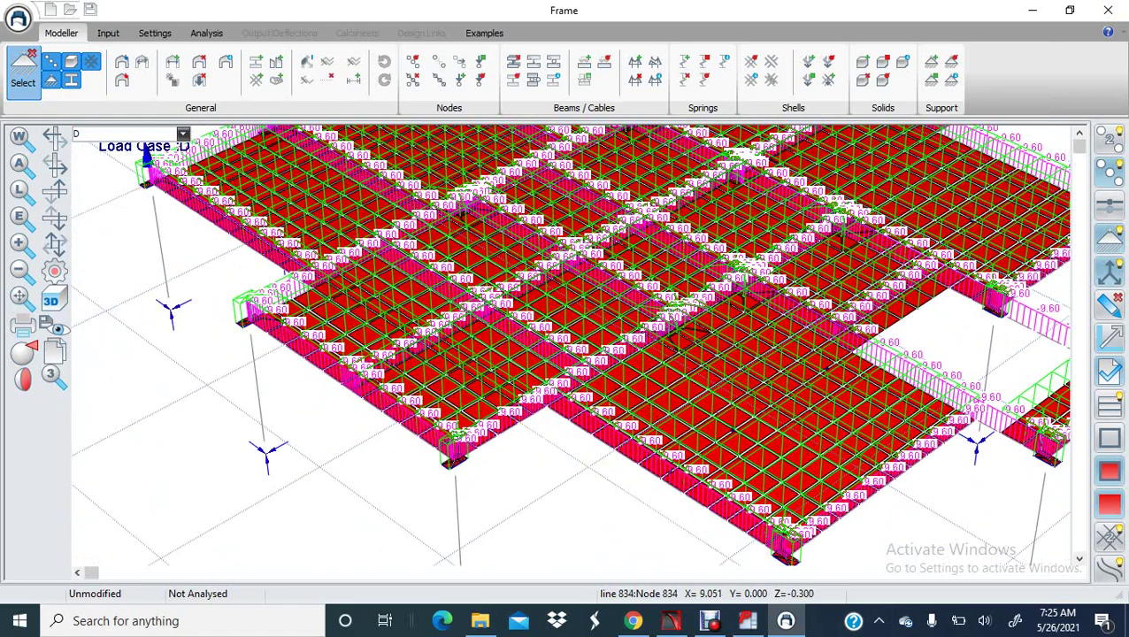
- Choose load case L in the modeller and inspect the slab edge closely, returning to an overall view of the structure
click(183, 133)
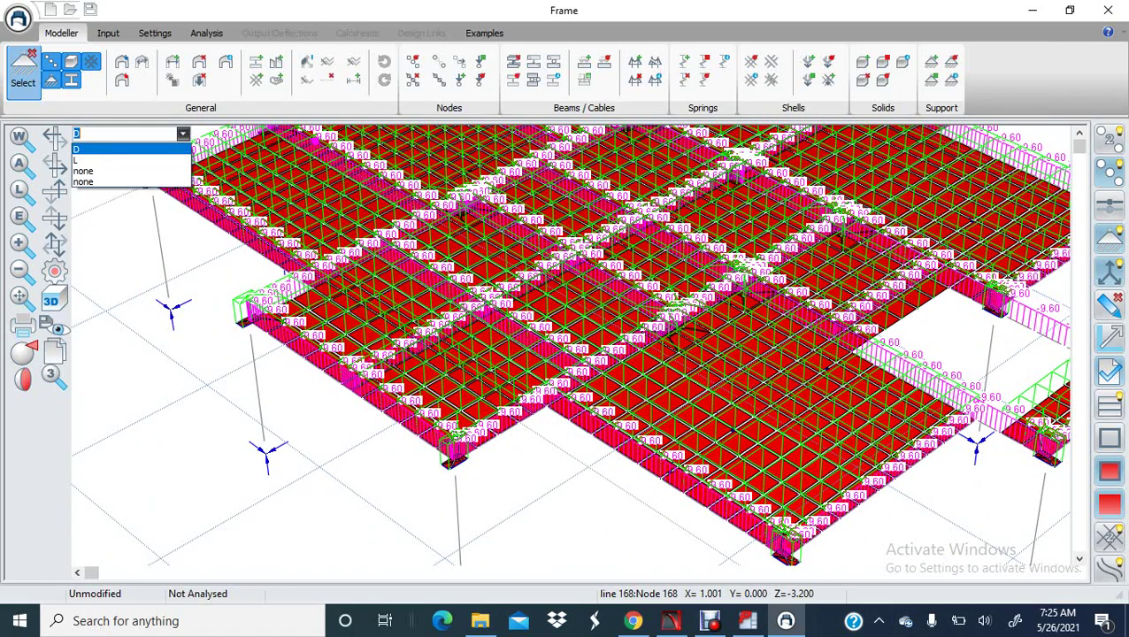
click(133, 158)
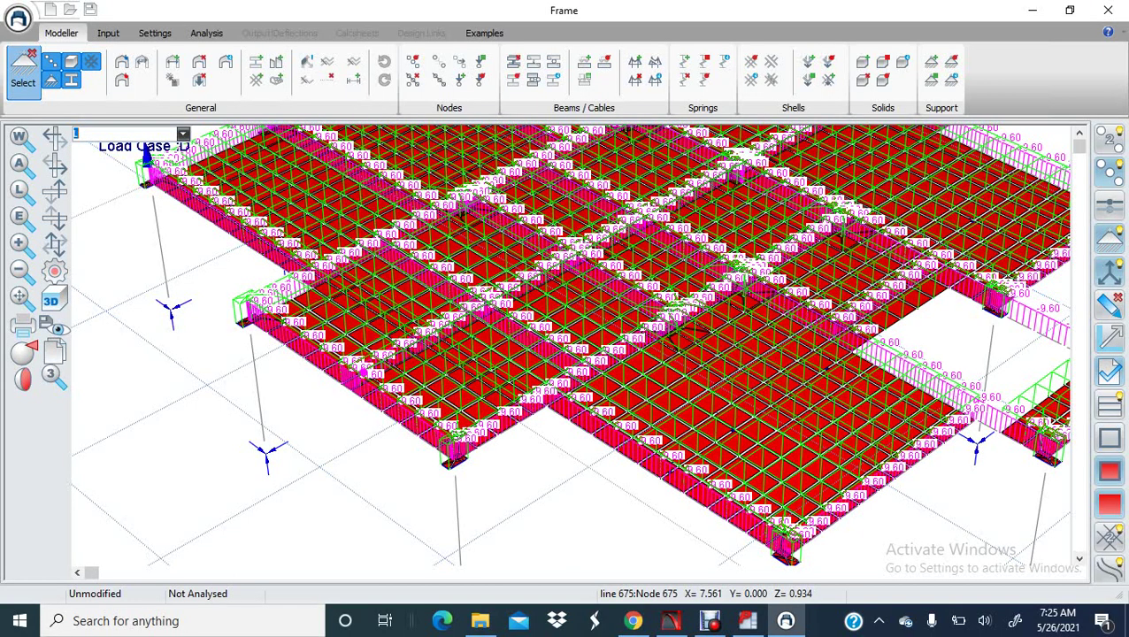
click(22, 298)
scroll(365, 370, down, 2)
scroll(364, 369, up, 3)
scroll(364, 372, up, 3)
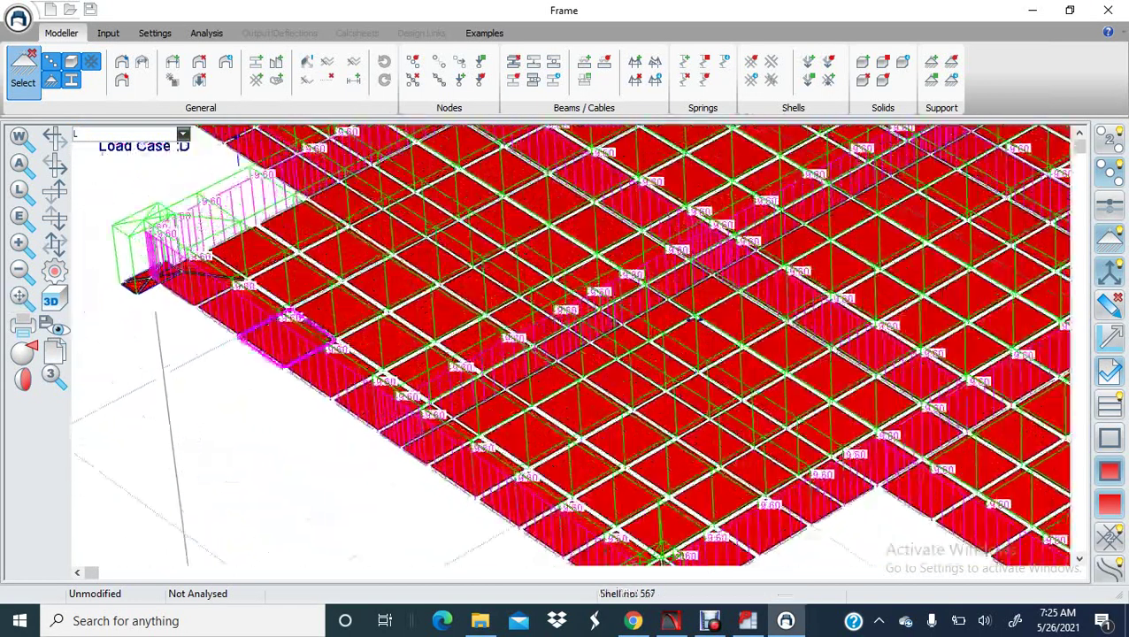
scroll(364, 372, down, 5)
scroll(354, 354, down, 1)
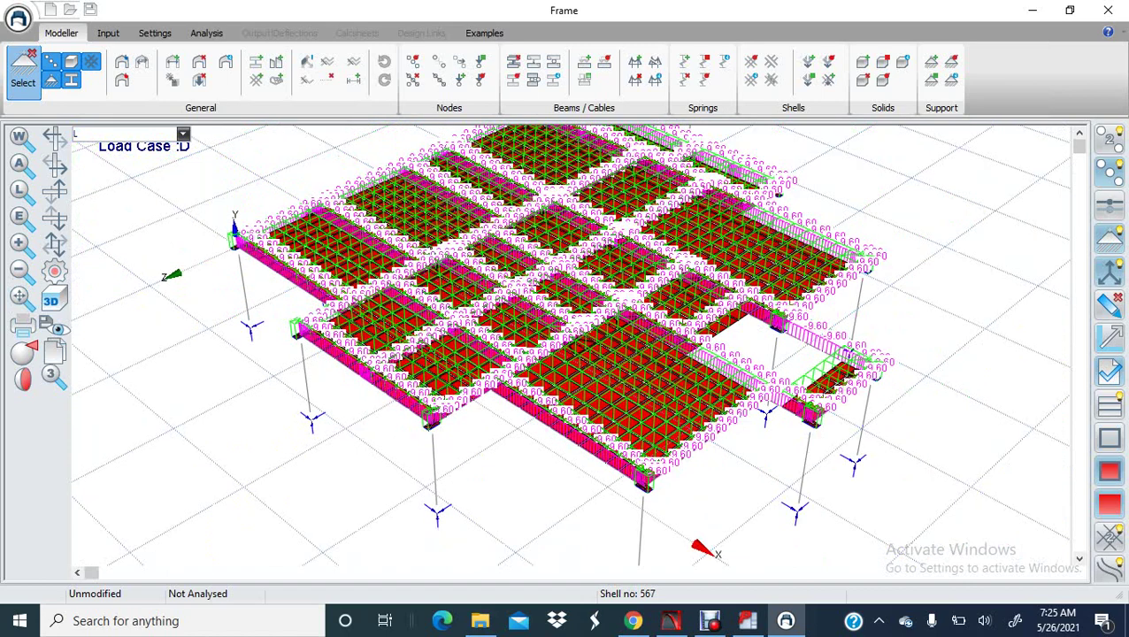
- Review the model's beam section inputs and examine the beam loads of load case D
click(108, 32)
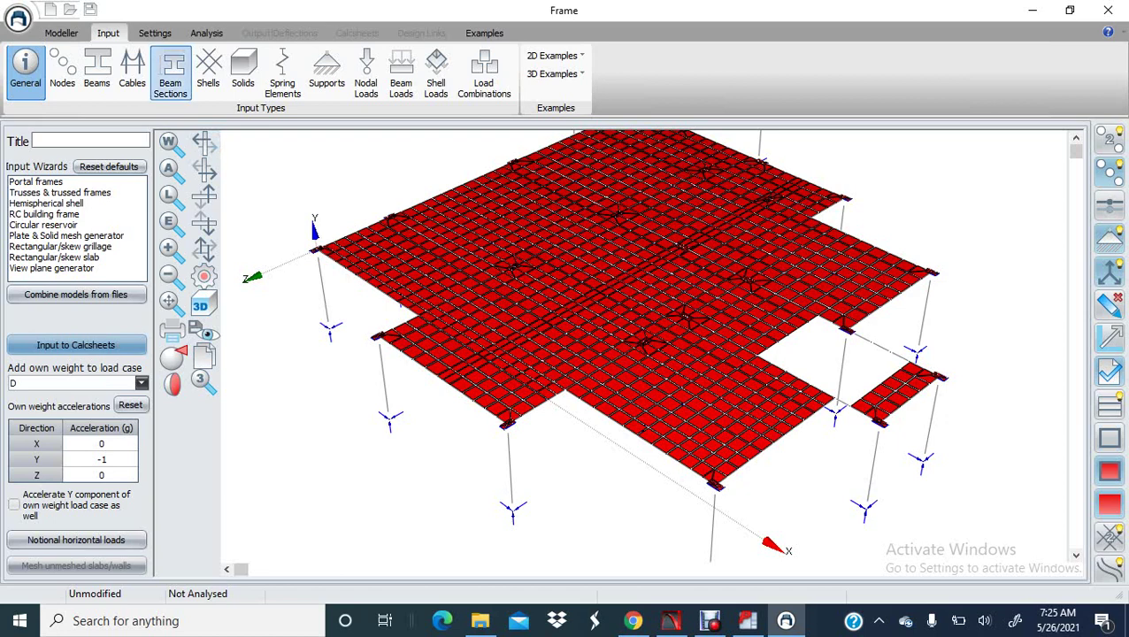
click(170, 76)
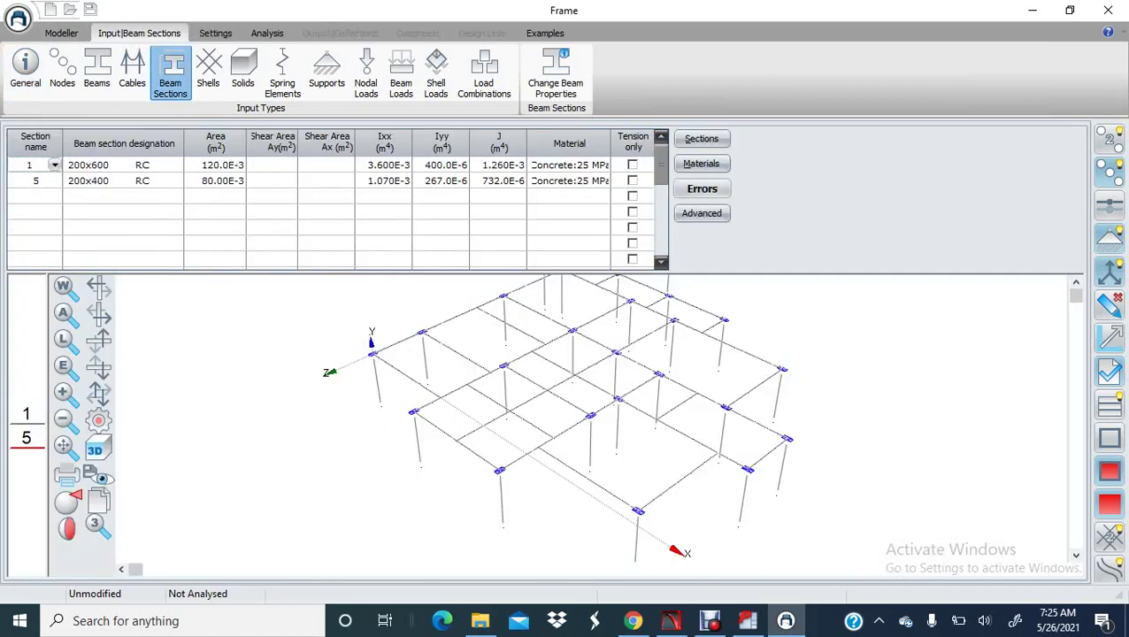
click(400, 75)
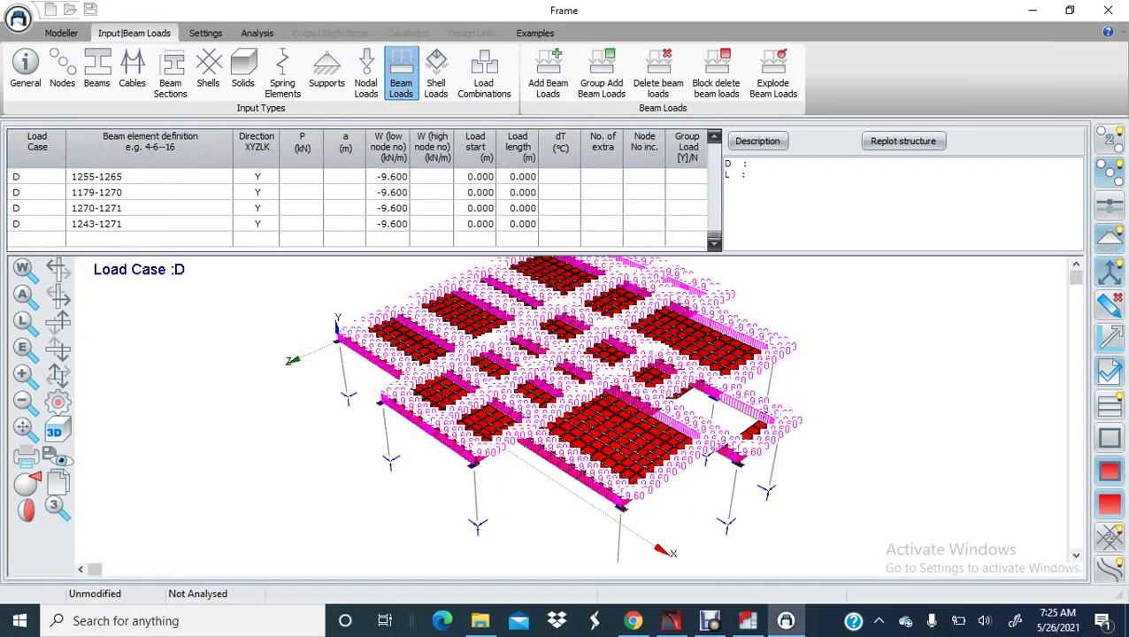
middle_drag(421, 430, 381, 395)
scroll(381, 395, up, 6)
scroll(615, 488, down, 5)
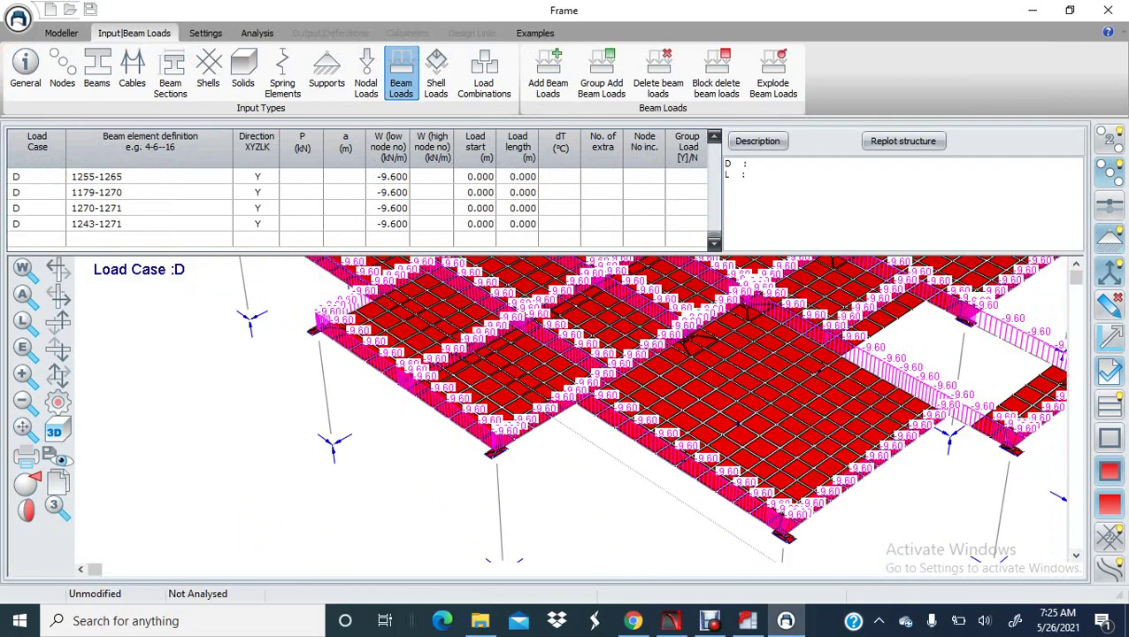
- Display load case L and review its surface loads on the shell elements
click(741, 174)
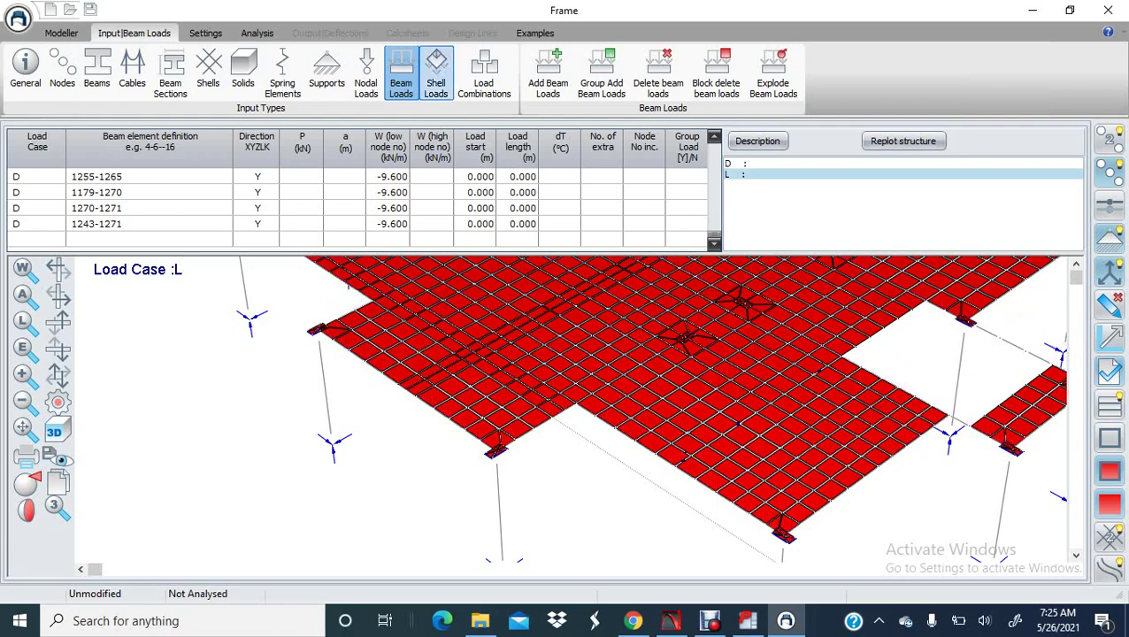
click(435, 75)
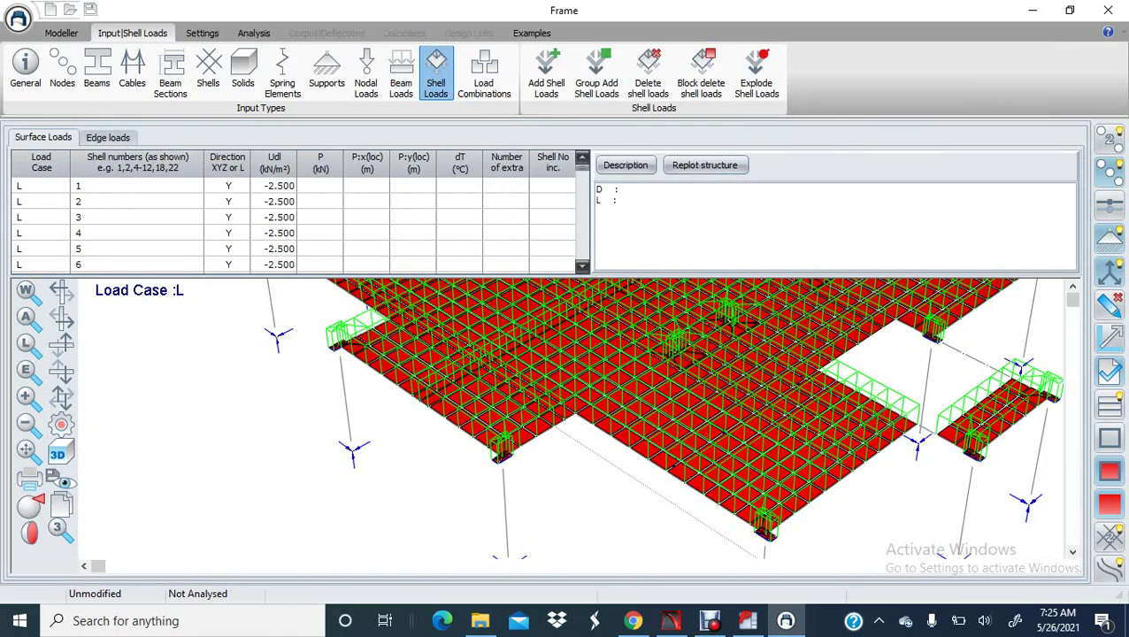
middle_drag(548, 350, 427, 427)
scroll(481, 402, down, 4)
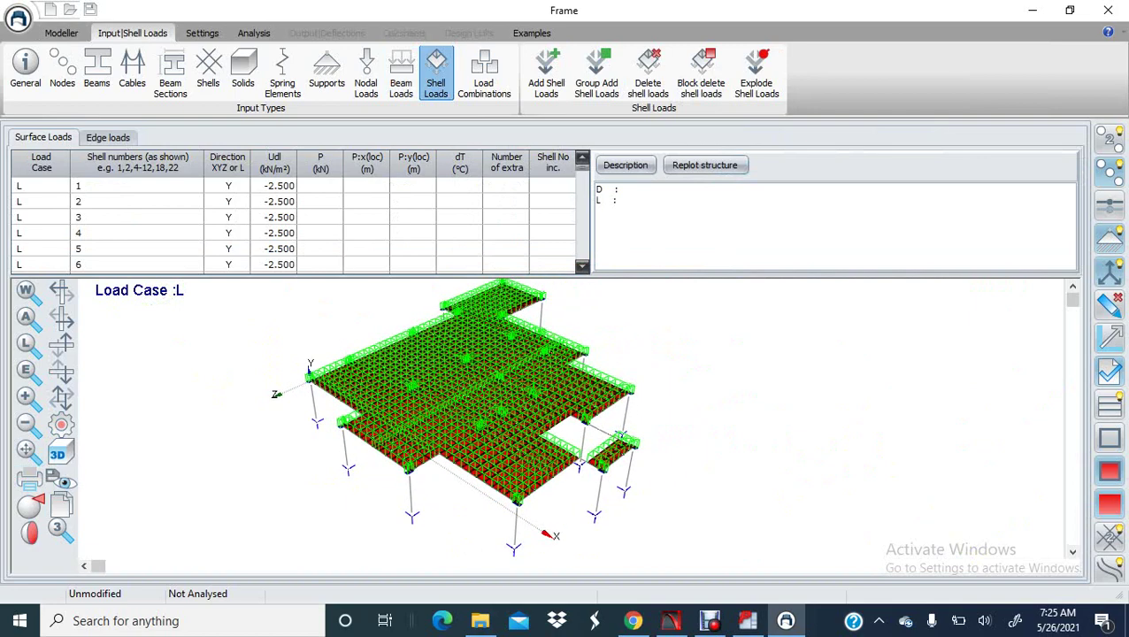
scroll(476, 417, up, 2)
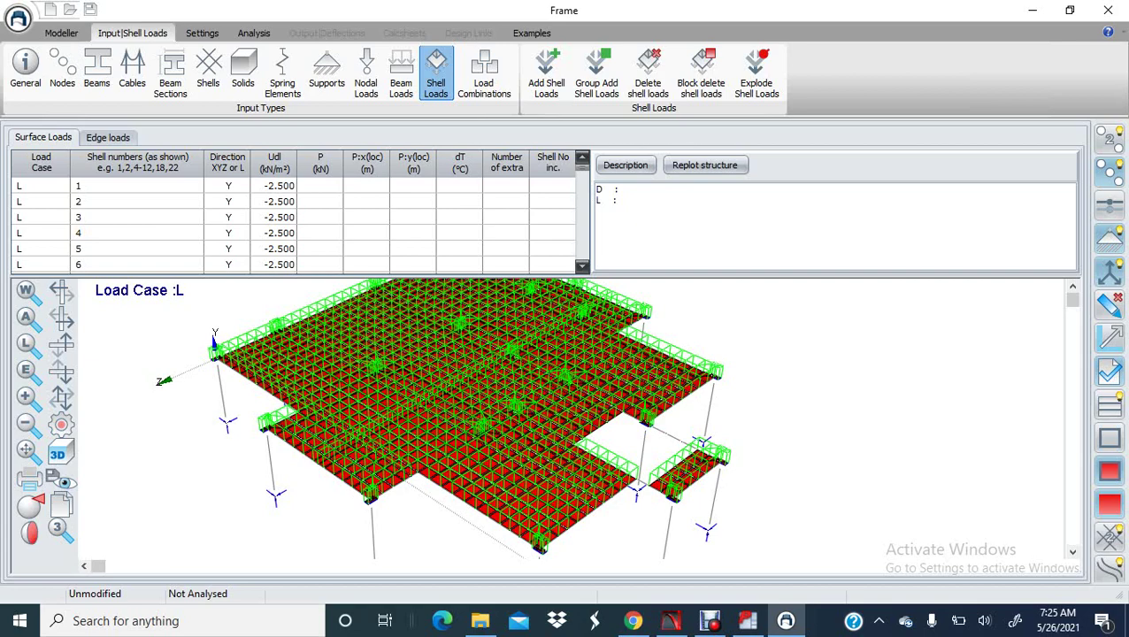
- Return to the graphical modeller and inspect the slab around the opening and the separate slab strip
click(61, 33)
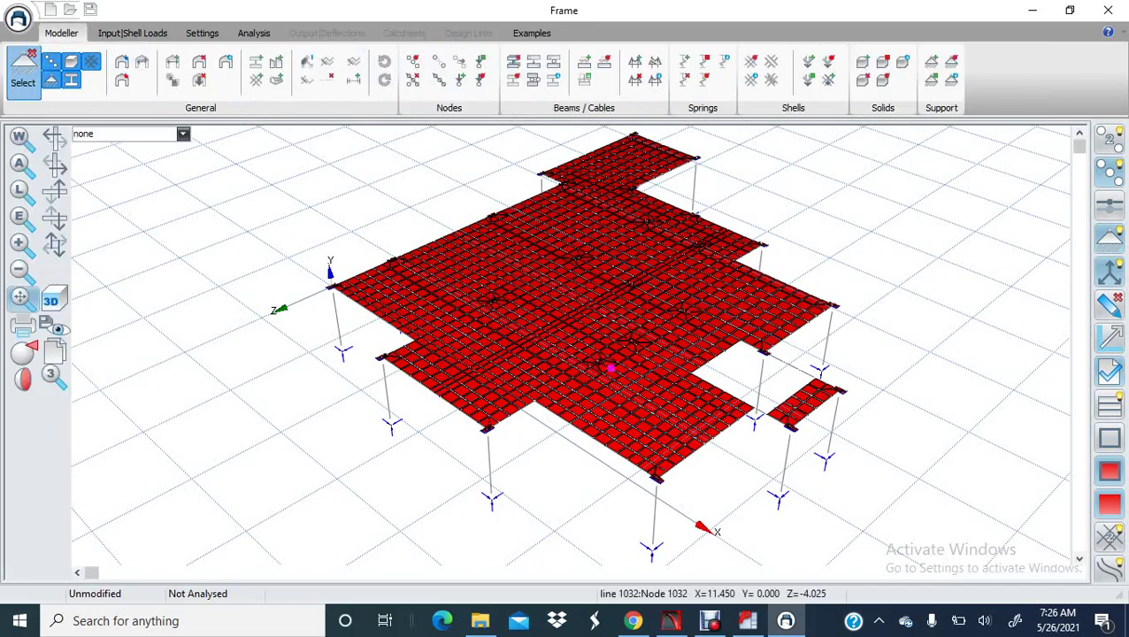
middle_drag(611, 368, 310, 333)
scroll(460, 332, up, 3)
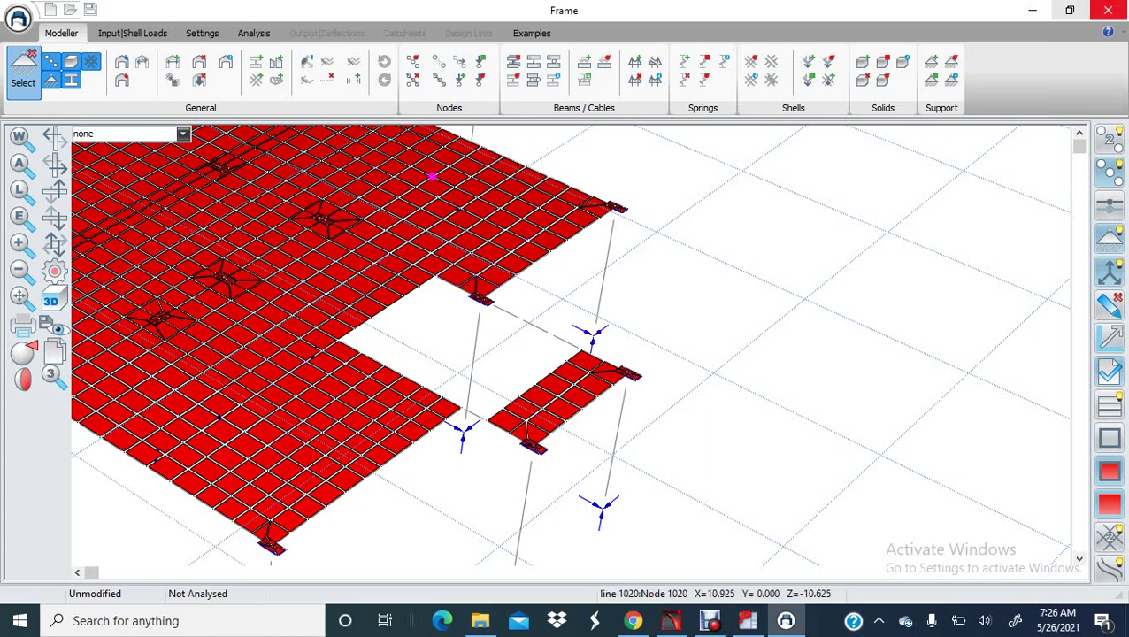
- Minimize the frame model and switch back to the GAROWE4 drawing in PADDS
click(1031, 9)
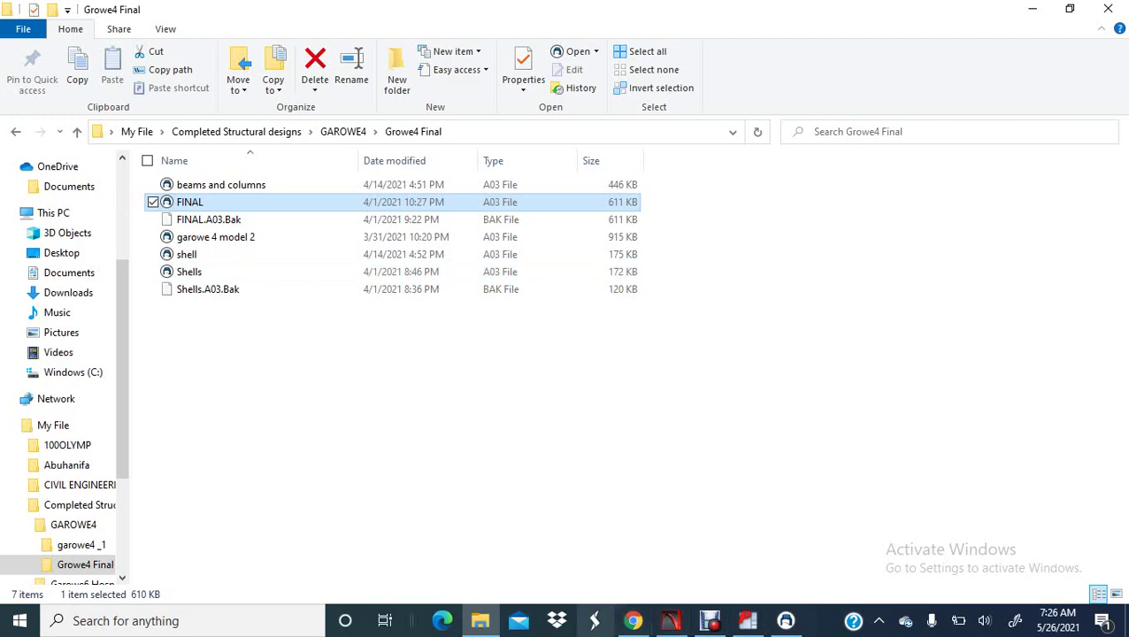
click(747, 620)
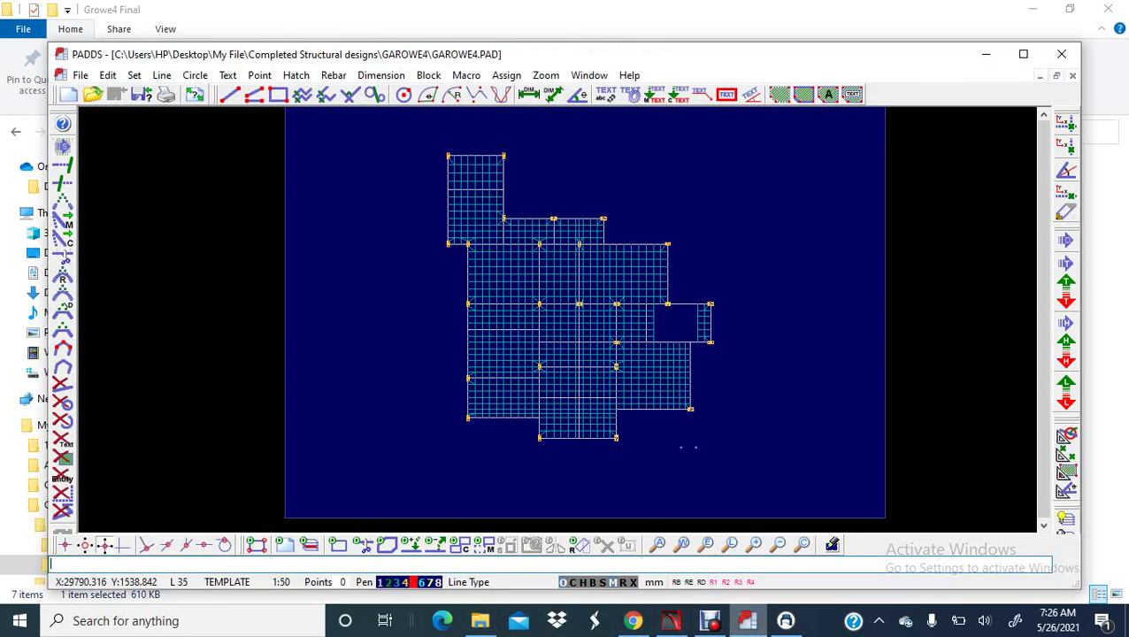
- Turn all drawing layers on, examine the staircase around the slab opening, and turn all layers off again
key(alt+s)
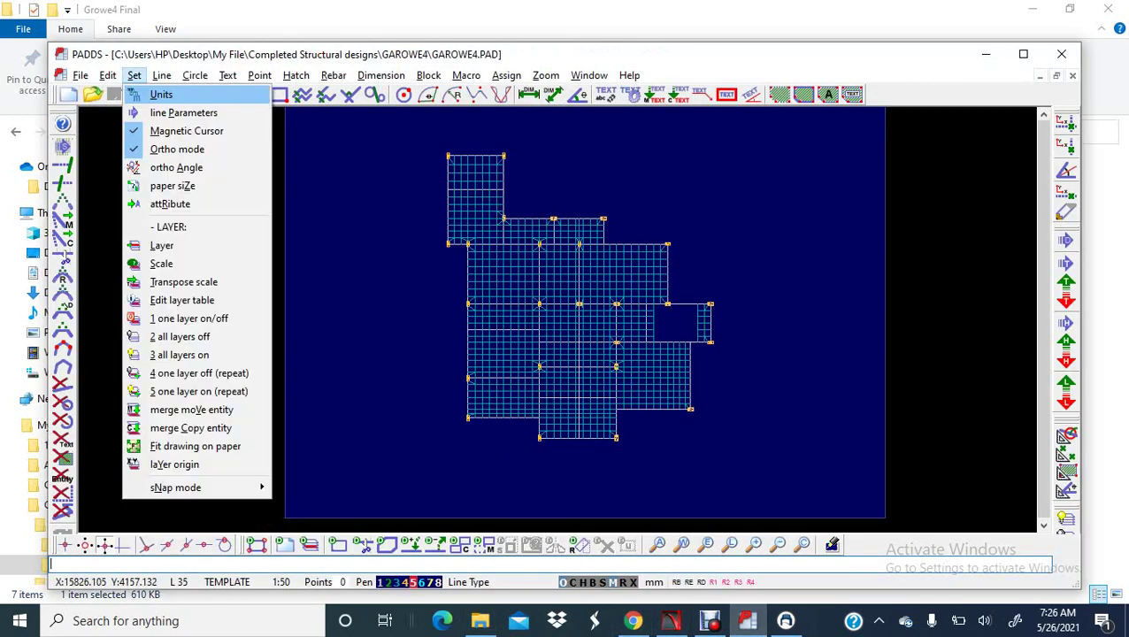
key(3)
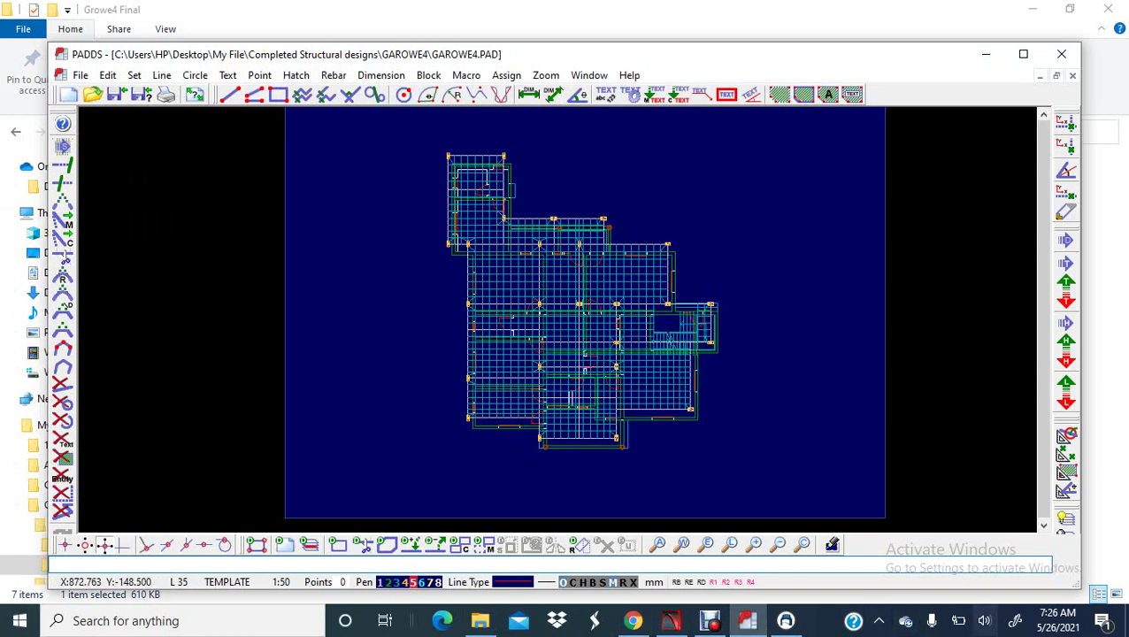
scroll(690, 335, up, 4)
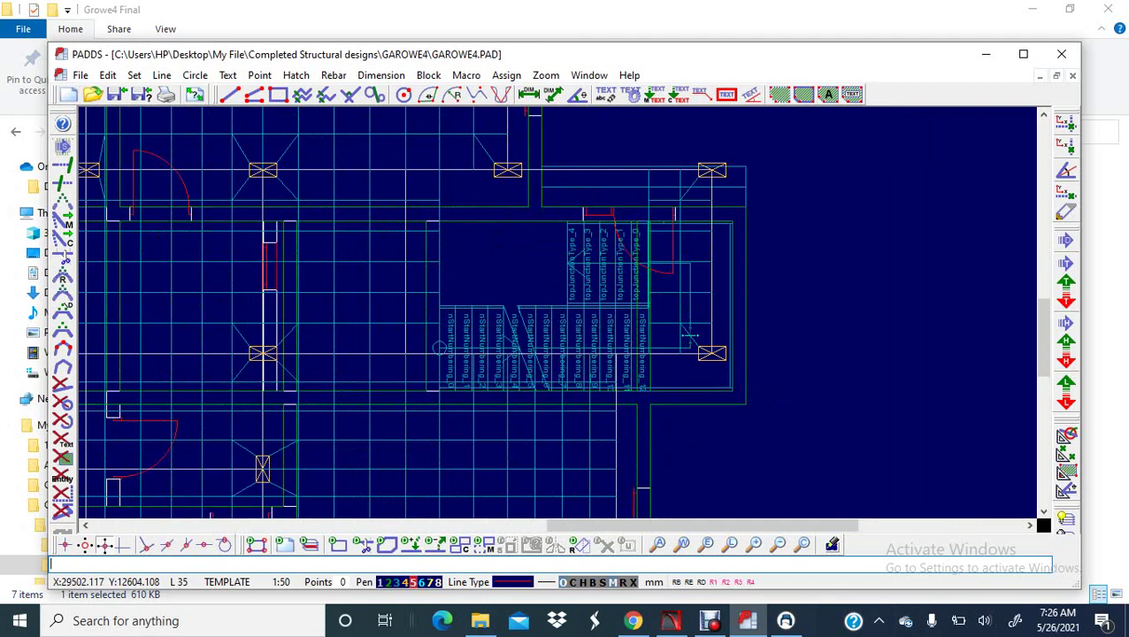
middle_drag(684, 334, 679, 340)
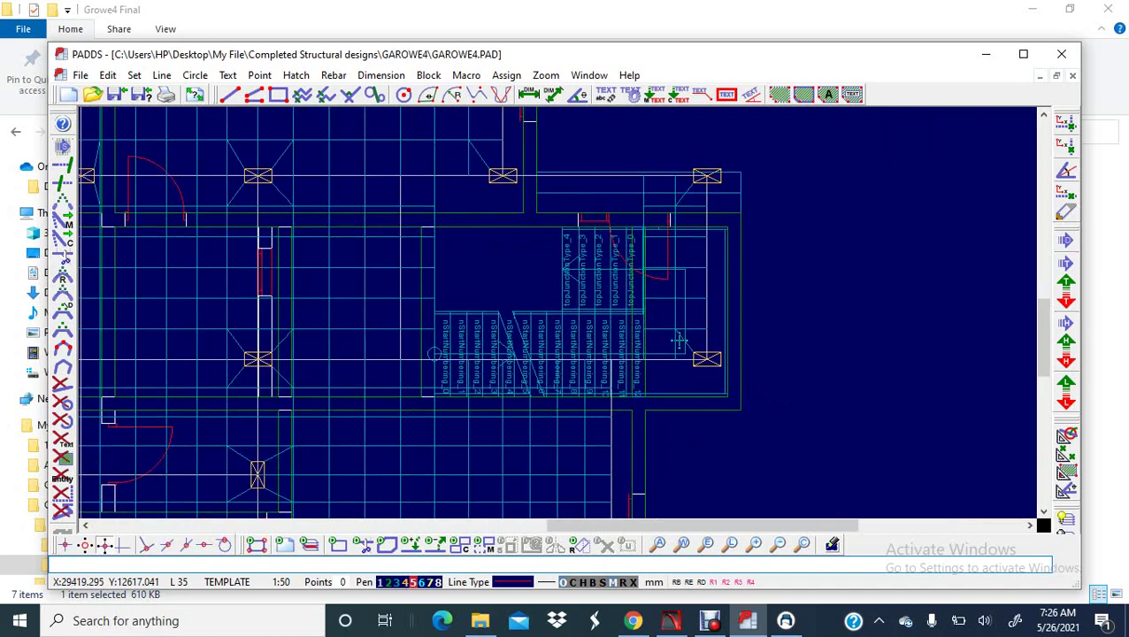
scroll(678, 340, down, 2)
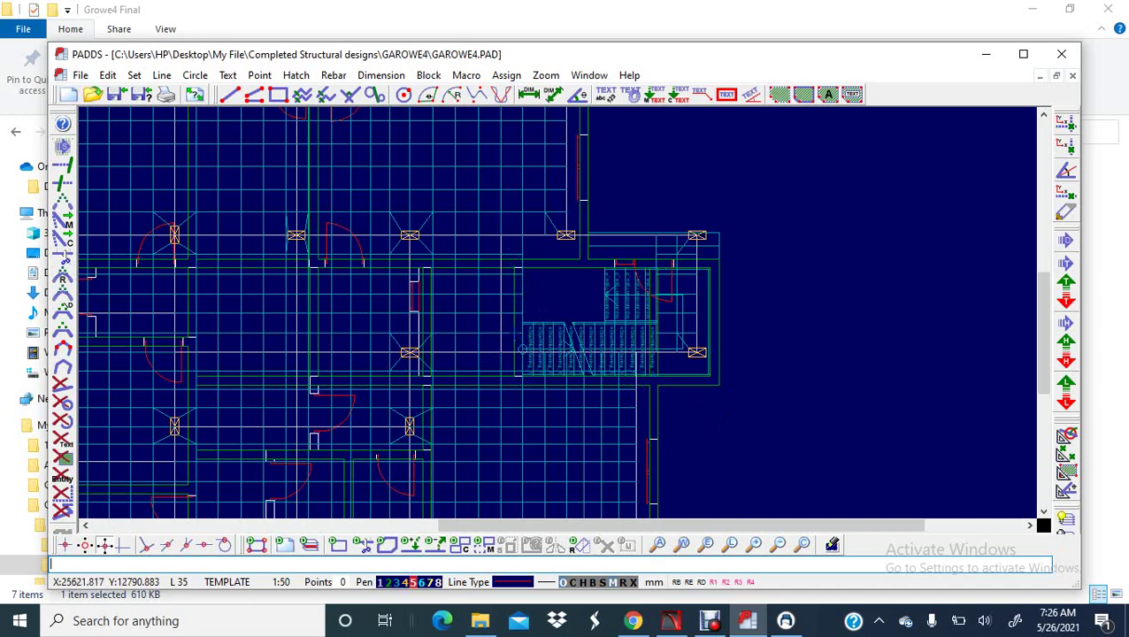
key(alt+s)
key(2)
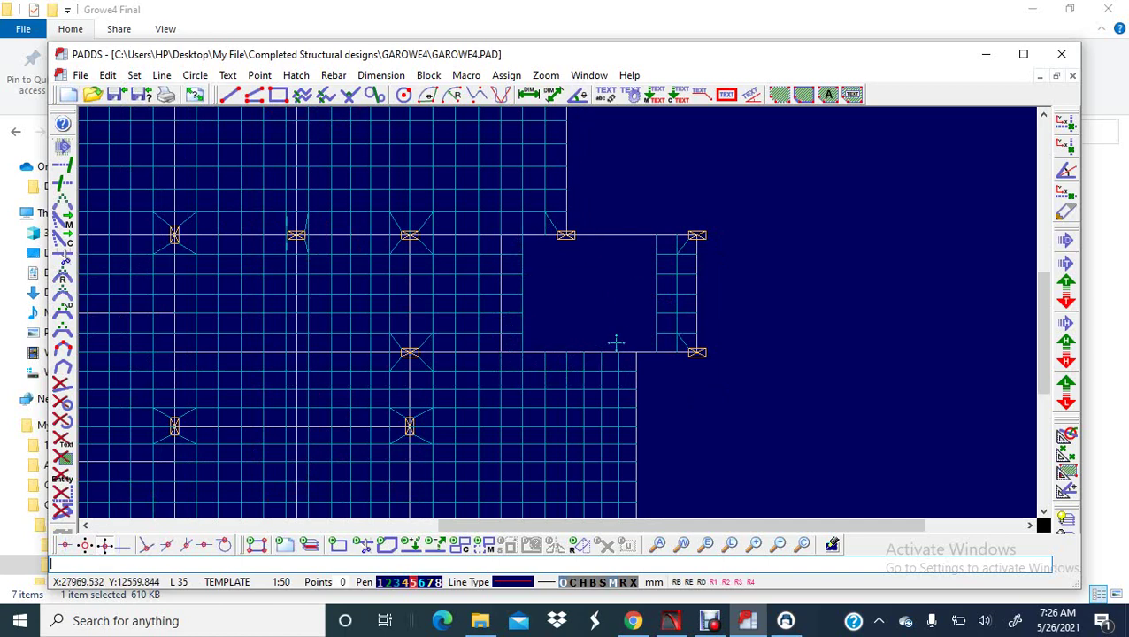
- Place vertical construction lines through the mesh points along the lower edge of the slab opening
scroll(615, 348, up, 2)
middle_drag(611, 348, 565, 341)
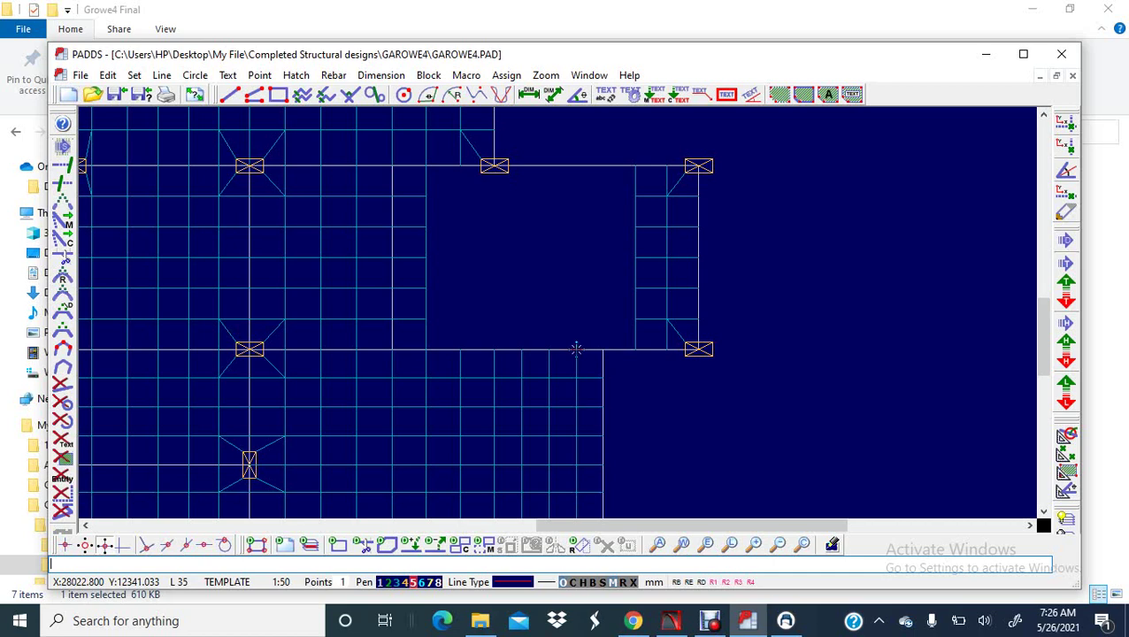
key(alt+l)
key(y)
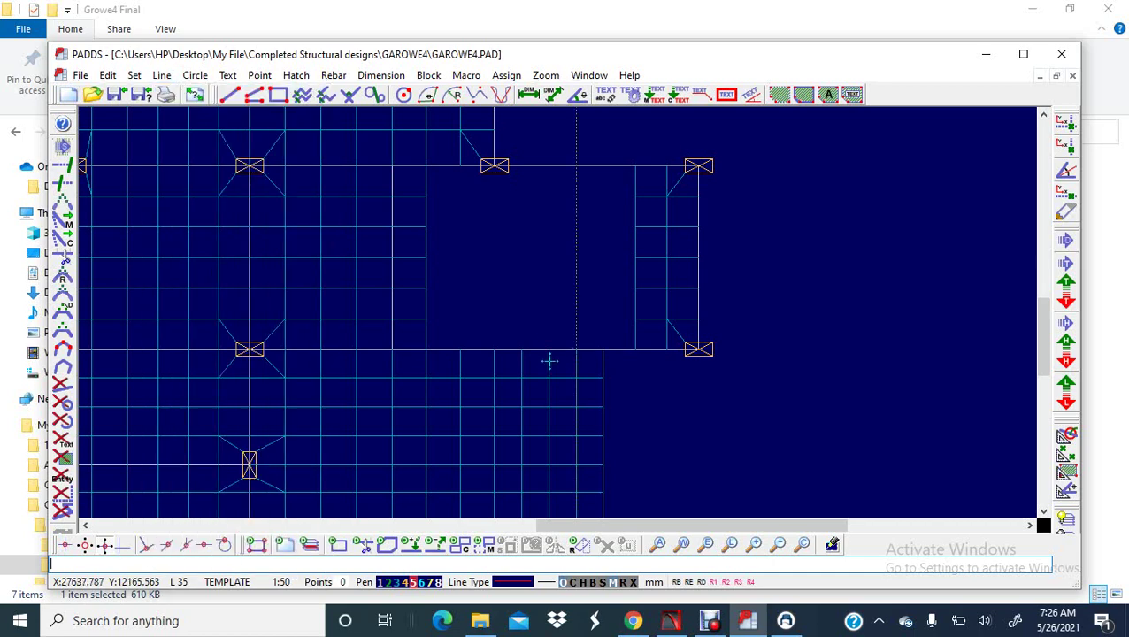
click(550, 360)
key(Escape)
key(alt+l)
key(y)
click(548, 350)
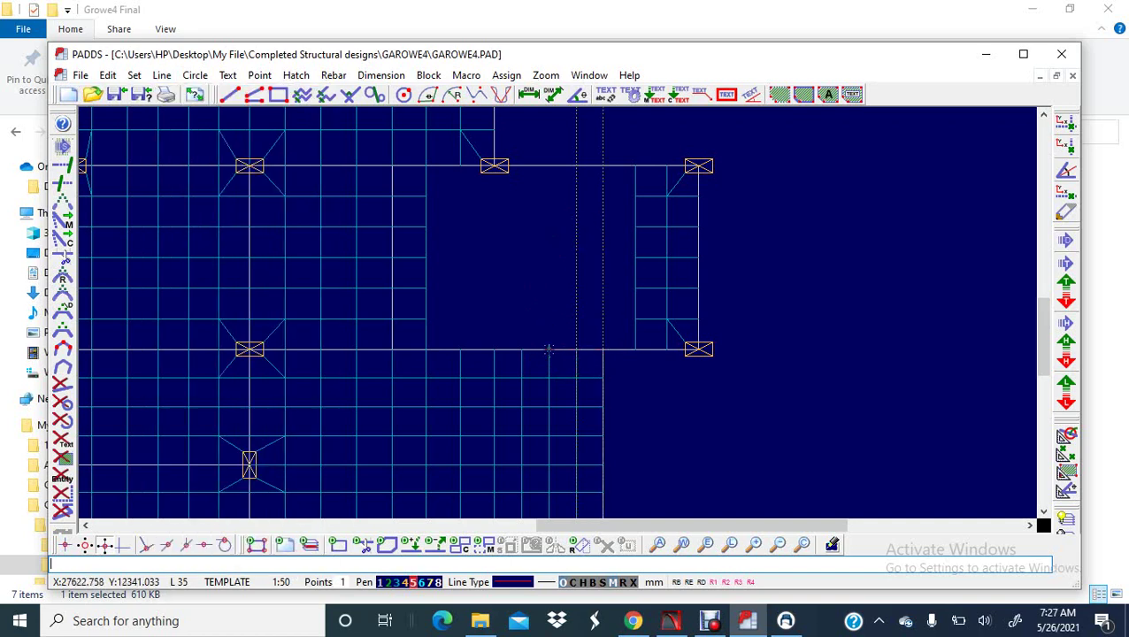
click(521, 349)
click(493, 348)
key(alt+l)
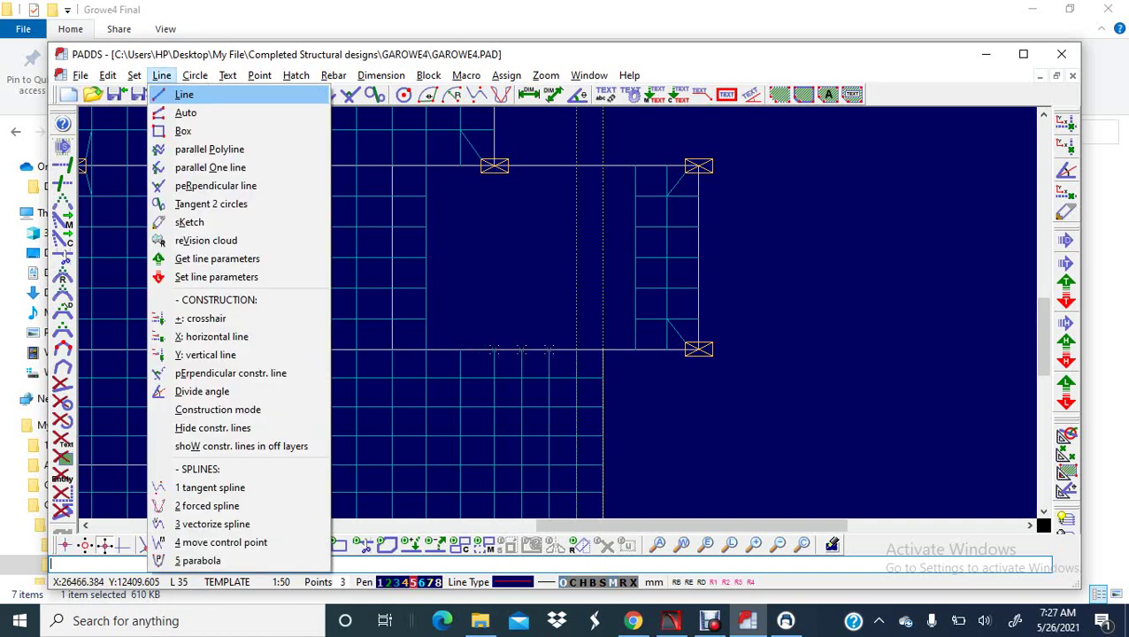
key(Return)
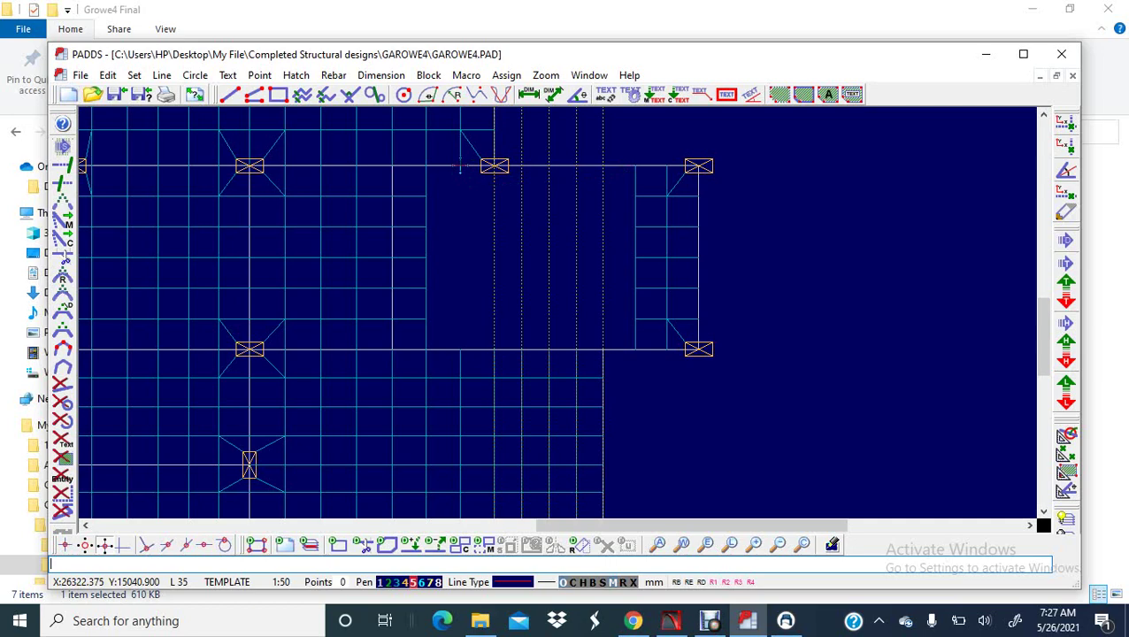
- Switch to the Prokon Frame model and inspect the beams and shells around the slab opening
scroll(574, 297, down, 3)
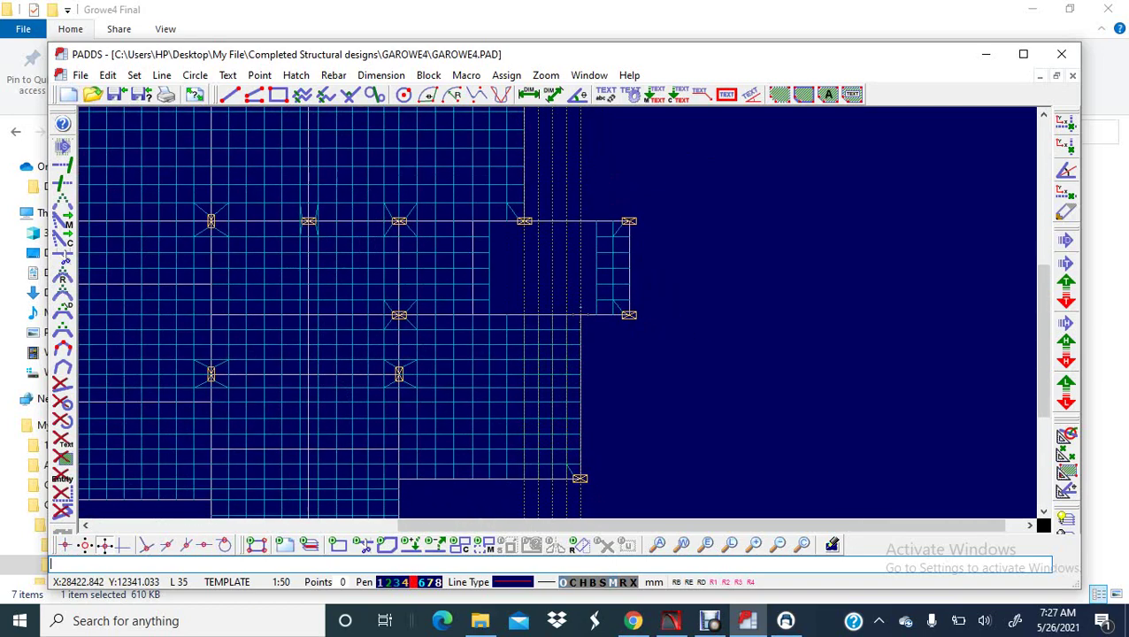
click(786, 621)
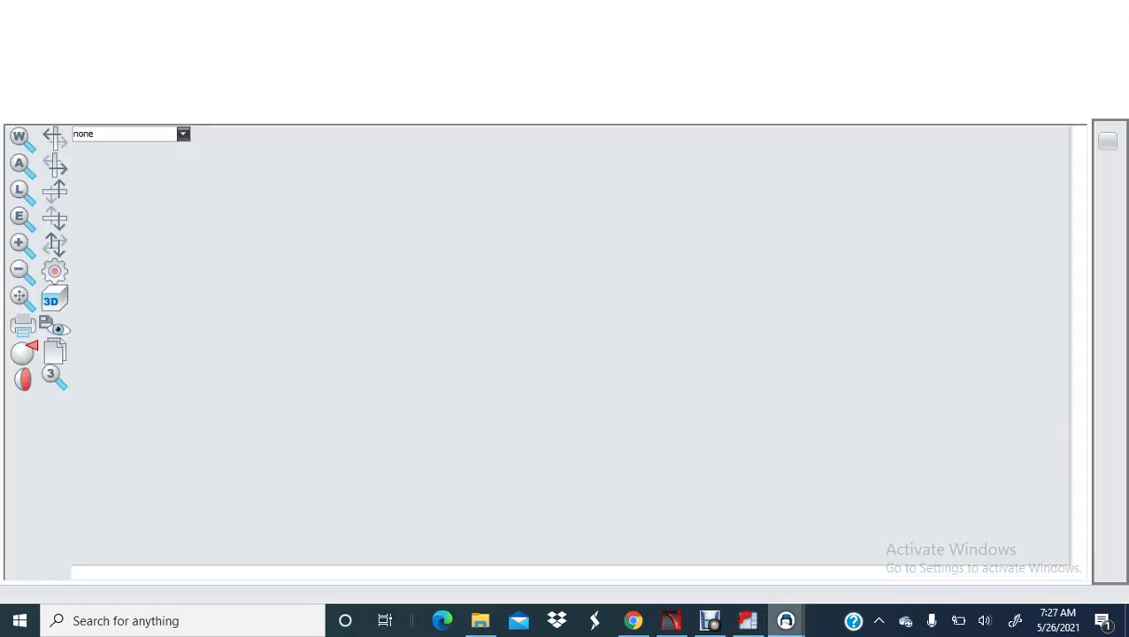
middle_drag(699, 366, 577, 356)
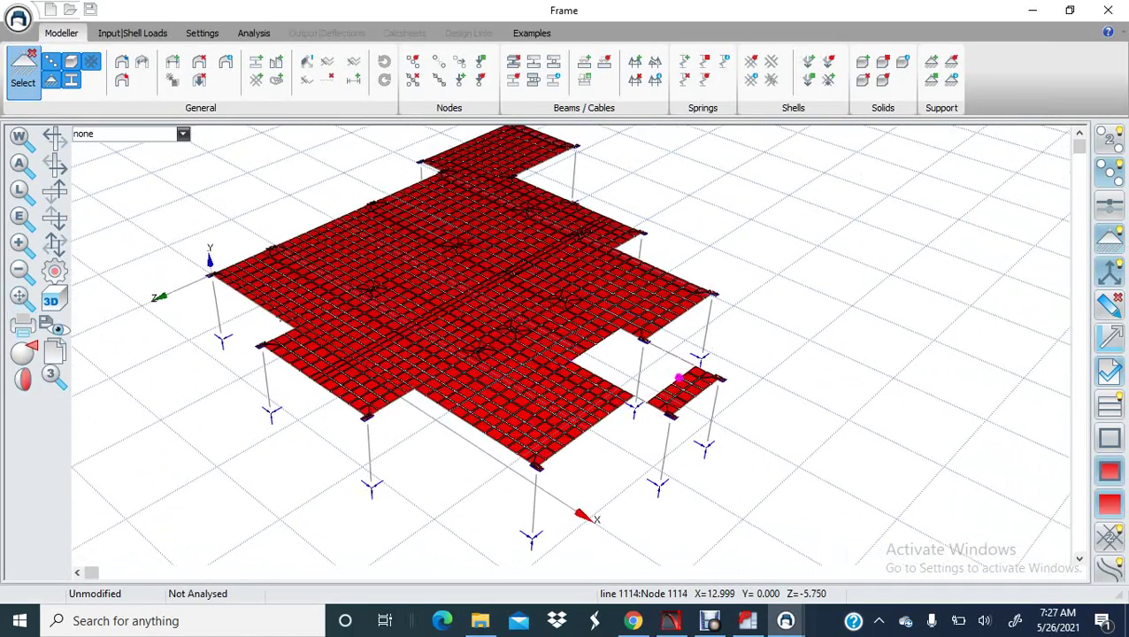
scroll(678, 378, up, 3)
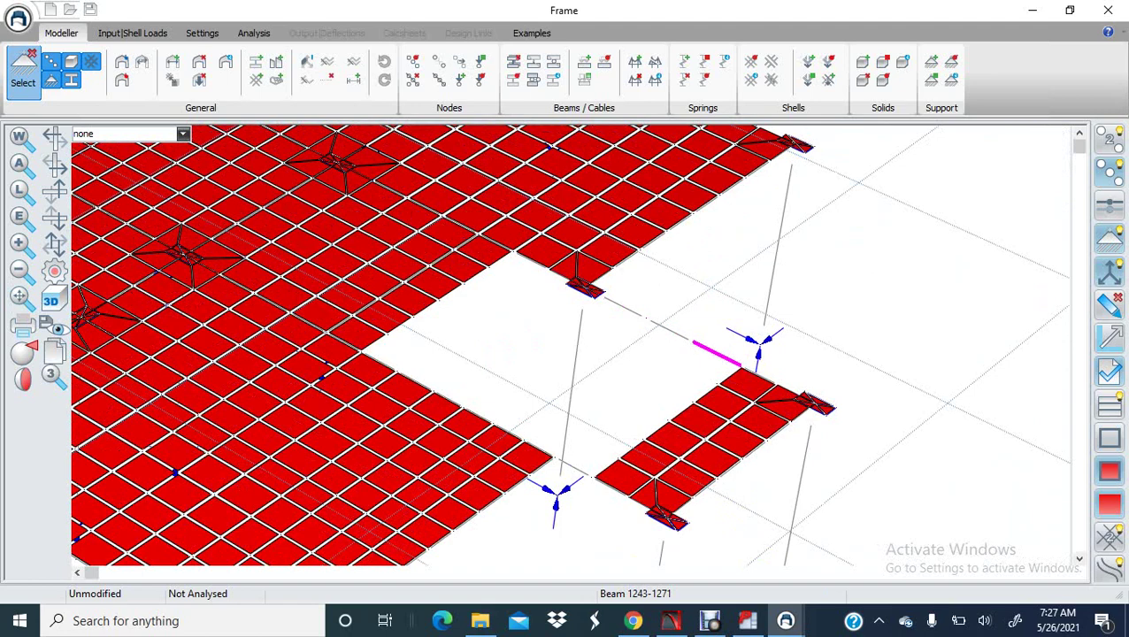
scroll(705, 392, down, 3)
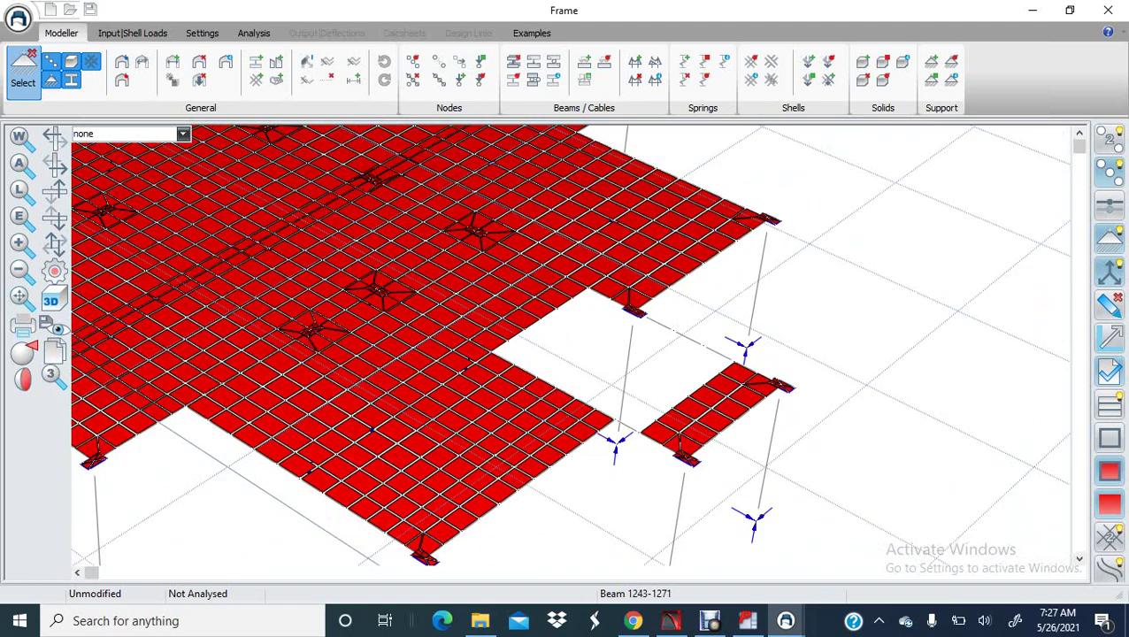
scroll(609, 353, up, 2)
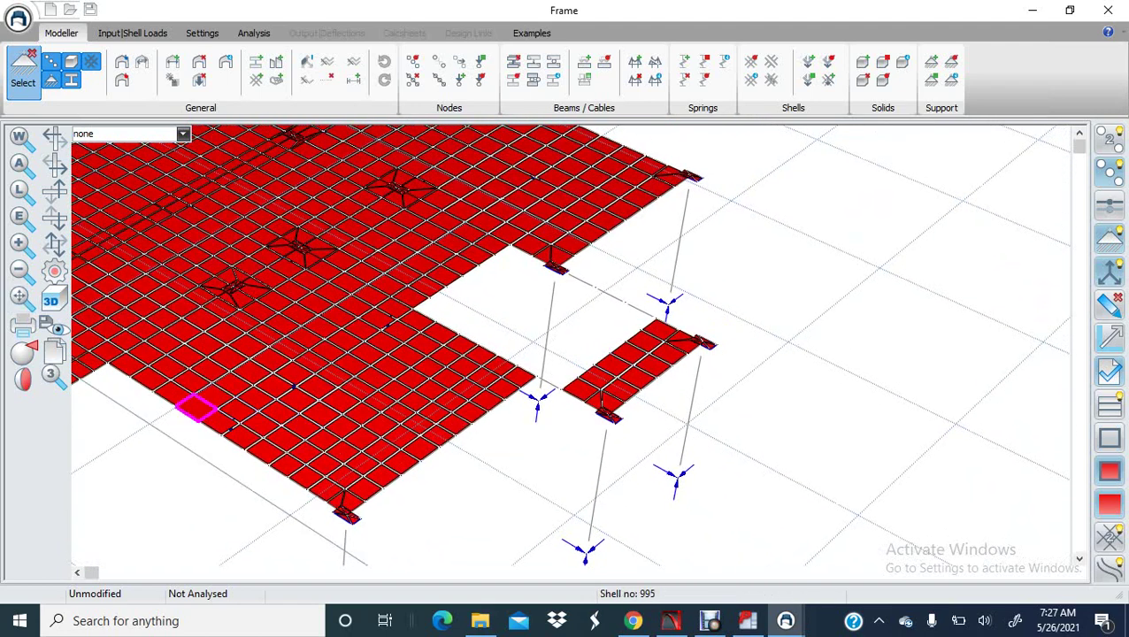
- Rotate the frame model, restore its default viewpoint, and inspect the mesh nodes along the opening's edge
click(55, 245)
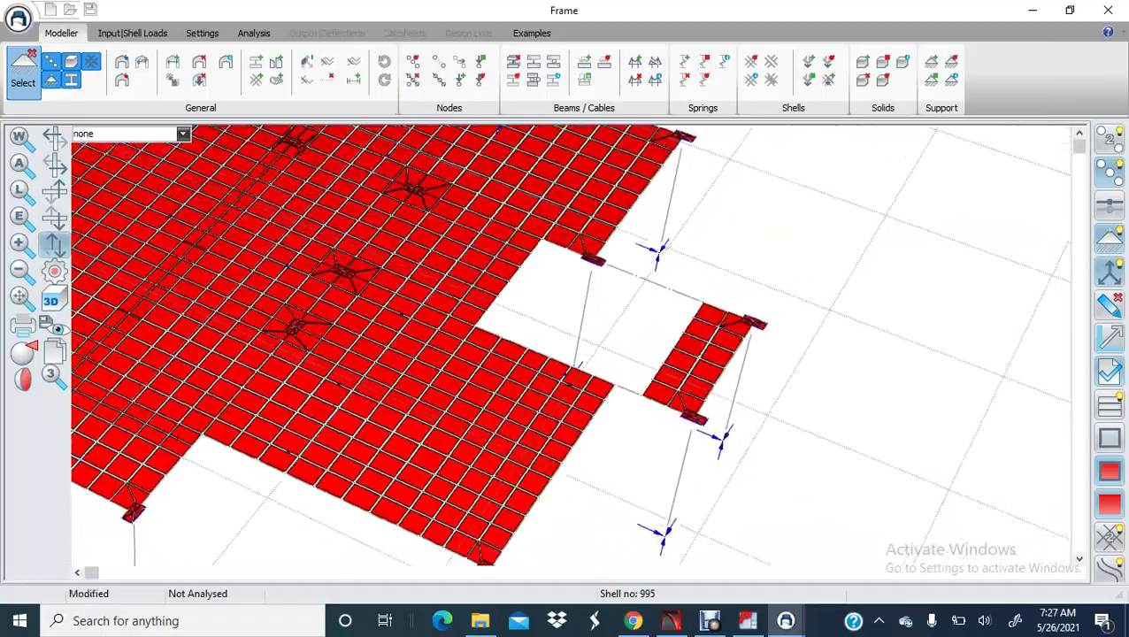
drag(55, 245, 103, 250)
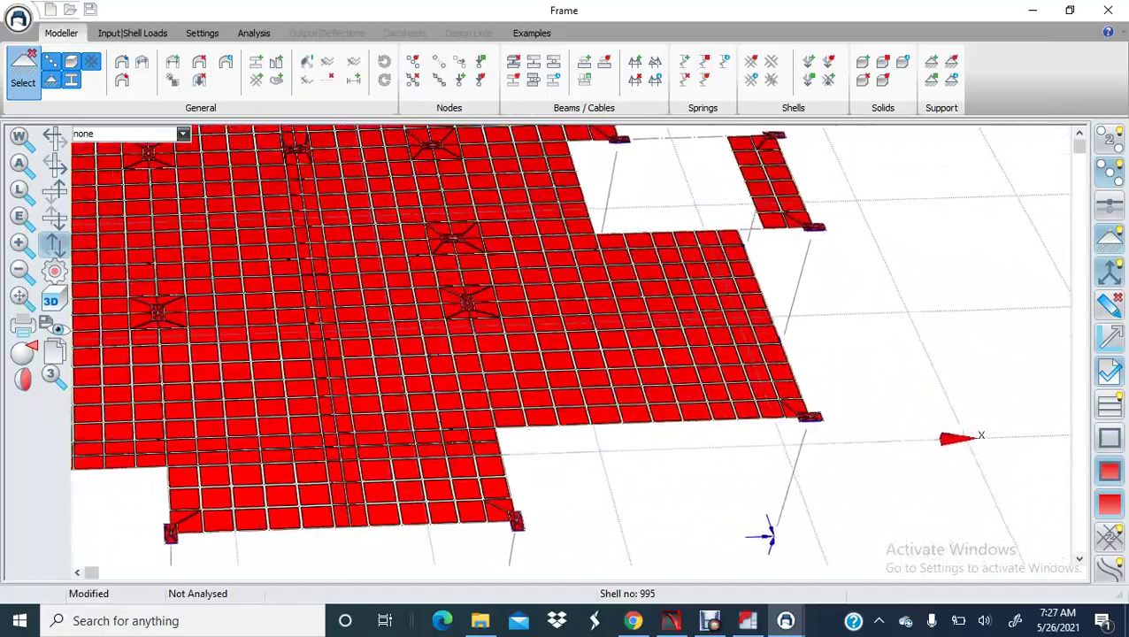
drag(19, 298, 8, 309)
click(19, 271)
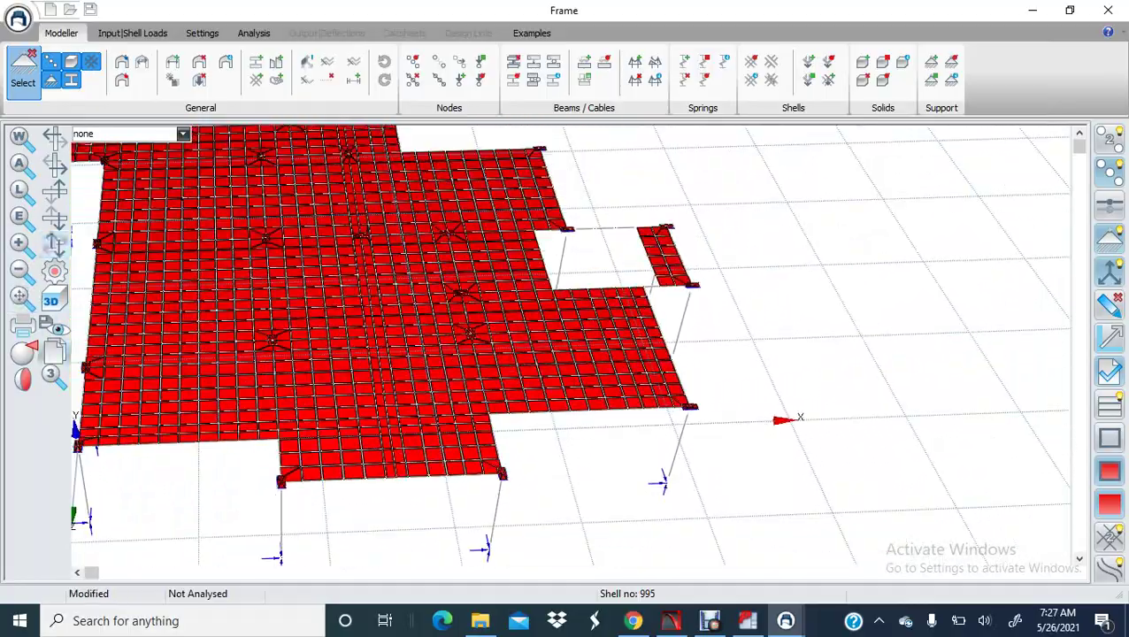
click(24, 353)
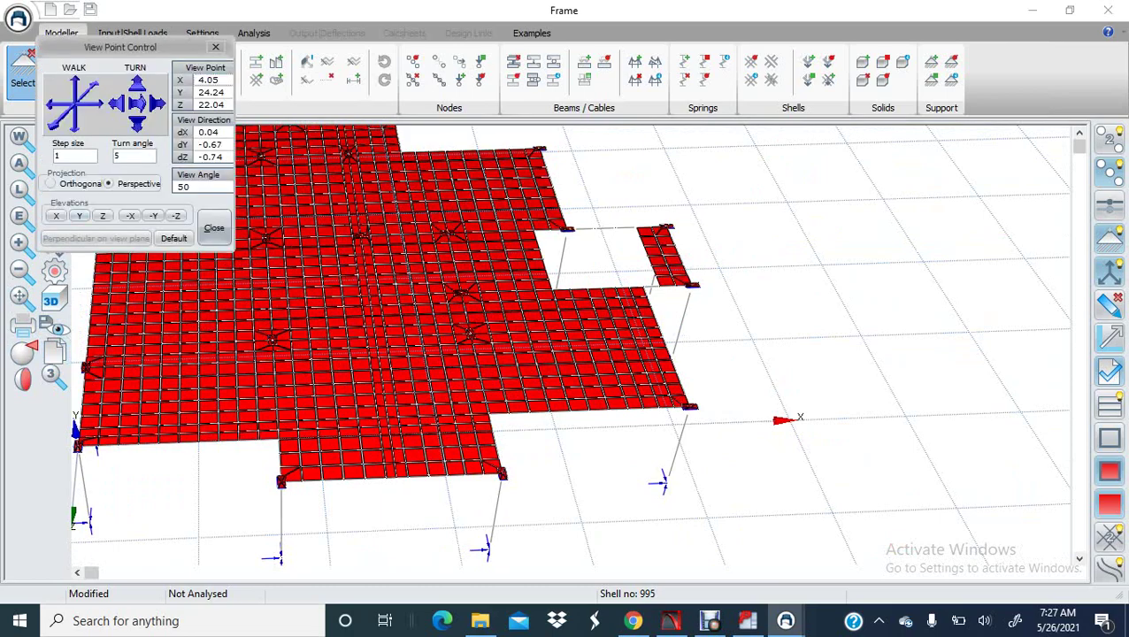
click(174, 237)
click(214, 228)
scroll(495, 365, up, 5)
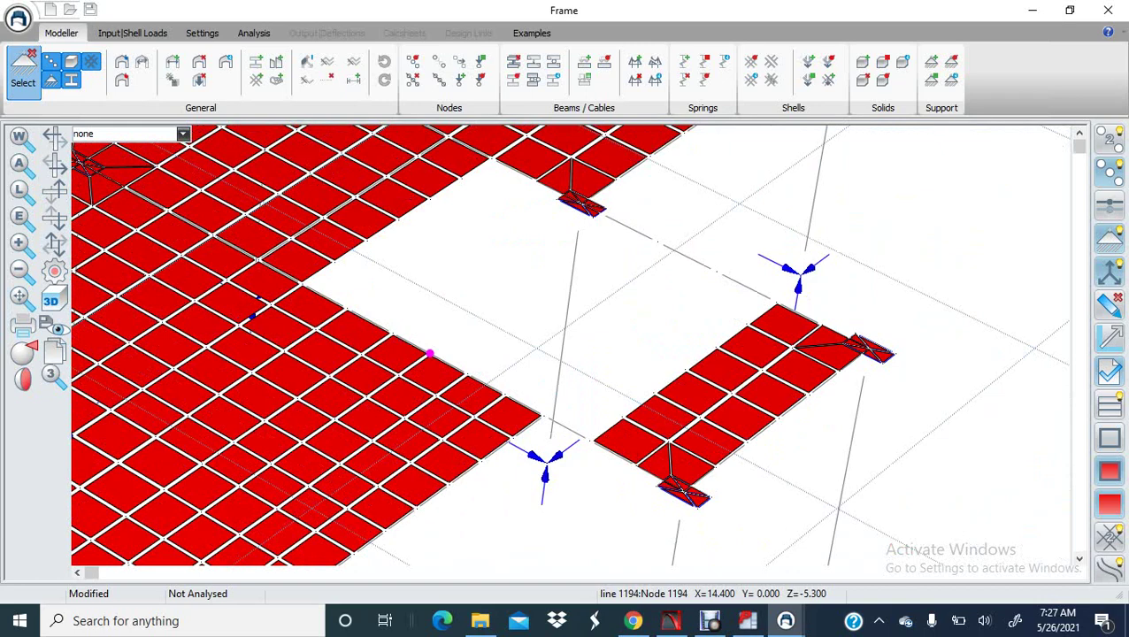
scroll(429, 353, down, 3)
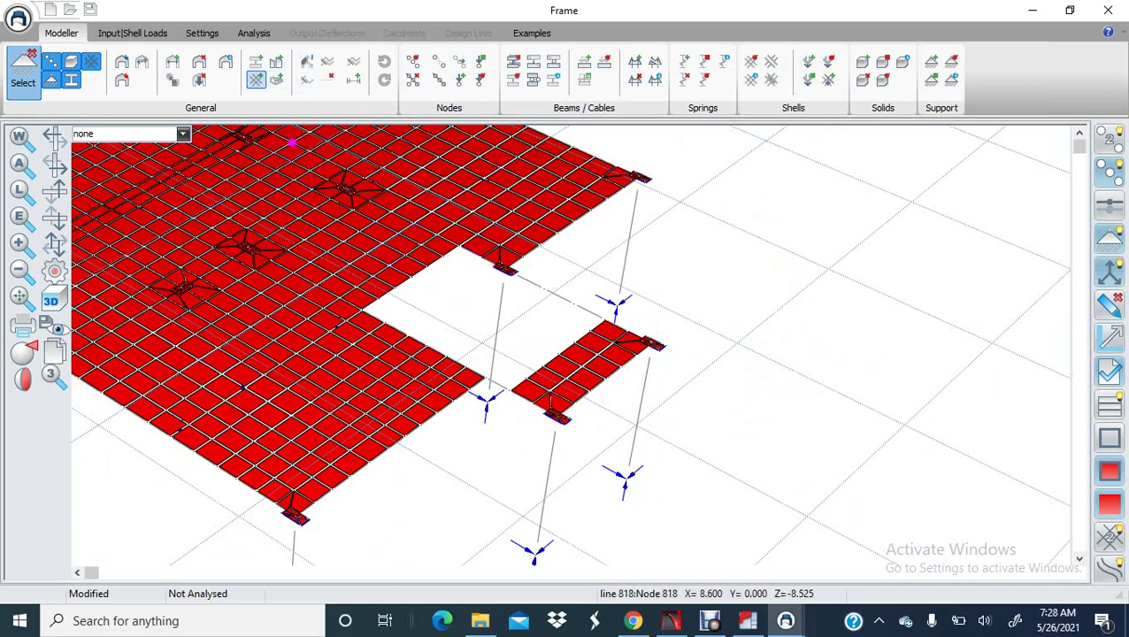
- Open the Add shell elements settings, review the division, area and material options, and close them without adding shells
click(255, 79)
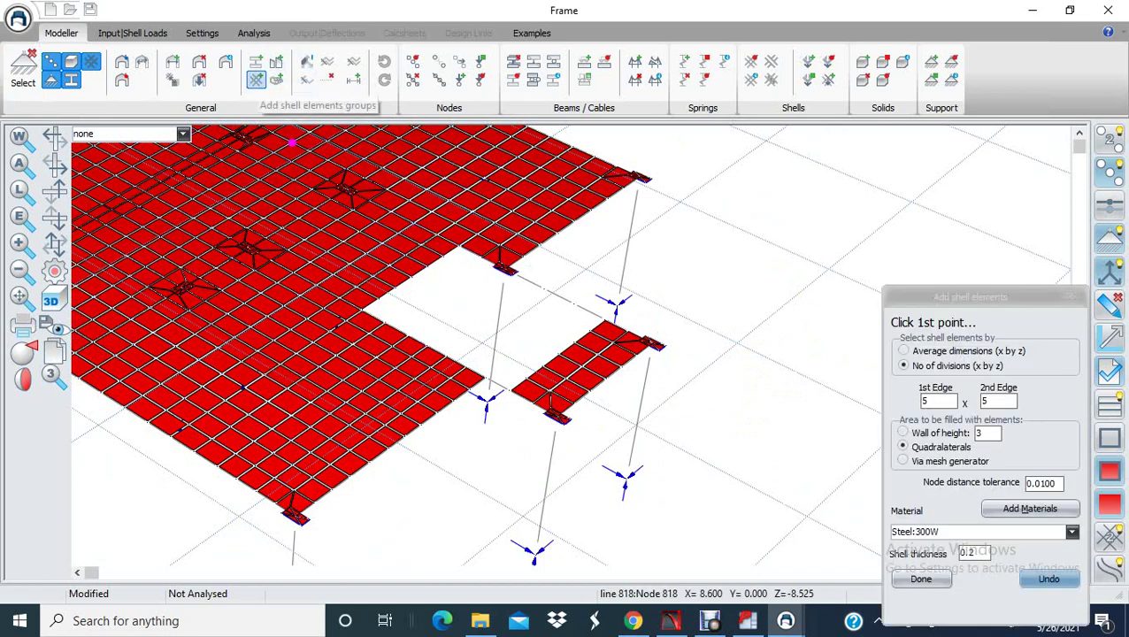
drag(918, 304, 673, 121)
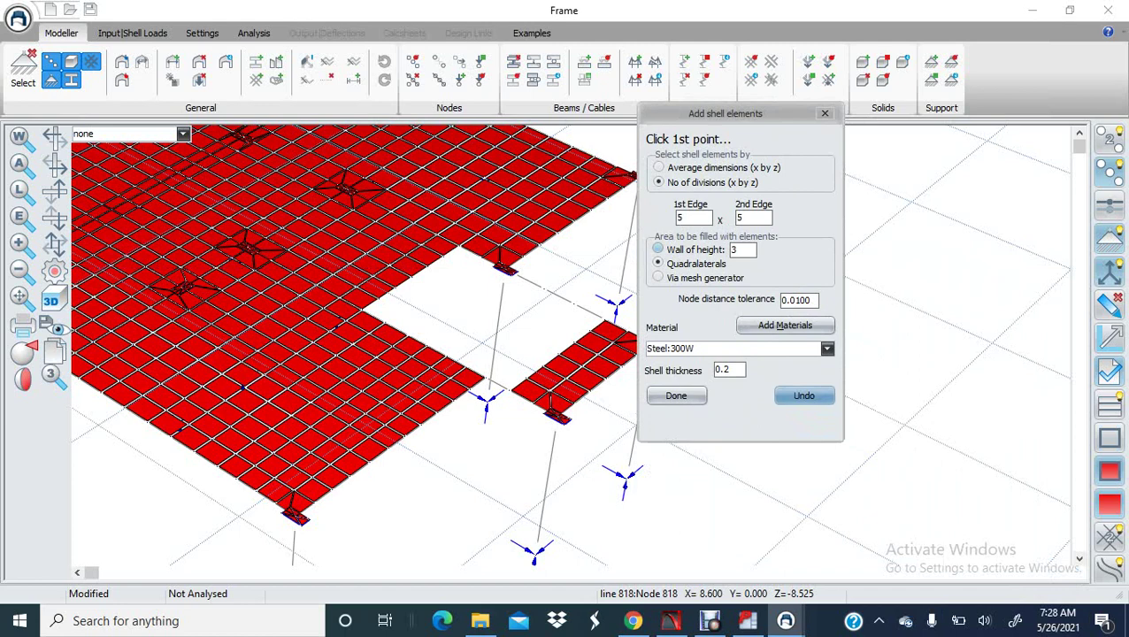
key(XF86AudioMute)
key(XF86AudioMute)
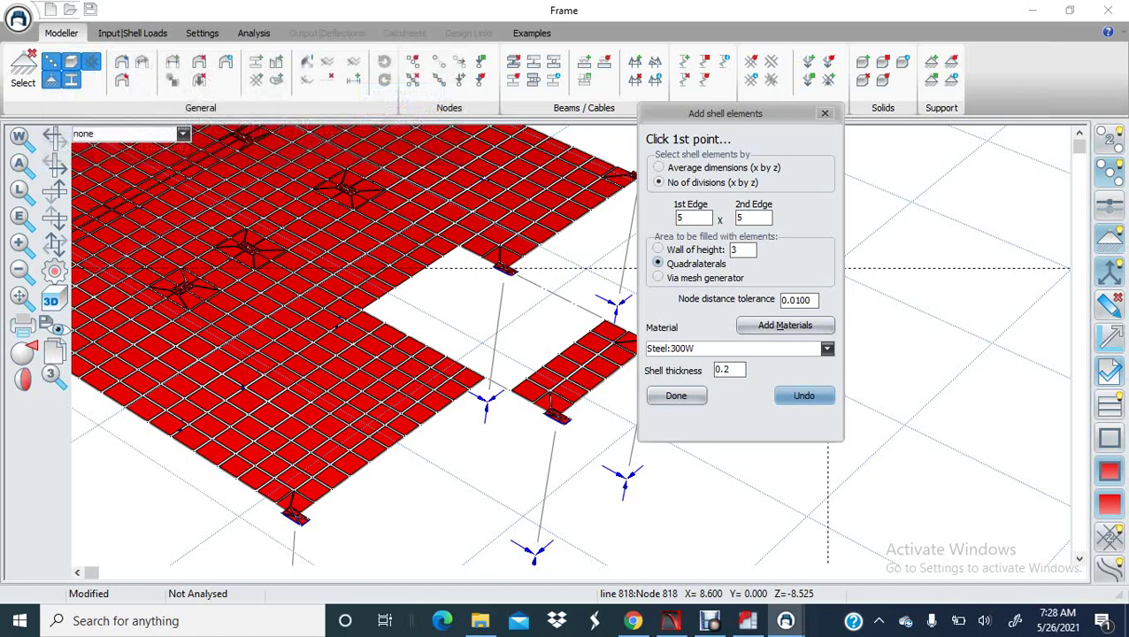
key(Escape)
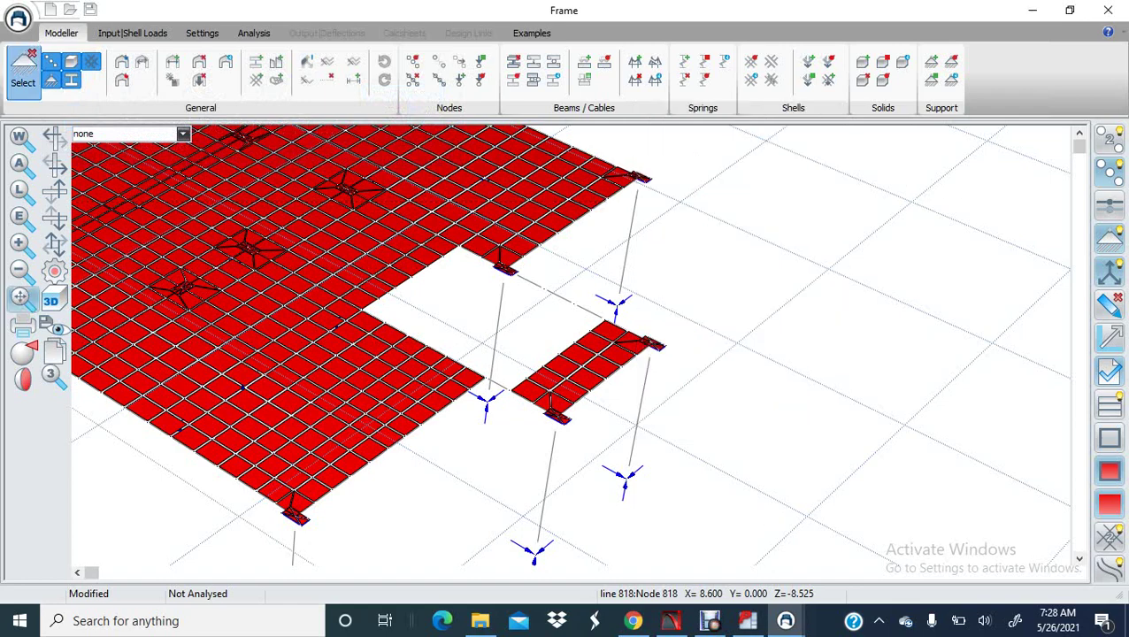
- Inspect the corner column's support and its connection to the slab mesh
middle_drag(531, 424, 609, 305)
scroll(609, 305, down, 1)
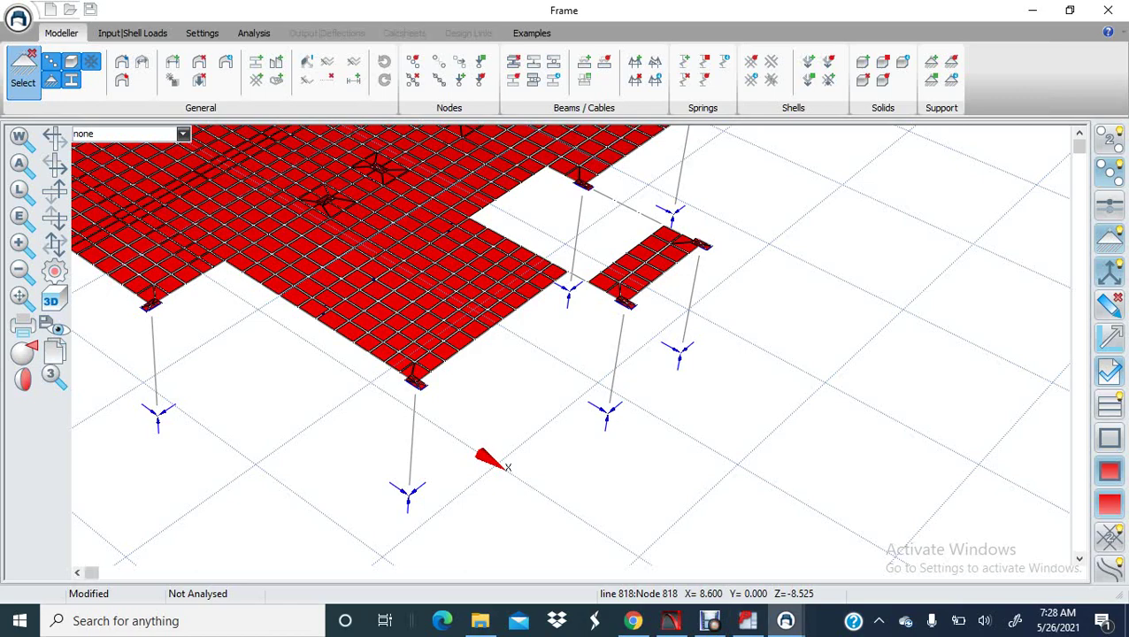
middle_drag(410, 364, 434, 345)
scroll(434, 345, up, 2)
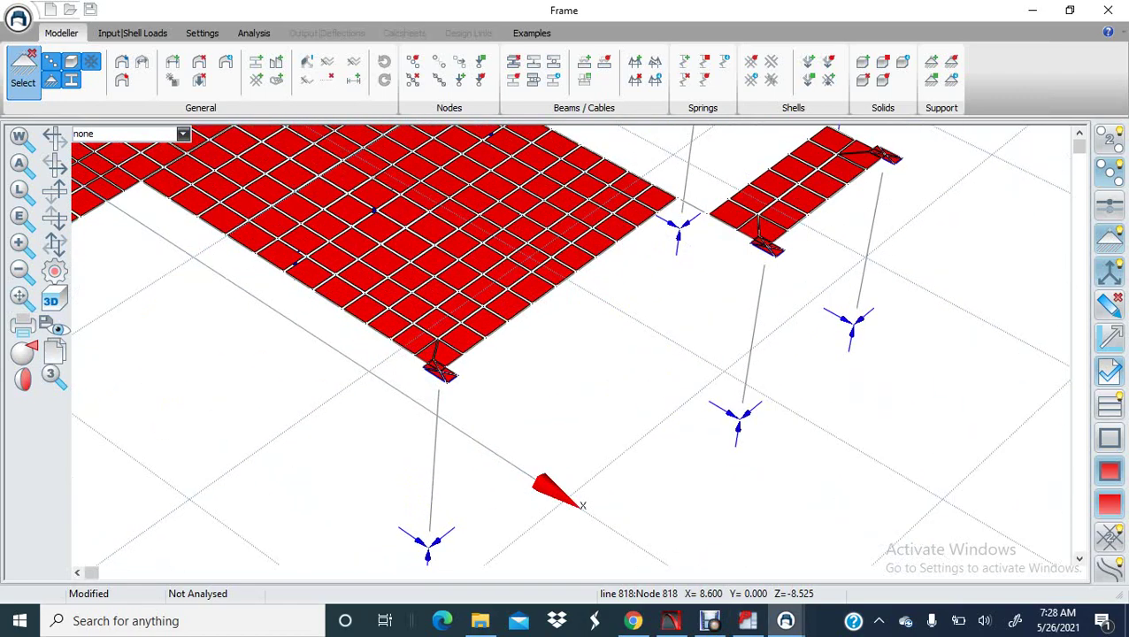
scroll(436, 367, down, 5)
scroll(436, 367, up, 2)
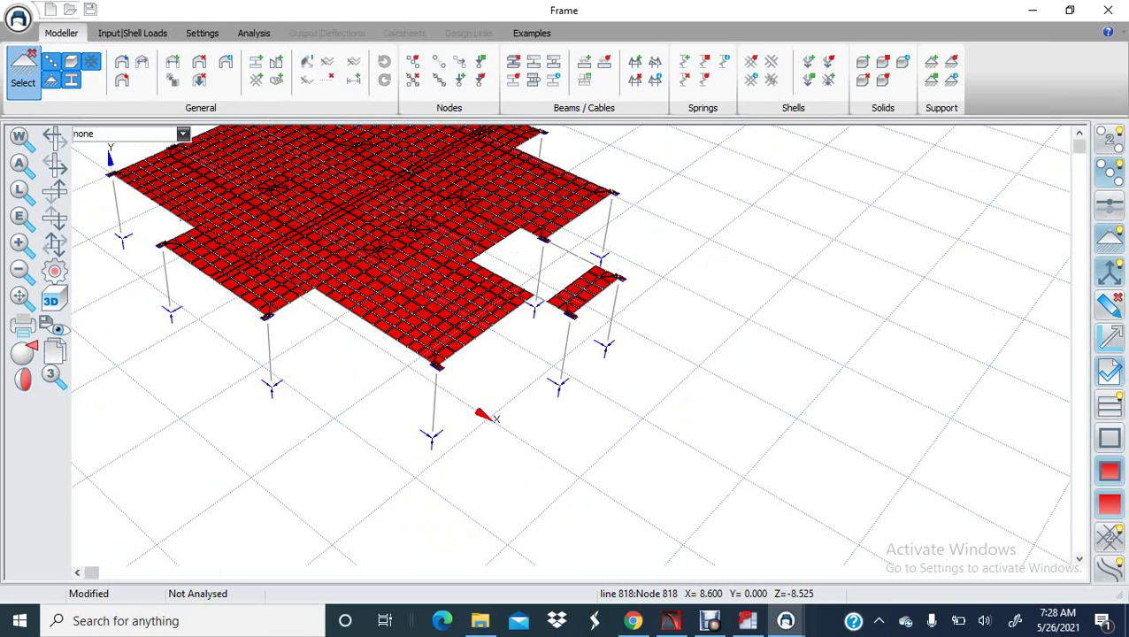
scroll(407, 345, up, 2)
scroll(478, 292, up, 3)
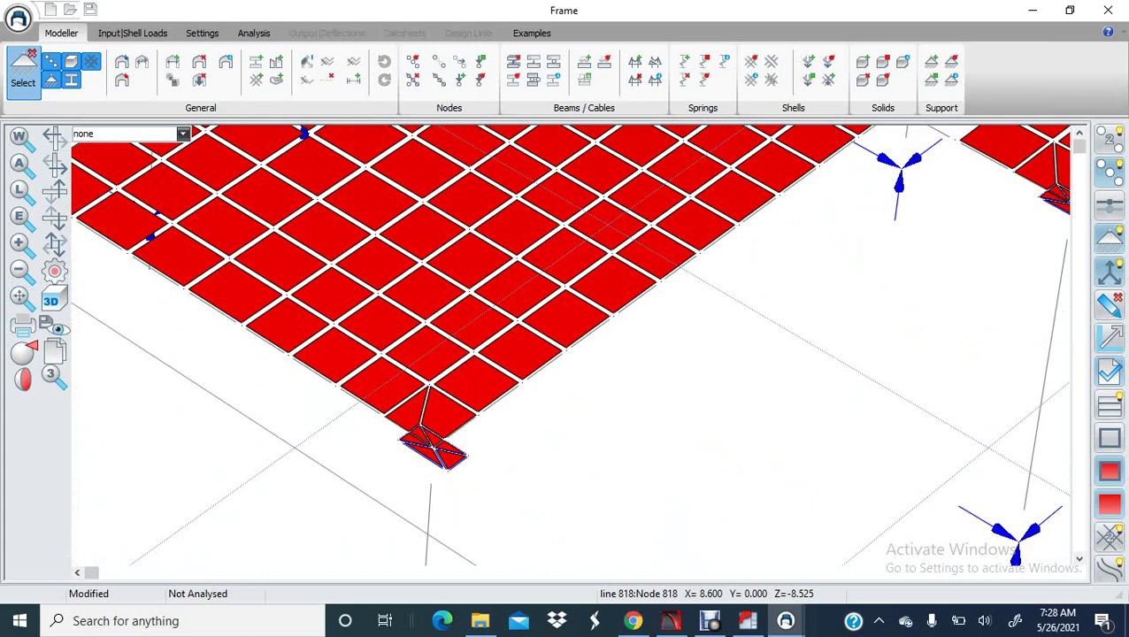
- Review the modeller's general graphics options and examine the overall layout of the slab and columns
click(55, 272)
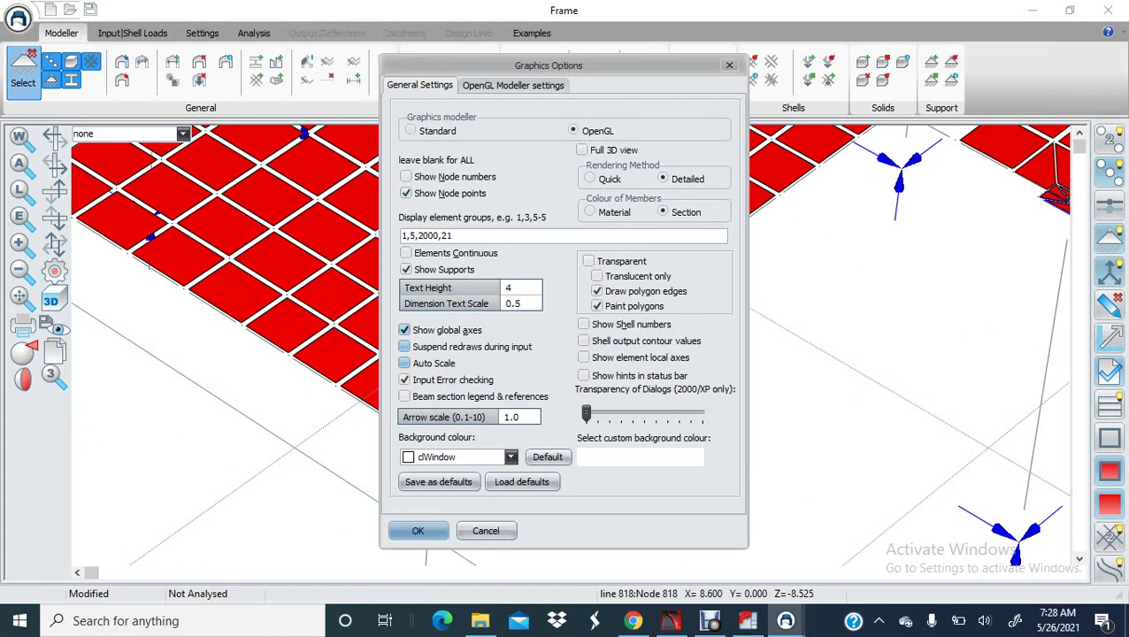
click(417, 530)
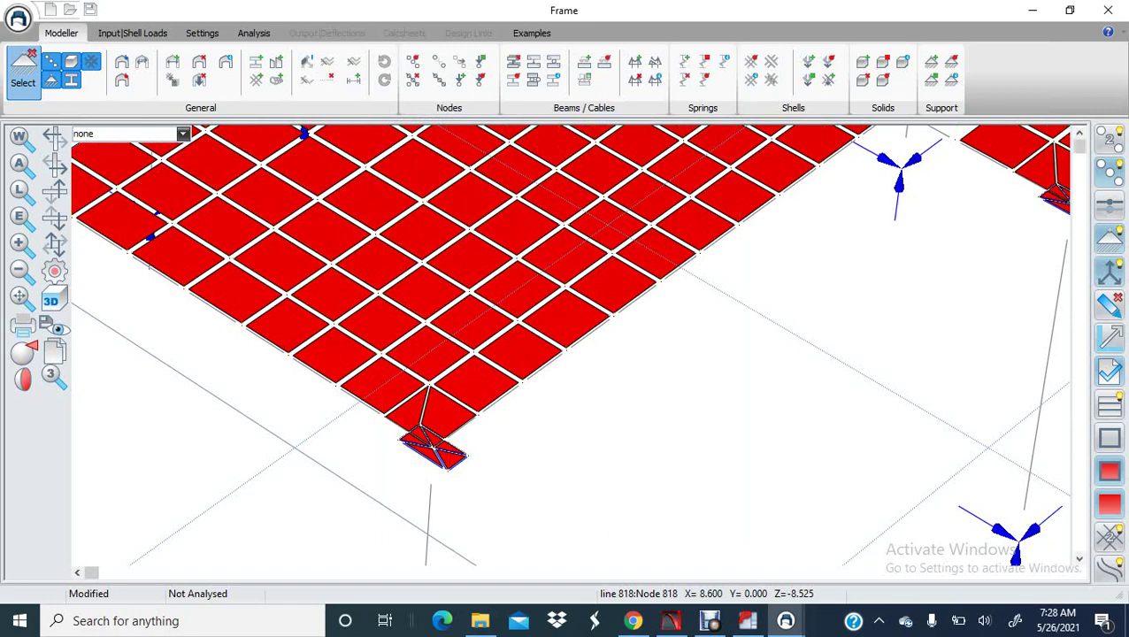
scroll(518, 364, down, 5)
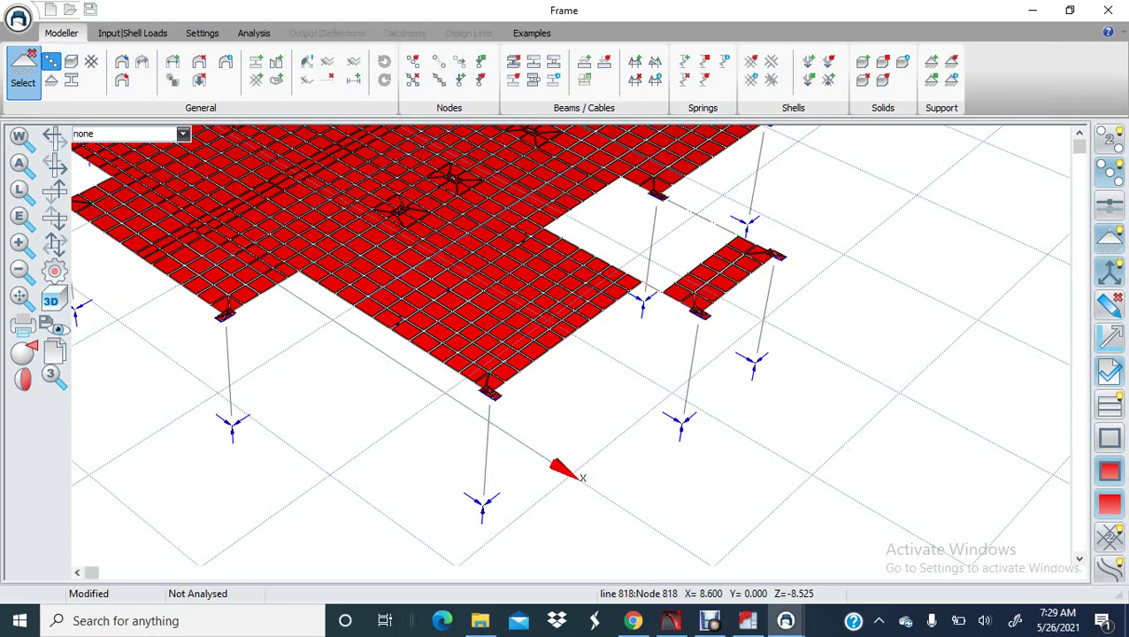
middle_drag(550, 265, 634, 272)
scroll(634, 271, down, 5)
scroll(492, 342, down, 2)
middle_drag(492, 342, 451, 352)
scroll(468, 353, up, 2)
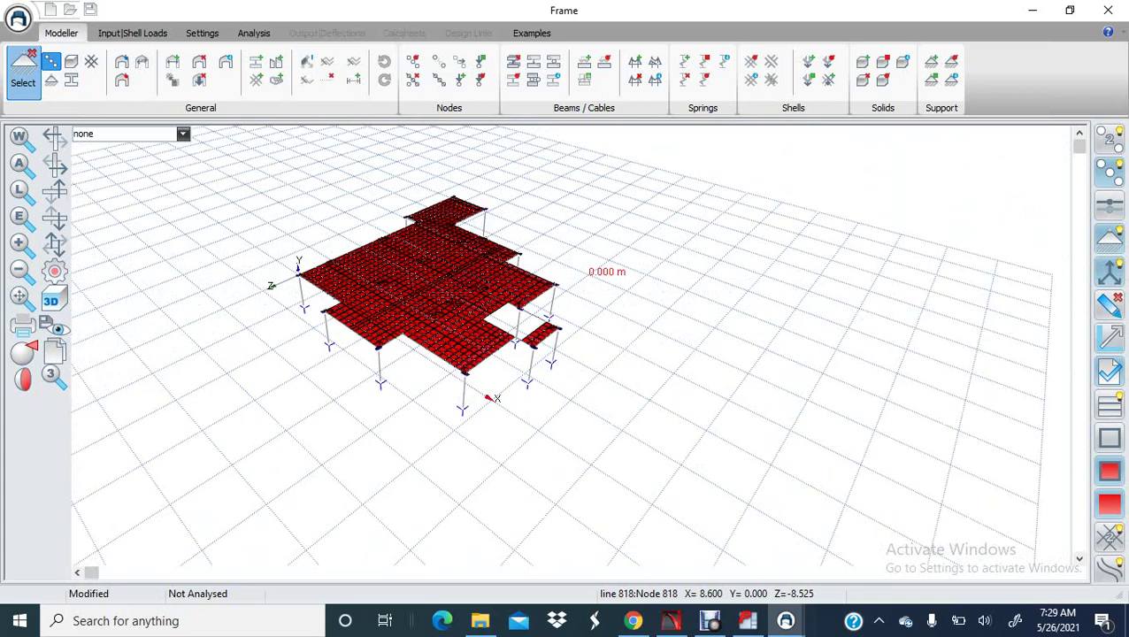
- Examine the slab mesh and columns around the stair opening, and review the surface loads applied to the shells
right_click(80, 262)
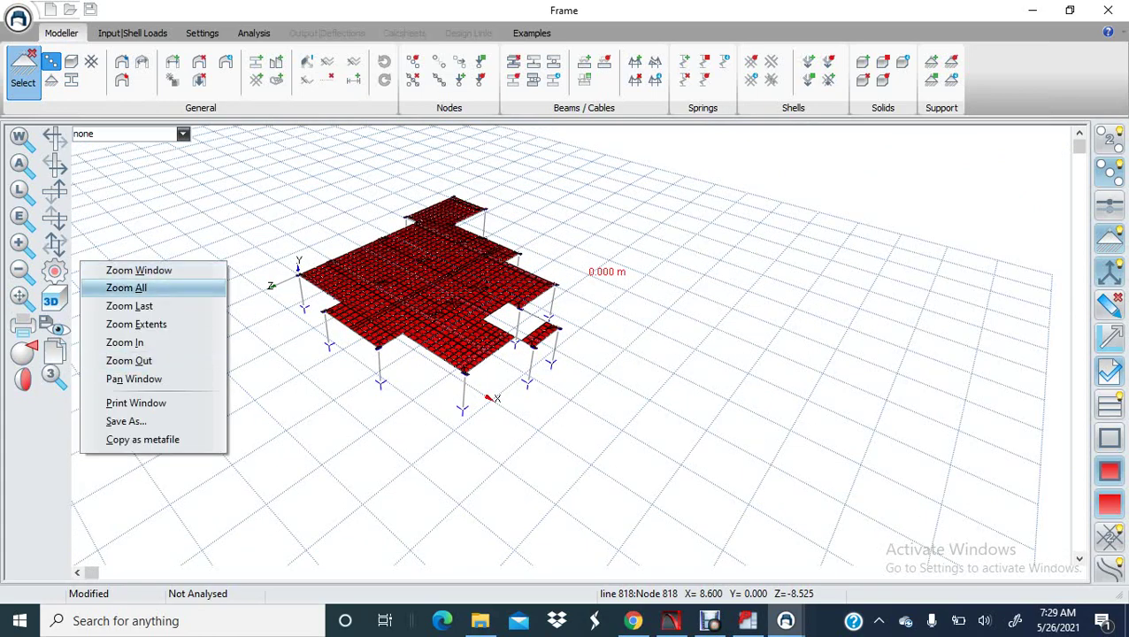
click(55, 245)
click(55, 245)
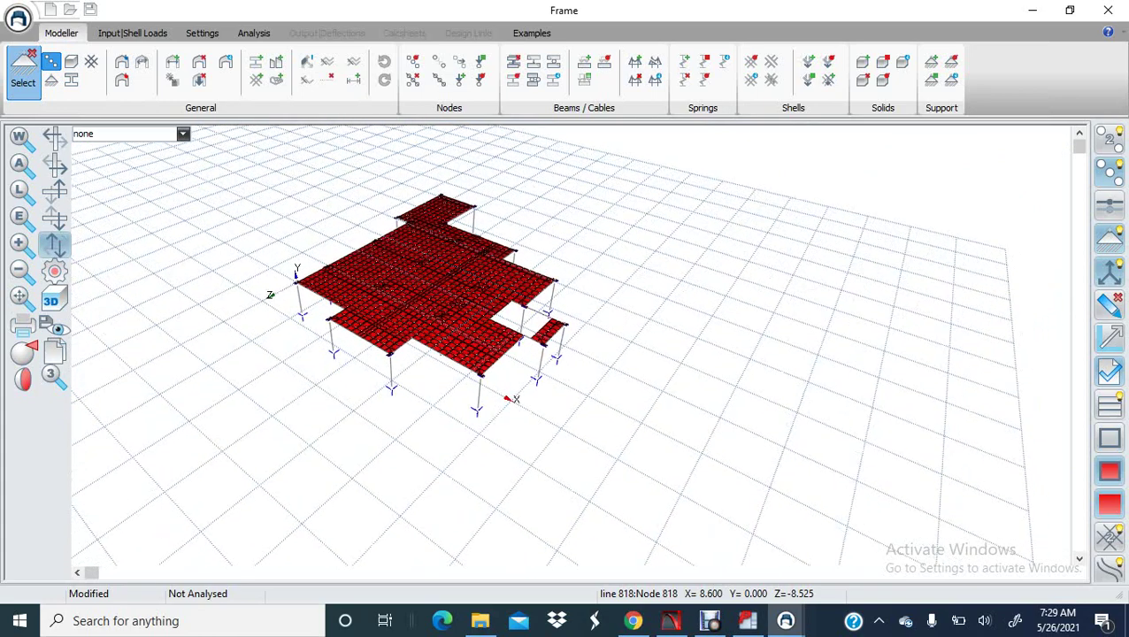
click(55, 245)
click(55, 245)
scroll(487, 361, up, 5)
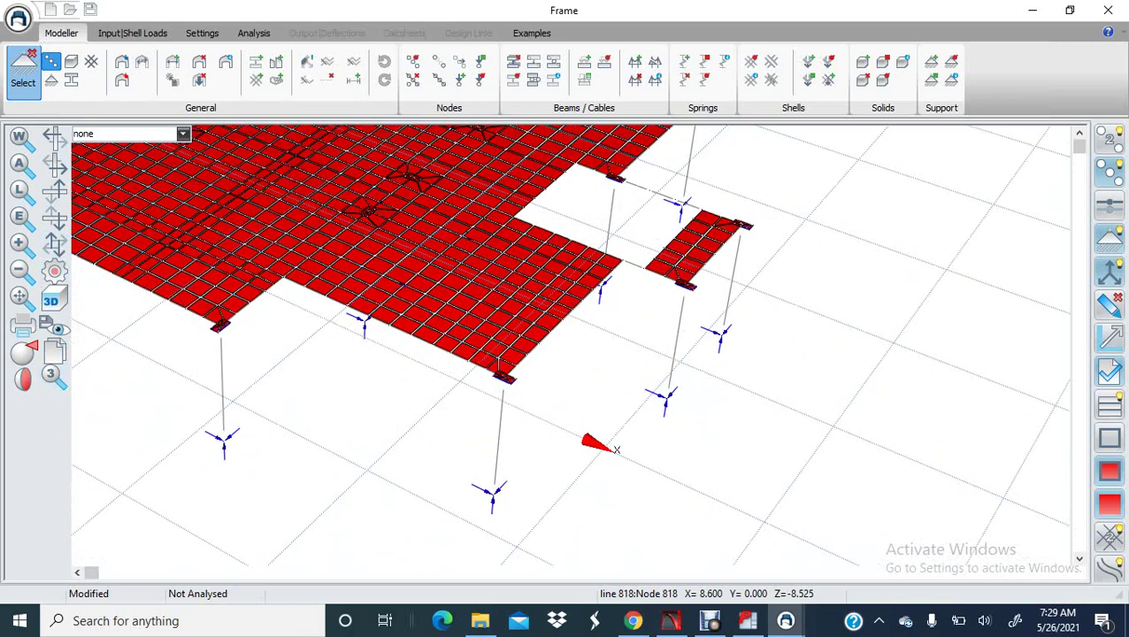
click(132, 32)
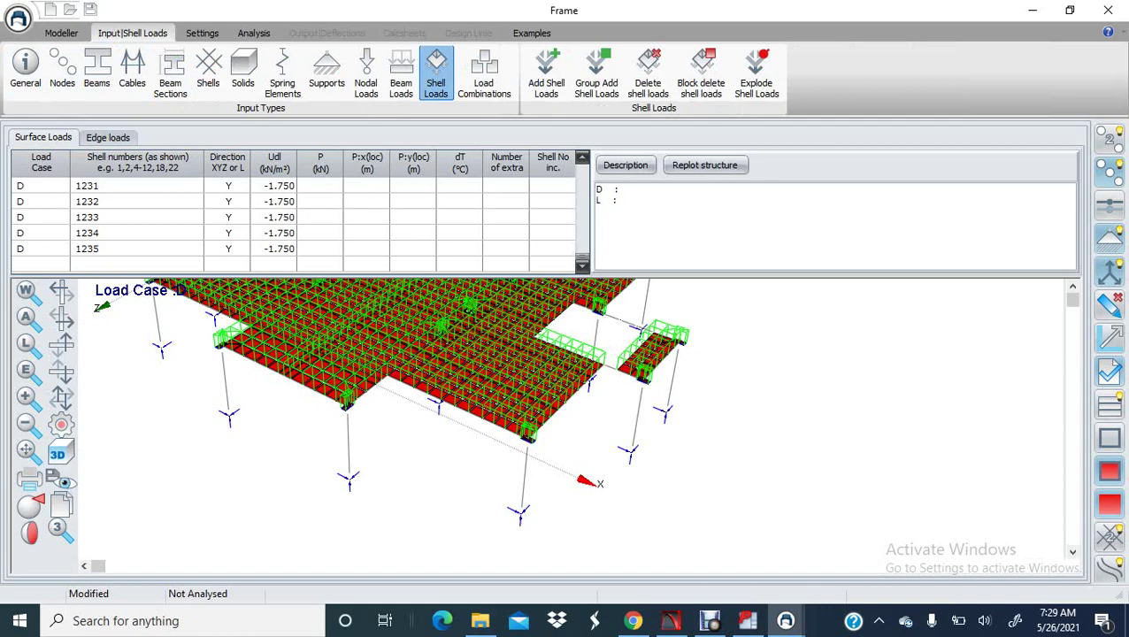
click(62, 33)
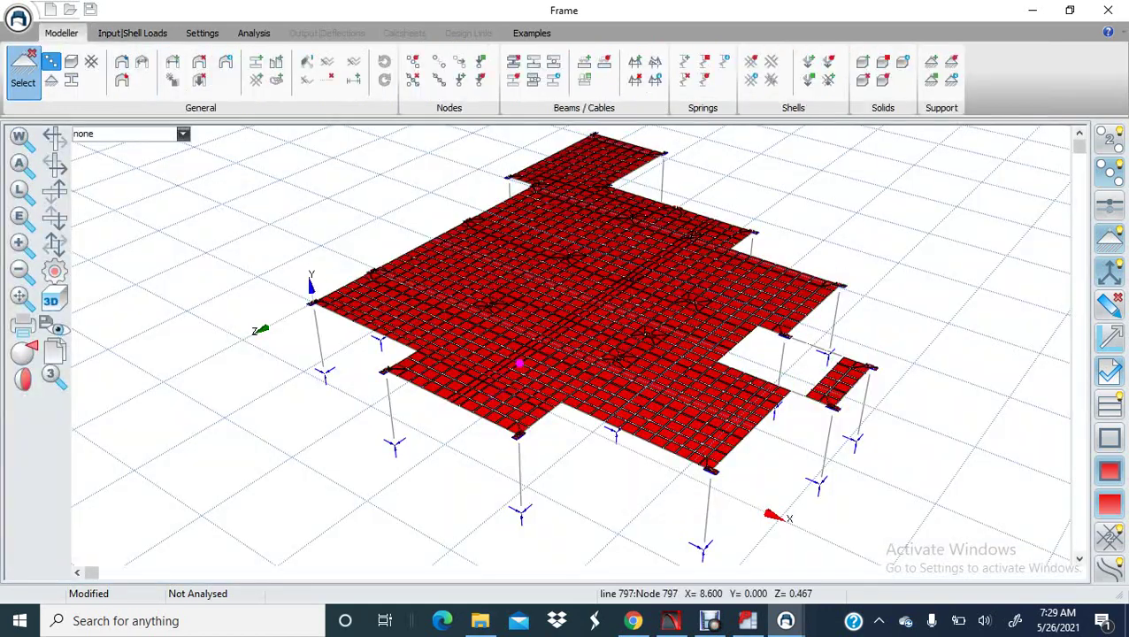
middle_drag(783, 355, 517, 257)
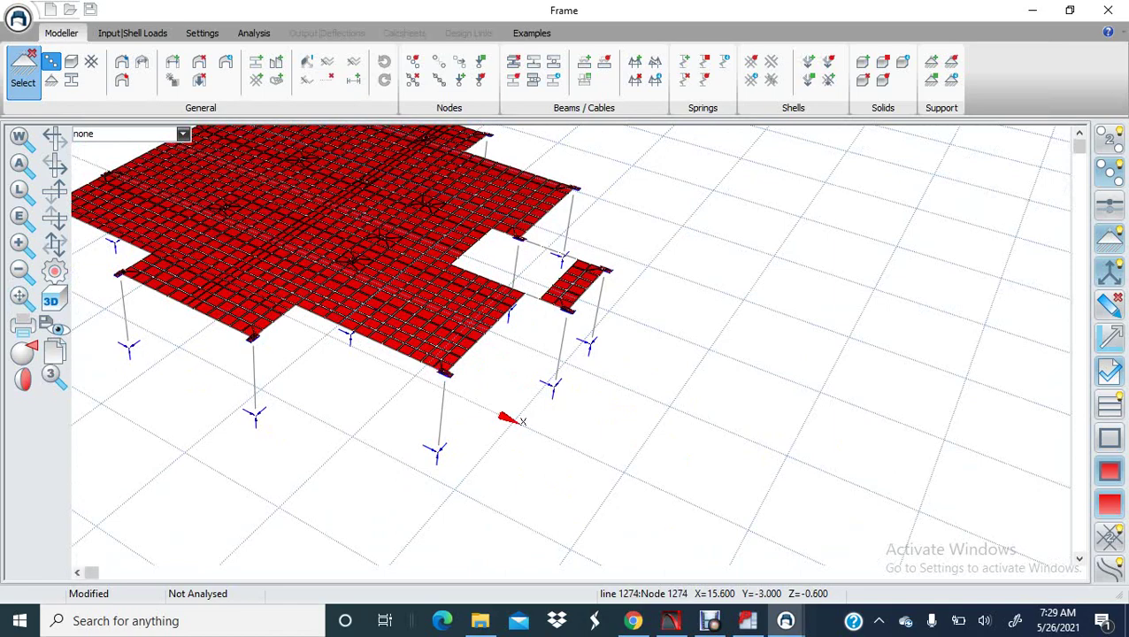
scroll(406, 343, up, 2)
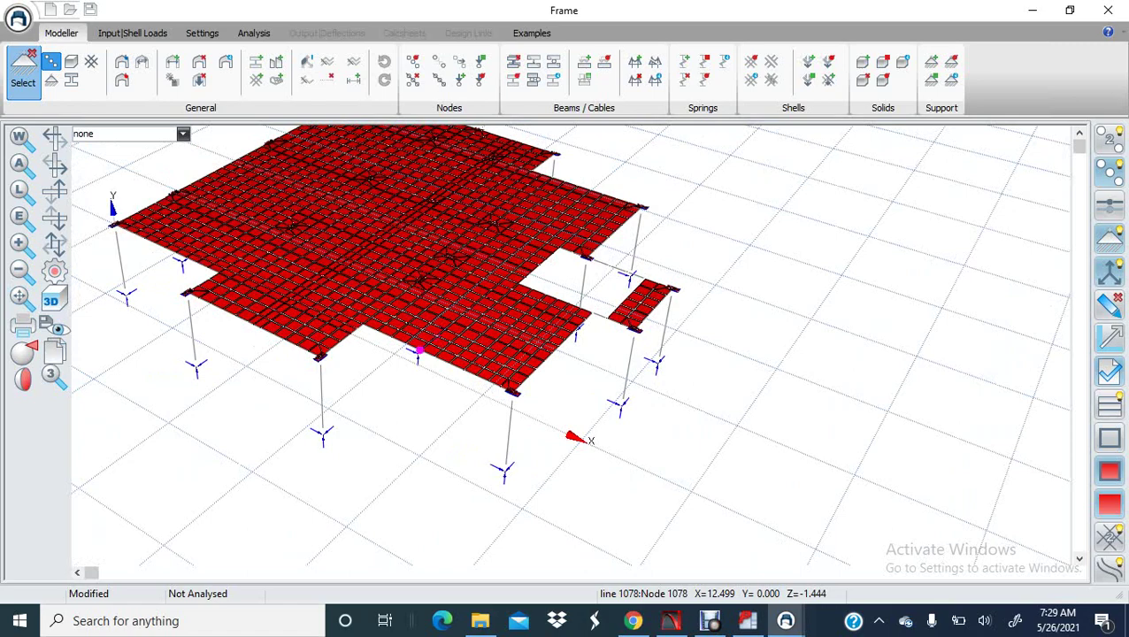
middle_drag(540, 346, 498, 361)
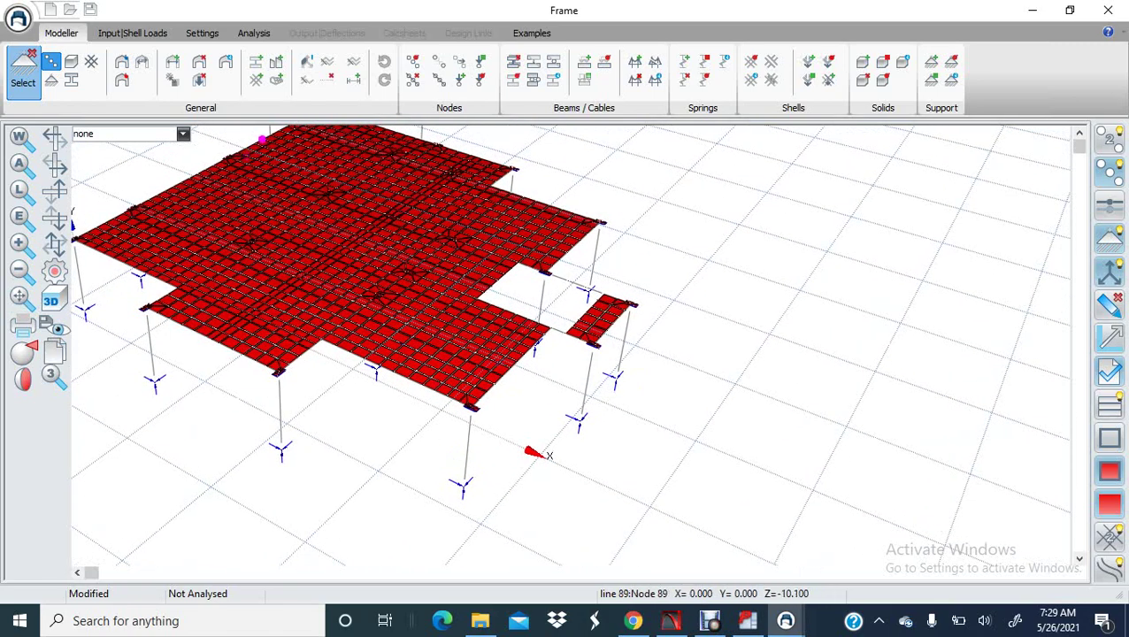
- Set the new shell elements to fill a wall of height -3 with 1 horizontal and 6 vertical divisions
click(256, 79)
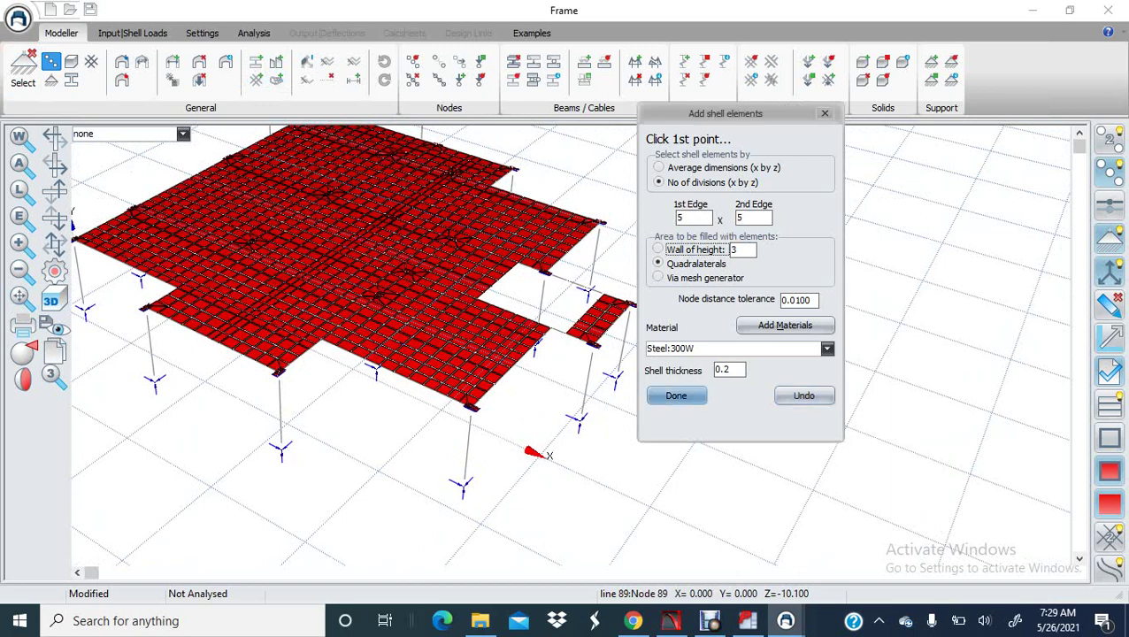
click(658, 250)
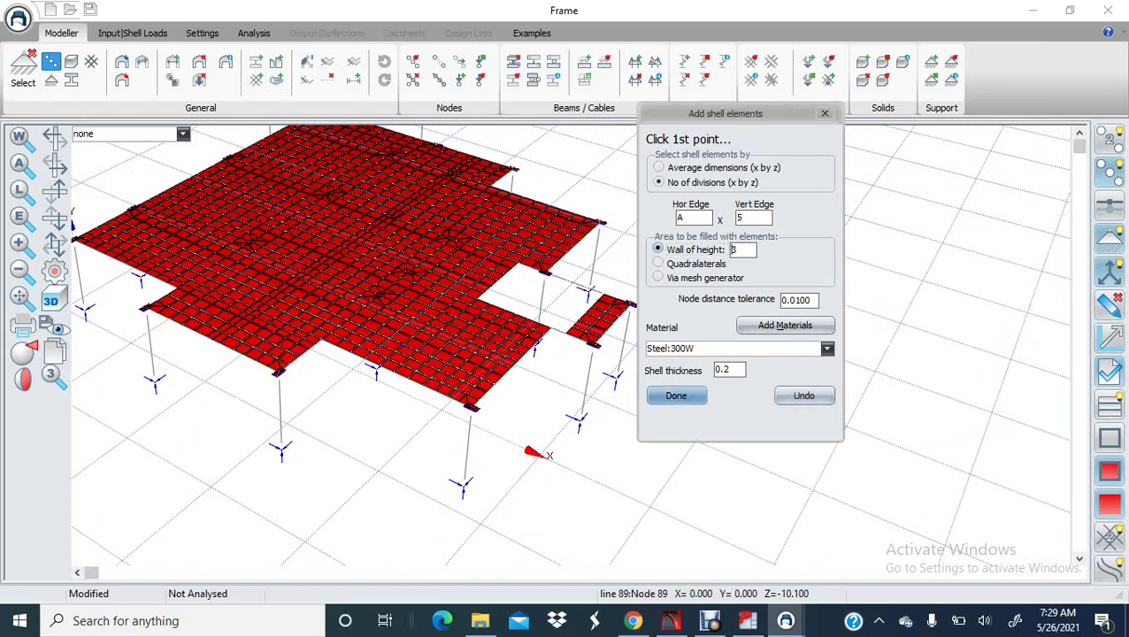
text(-)
double_click(681, 218)
text(1)
key(Tab)
text(6)
key(Return)
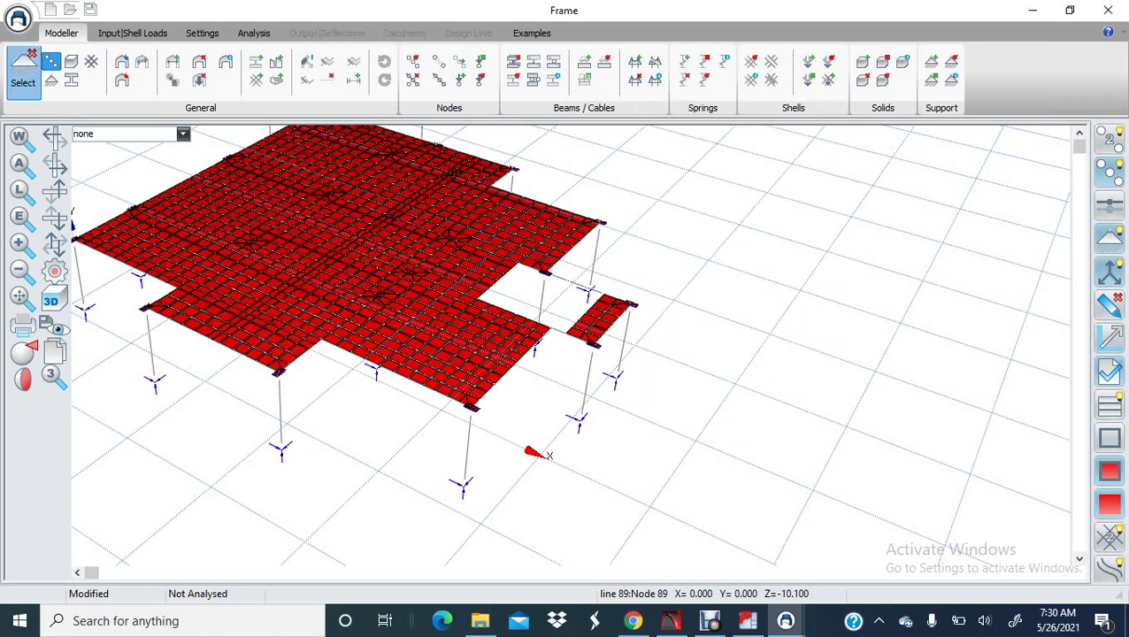
- Choose Concrete:25 MPa as the wall shells' material and move the settings clear of the model
click(256, 80)
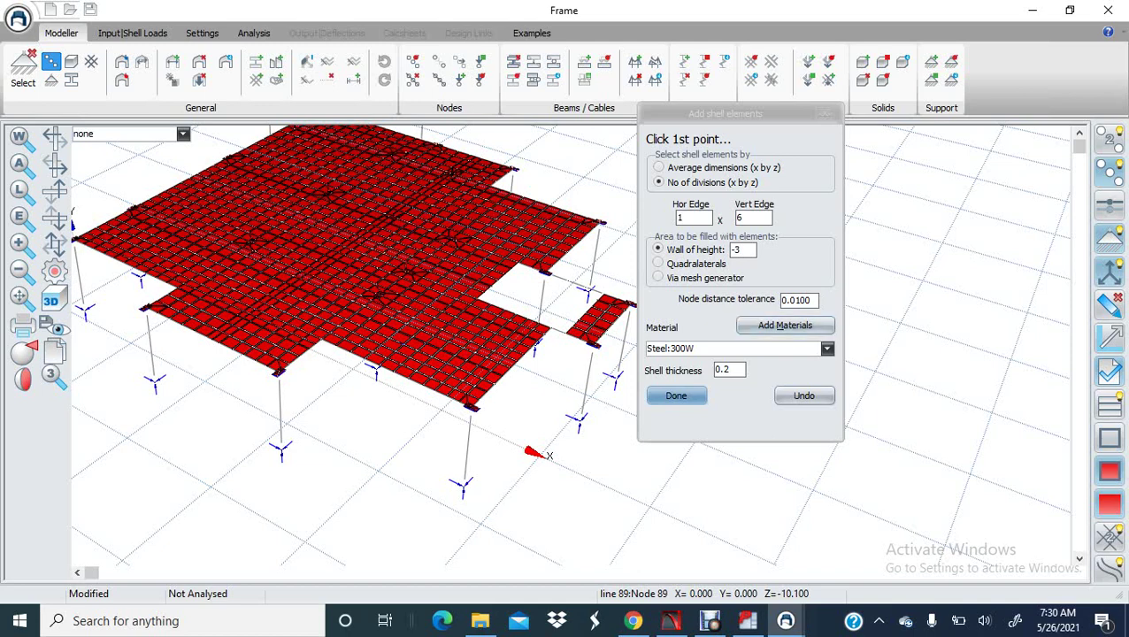
click(826, 347)
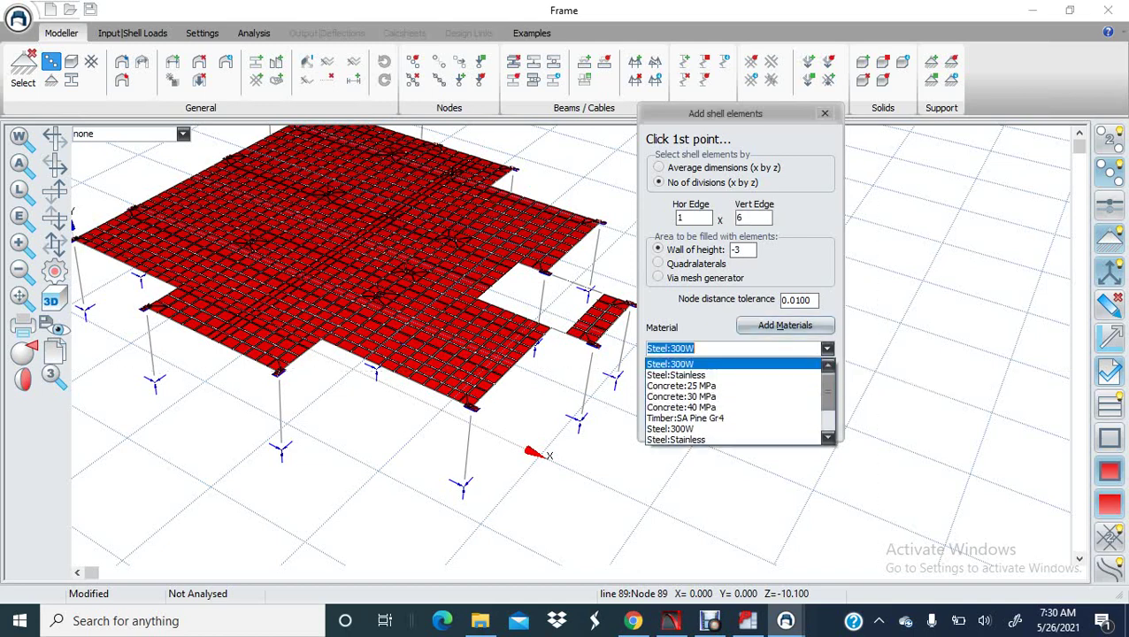
click(681, 385)
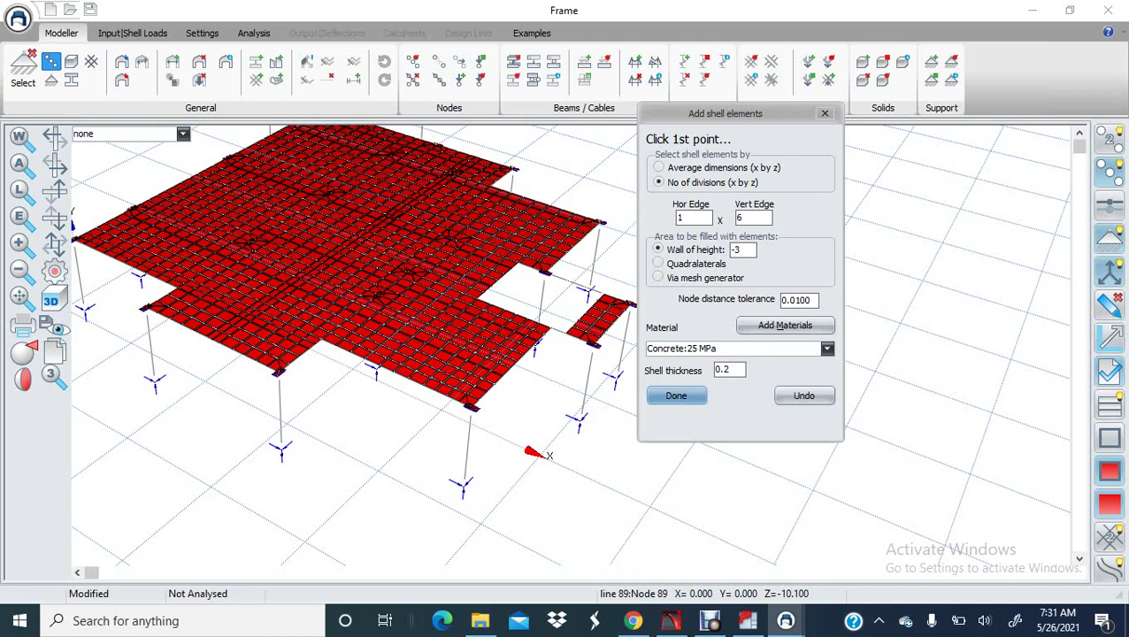
click(728, 369)
drag(682, 114, 873, 169)
- Add the first wall panel from the column node at X=17.00, Z=-5.30 to the neighbouring node at X=16.54
middle_drag(637, 303, 586, 249)
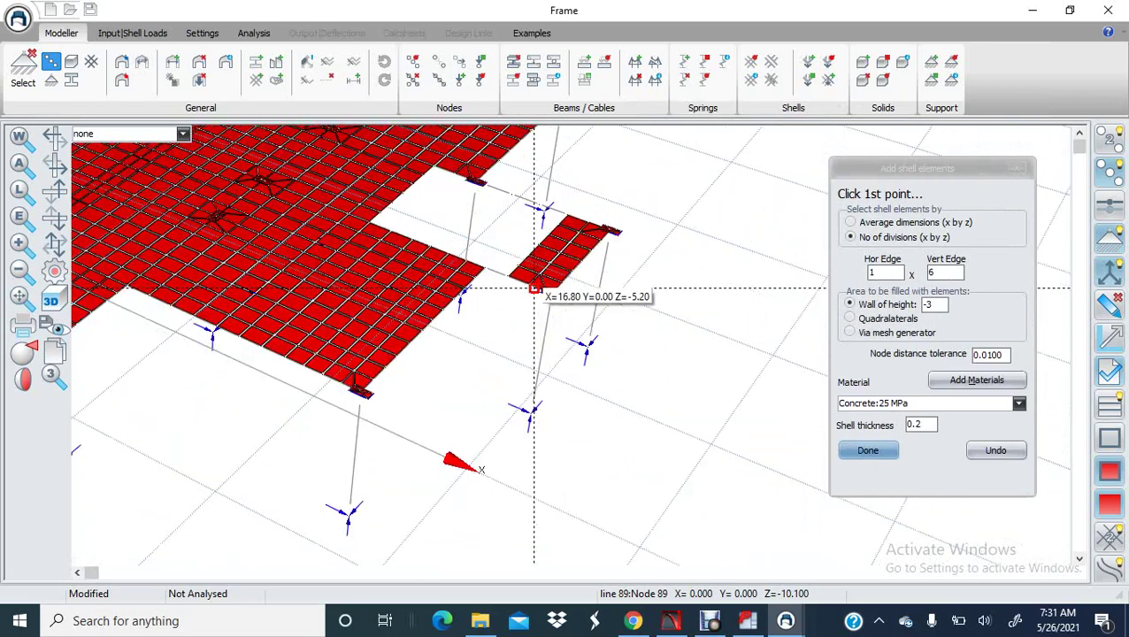
scroll(541, 297, up, 5)
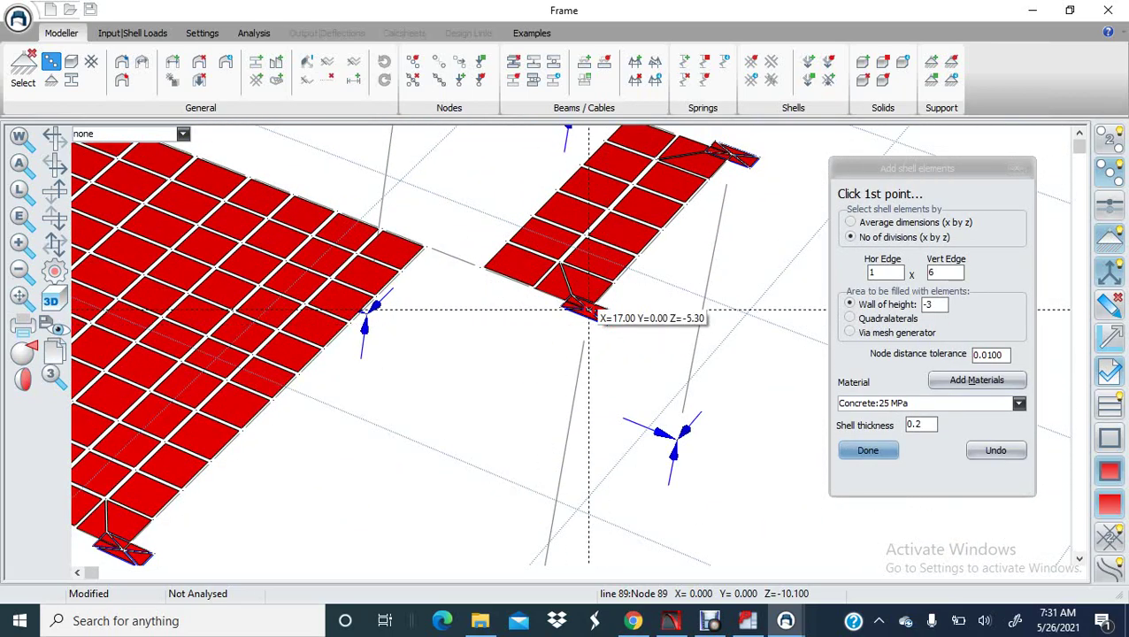
click(589, 309)
click(534, 288)
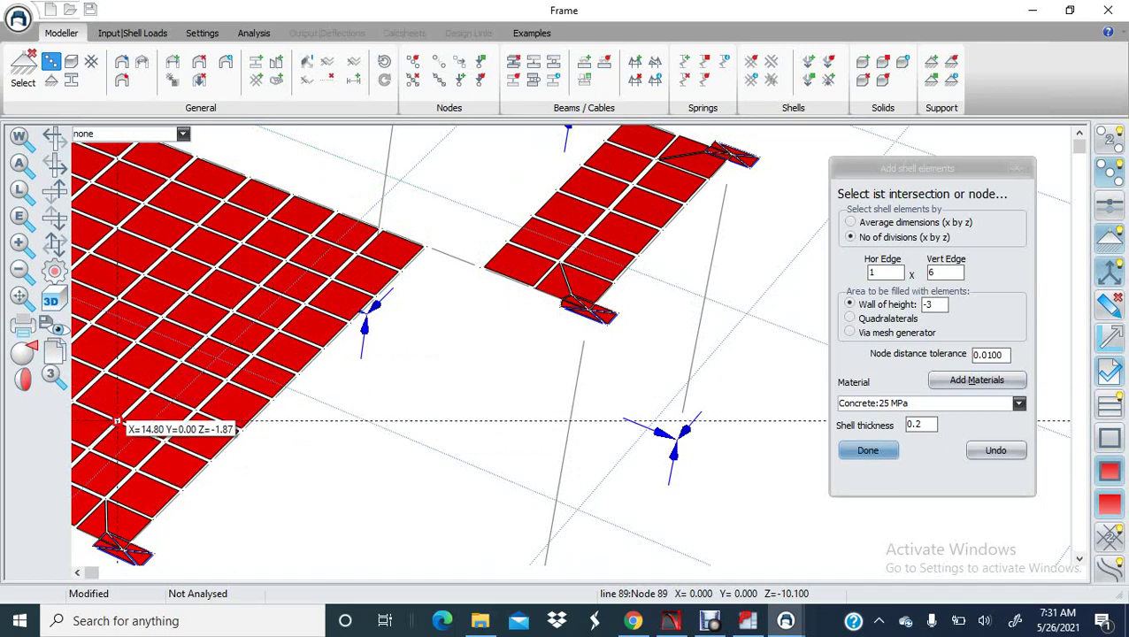
- Display the elements of group 0 in the model and inspect the new wall panel below the slab
click(53, 376)
click(880, 333)
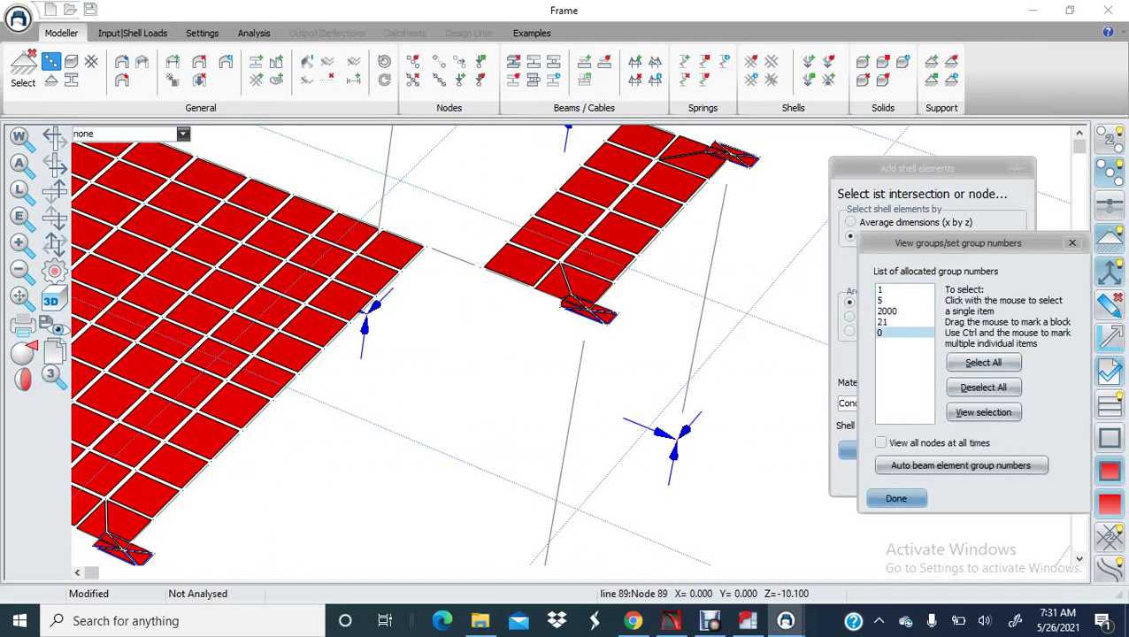
click(983, 412)
middle_drag(675, 441, 628, 332)
scroll(627, 359, down, 3)
scroll(564, 267, up, 3)
scroll(517, 266, down, 2)
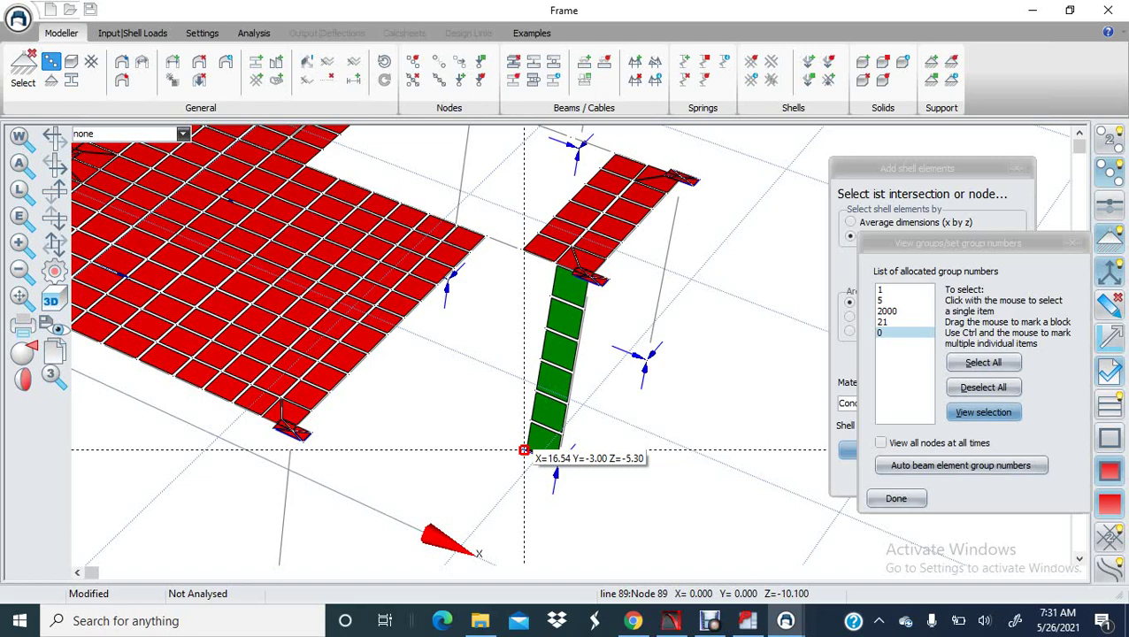
- Extend the wall shells along Z=-5.30 from X=16.54 to the main slab's corner at X=15.60
middle_drag(544, 327, 544, 338)
scroll(554, 275, up, 1)
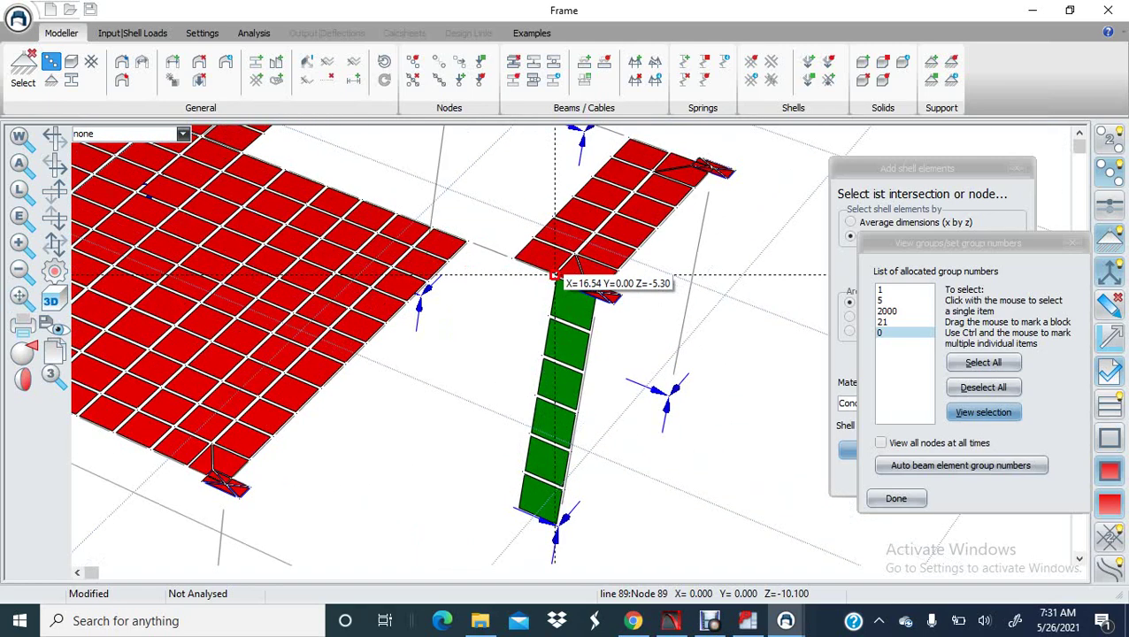
click(555, 277)
click(510, 257)
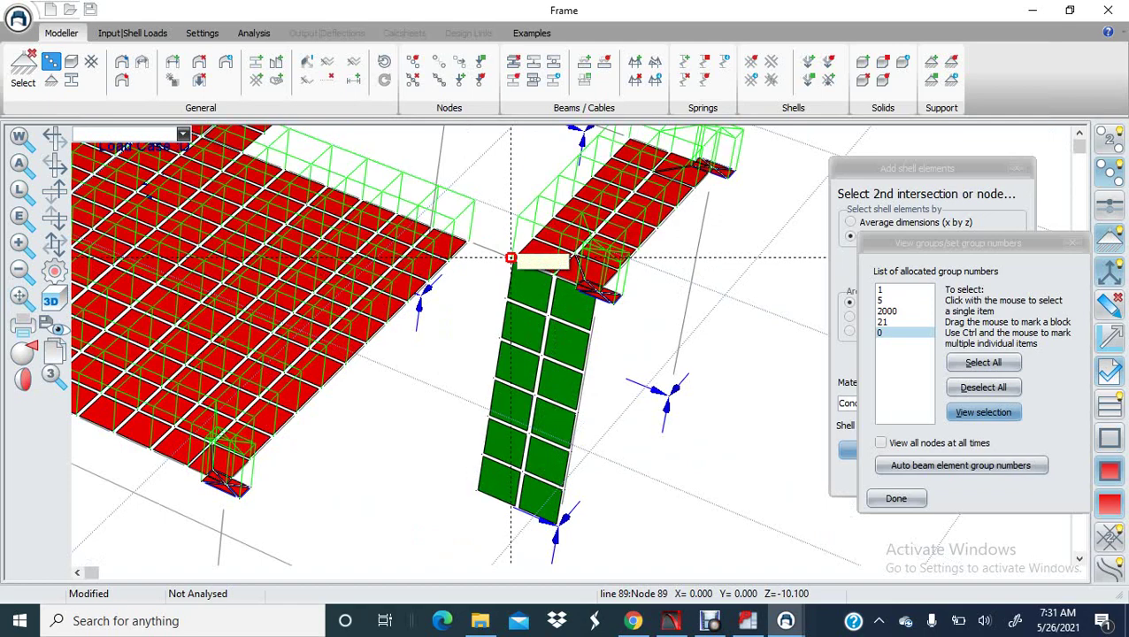
click(510, 257)
click(468, 240)
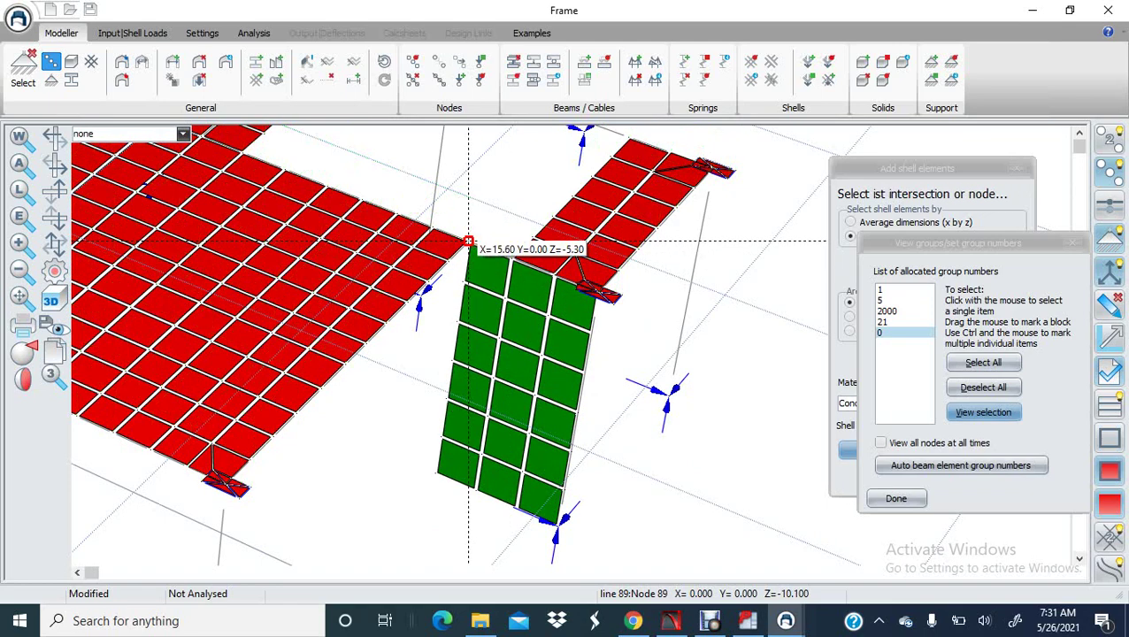
- Continue the wall shells from X=15.60 along the main slab's opening edge at Z=-5.30, node by node
middle_drag(468, 241, 531, 262)
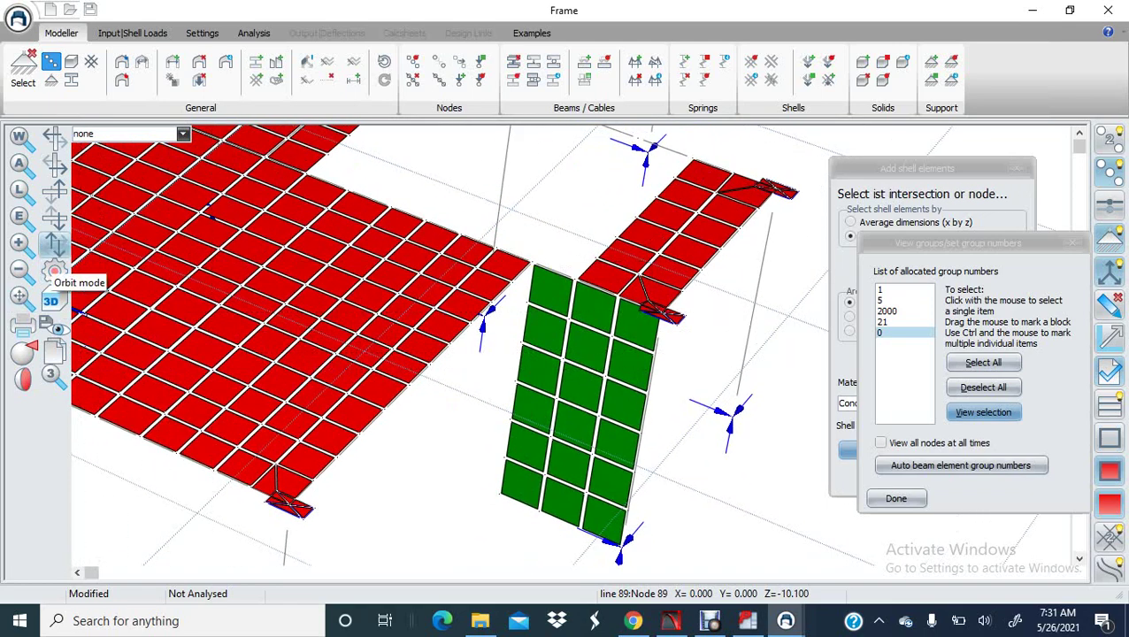
click(55, 246)
drag(442, 389, 542, 340)
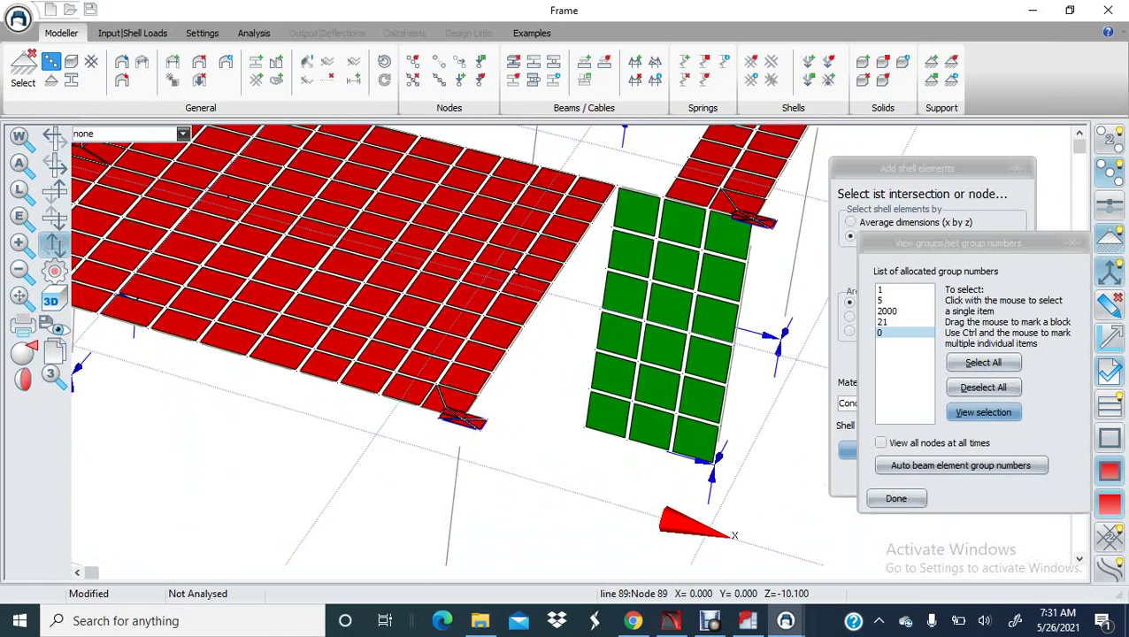
click(22, 298)
middle_drag(541, 339, 488, 434)
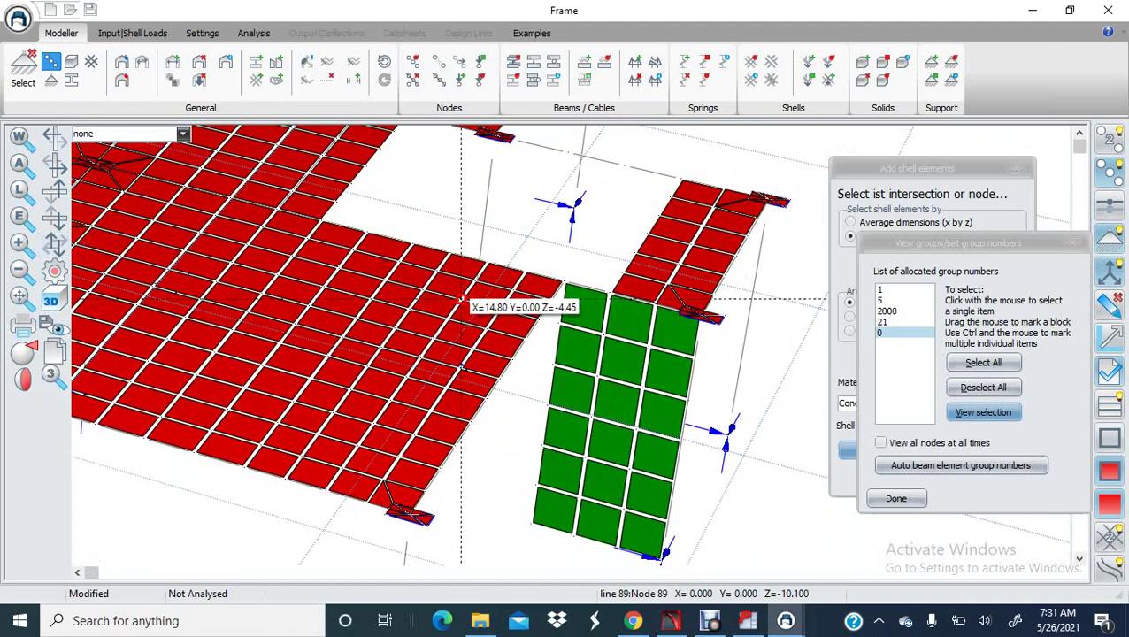
click(525, 271)
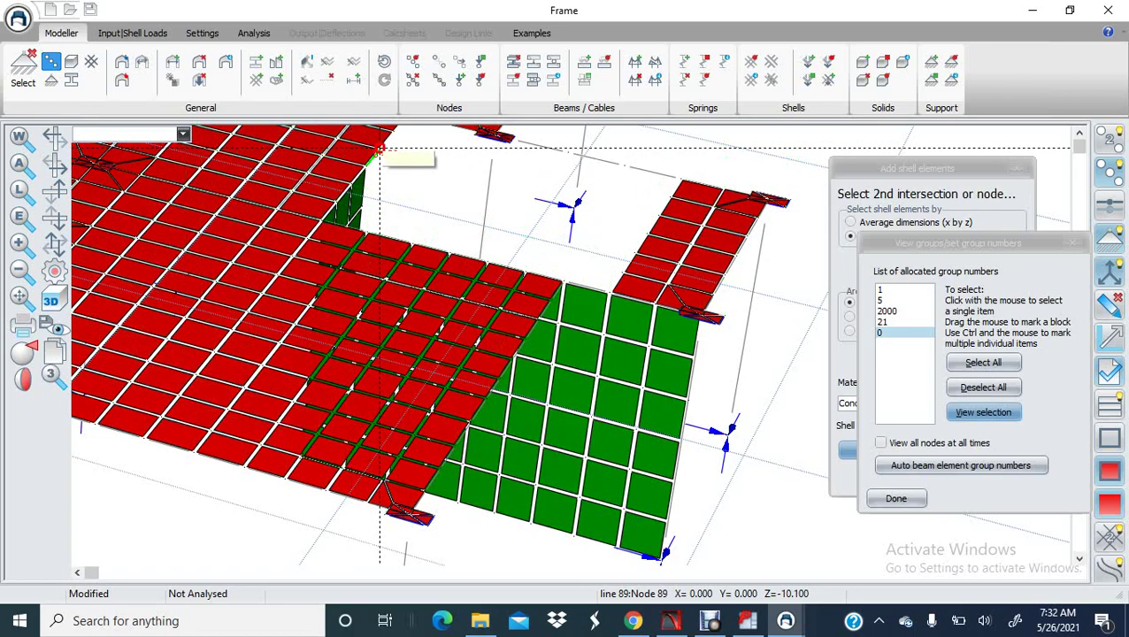
- Complete the wall along the X=13.00 opening edge to the corner at Z=-8.00 and add the first panel around it
click(380, 149)
middle_drag(381, 150, 313, 266)
click(314, 265)
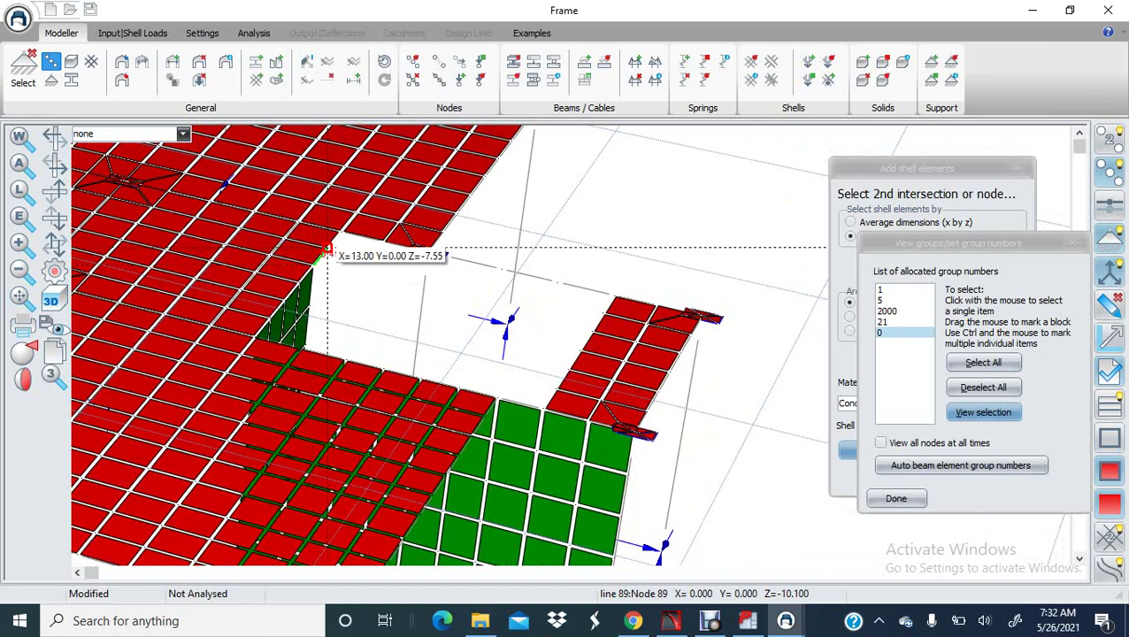
click(383, 241)
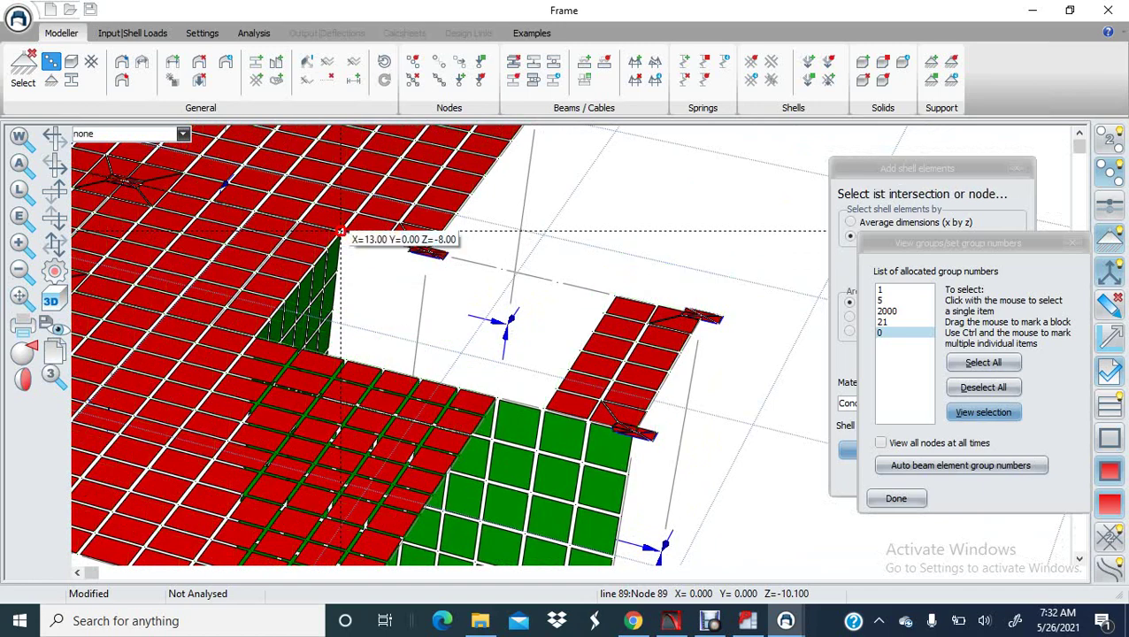
- Extend the wall shells along the opening edge at Z=-8.00 through X=13.80 and X=14.00 to X=14.20, node by node
click(443, 252)
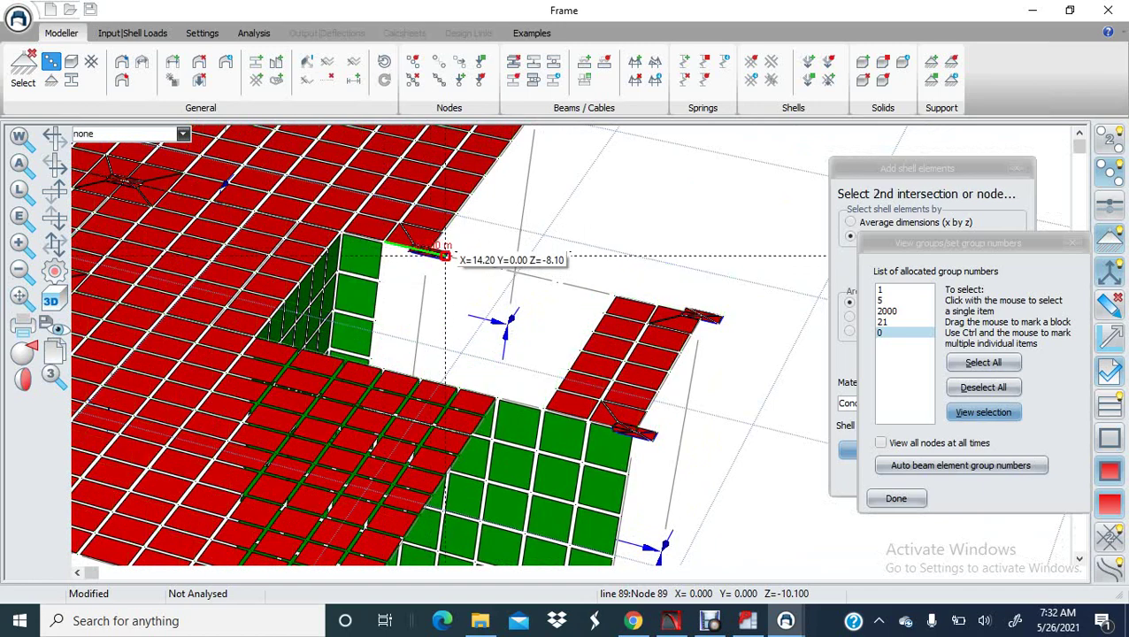
scroll(442, 250, up, 4)
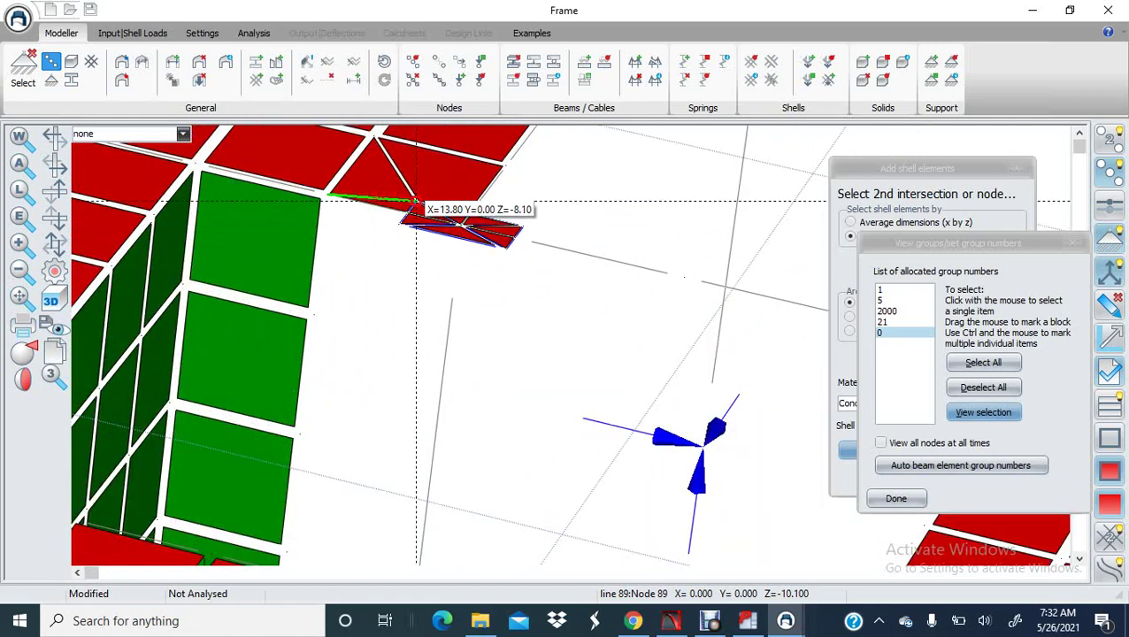
click(406, 214)
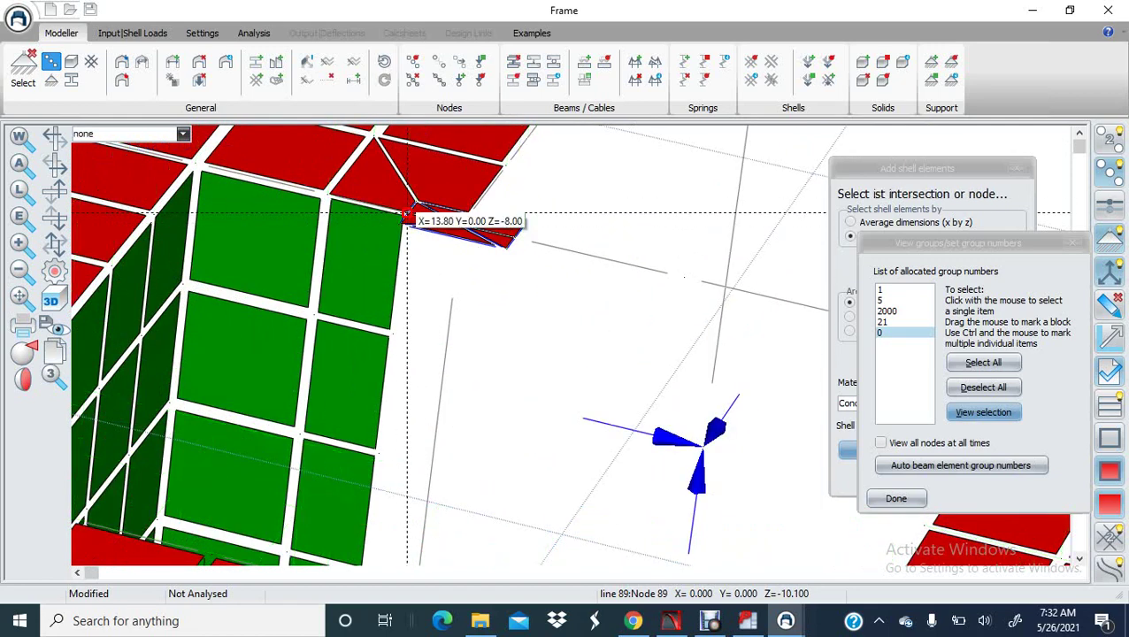
click(461, 226)
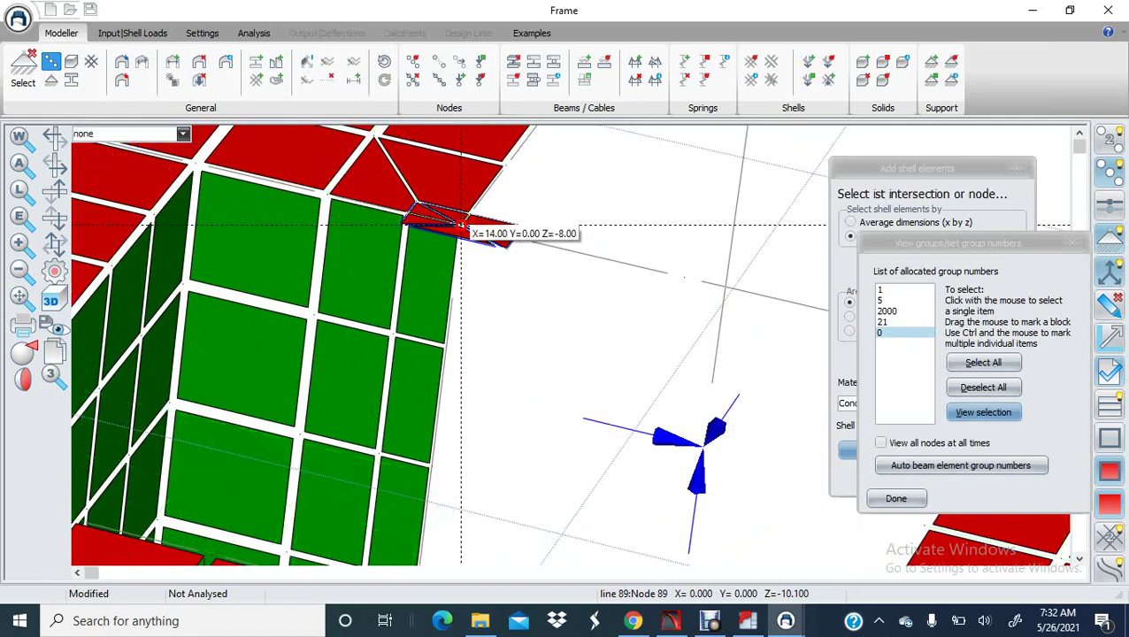
click(461, 225)
click(515, 237)
click(514, 237)
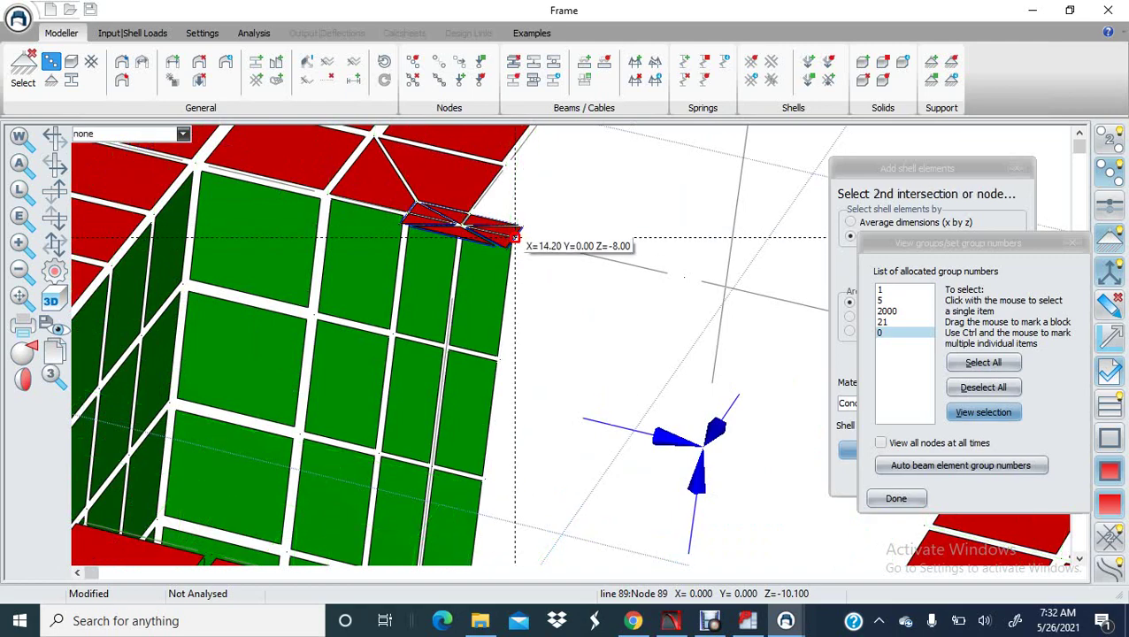
- Continue the Z=-8.00 wall shells across the open side from X=14.20 to X=16.07, declining to keep the backup file
scroll(684, 276, down, 5)
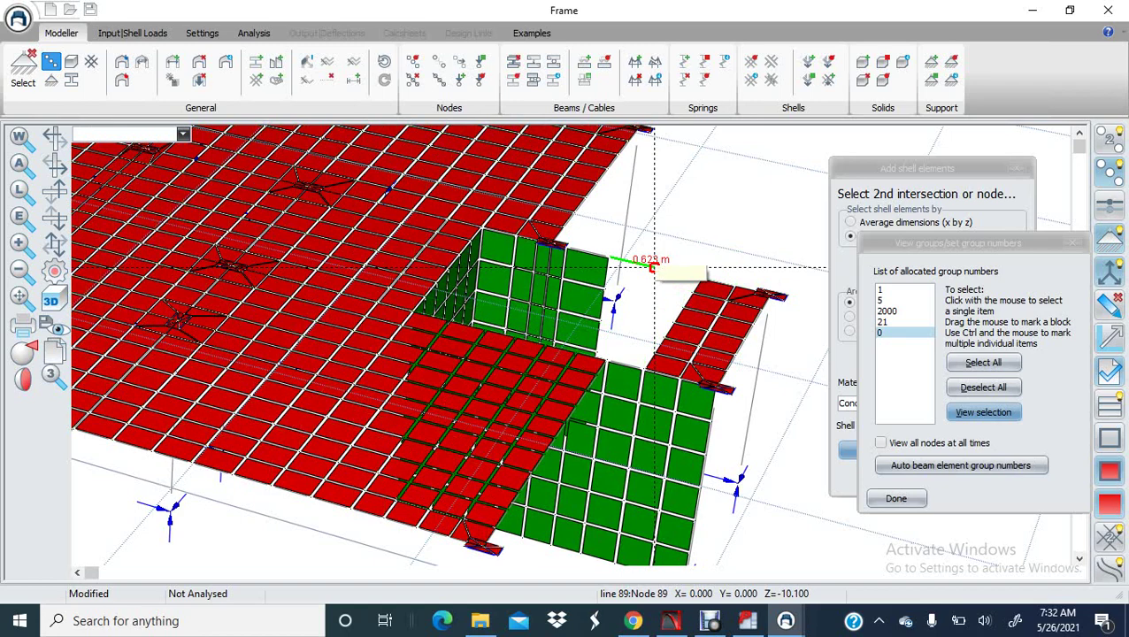
click(614, 257)
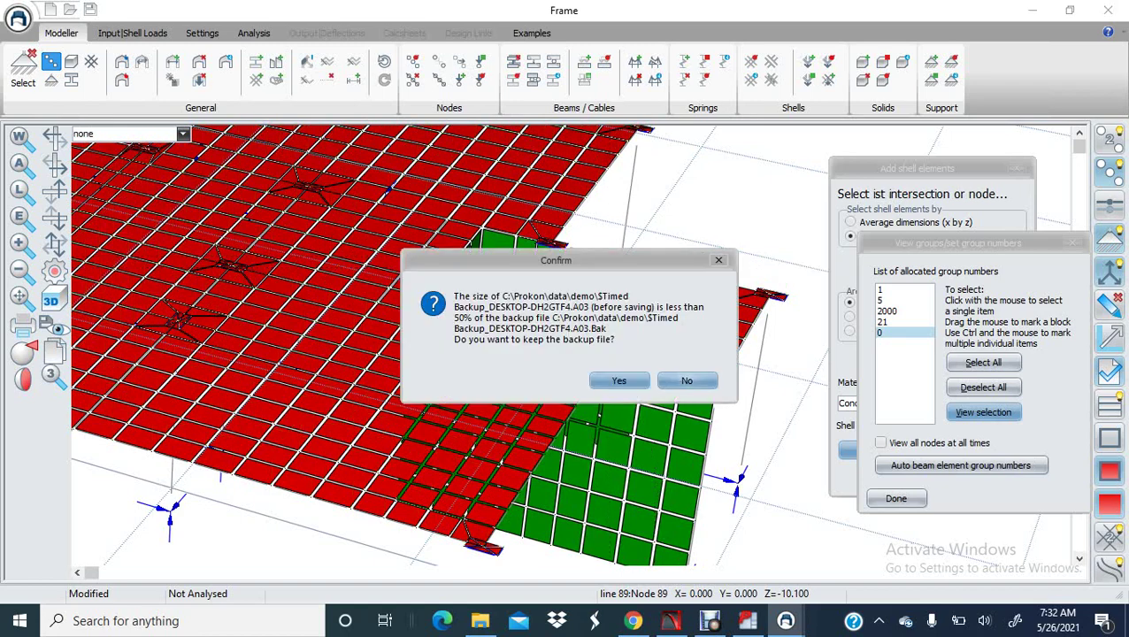
click(687, 380)
click(655, 268)
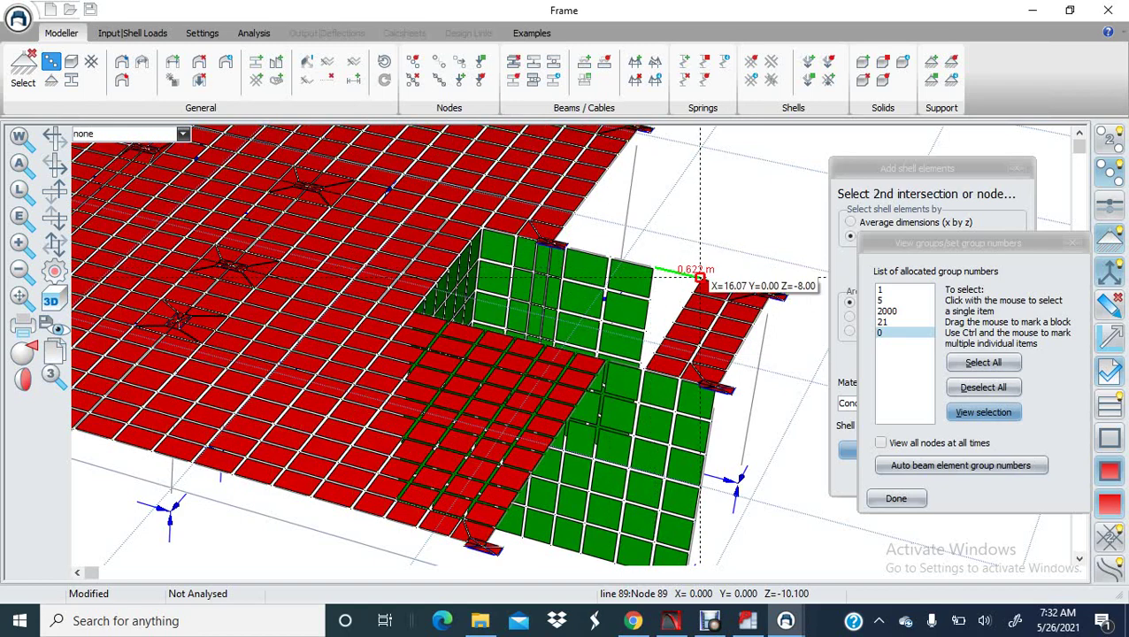
click(699, 278)
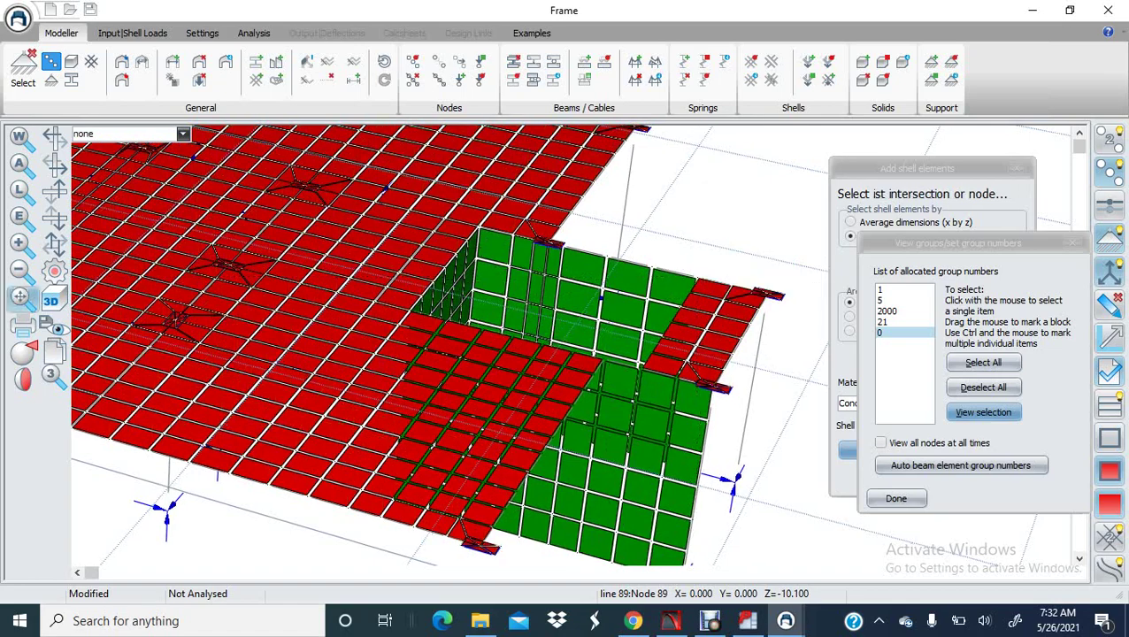
- Extend the Z=-8.00 wall beneath the narrow slab strip from X=16.07 through X=16.54 to the corner column
middle_drag(700, 278, 564, 263)
scroll(564, 264, up, 3)
click(574, 270)
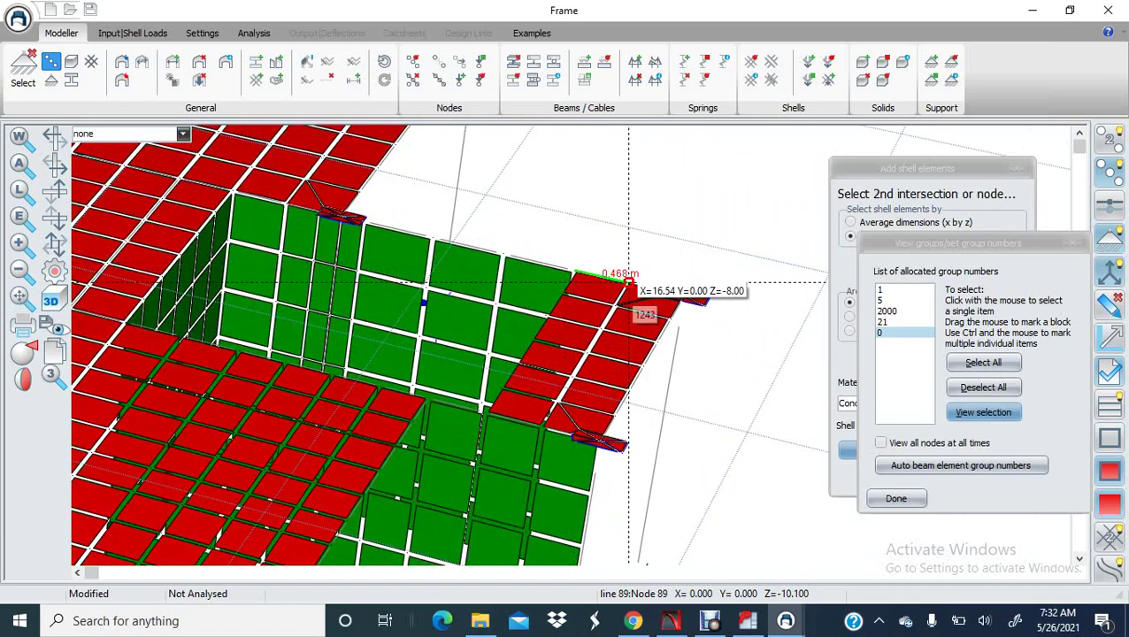
click(628, 283)
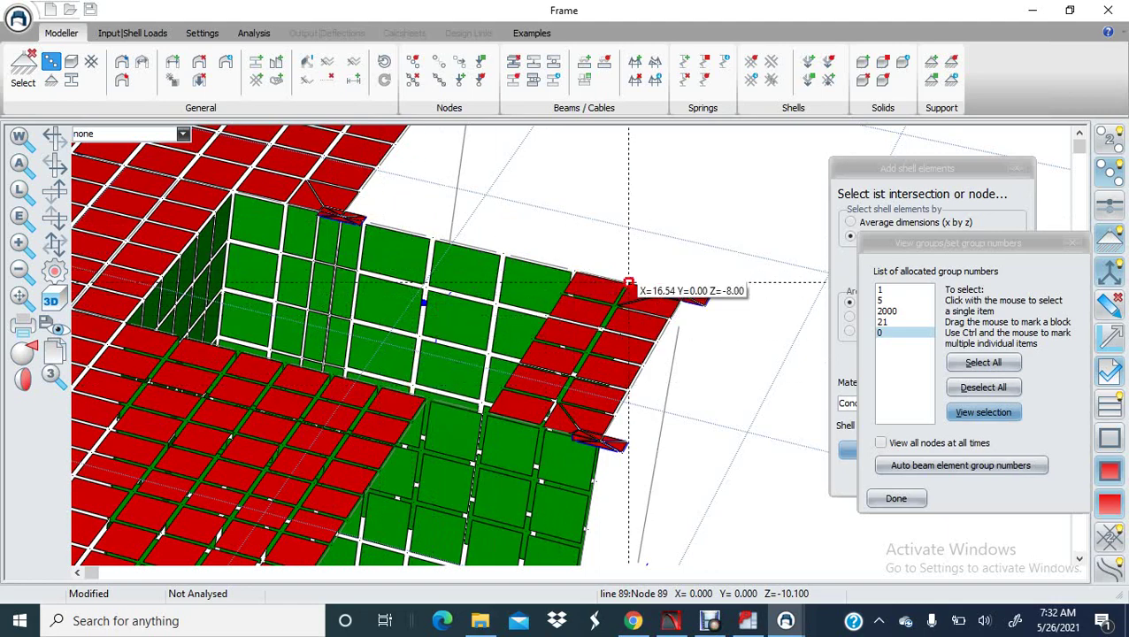
scroll(651, 285, up, 2)
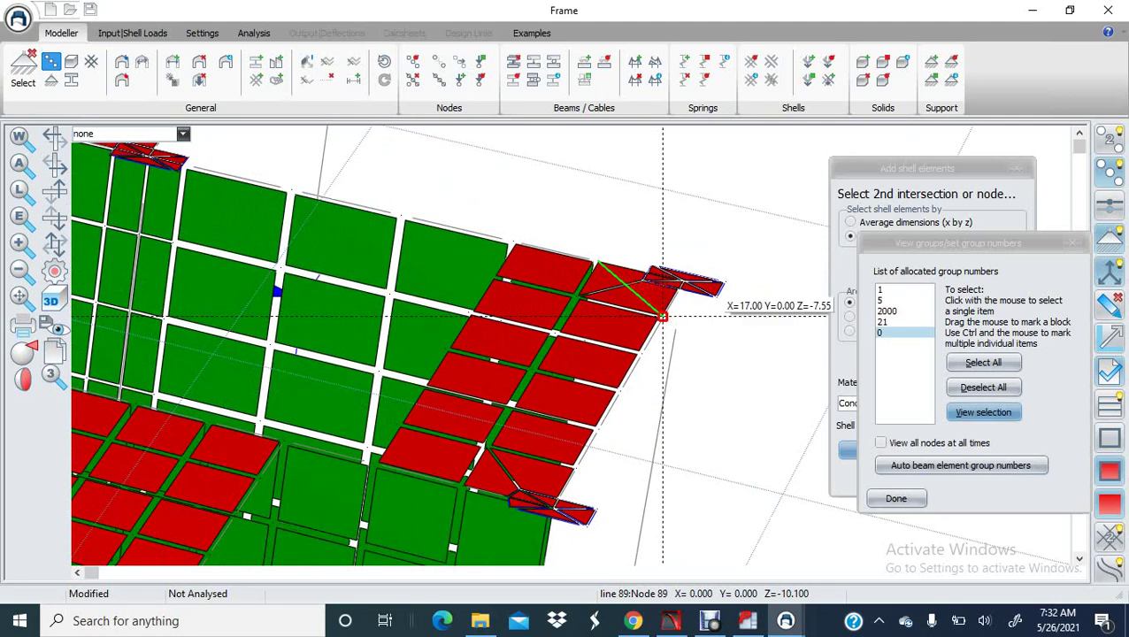
click(646, 274)
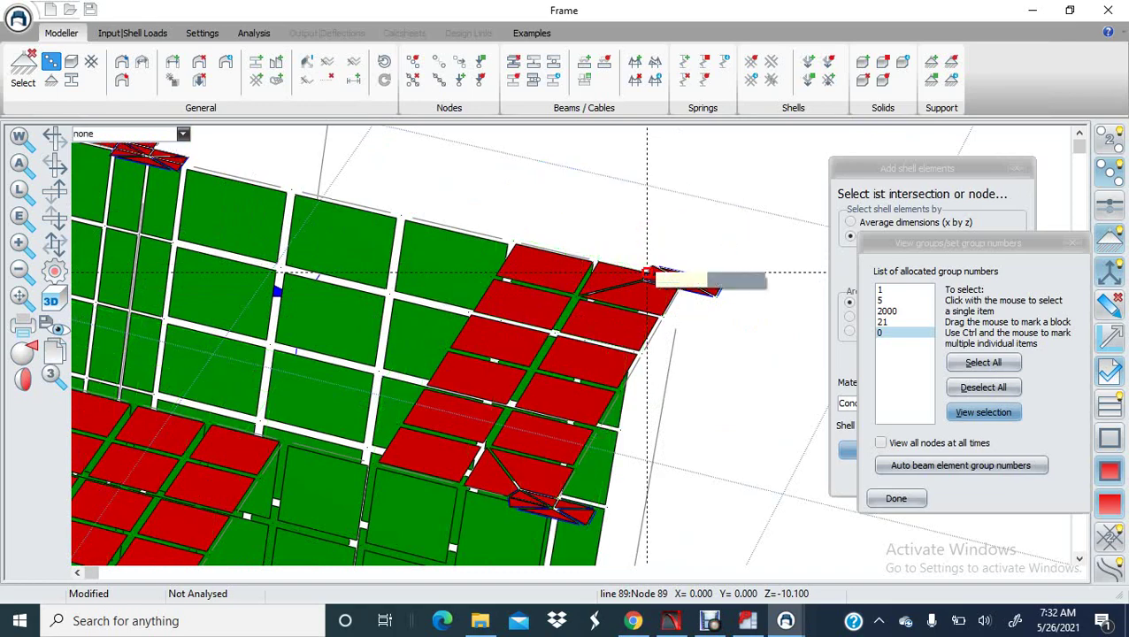
- Try a single wall span along X=16.07 from Z=-8.00 to Z=-5.30, inspect it in 3D and undo it
click(512, 244)
click(378, 460)
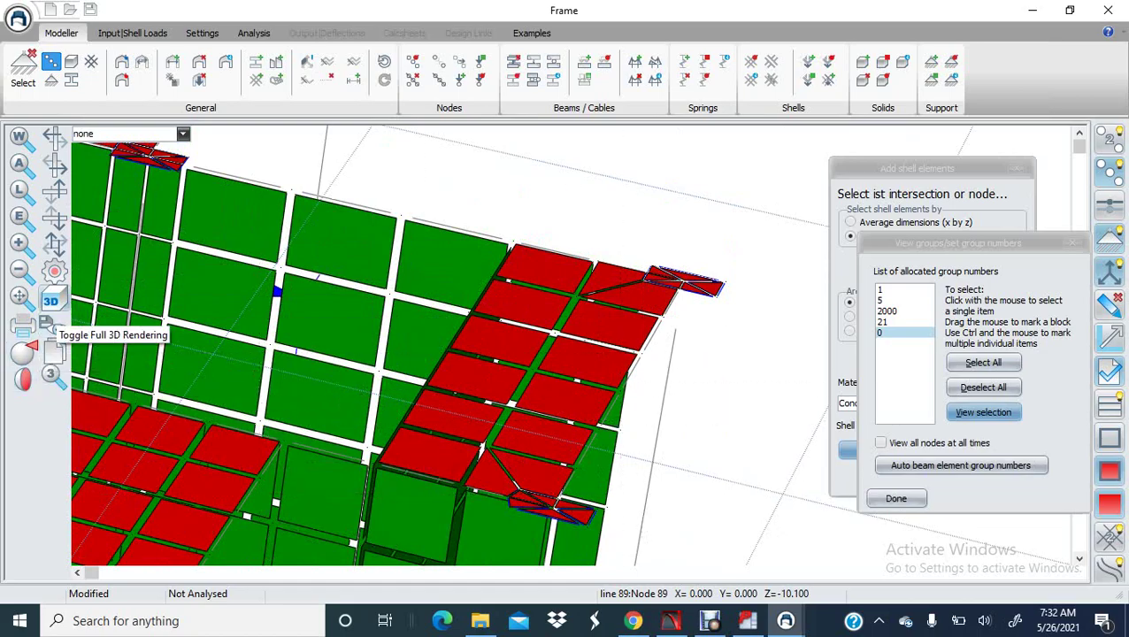
click(58, 246)
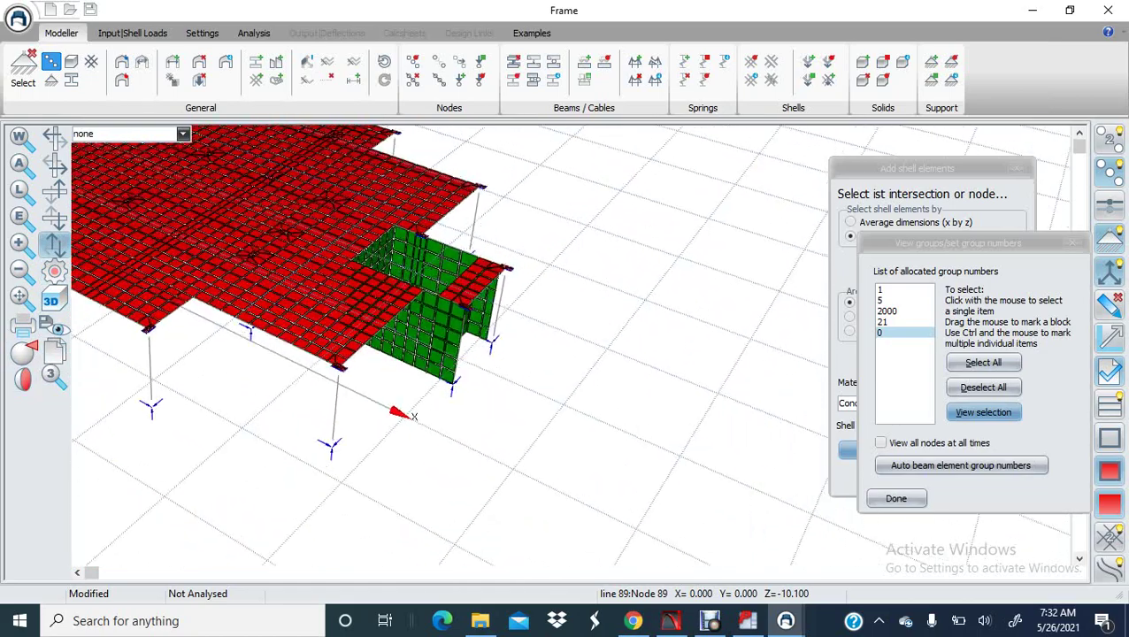
drag(566, 345, 494, 261)
drag(97, 252, 25, 324)
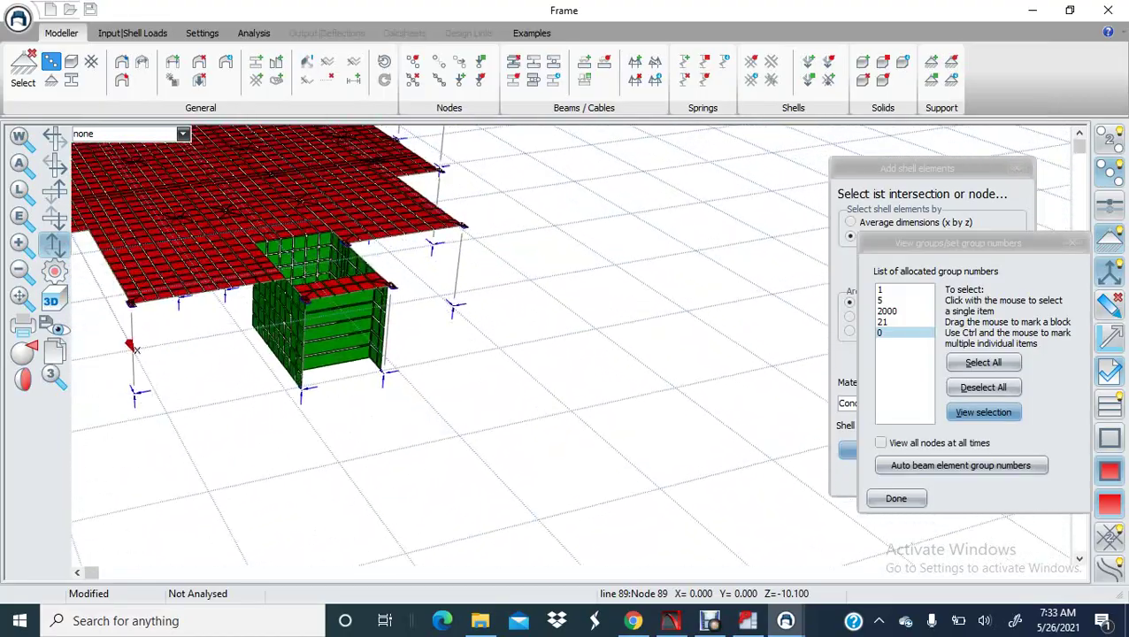
click(383, 62)
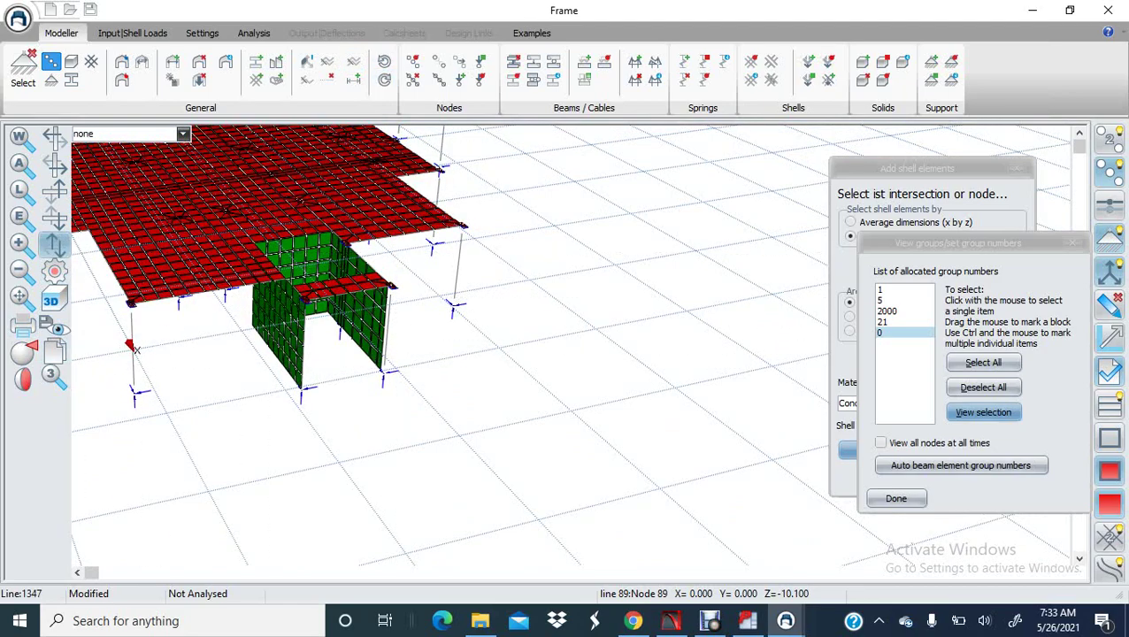
- Add the first wall shell panel along the narrow strip's edge at X=16.07, from Z=-8.00 to Z=-7.55
drag(55, 245, 124, 294)
scroll(531, 336, up, 3)
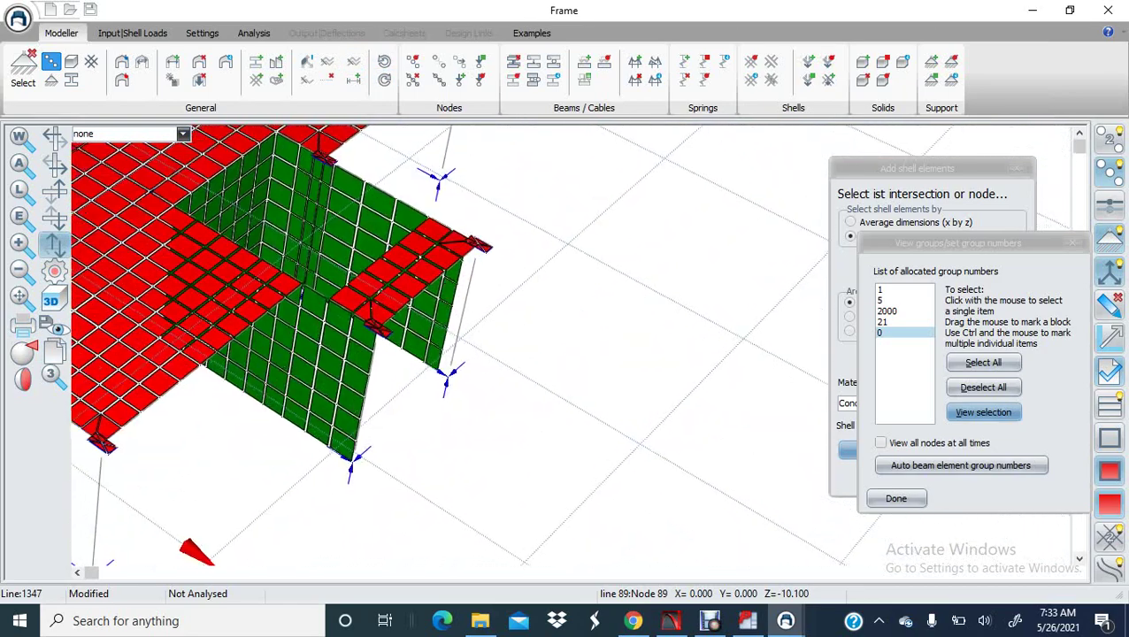
middle_drag(530, 336, 570, 305)
middle_drag(431, 362, 442, 377)
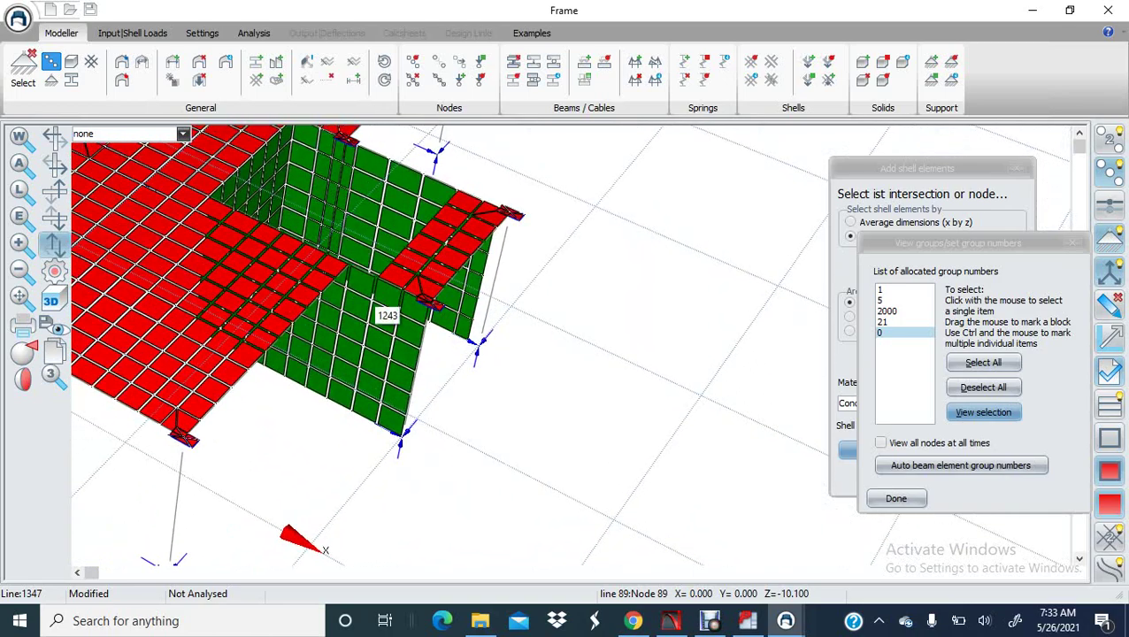
middle_drag(379, 299, 517, 257)
scroll(497, 199, up, 3)
middle_drag(497, 199, 519, 295)
scroll(454, 232, up, 1)
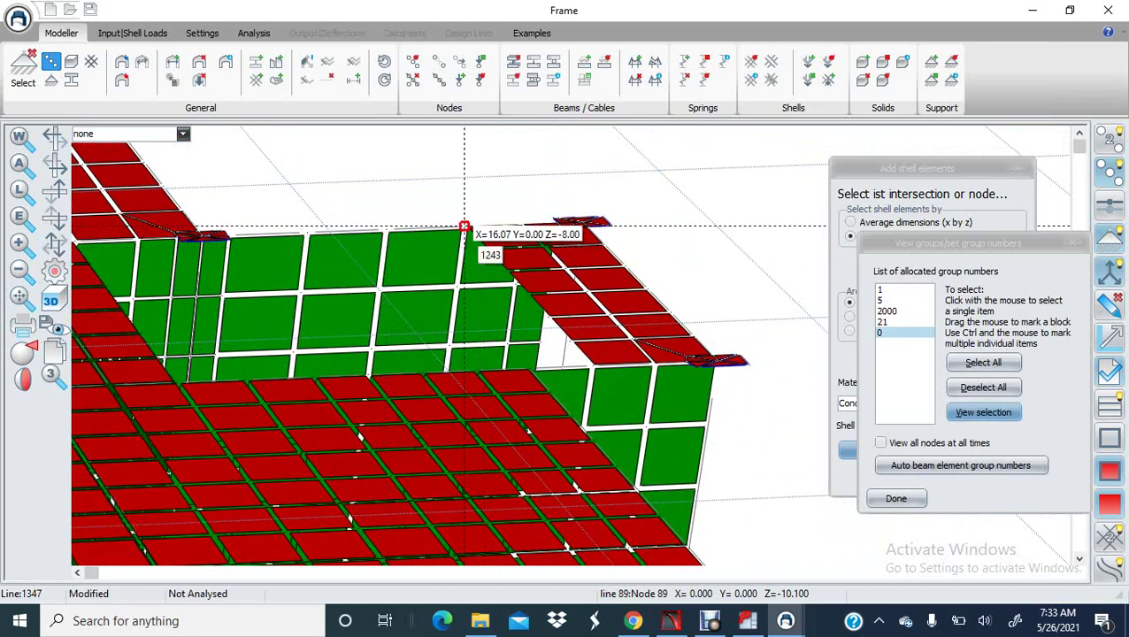
click(464, 228)
click(504, 270)
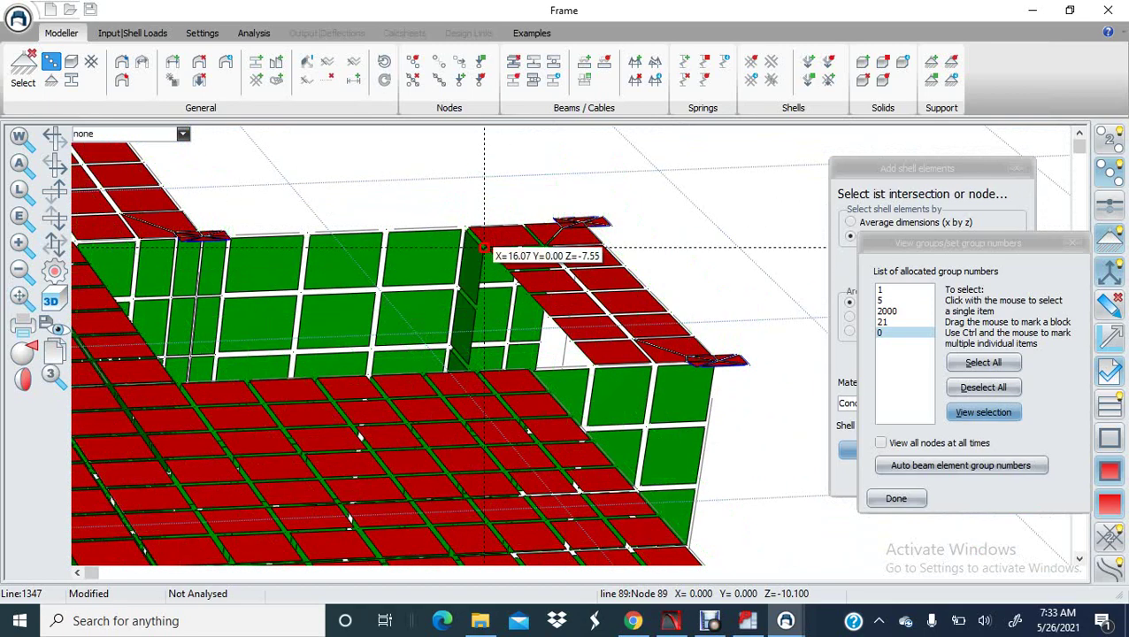
- Continue the wall shells along X=16.07 from Z=-7.55 to Z=-6.65, node by node
scroll(485, 259, up, 1)
click(486, 259)
click(527, 303)
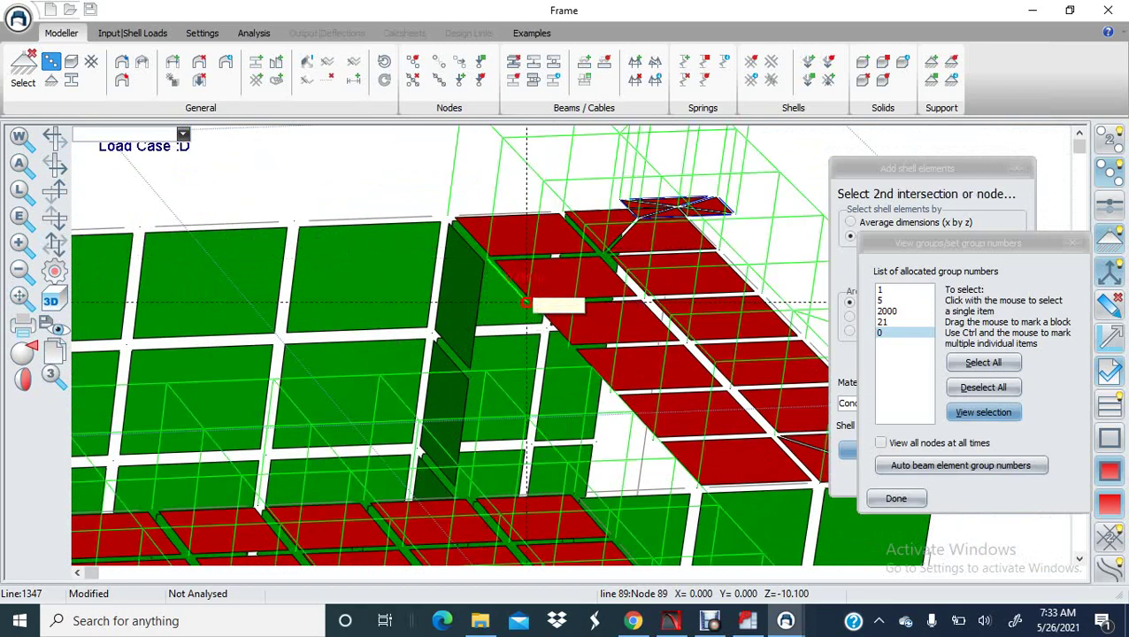
click(527, 303)
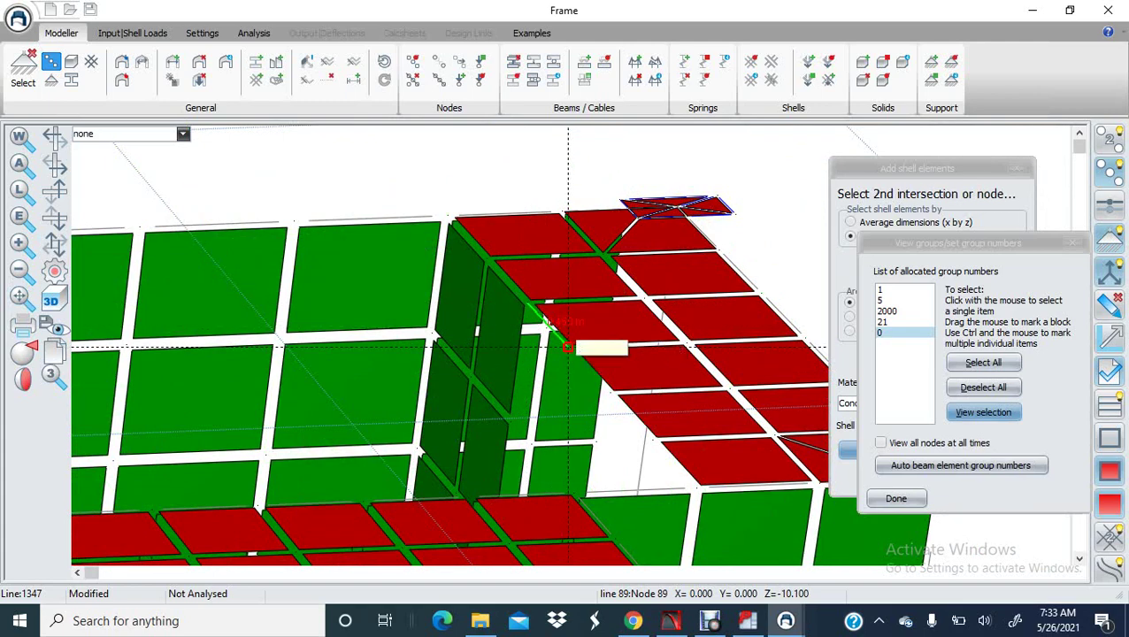
click(566, 346)
- Complete the X=16.07 wall from Z=-6.65 through Z=-5.75 to the corner at Z=-5.30
click(566, 346)
click(609, 392)
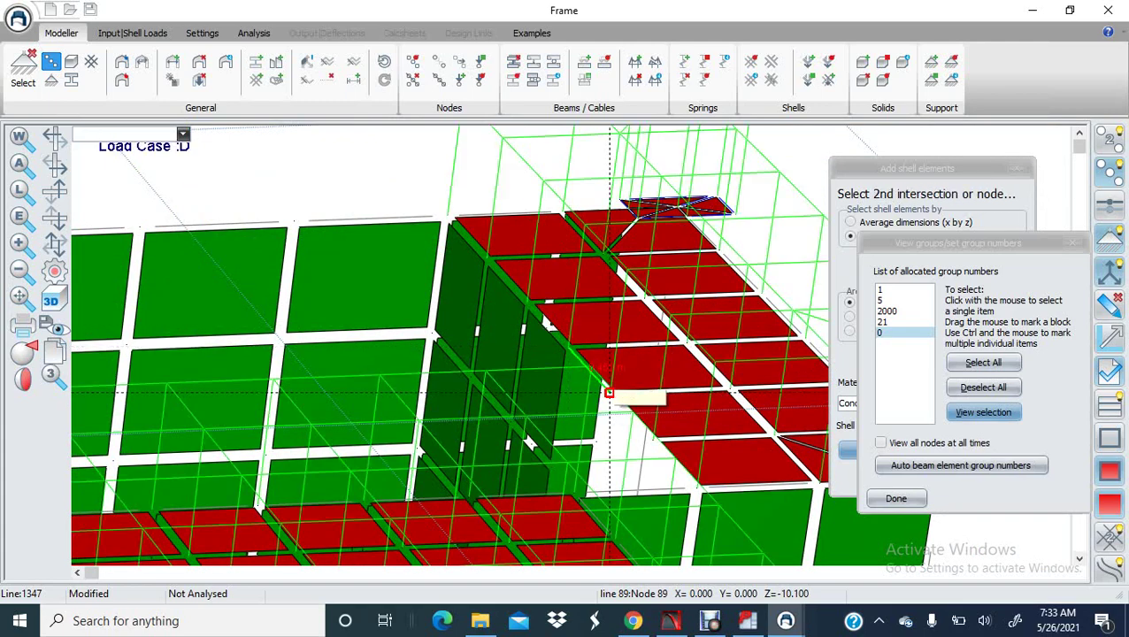
click(608, 392)
click(650, 437)
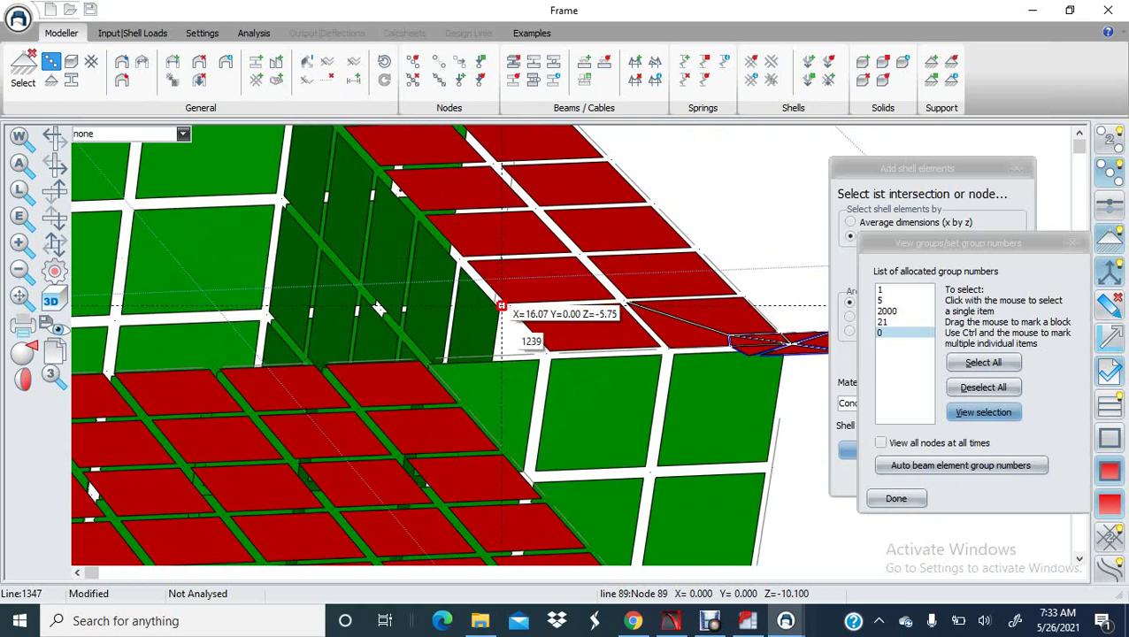
click(500, 307)
click(543, 354)
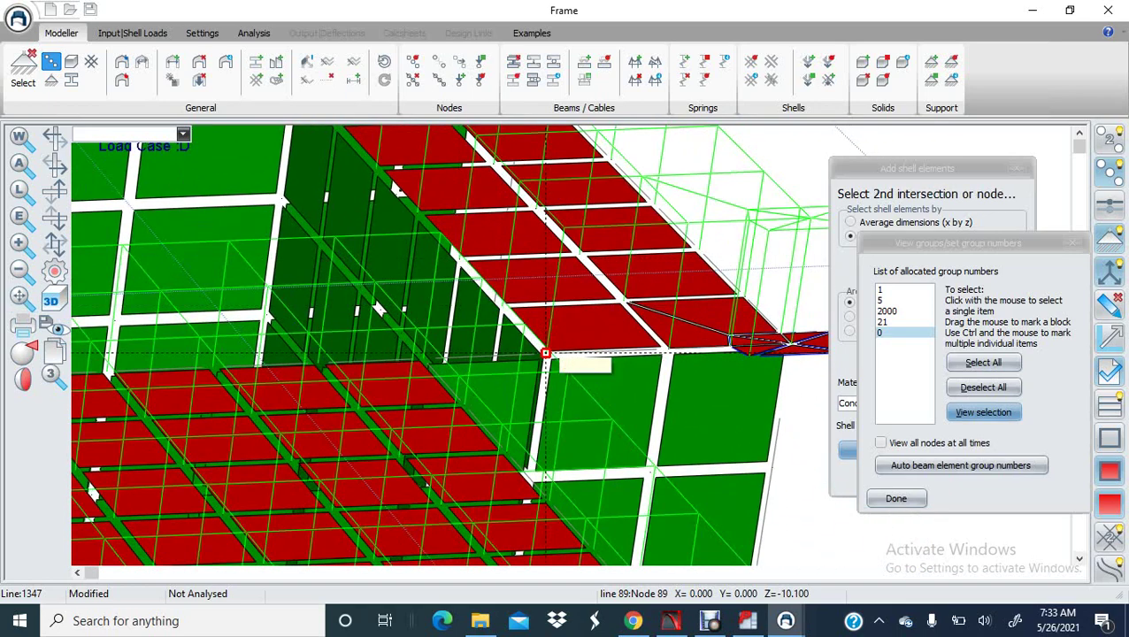
- Check the stair walls from the side, then close the group view and finish adding shell elements
scroll(416, 215, down, 4)
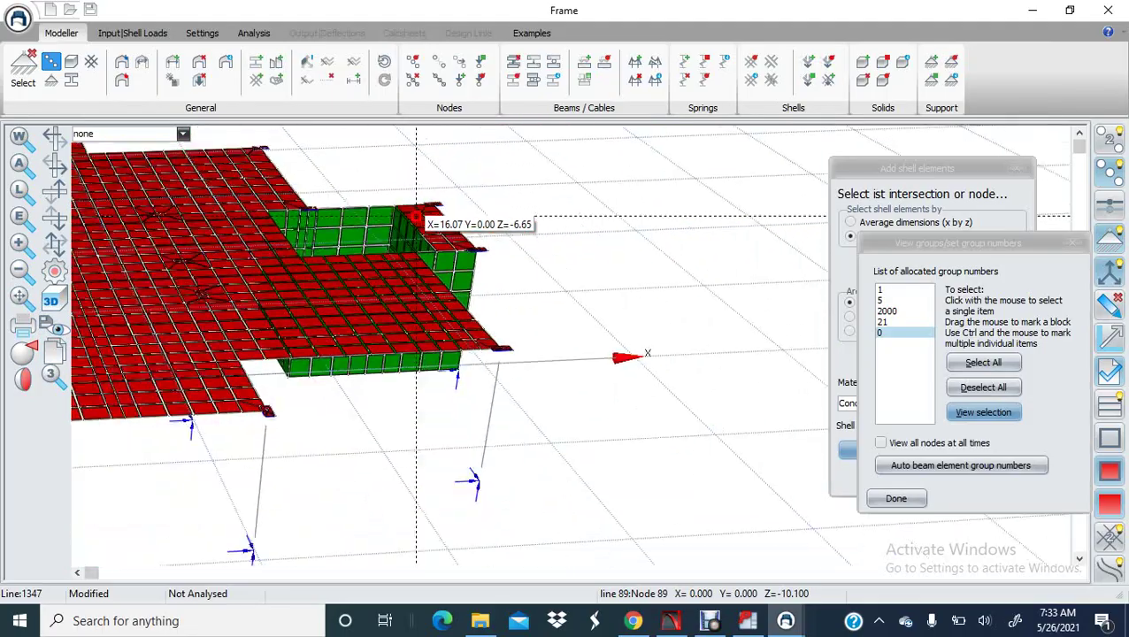
drag(442, 354, 416, 275)
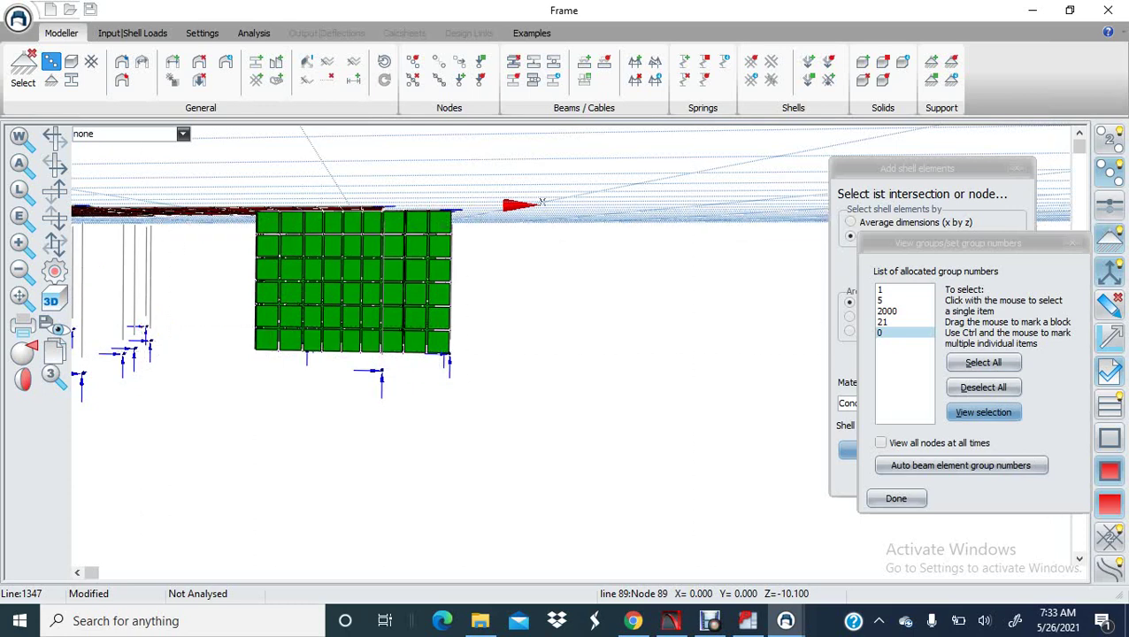
drag(1054, 248, 939, 250)
click(958, 245)
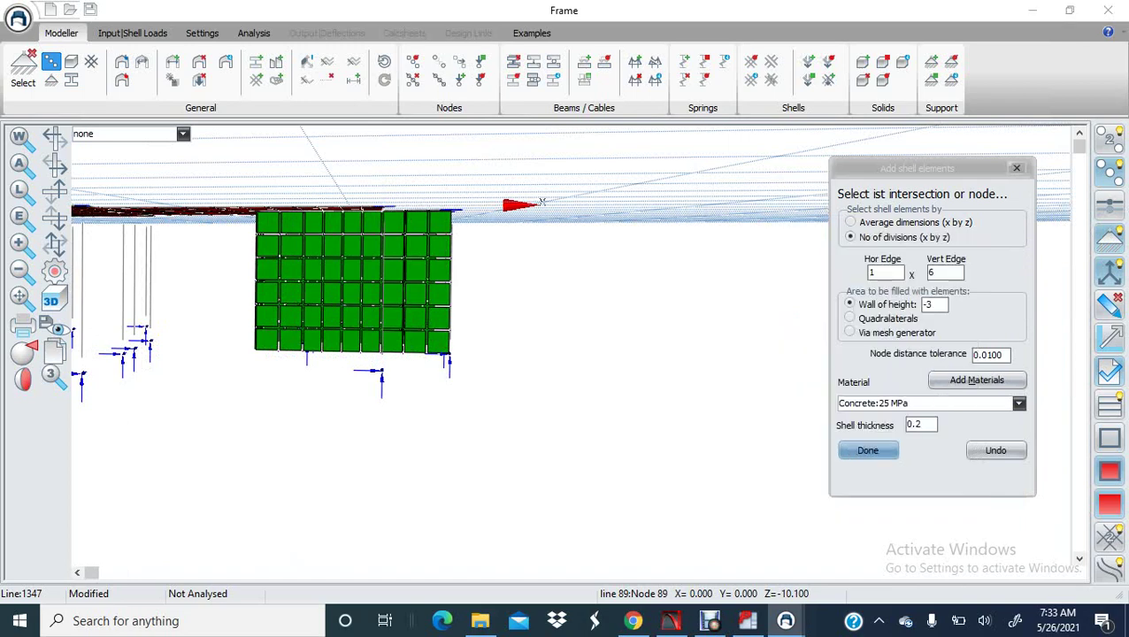
click(867, 450)
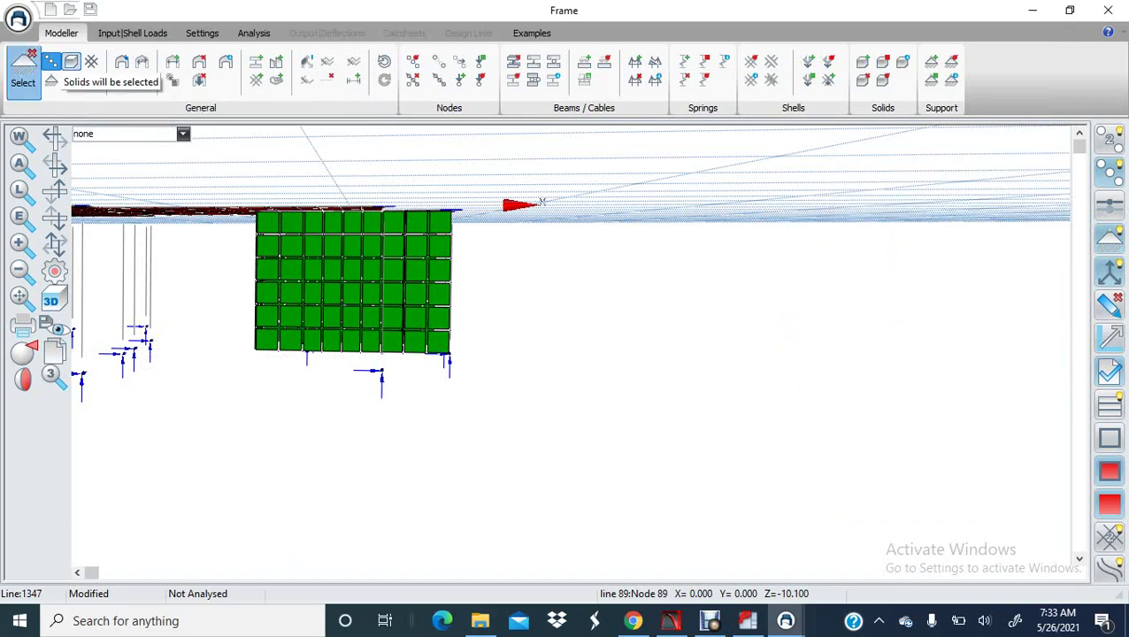
- Set the selection filter to pick shells instead of nodes
click(92, 62)
click(51, 62)
scroll(369, 294, up, 2)
scroll(420, 312, up, 1)
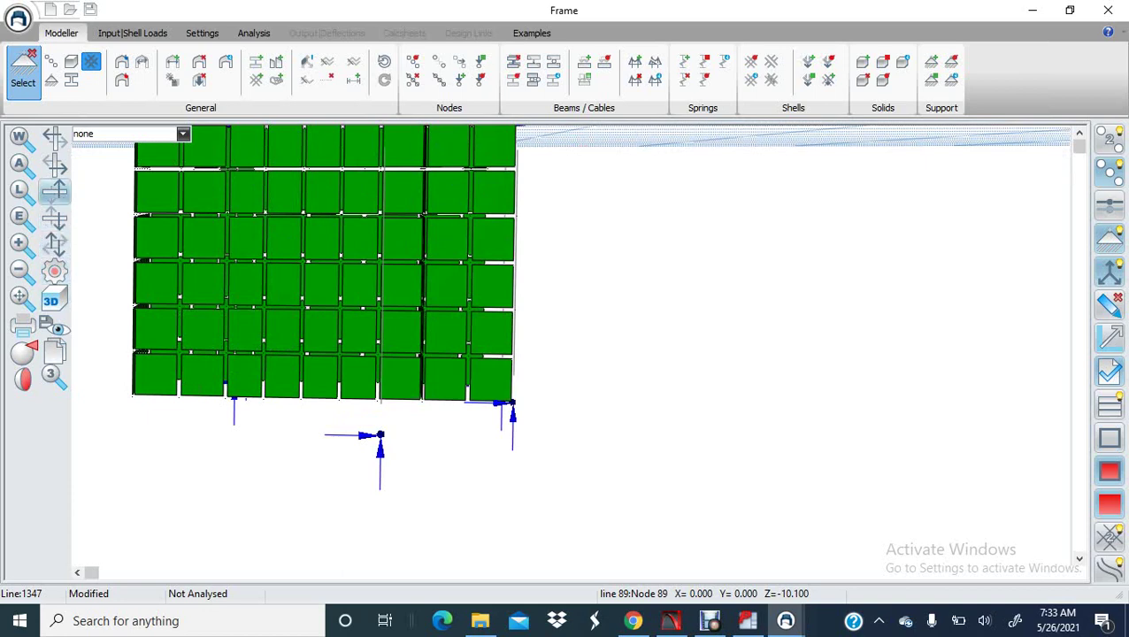
- Switch the model to an orthogonal projection in the Z elevation and frame the base of the stair walls
click(23, 352)
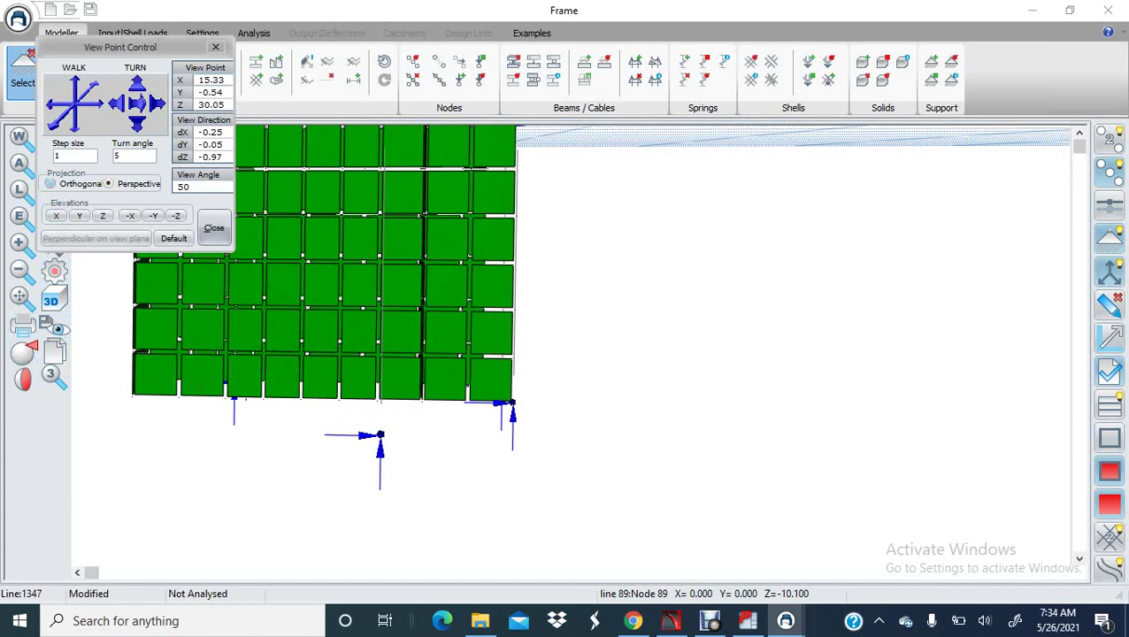
click(50, 184)
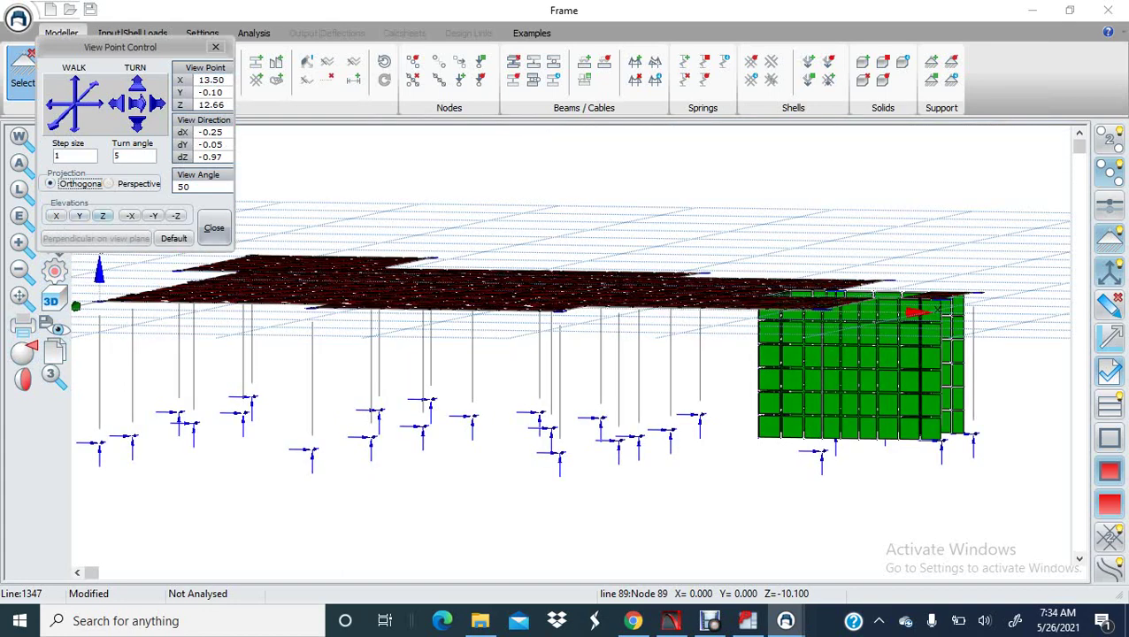
click(103, 216)
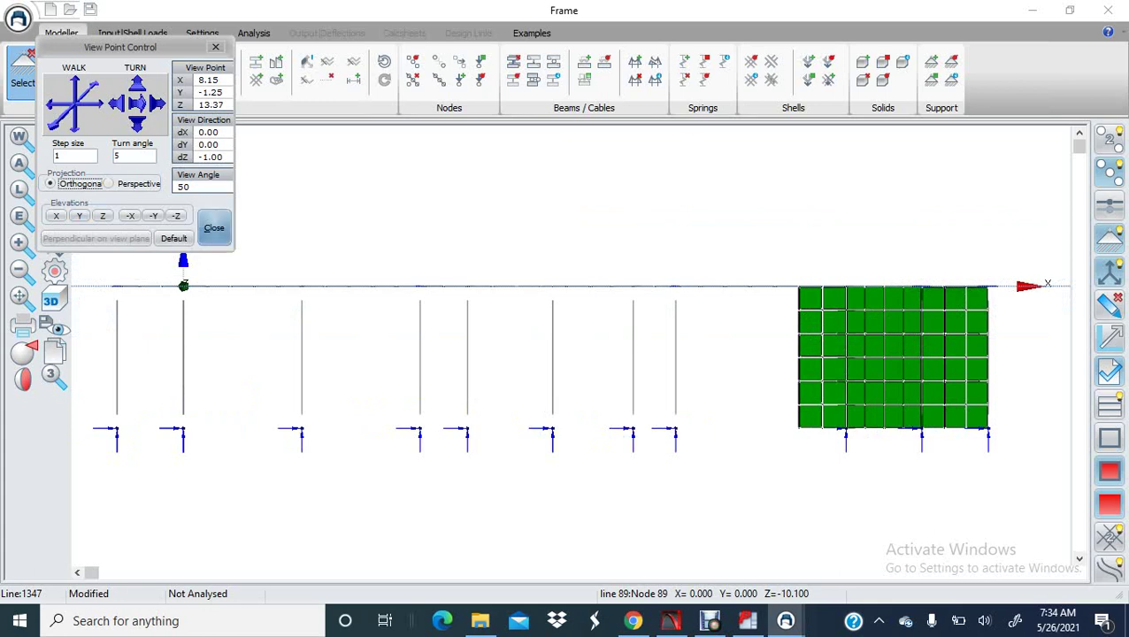
click(214, 227)
scroll(625, 311, up, 3)
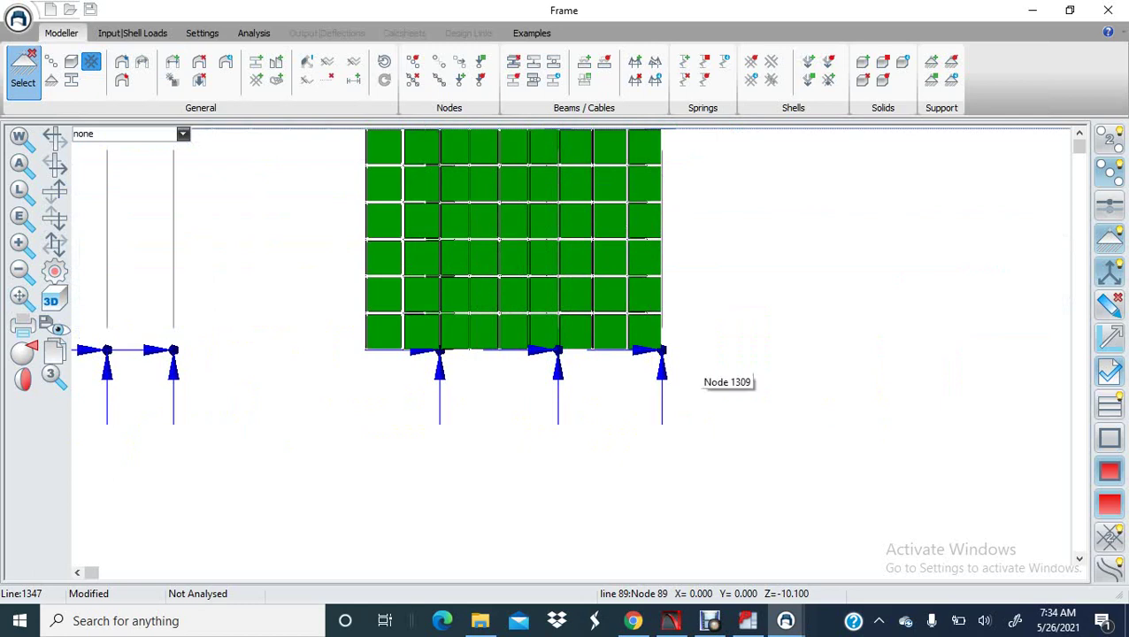
- Dismiss the crash report without sending it and return to the restarted Frame program
middle_drag(593, 166, 482, 234)
scroll(482, 233, up, 2)
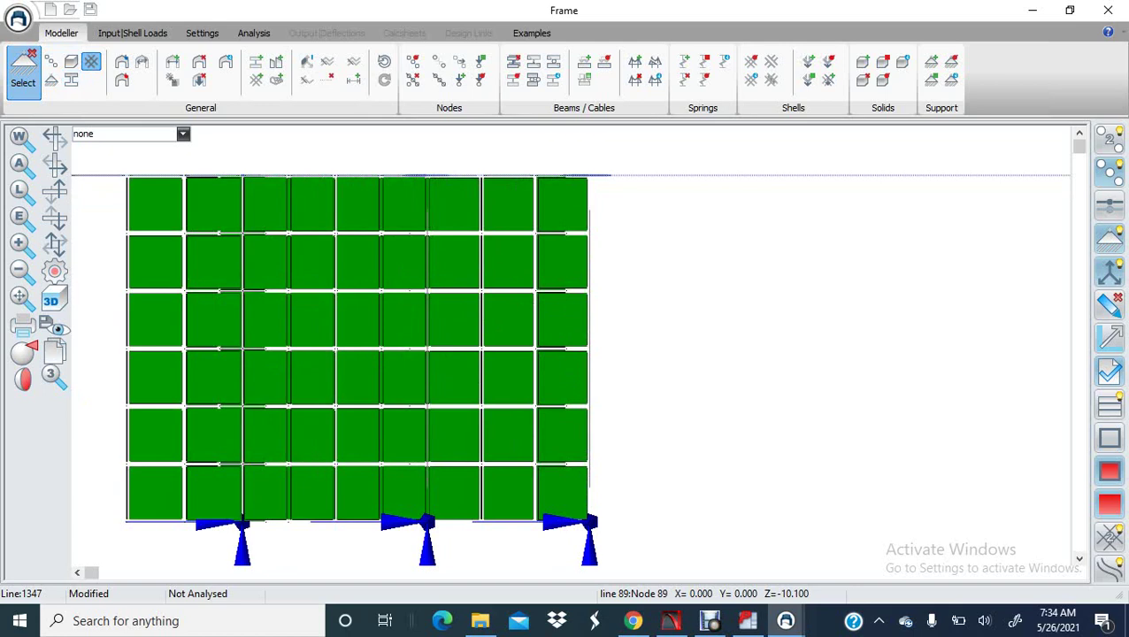
middle_drag(647, 534, 670, 449)
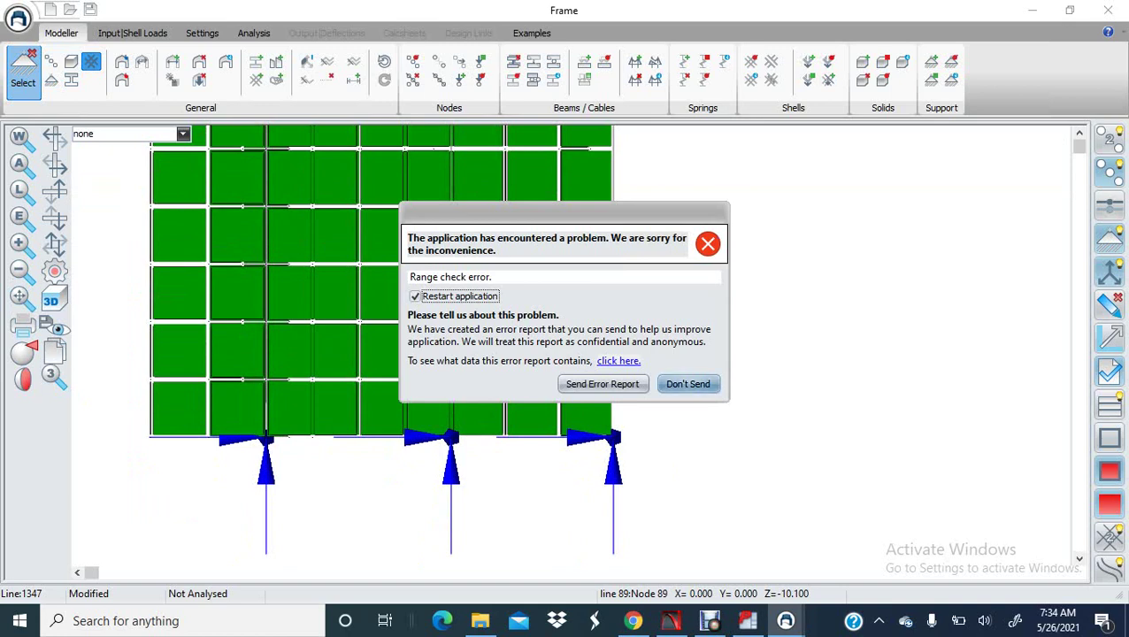
click(688, 383)
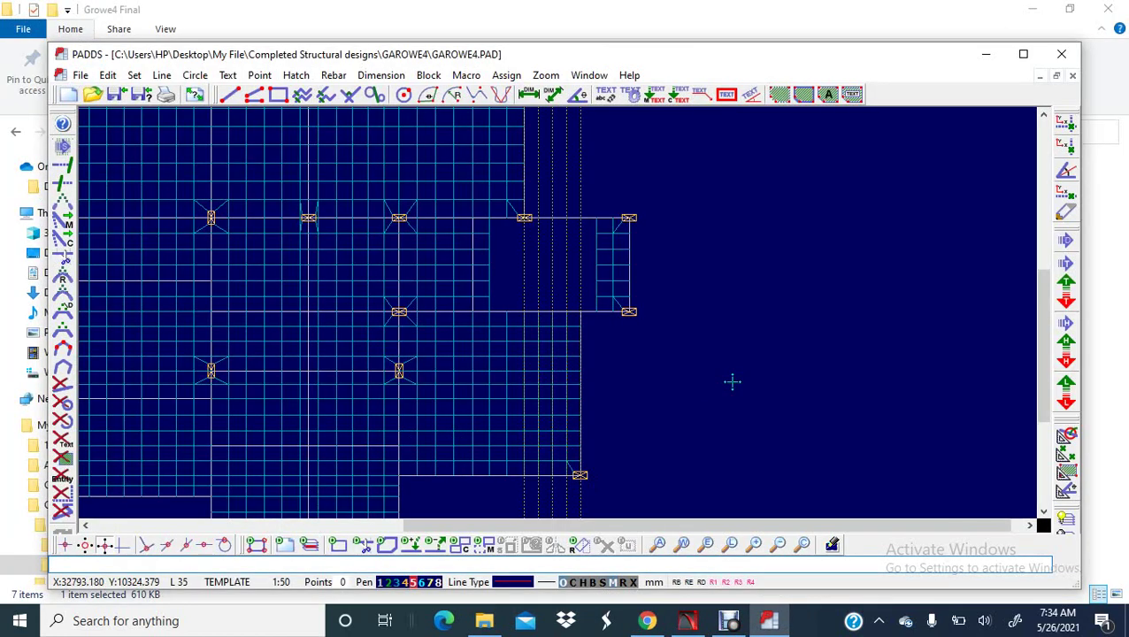
click(780, 377)
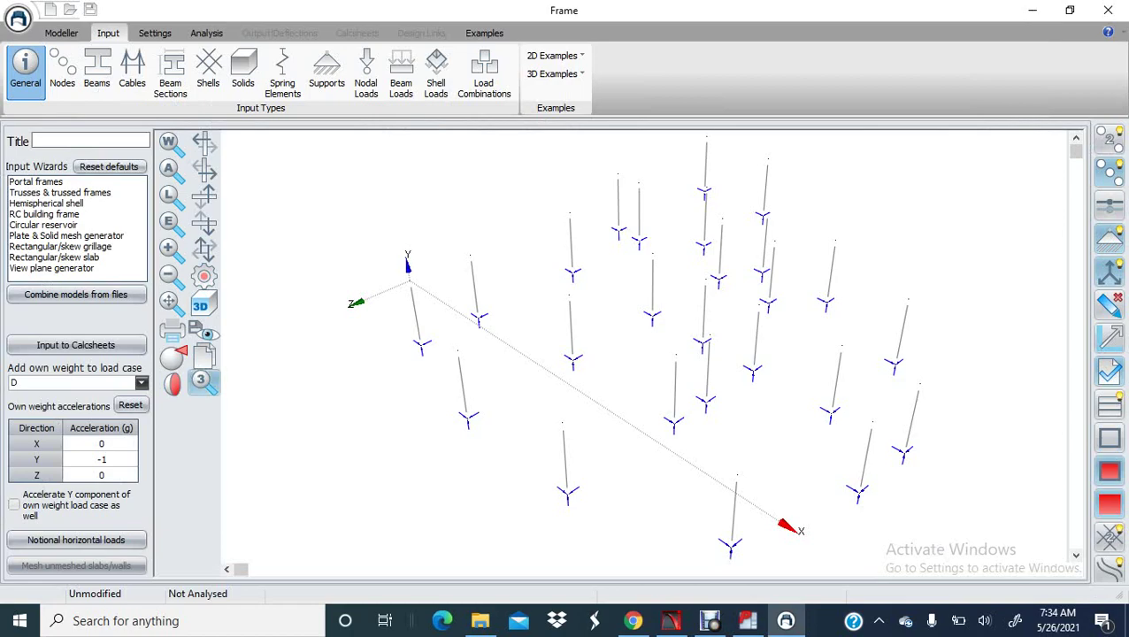
- Display element groups 1, 5, 2000 and 21 together so the slab shells are shown with the columns
click(204, 378)
drag(900, 323, 897, 290)
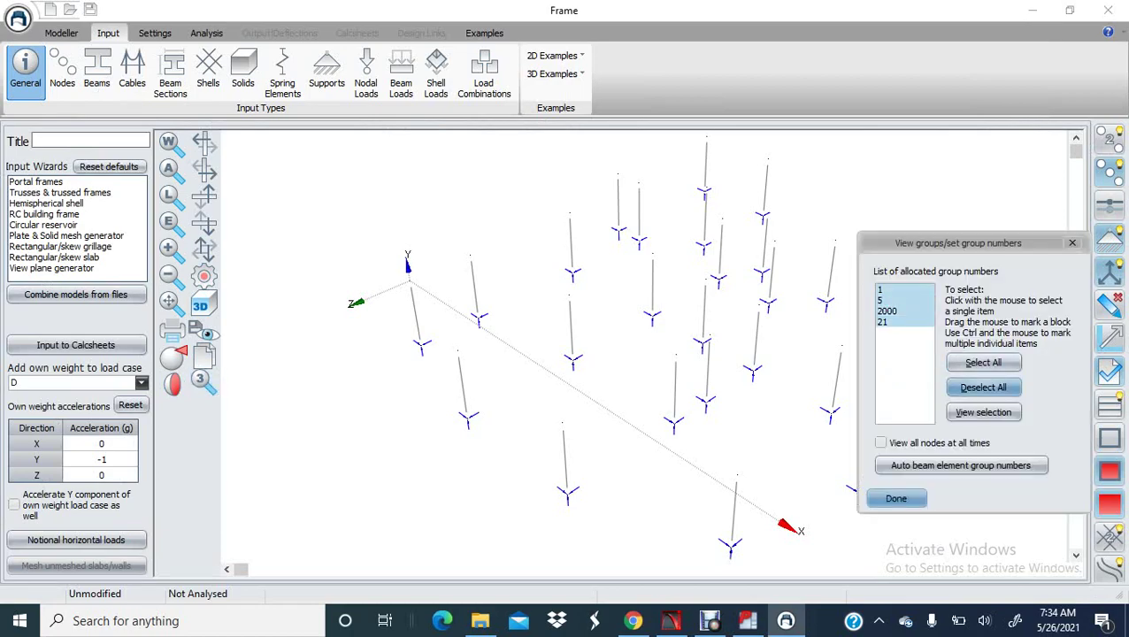
click(983, 412)
click(896, 498)
middle_drag(728, 400, 518, 320)
scroll(695, 359, down, 2)
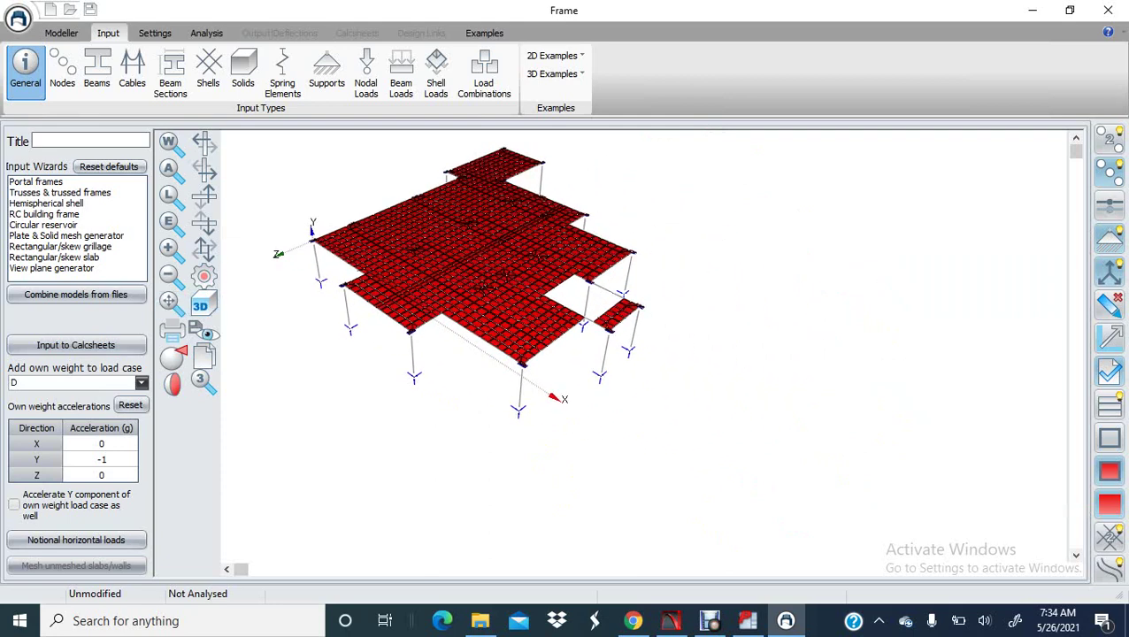
- Start adding shell elements with 1 x 6 divisions, wall height -3 and Concrete:25 MPa as the material
click(61, 33)
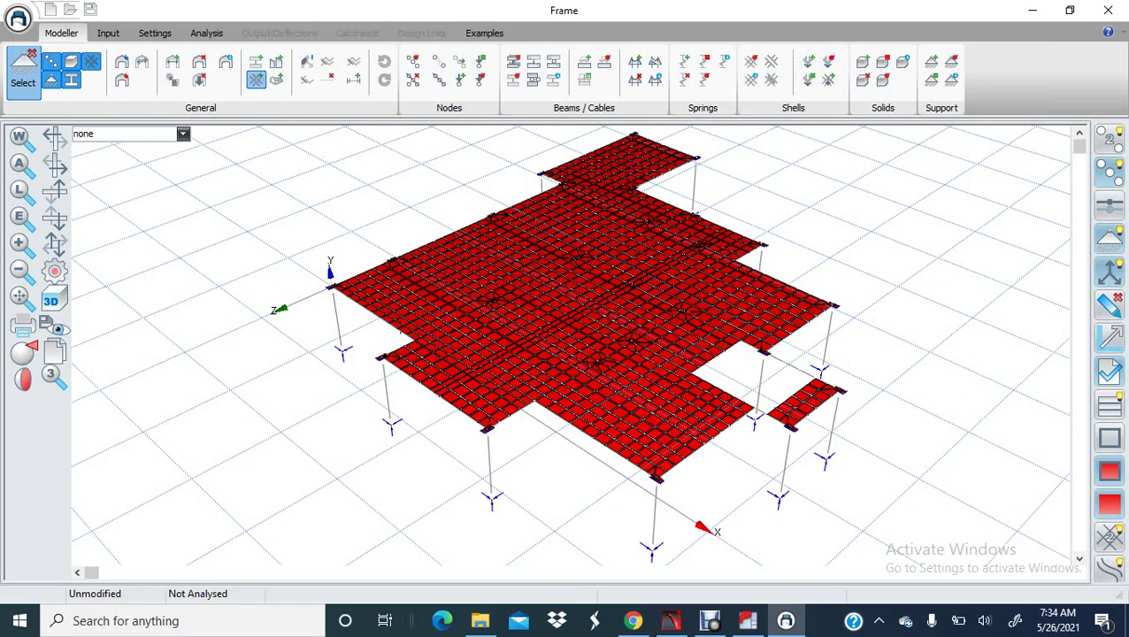
click(751, 61)
middle_drag(824, 458, 635, 367)
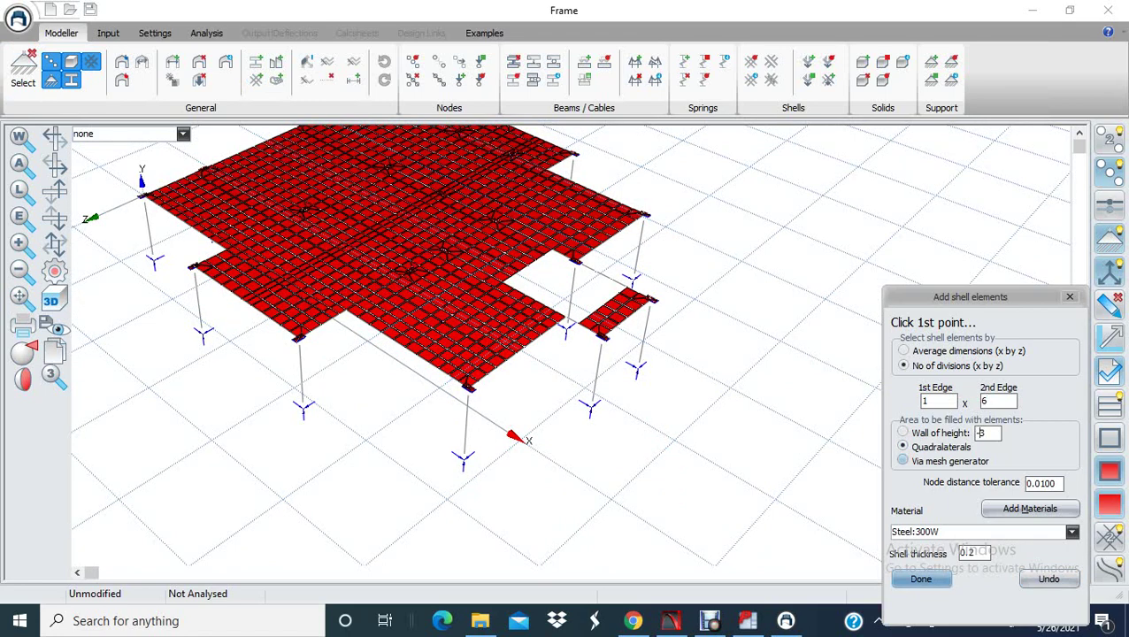
click(1071, 533)
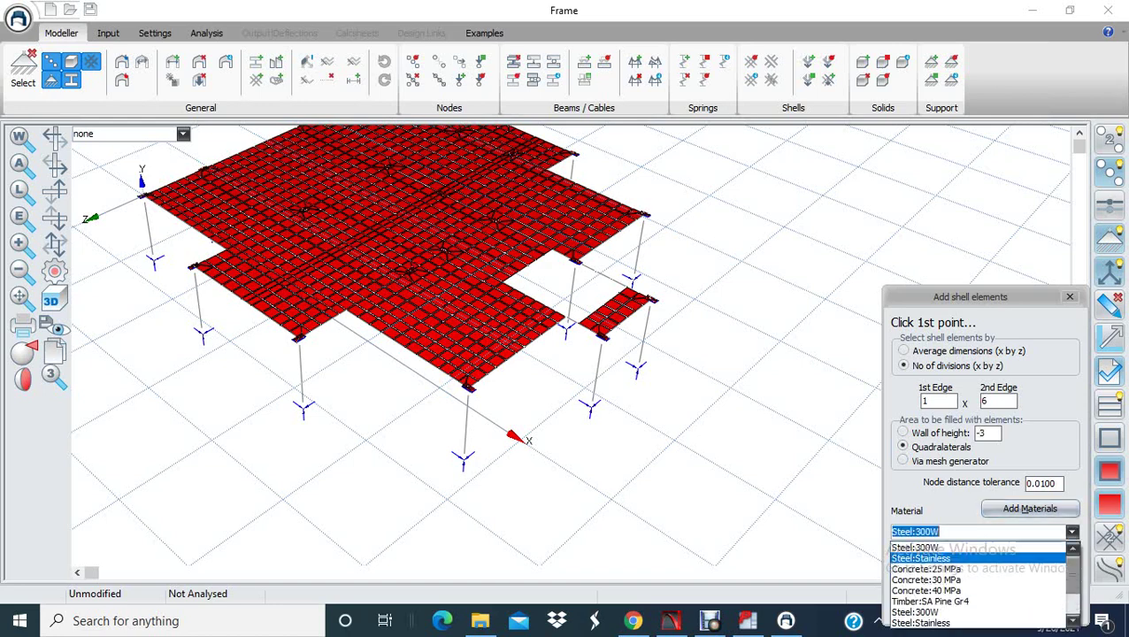
click(926, 569)
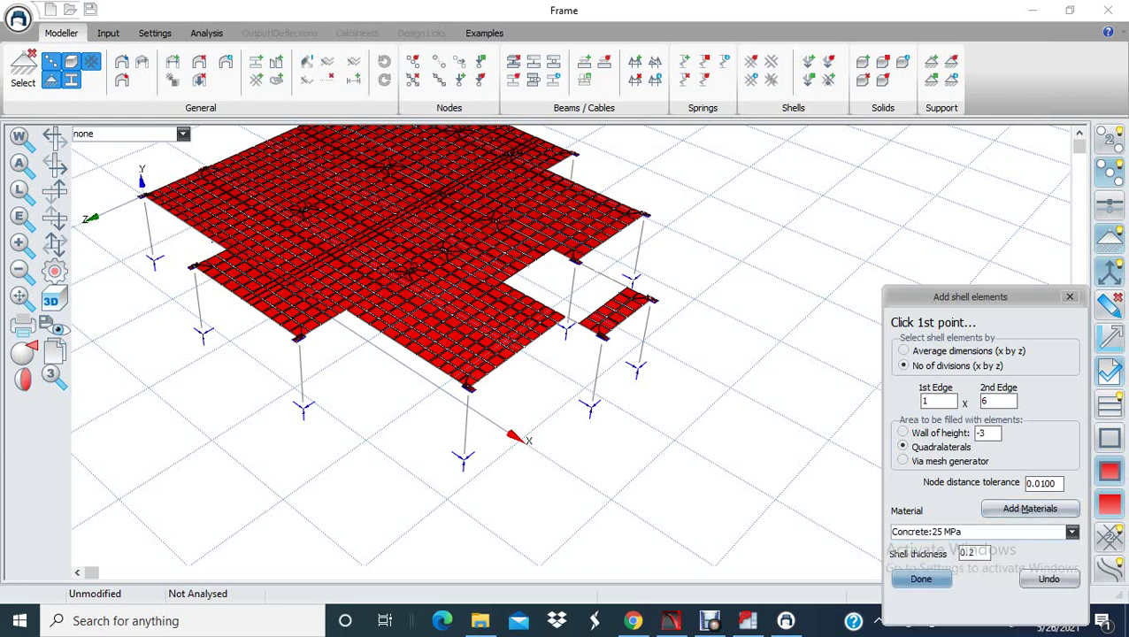
- Try to add a shell wall of height -3 across the opening, between the separate slab strip and the nearby column
scroll(528, 315, up, 5)
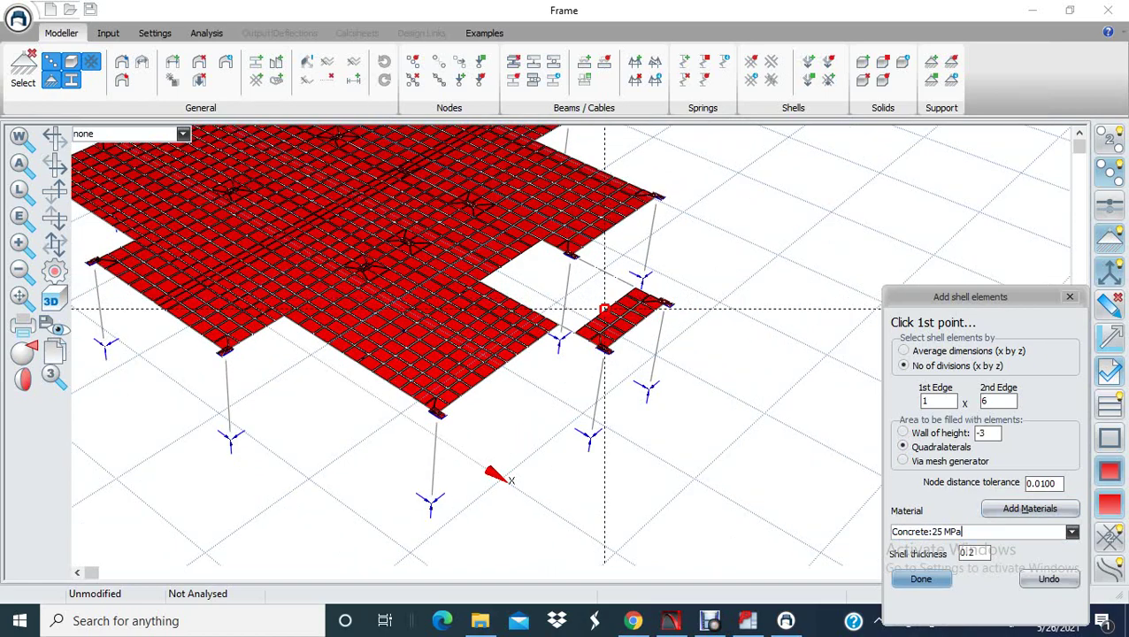
middle_drag(528, 316, 593, 322)
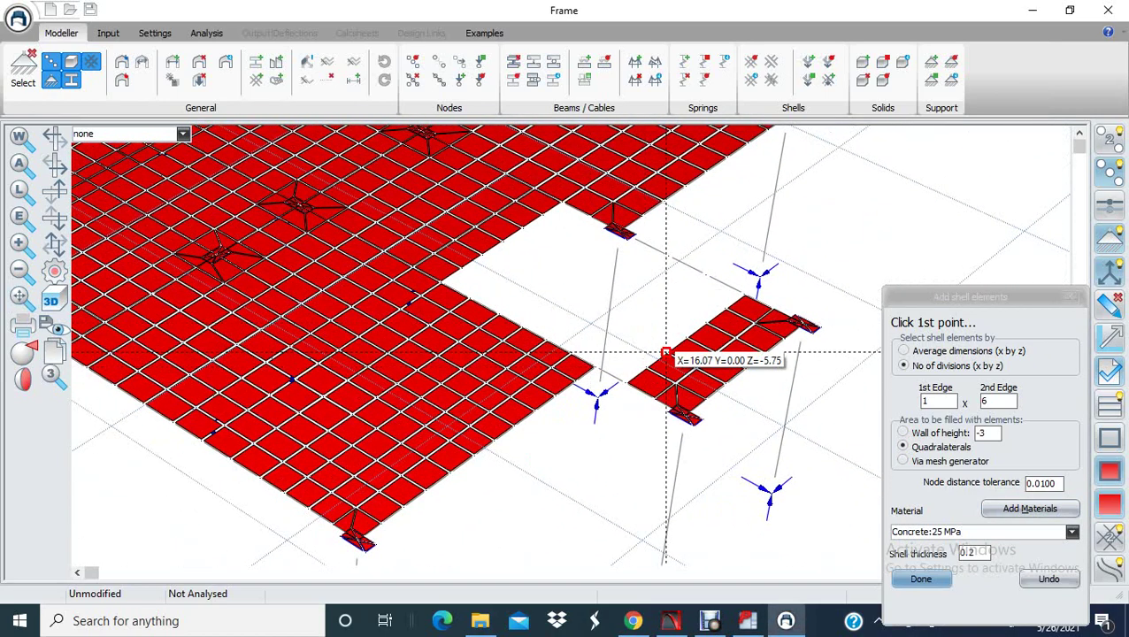
click(724, 309)
click(724, 309)
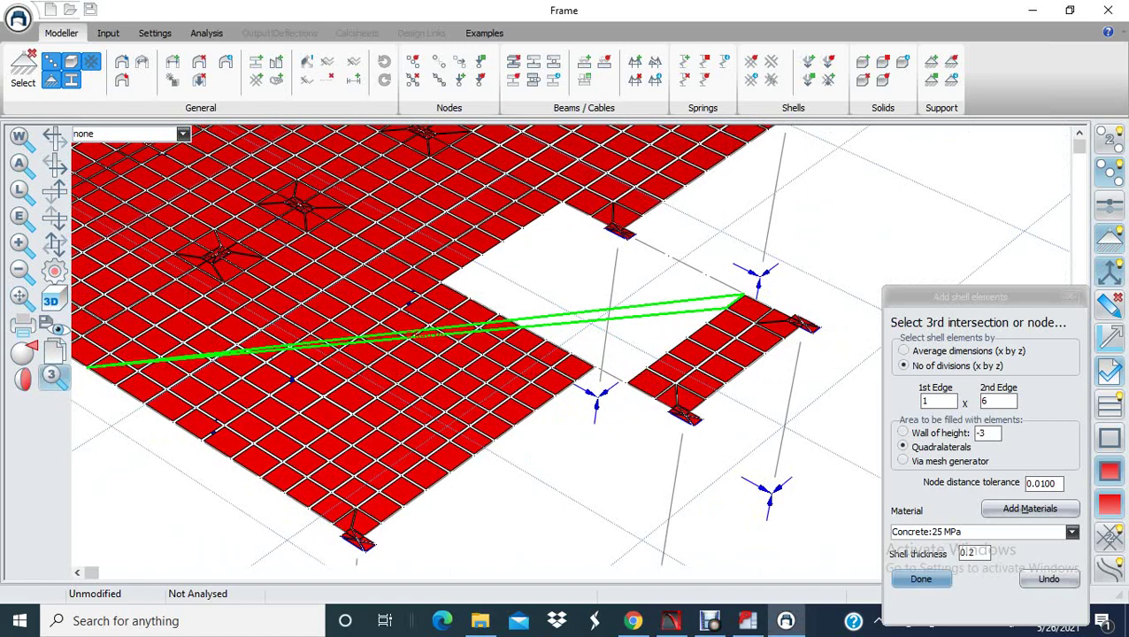
click(55, 376)
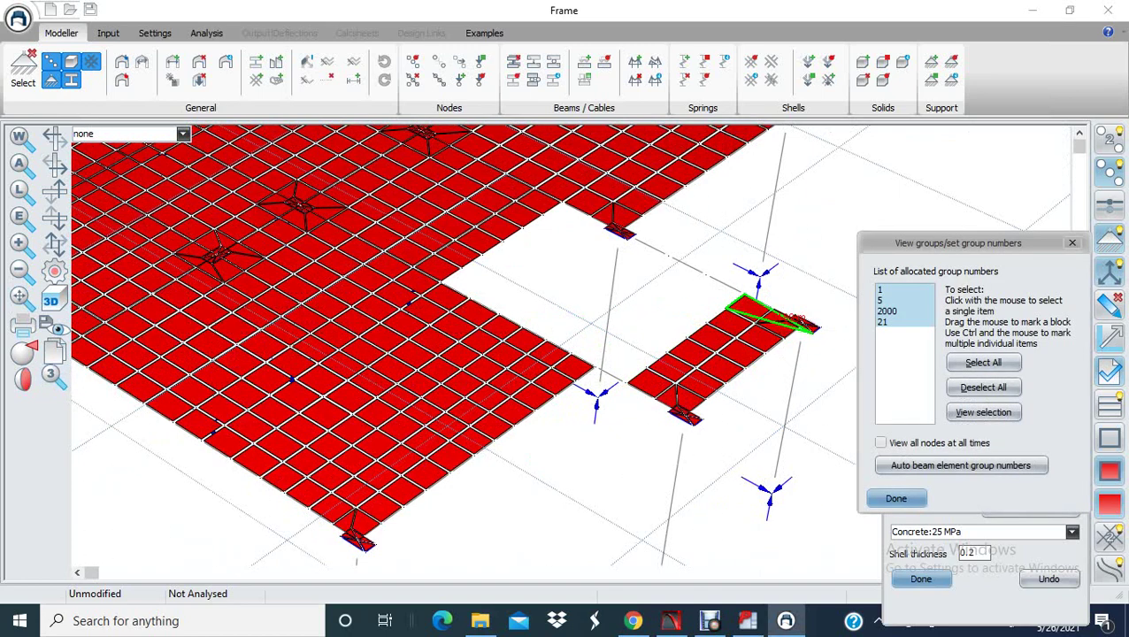
click(1072, 243)
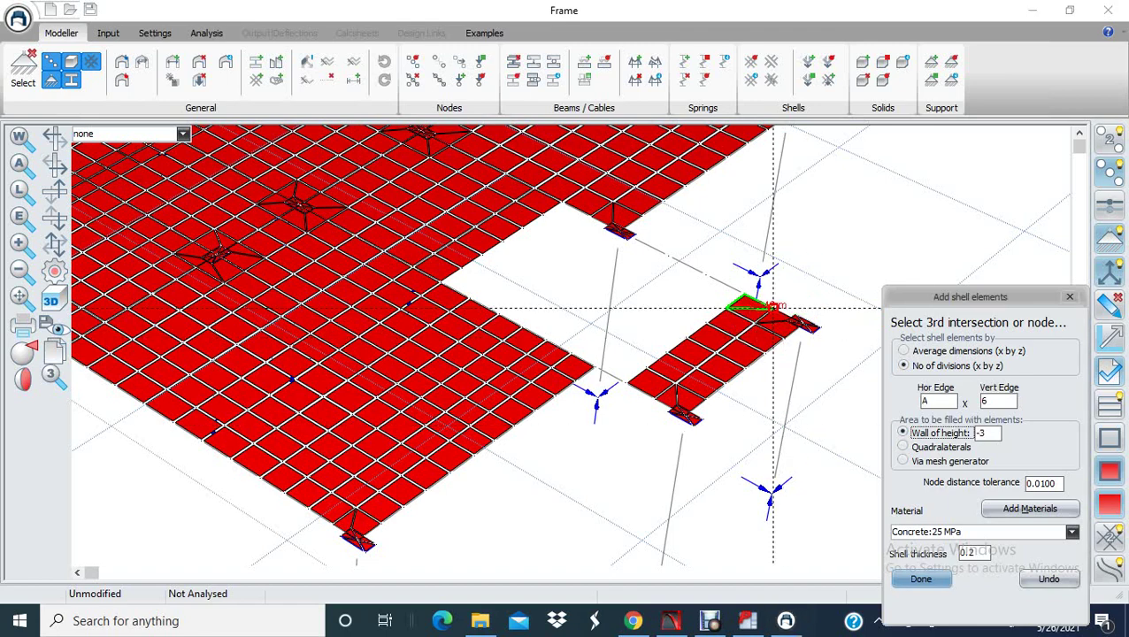
click(626, 238)
right_click(536, 251)
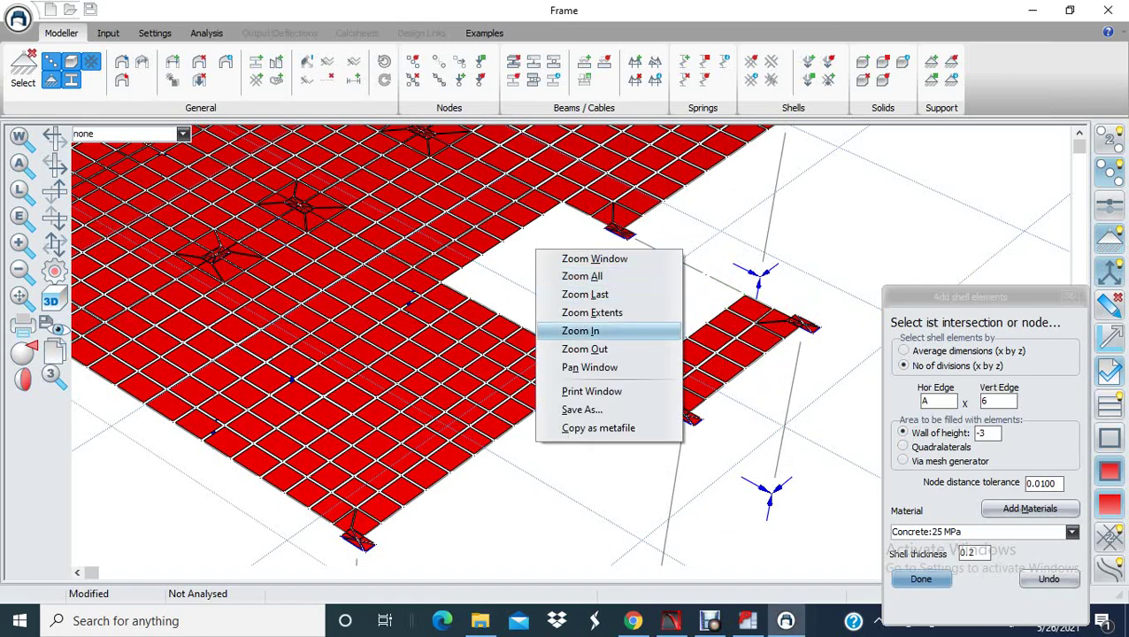
click(644, 367)
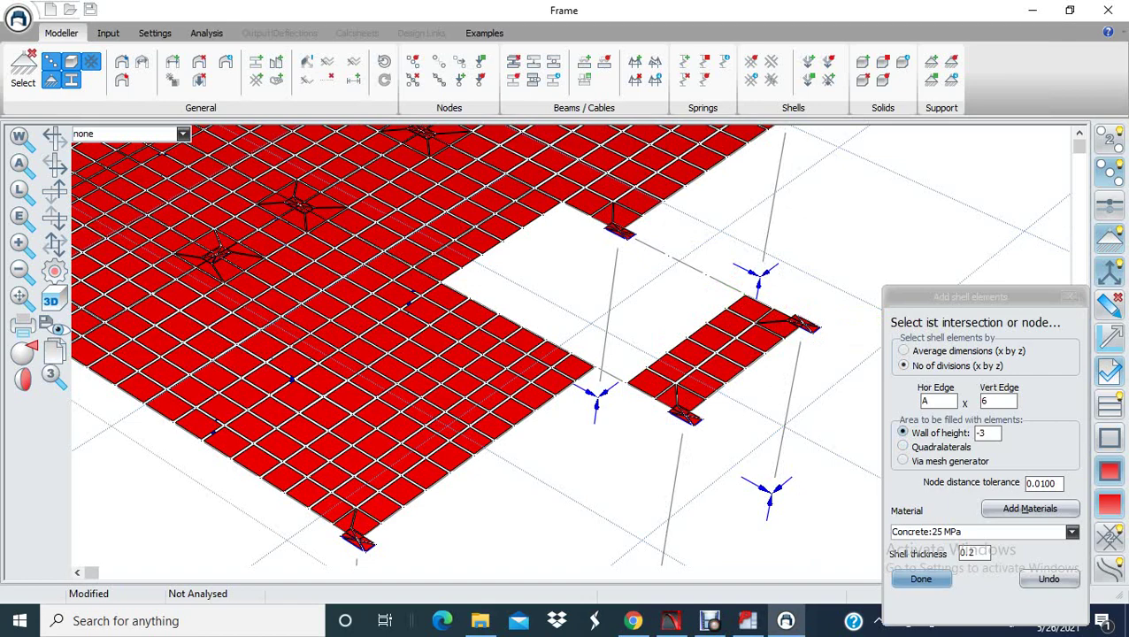
- Set the horizontal edge to 1 division for the -3 high wall and try a panel at X=13.00 from Z=-8.00 to Z=-7.55
drag(994, 298, 1035, 192)
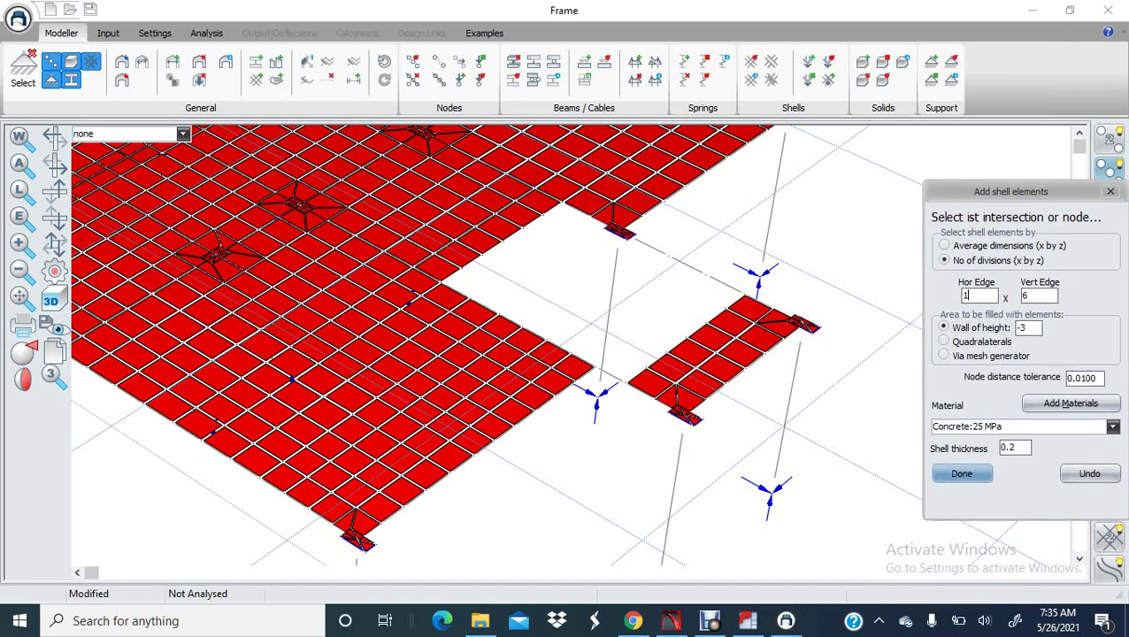
middle_drag(705, 322, 730, 300)
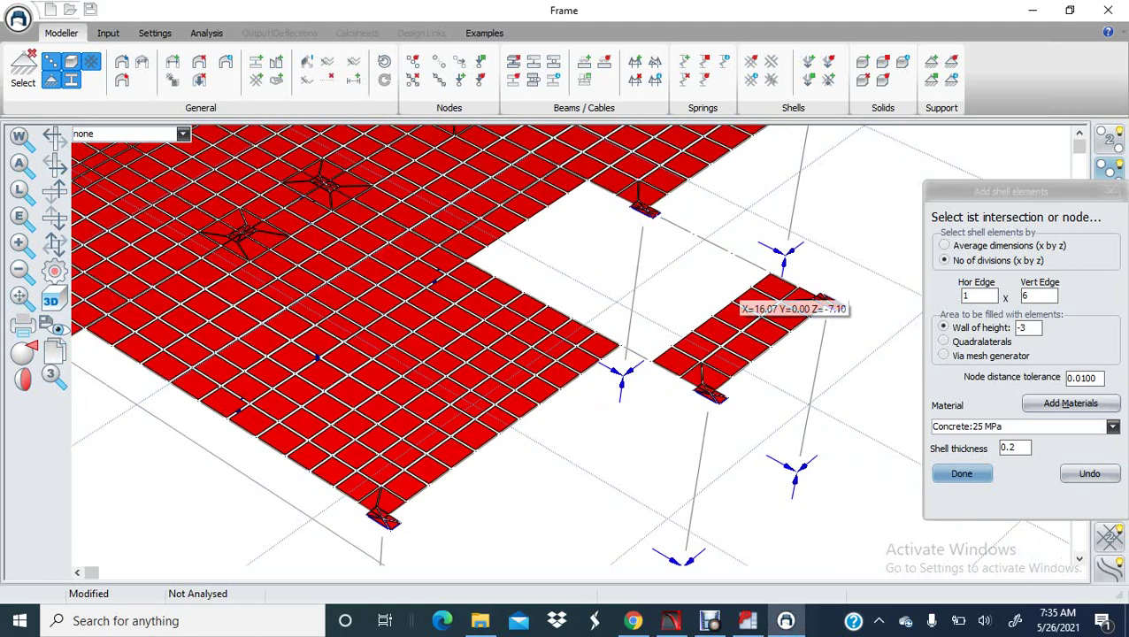
click(568, 192)
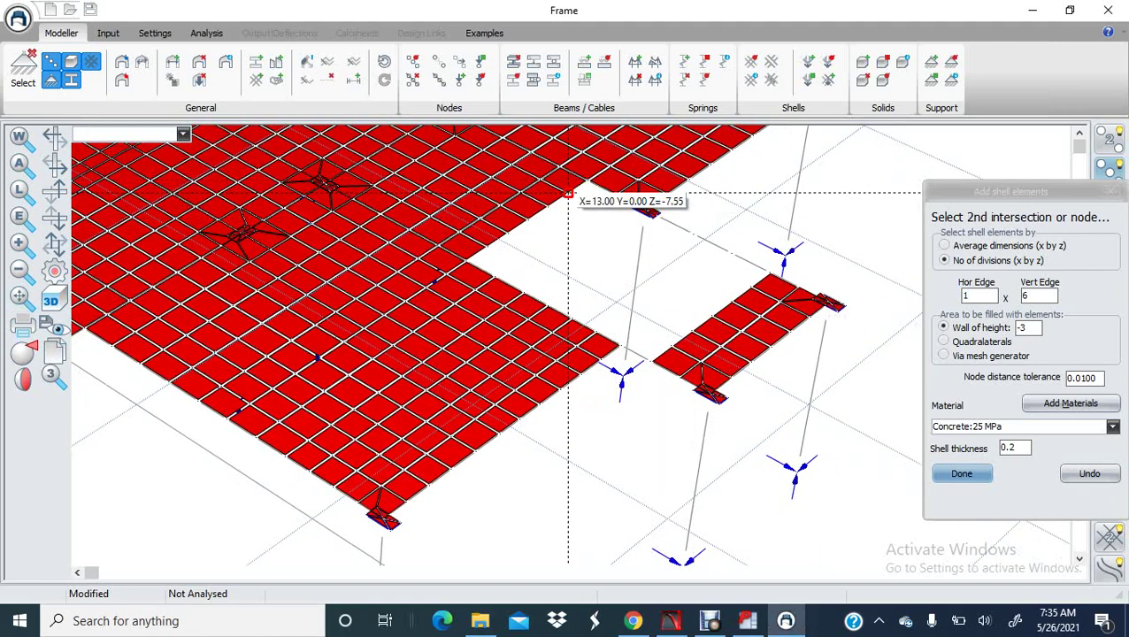
click(568, 192)
- Show group 0 in the group view, then undo the last two shell walls
click(54, 377)
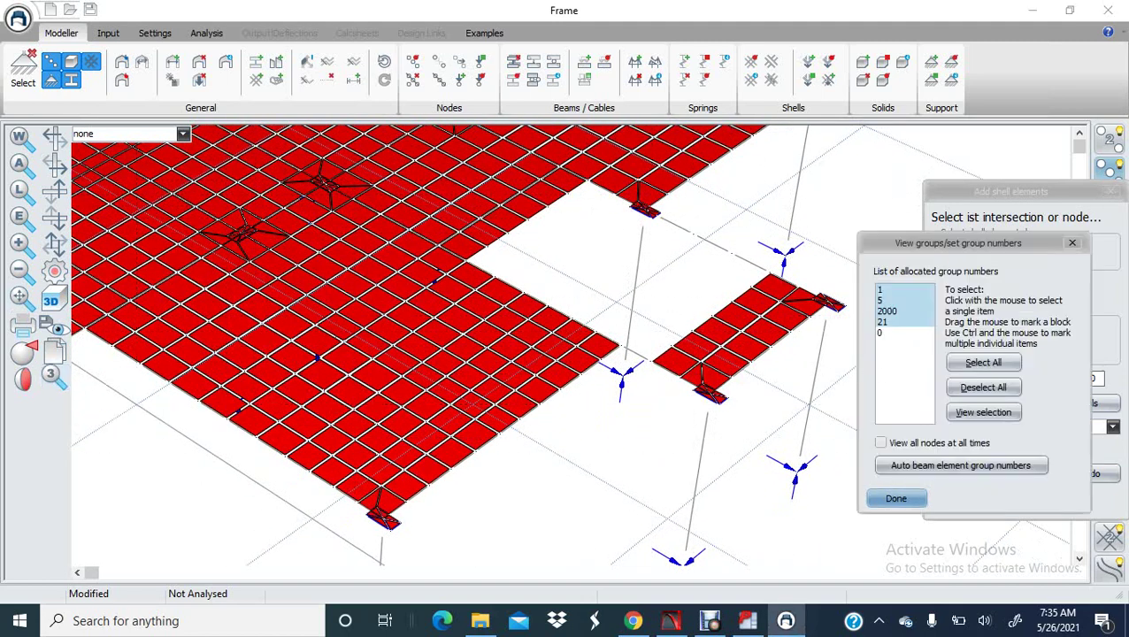
click(880, 333)
click(983, 412)
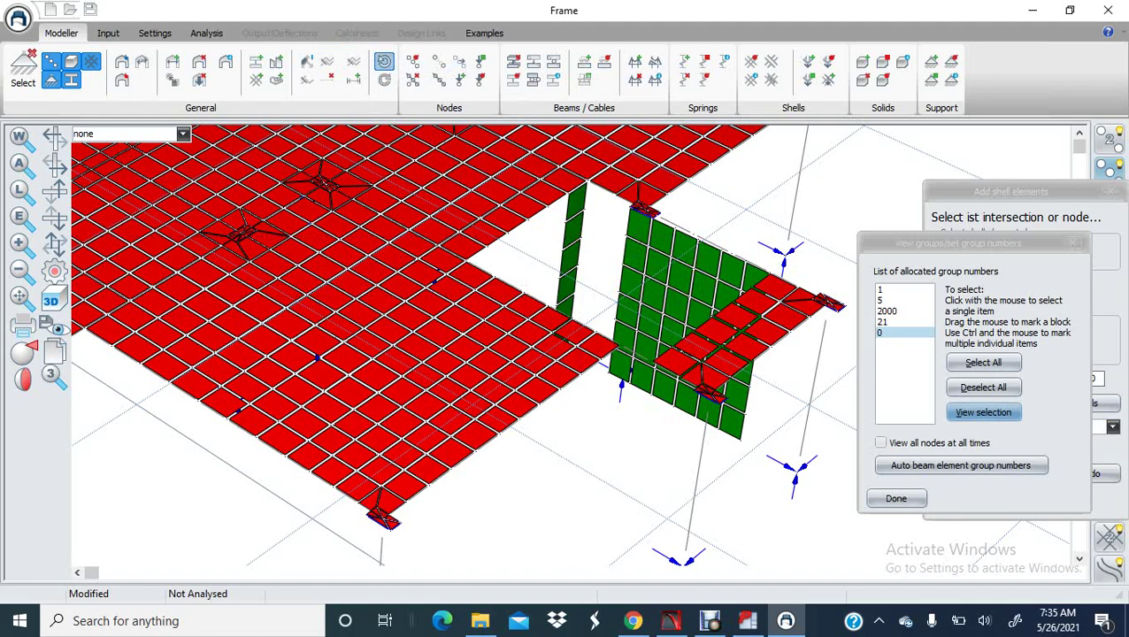
click(384, 61)
click(384, 61)
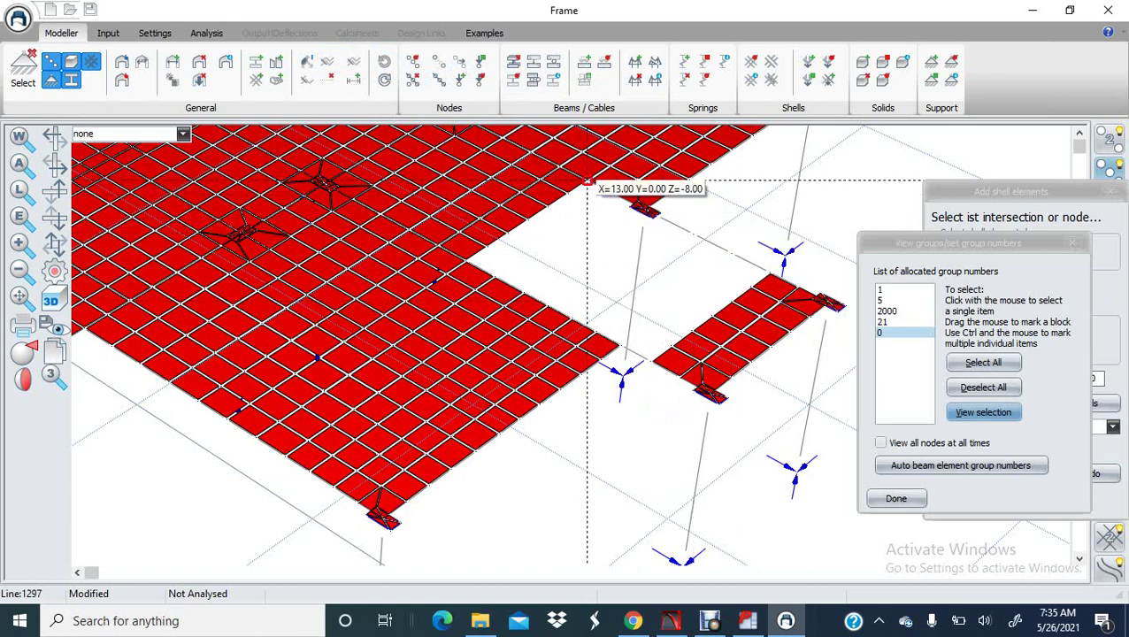
- Add wall panels below the slab edge at X=13.00 from Z=-8.00 through Z=-7.55 and Z=-7.10 to Z=-6.65
click(568, 191)
click(568, 192)
click(568, 193)
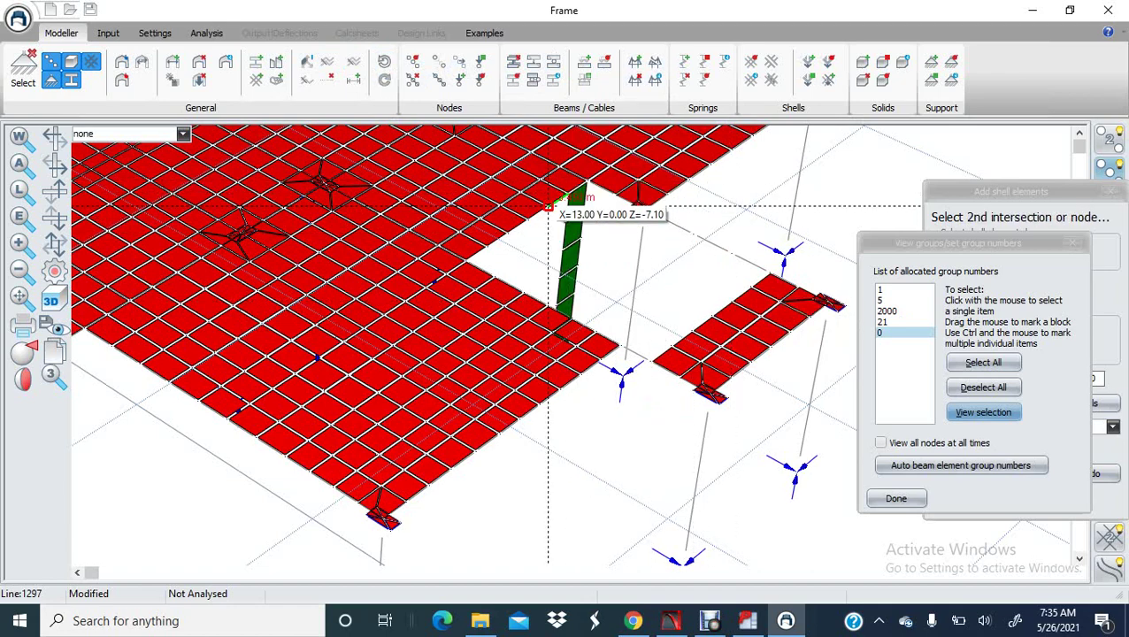
click(548, 207)
click(547, 206)
click(525, 213)
click(525, 214)
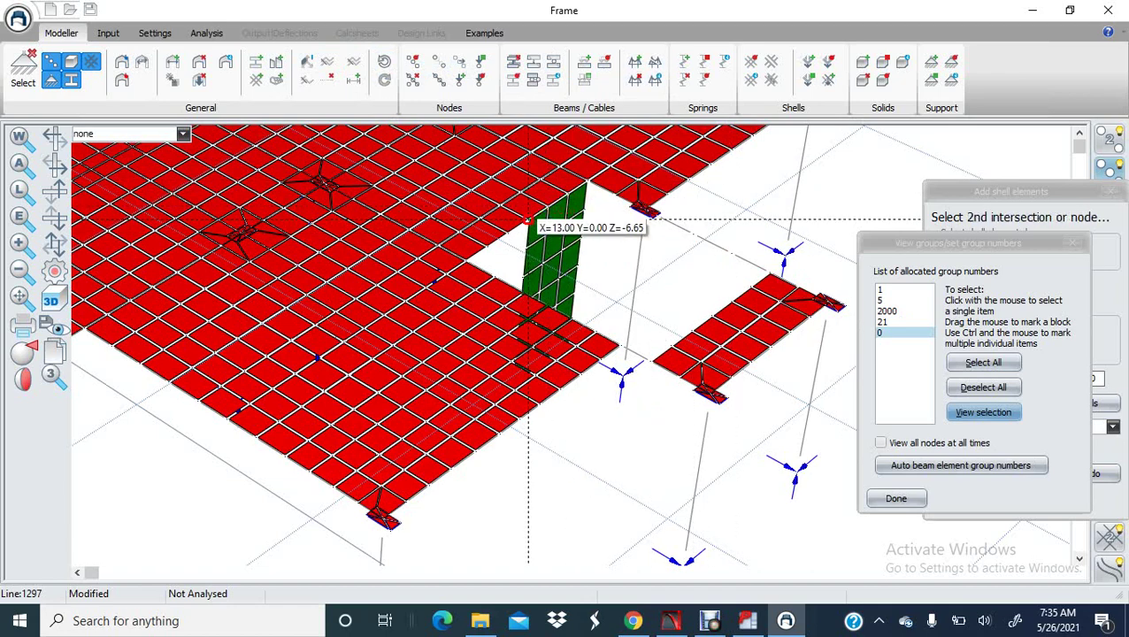
- Continue the X=13.00 wall node by node from Z=-6.65 through Z=-5.75 to the opening corner at Z=-5.30
click(506, 233)
click(507, 234)
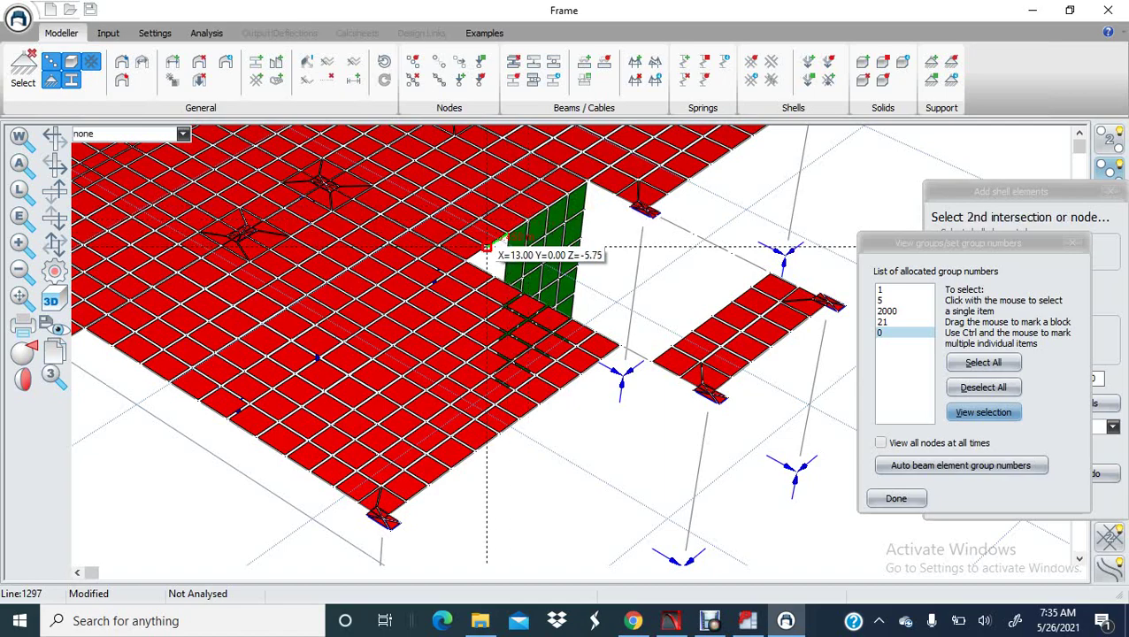
click(485, 248)
click(486, 248)
click(464, 265)
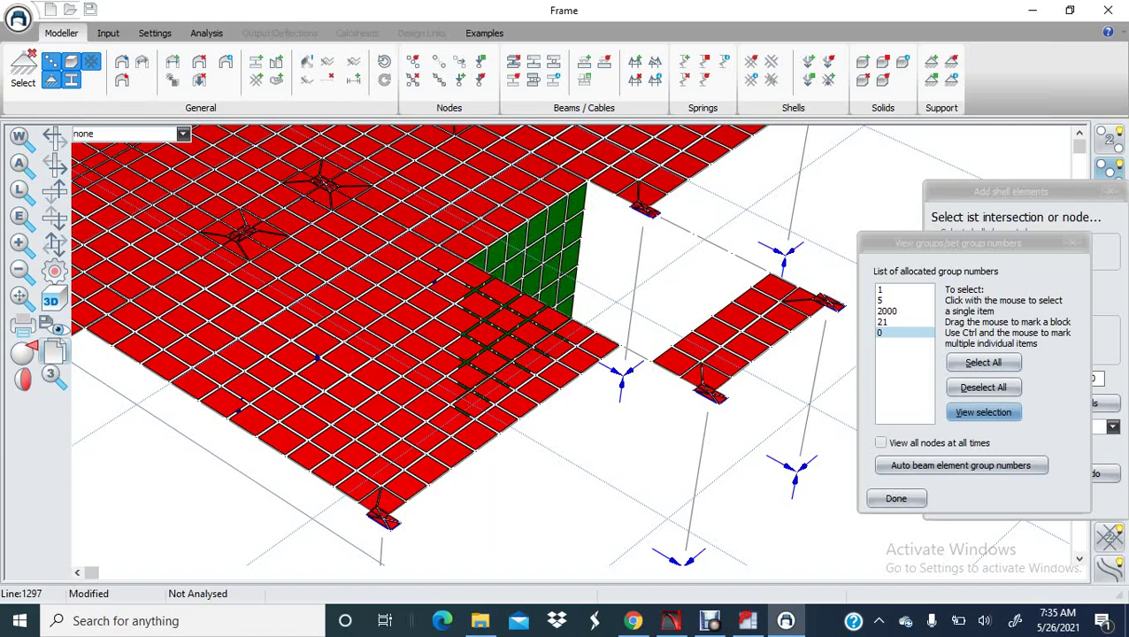
- Add wall panels along the Z=-5.30 edge from X=13.00 through X=14.00 and X=14.40 to X=14.80
drag(57, 247, 73, 228)
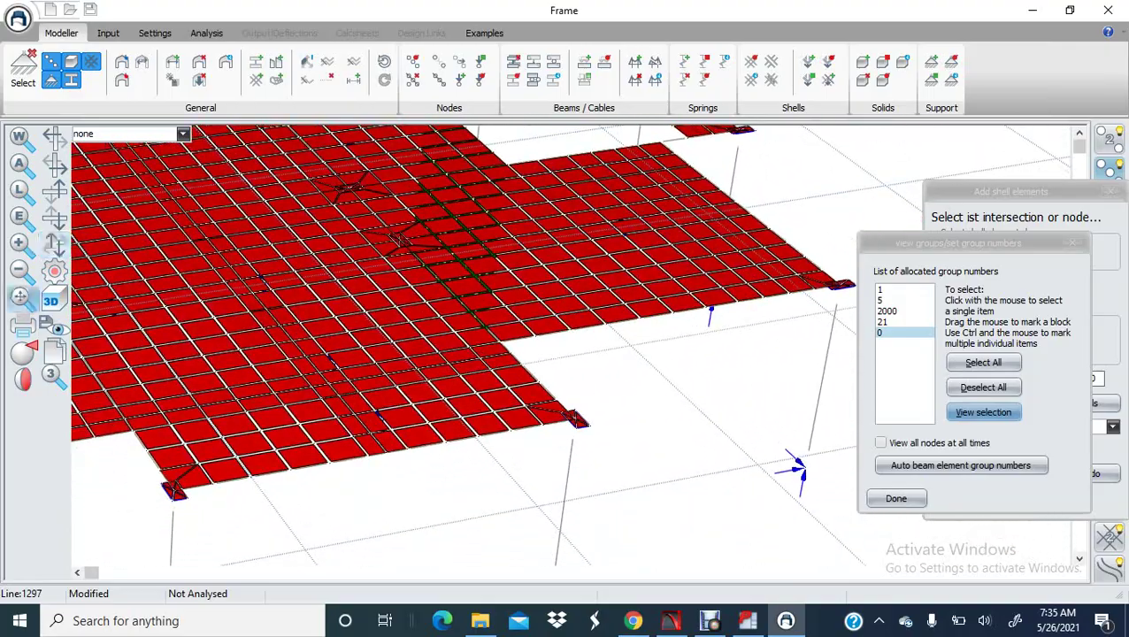
drag(21, 298, 41, 307)
drag(55, 247, 55, 247)
scroll(449, 380, up, 2)
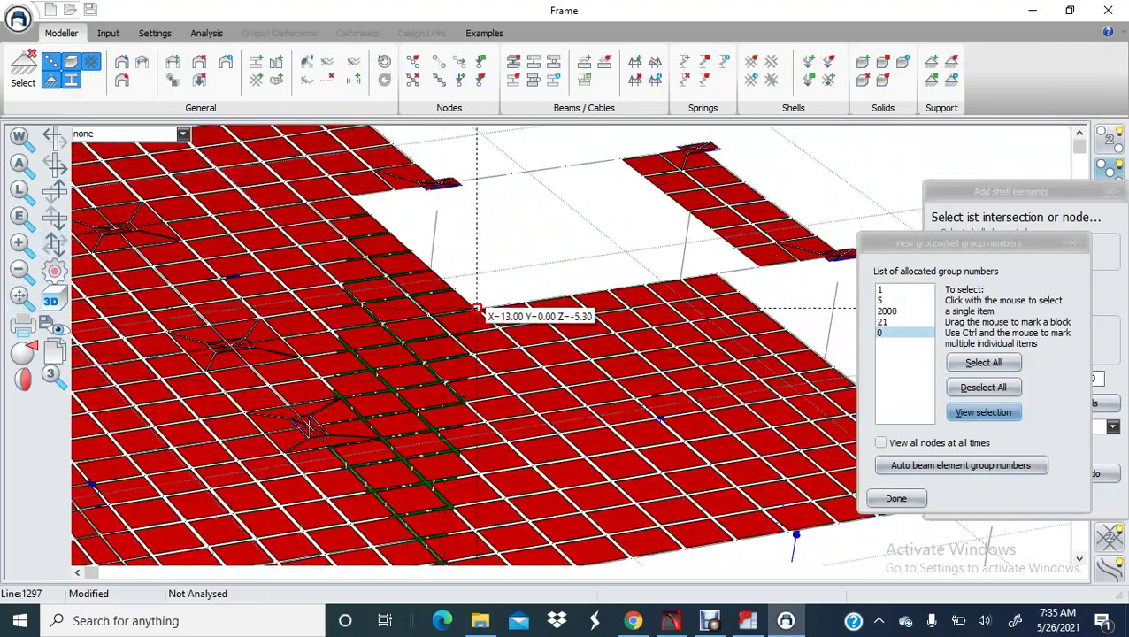
click(522, 304)
click(521, 303)
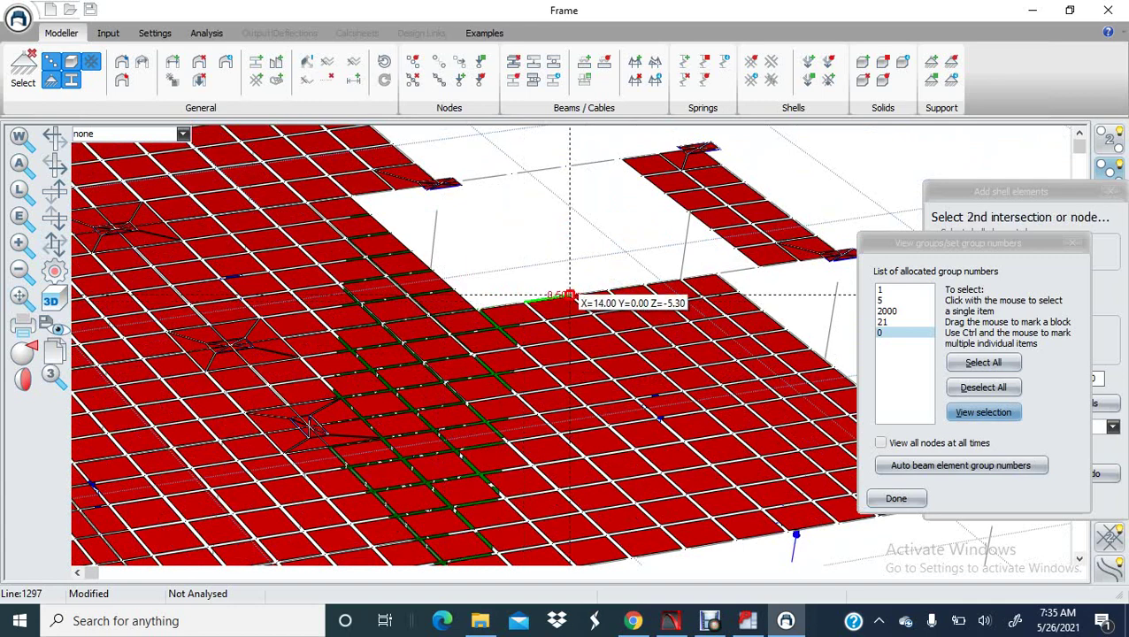
click(568, 296)
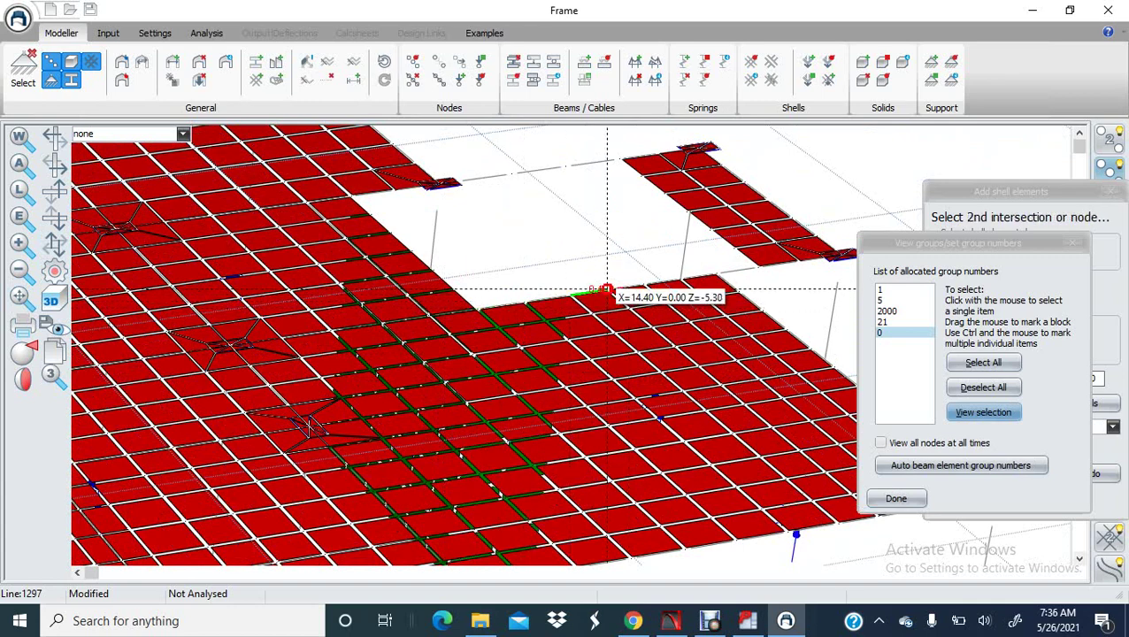
click(643, 285)
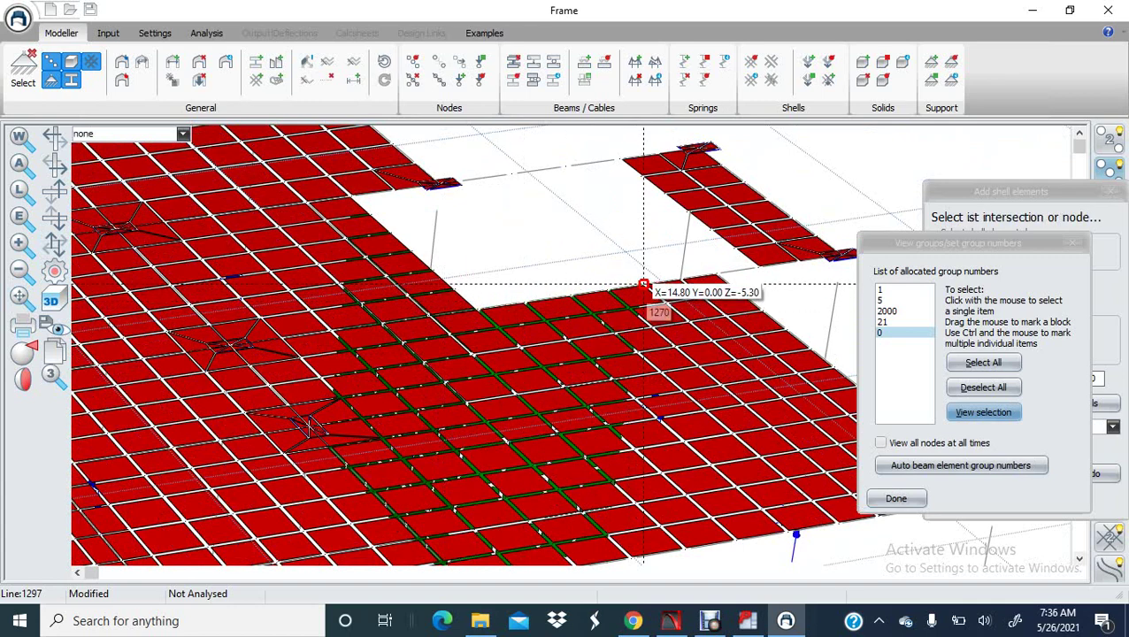
- Extend the Z=-5.30 wall by one panel from X=14.80 to X=15.20
click(54, 245)
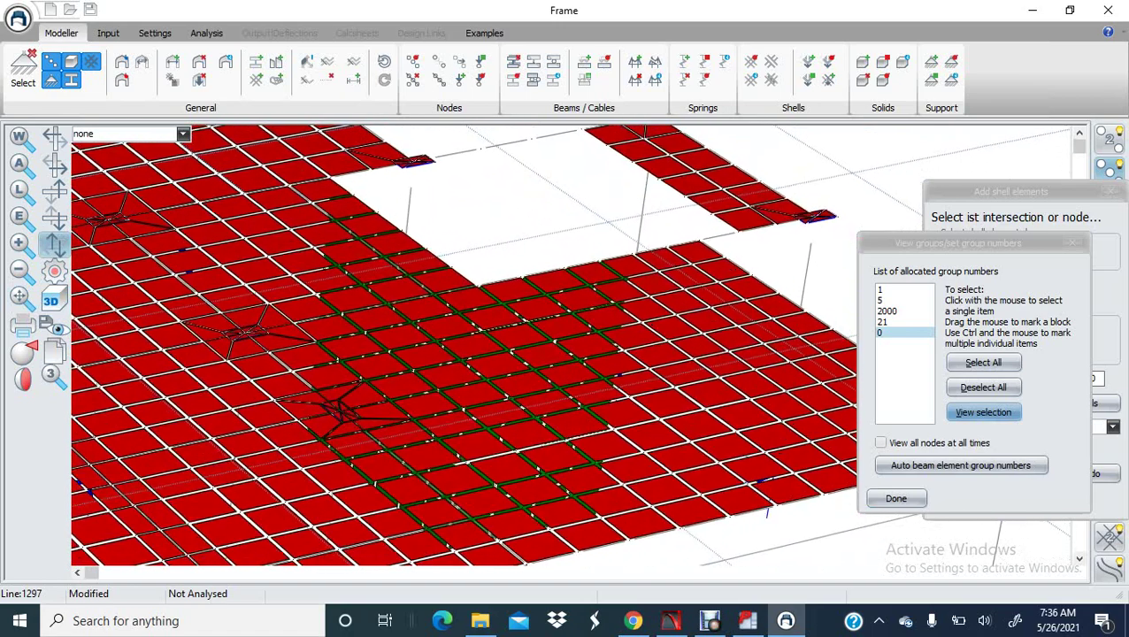
scroll(623, 281, up, 2)
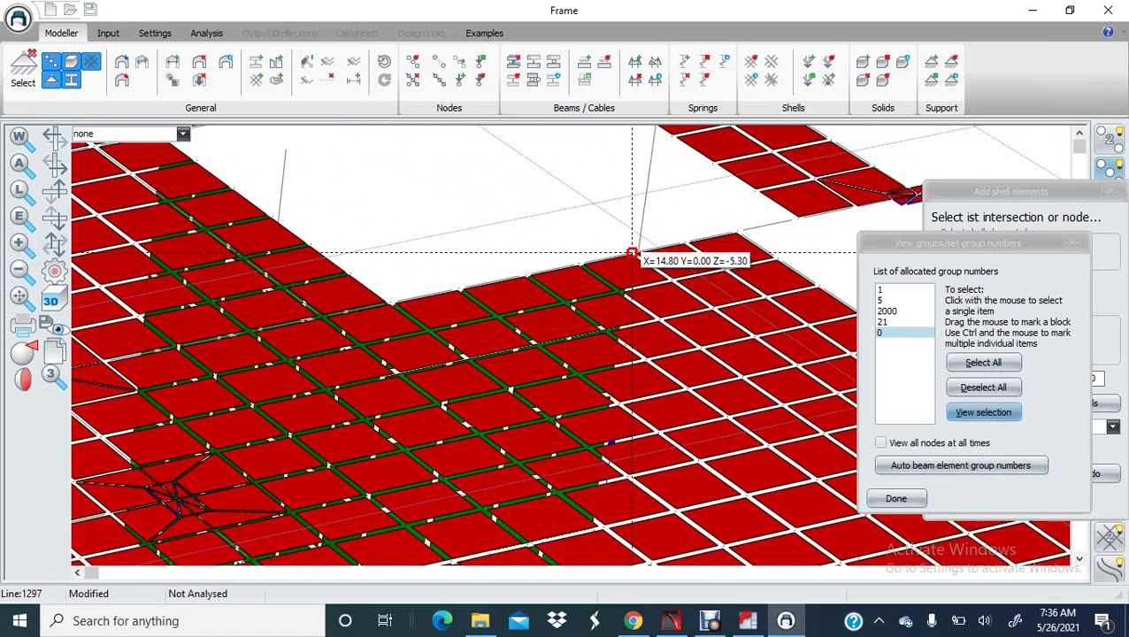
click(634, 254)
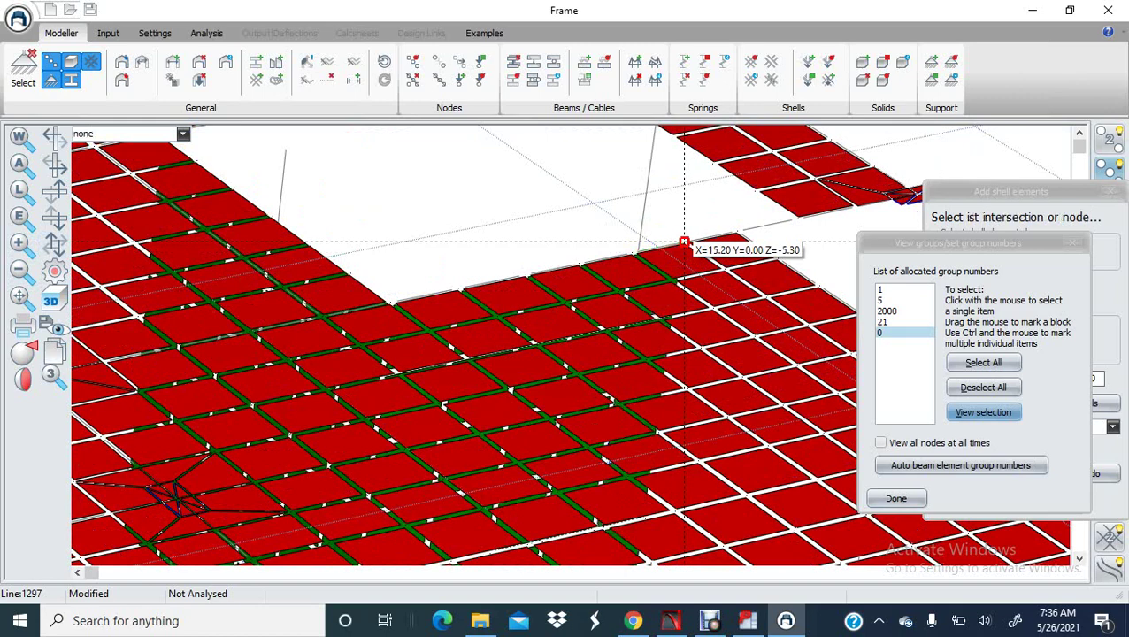
- Continue the Z=-5.30 wall from X=15.20 through X=15.60 to the opening corner at X=16.07
click(736, 231)
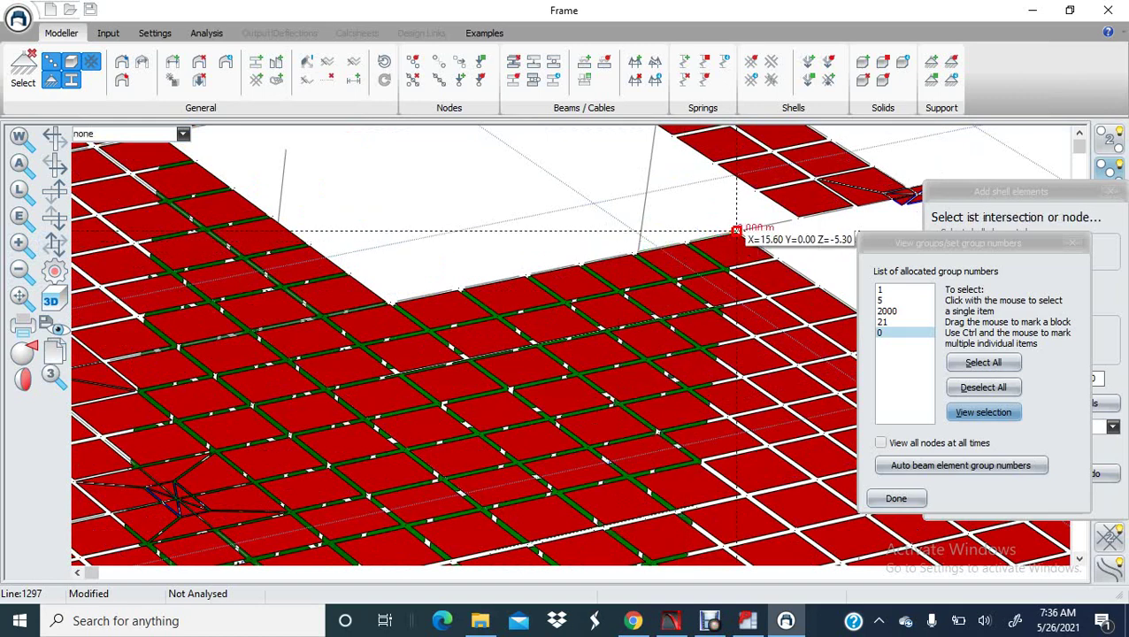
click(736, 232)
click(797, 220)
click(797, 220)
- Add wall panels along the X=16.07 edge from Z=-5.30 through Z=-5.75 and Z=-6.20 to Z=-6.65
click(754, 191)
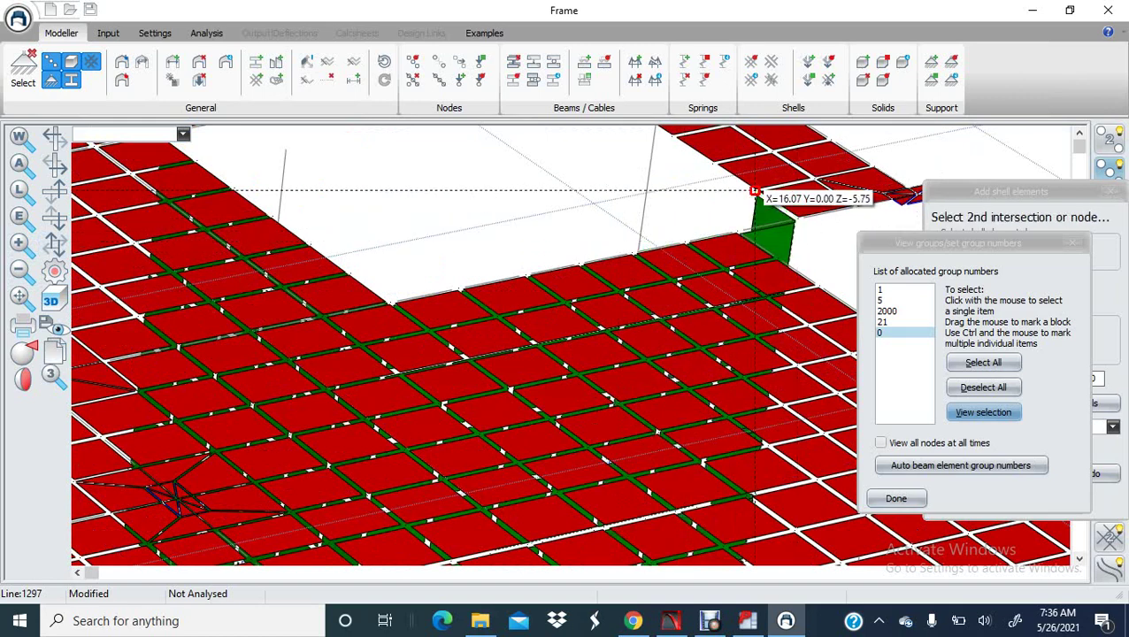
click(755, 190)
click(712, 163)
middle_drag(712, 163, 706, 308)
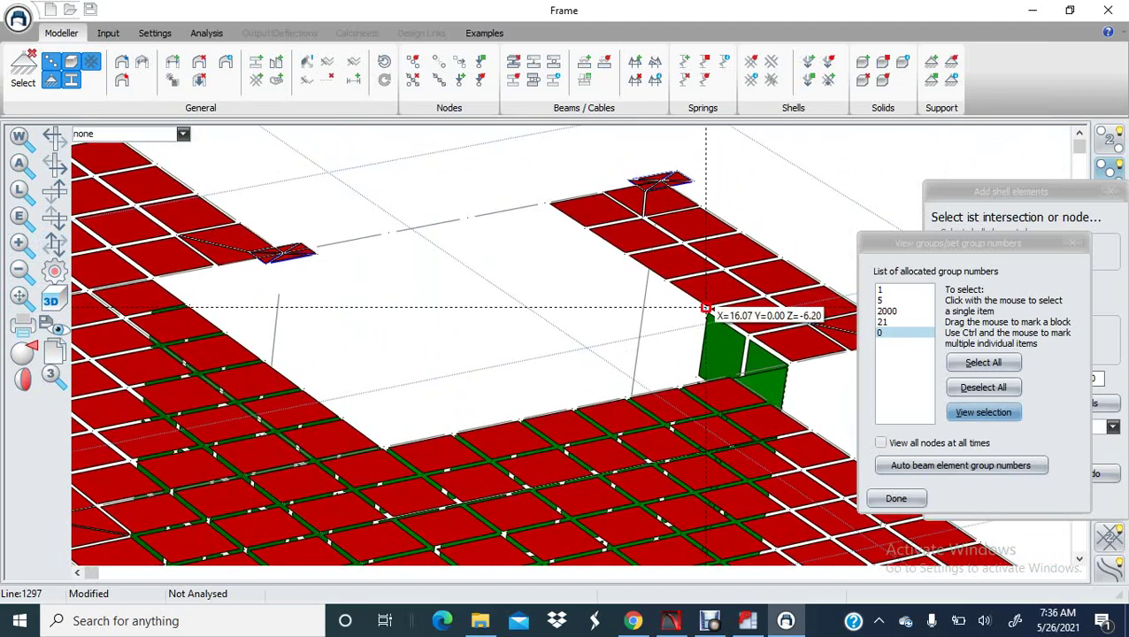
click(705, 308)
click(674, 285)
- Extend the X=16.07 wall from Z=-6.65 through Z=-7.10 and Z=-7.55 to the corner at Z=-8.00
click(624, 256)
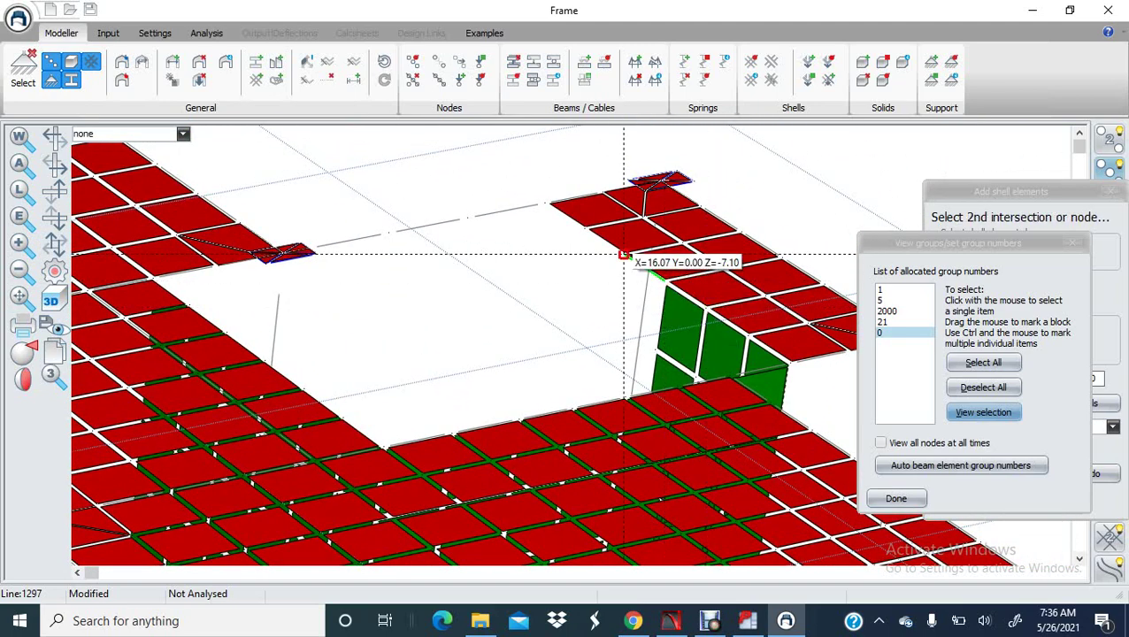
click(624, 254)
click(583, 232)
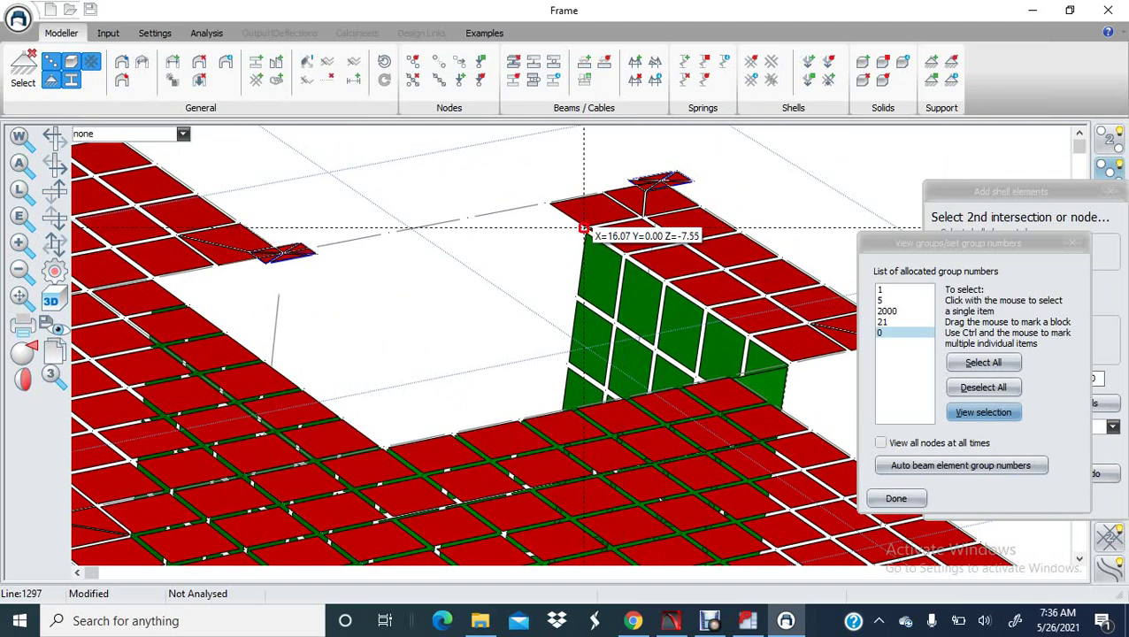
click(545, 204)
- Add three wall panels along the Z=-8.00 edge from X=16.07 through X=15.45 to the near side of the column head at X=14.00
click(545, 204)
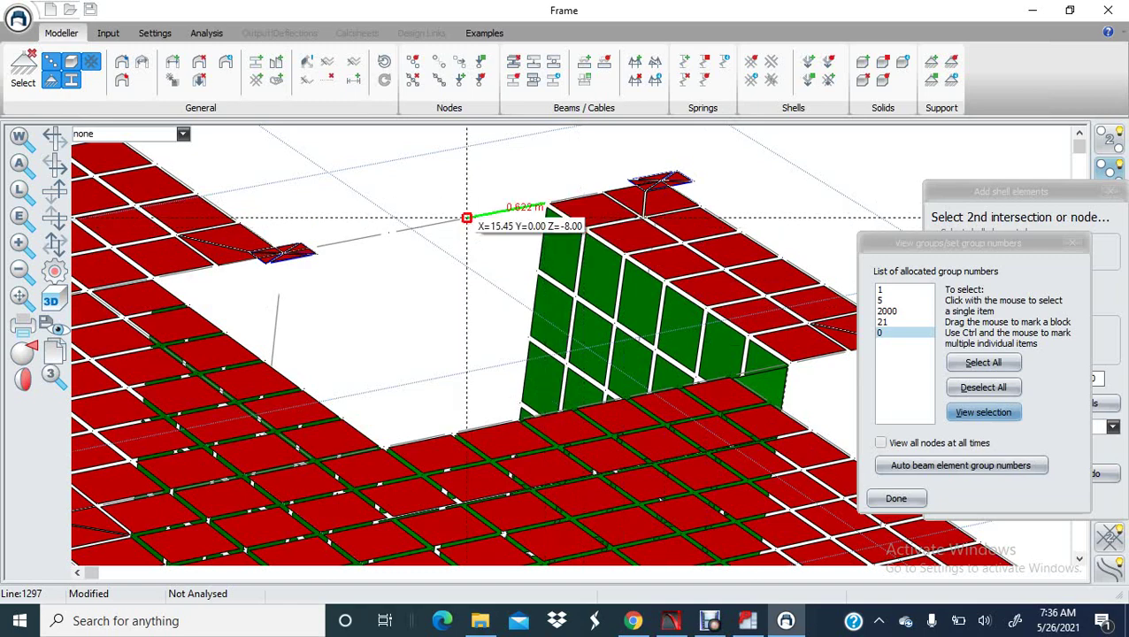
click(466, 218)
click(386, 232)
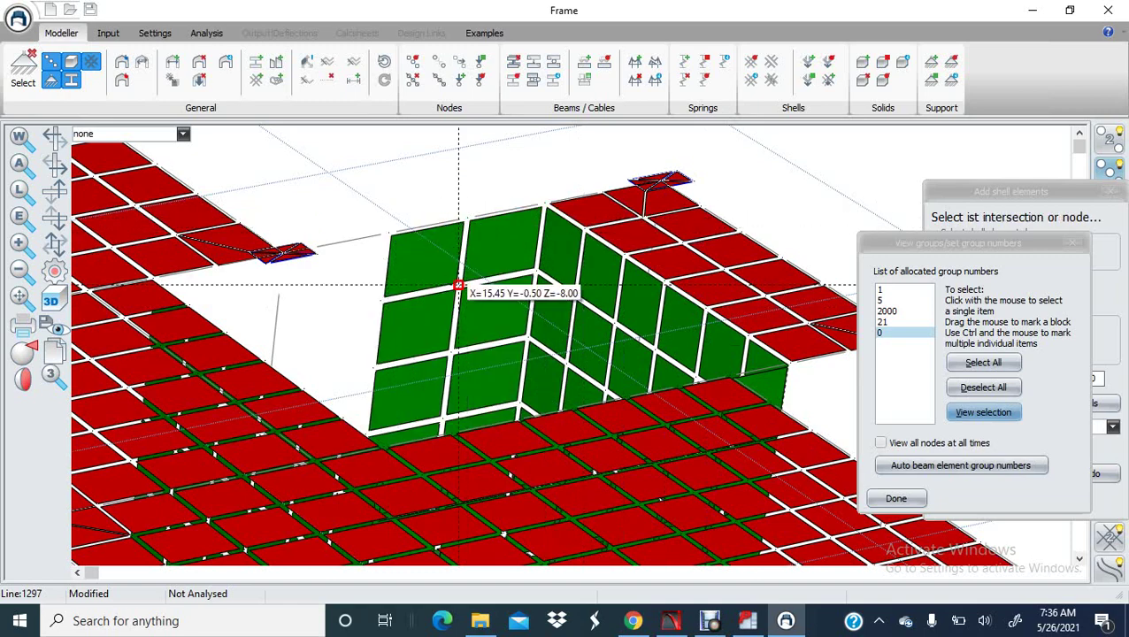
click(387, 234)
scroll(327, 244, up, 2)
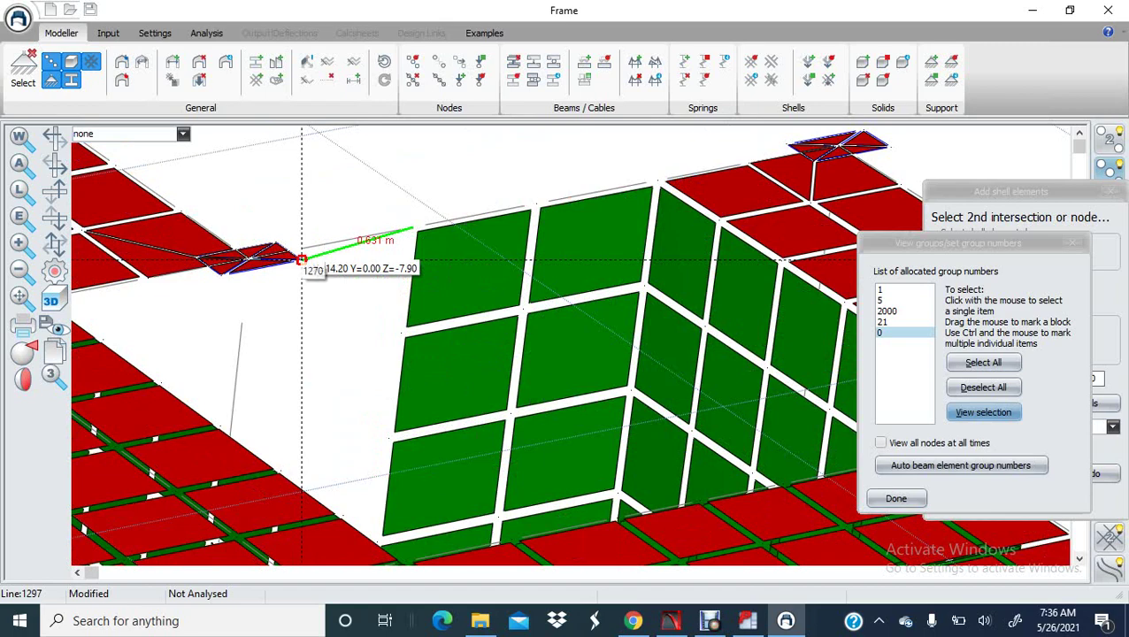
click(288, 252)
click(288, 250)
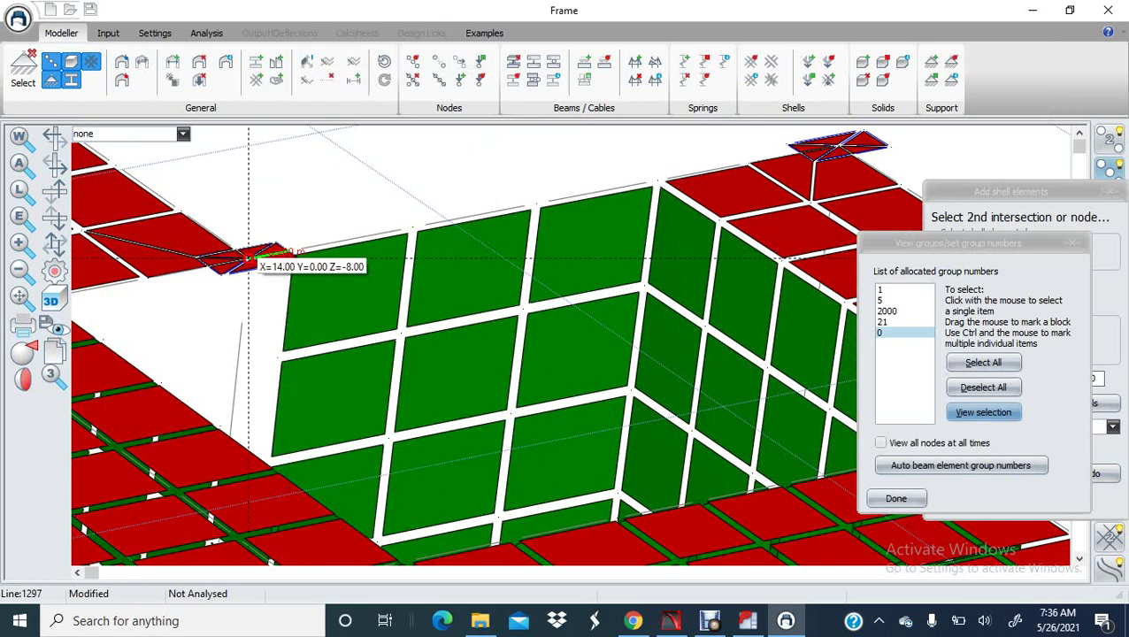
- Close the Z=-8.00 wall across the column head at X=14.00 and through X=13.50 to the corner at X=13.00
click(207, 265)
middle_drag(207, 265, 498, 218)
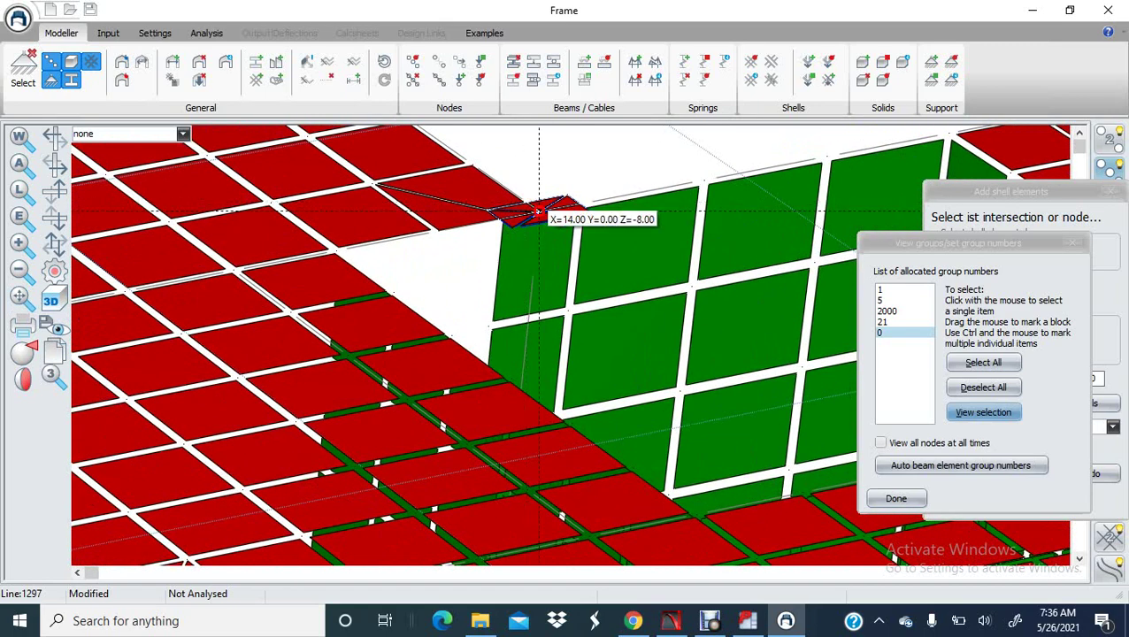
click(498, 218)
click(435, 235)
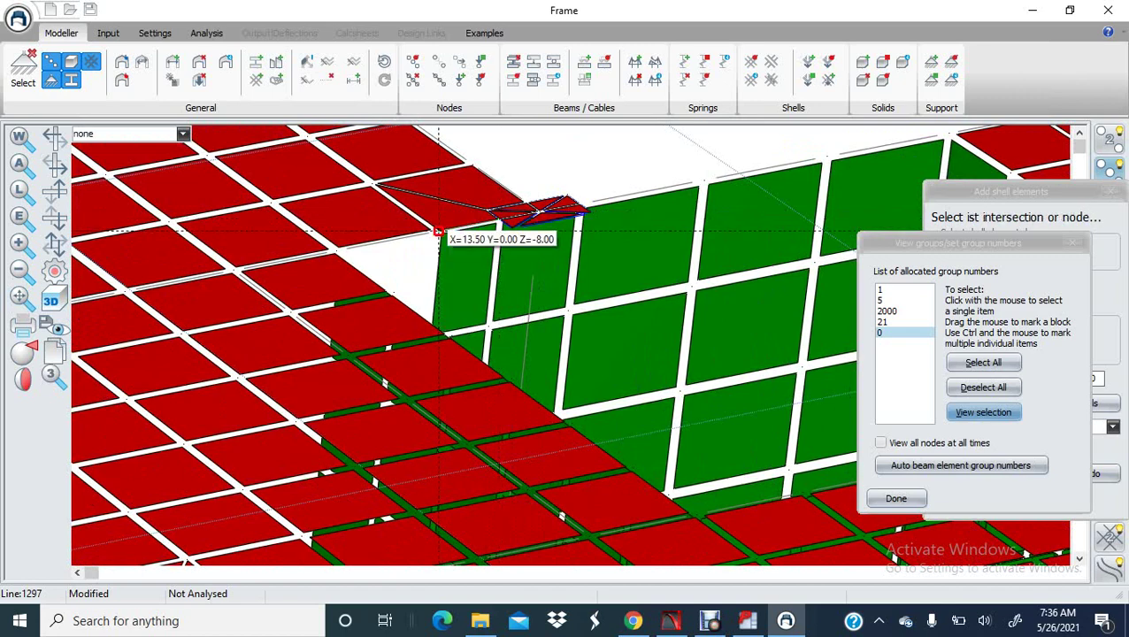
click(435, 235)
click(336, 251)
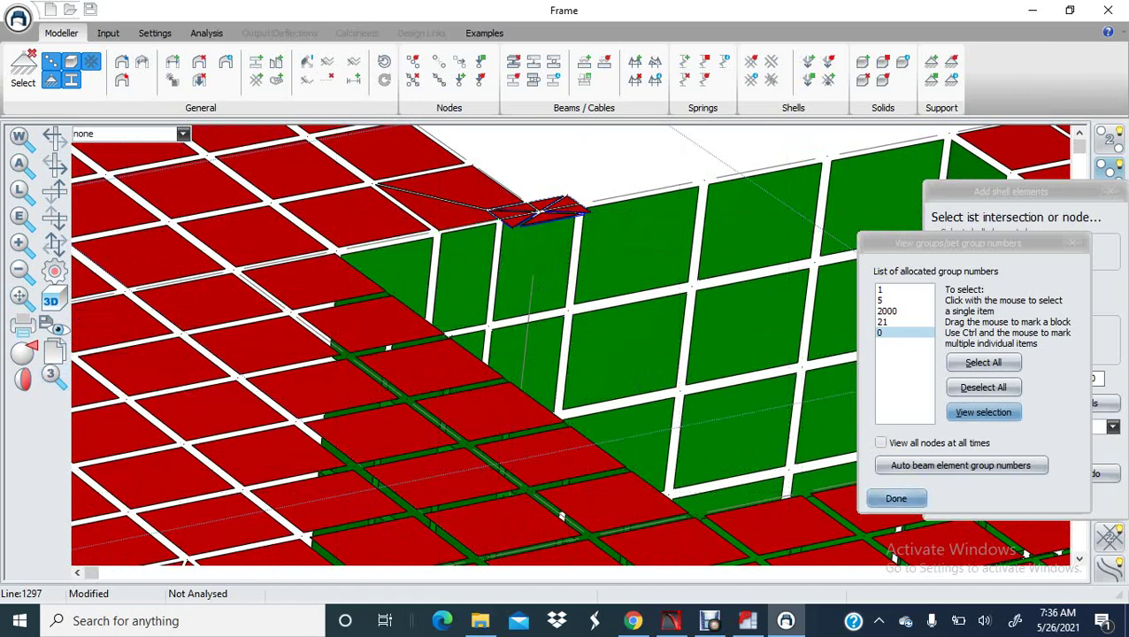
- Close the group number view, check the wall box under the slab, and end shell element entry
click(895, 498)
scroll(567, 311, down, 5)
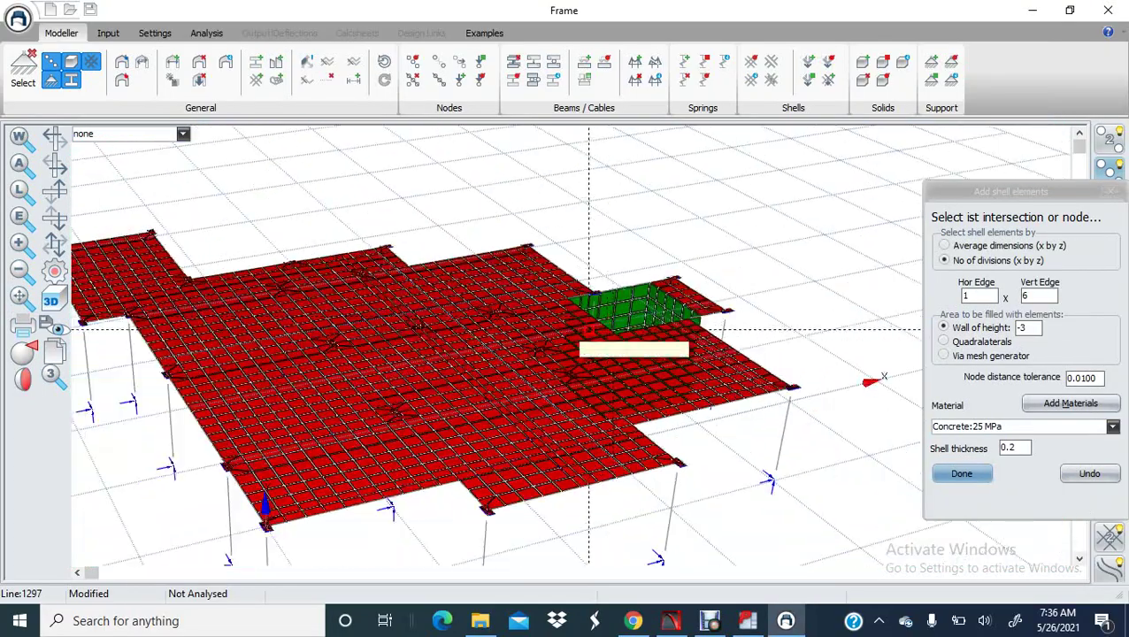
scroll(389, 270, down, 3)
middle_drag(389, 270, 92, 261)
middle_drag(341, 320, 341, 294)
scroll(310, 318, up, 5)
scroll(354, 336, up, 1)
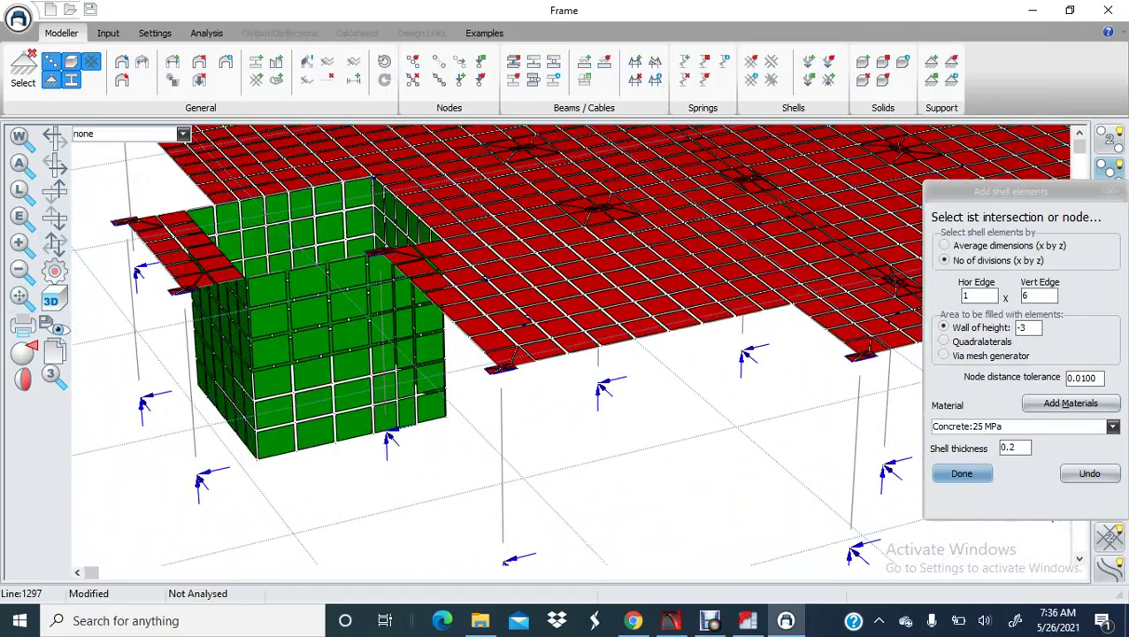
click(1109, 191)
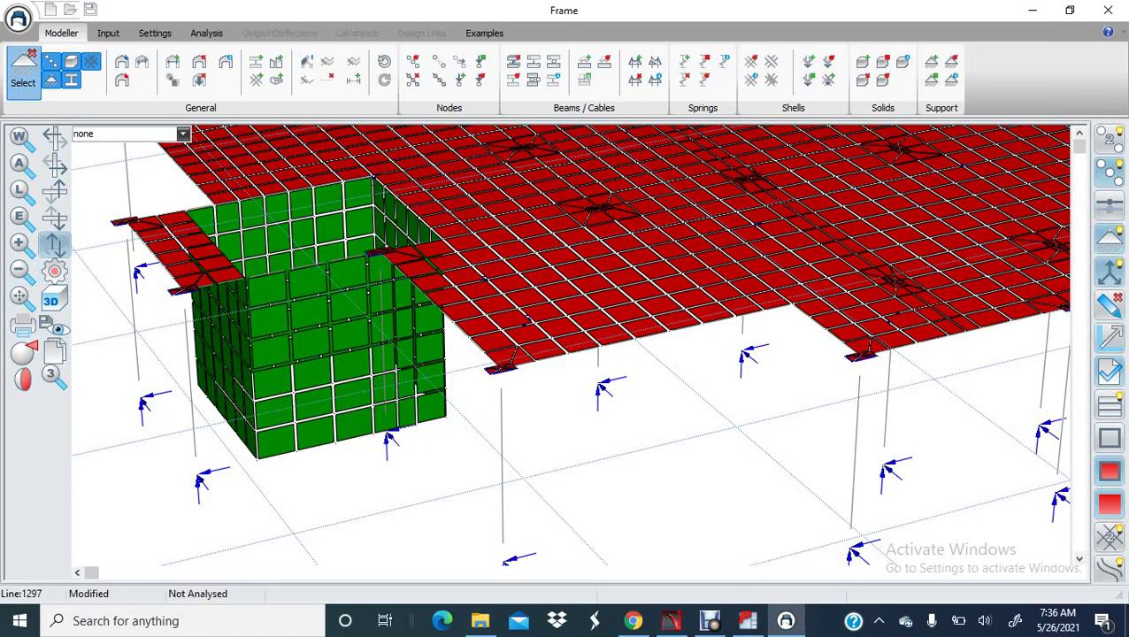
- Examine the wall box, its corners and its connection to the slab and columns from several directions
click(54, 244)
middle_drag(492, 402, 594, 410)
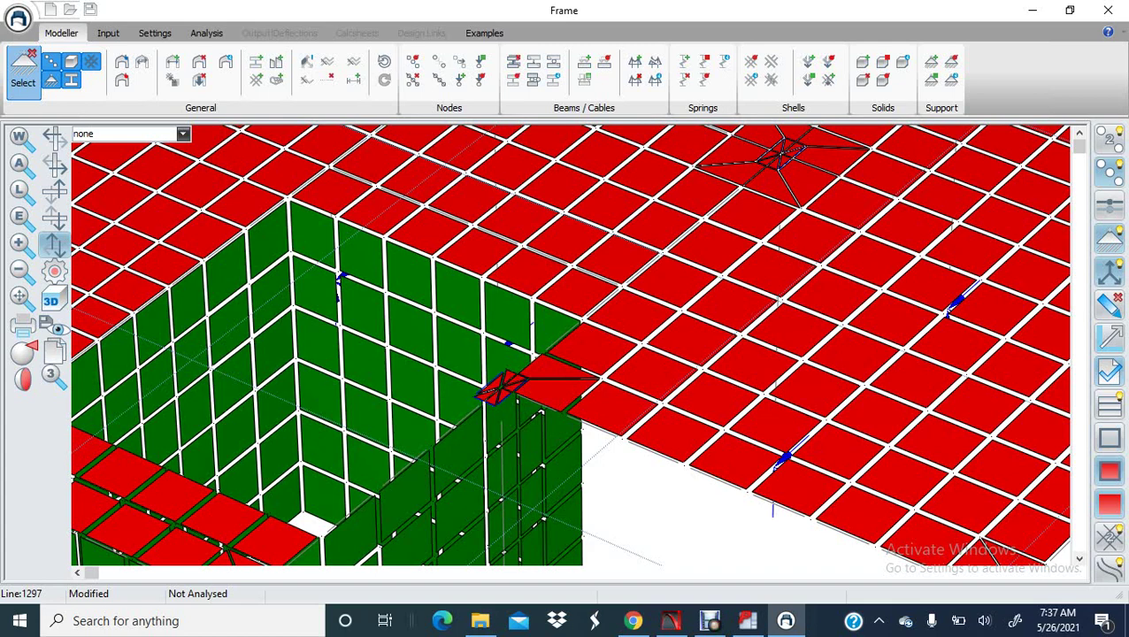
middle_drag(425, 449, 397, 414)
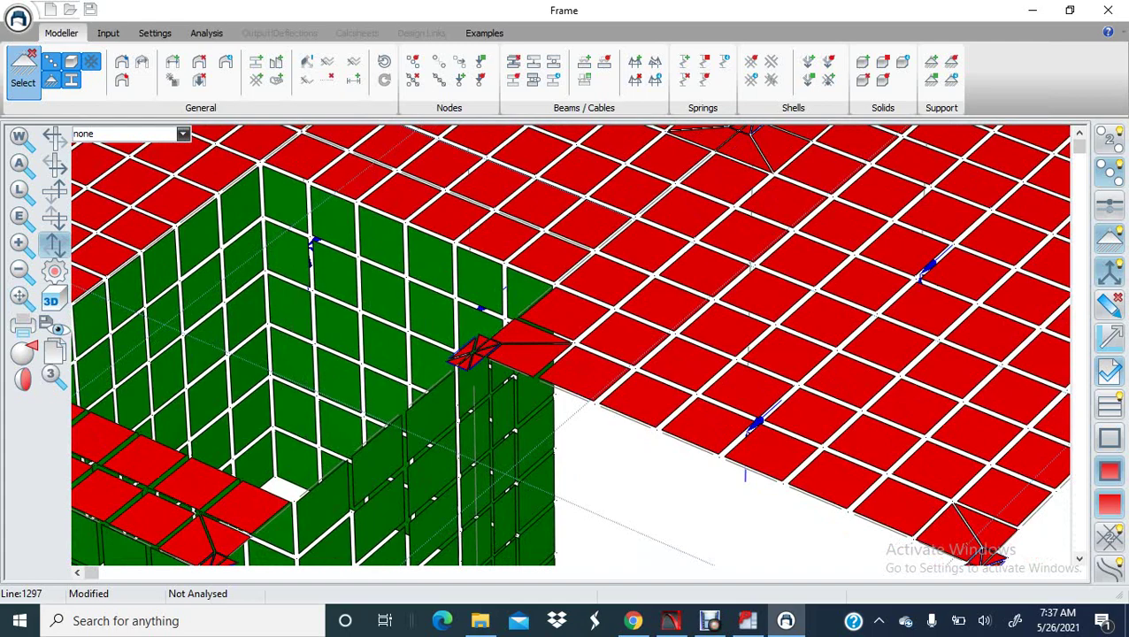
scroll(471, 290, down, 3)
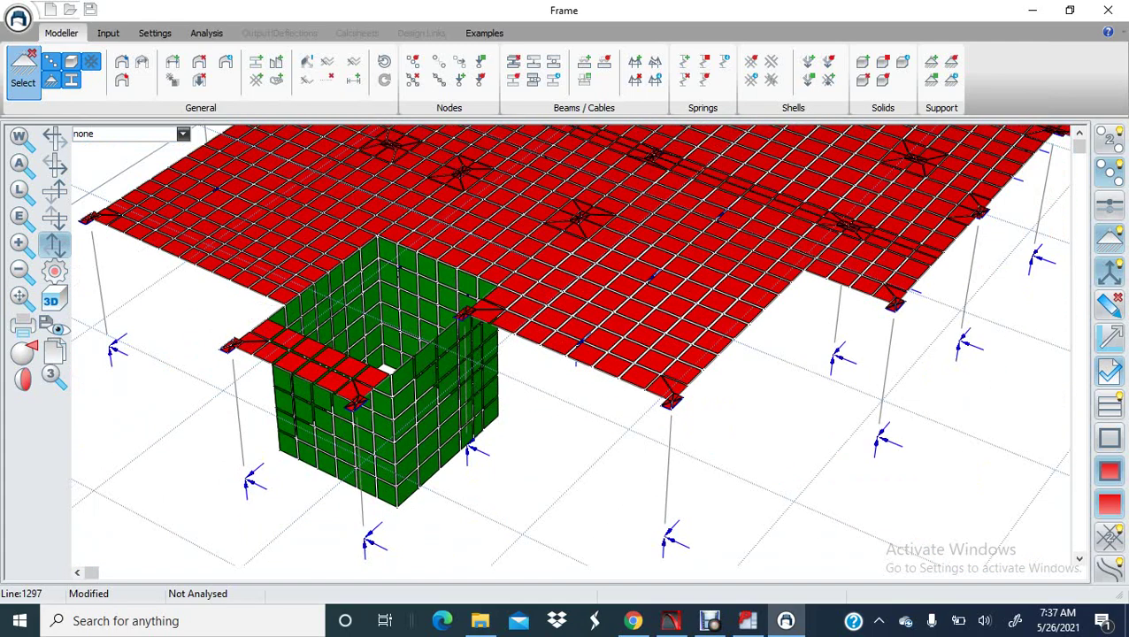
scroll(472, 290, up, 3)
middle_drag(471, 290, 479, 310)
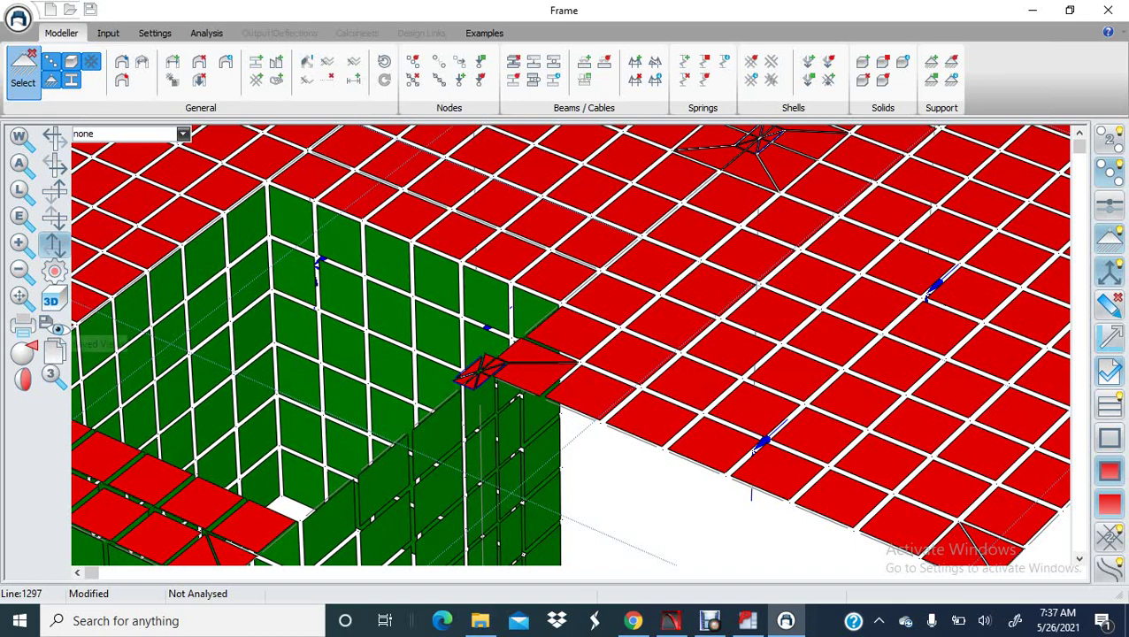
drag(442, 354, 522, 355)
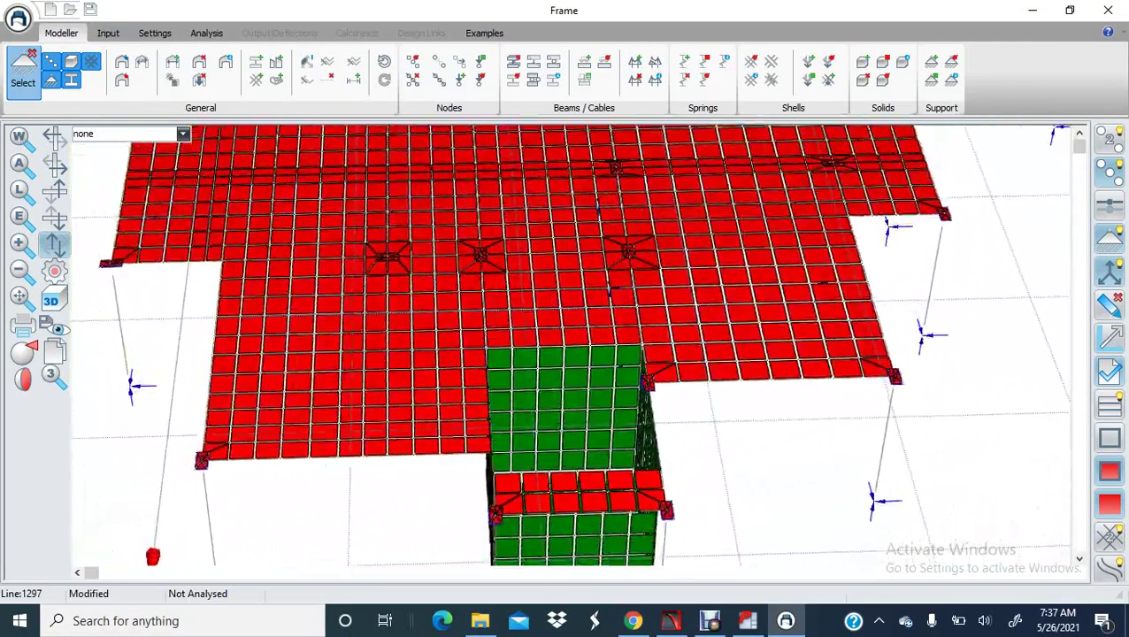
drag(652, 430, 548, 411)
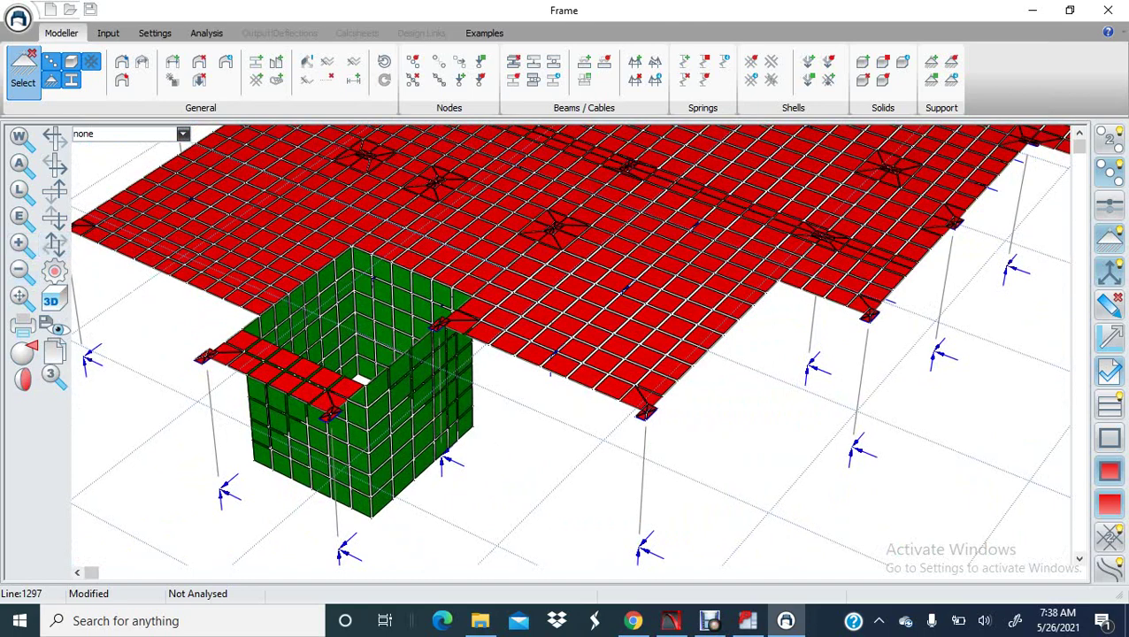
scroll(482, 305, down, 5)
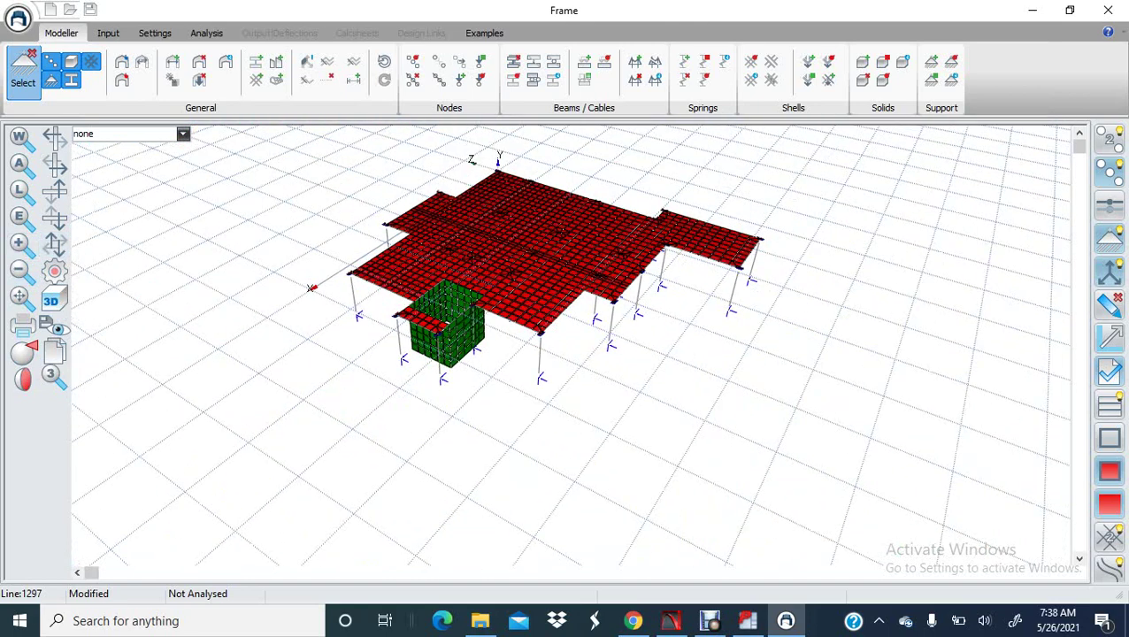
click(54, 244)
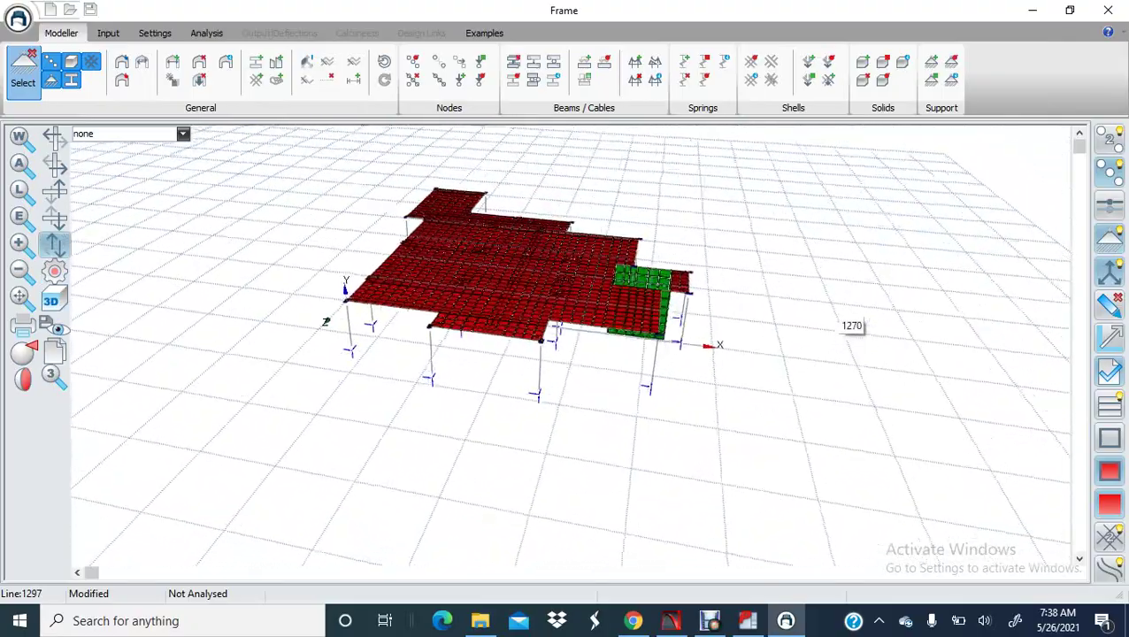
click(54, 244)
click(54, 244)
click(54, 244)
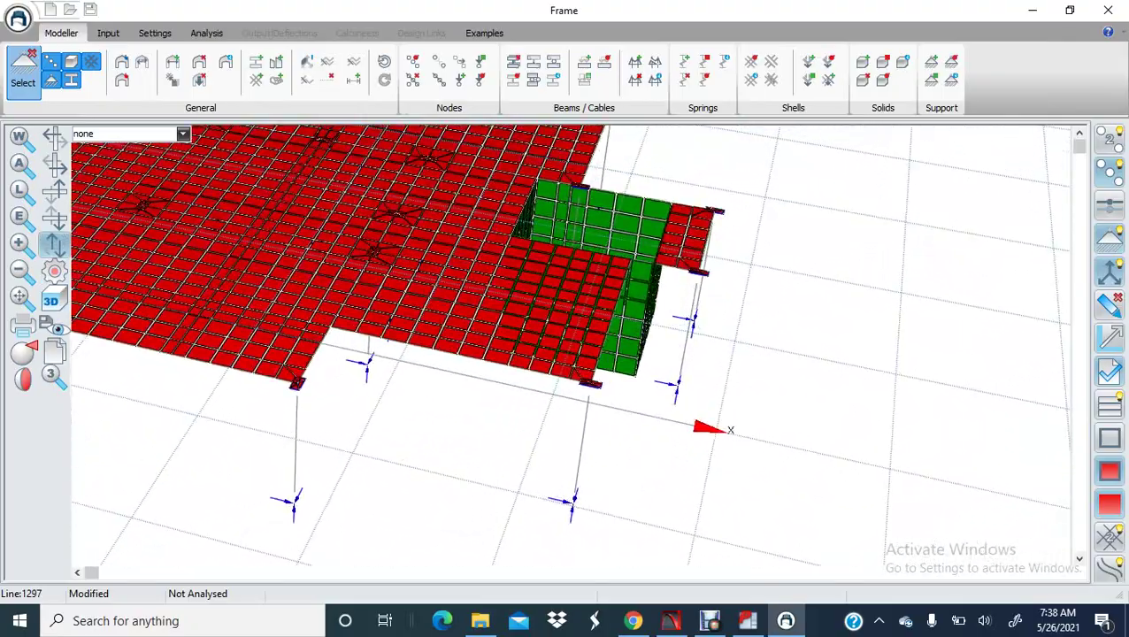
scroll(531, 197, up, 4)
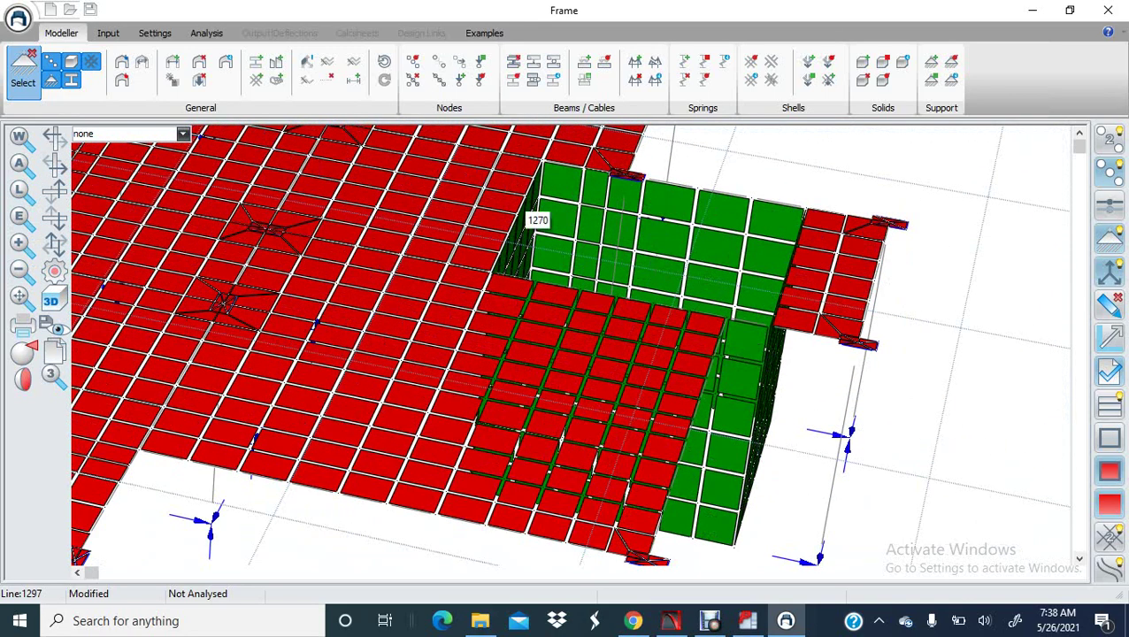
middle_drag(532, 201, 559, 152)
scroll(559, 152, down, 6)
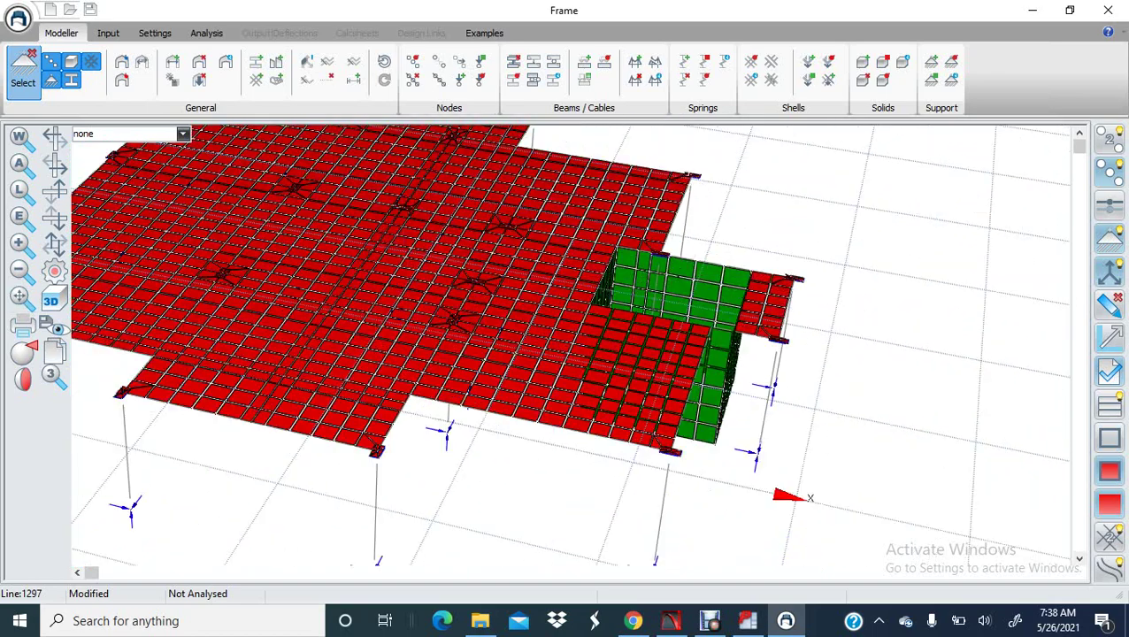
click(108, 32)
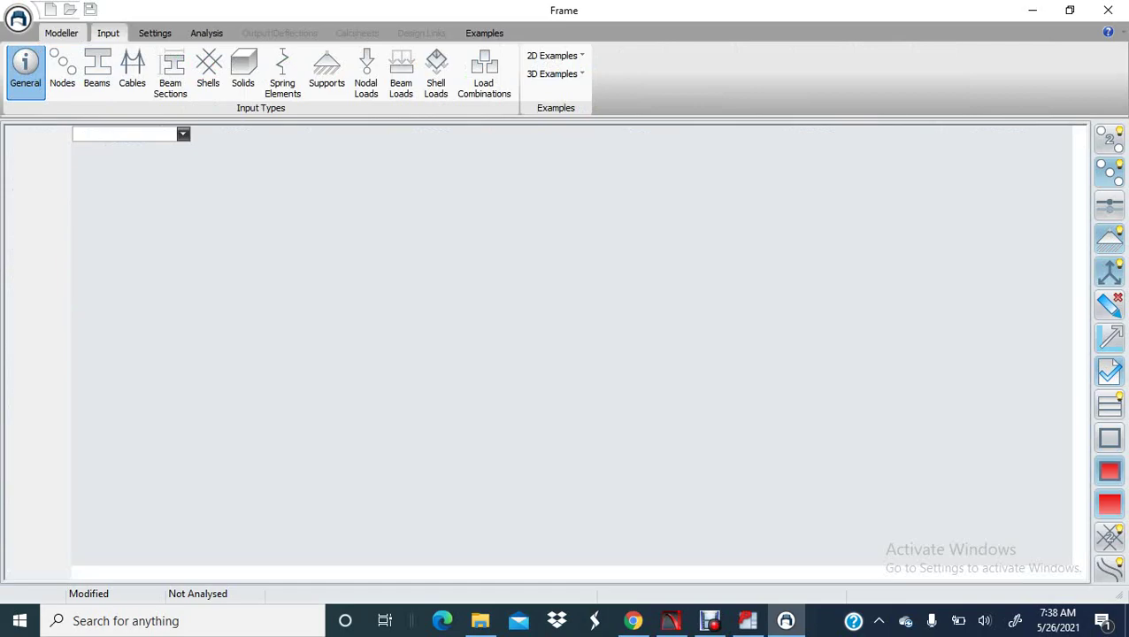
click(61, 32)
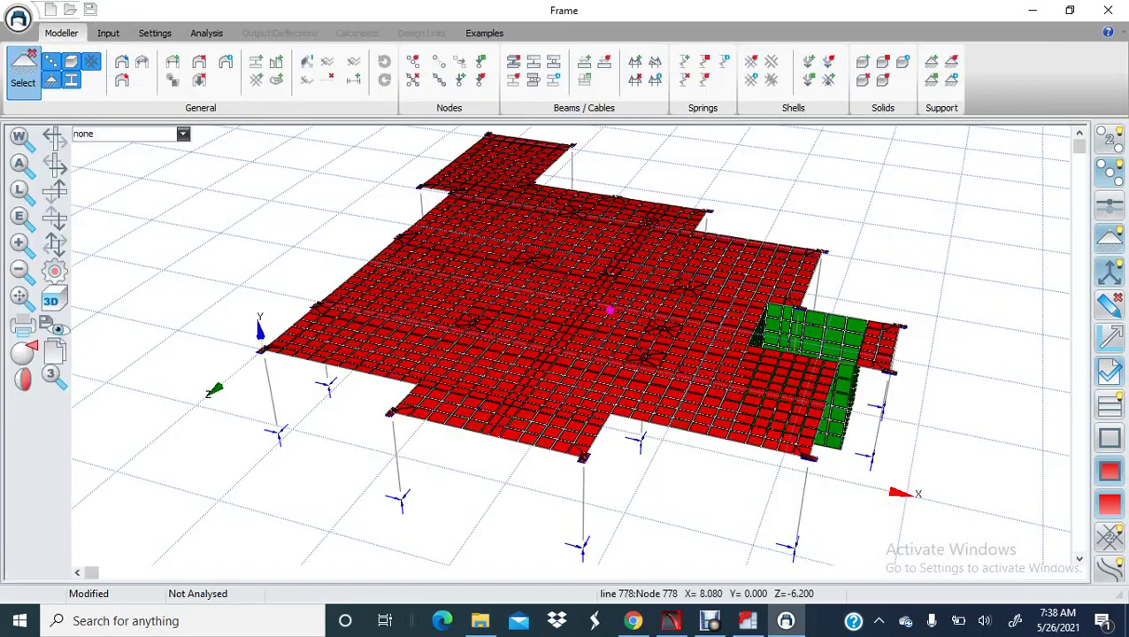
- Isolate the X=13.00 wall with a view plane perpendicular to the X axis at position 12.999 and thickness 0.1
scroll(764, 348, up, 5)
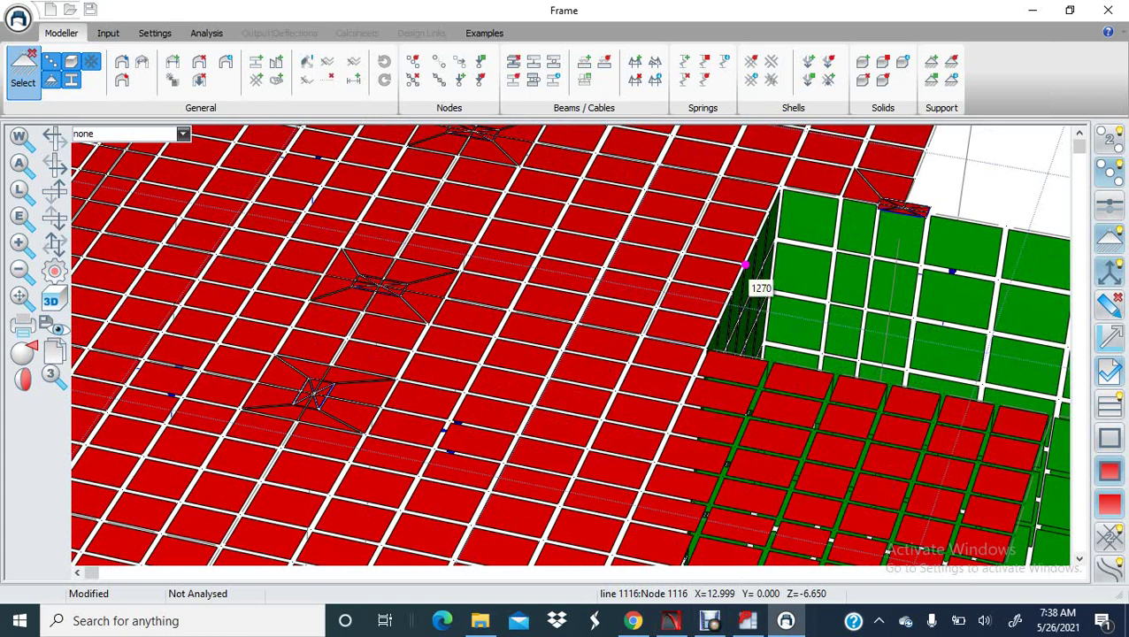
scroll(744, 264, down, 4)
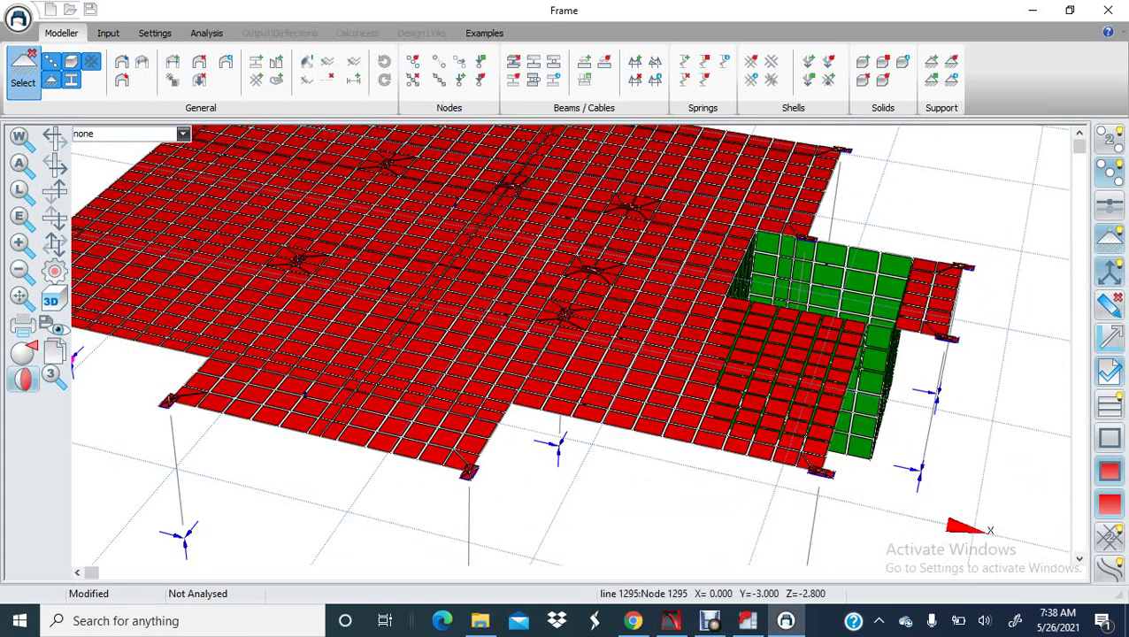
click(23, 380)
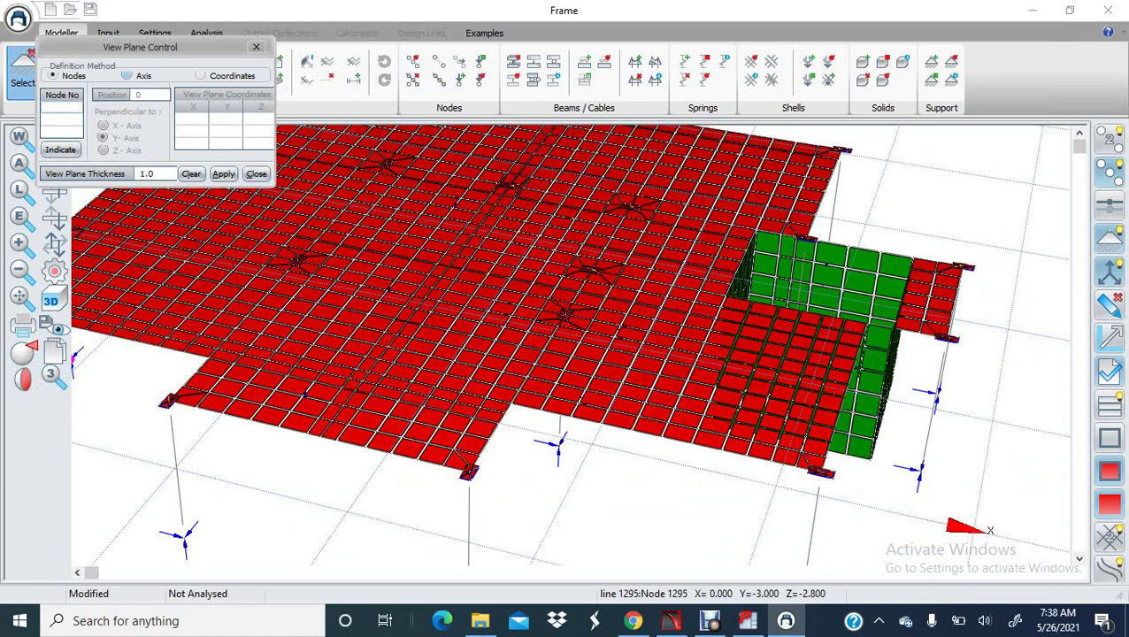
click(126, 75)
click(103, 125)
click(147, 94)
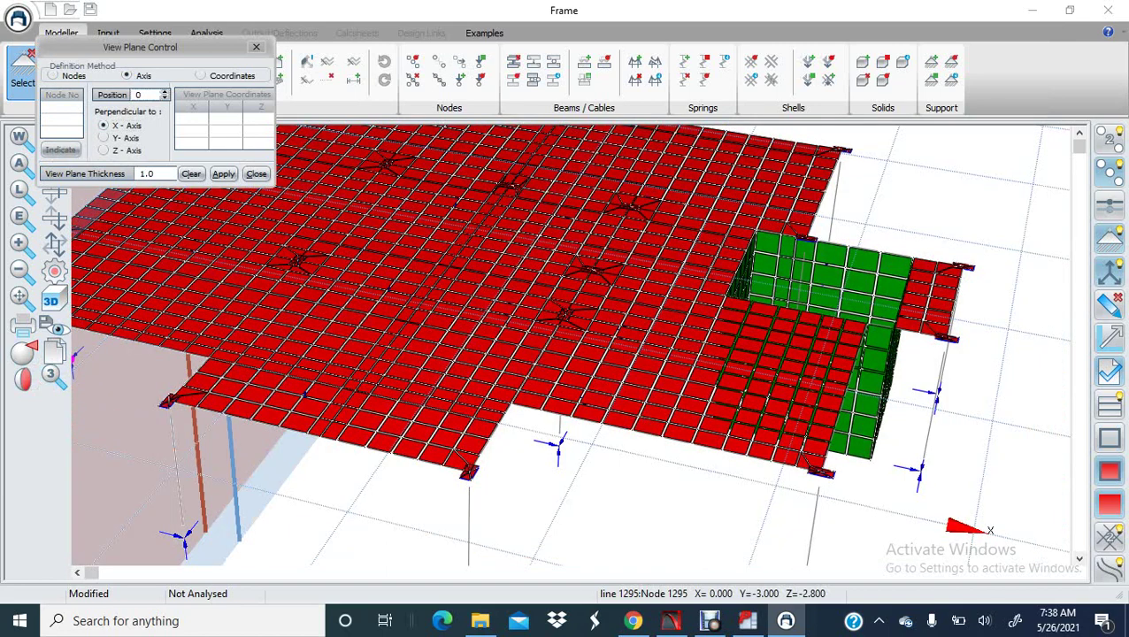
text(12.999)
click(153, 175)
text(0.1)
click(223, 173)
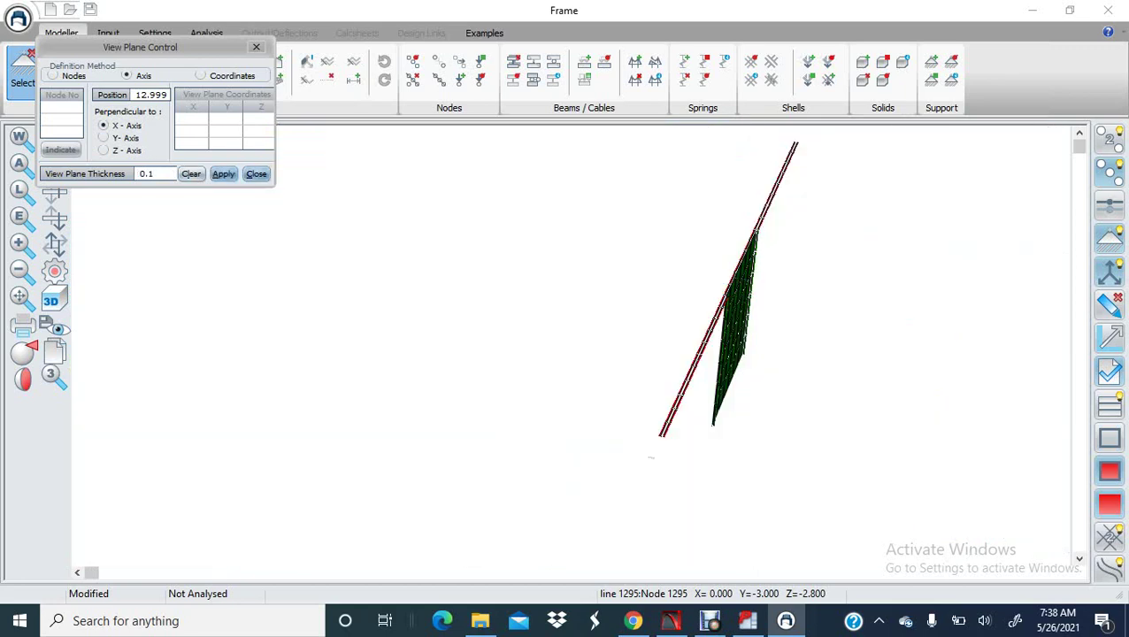
click(256, 173)
- Show the isolated wall in the X elevation
click(23, 352)
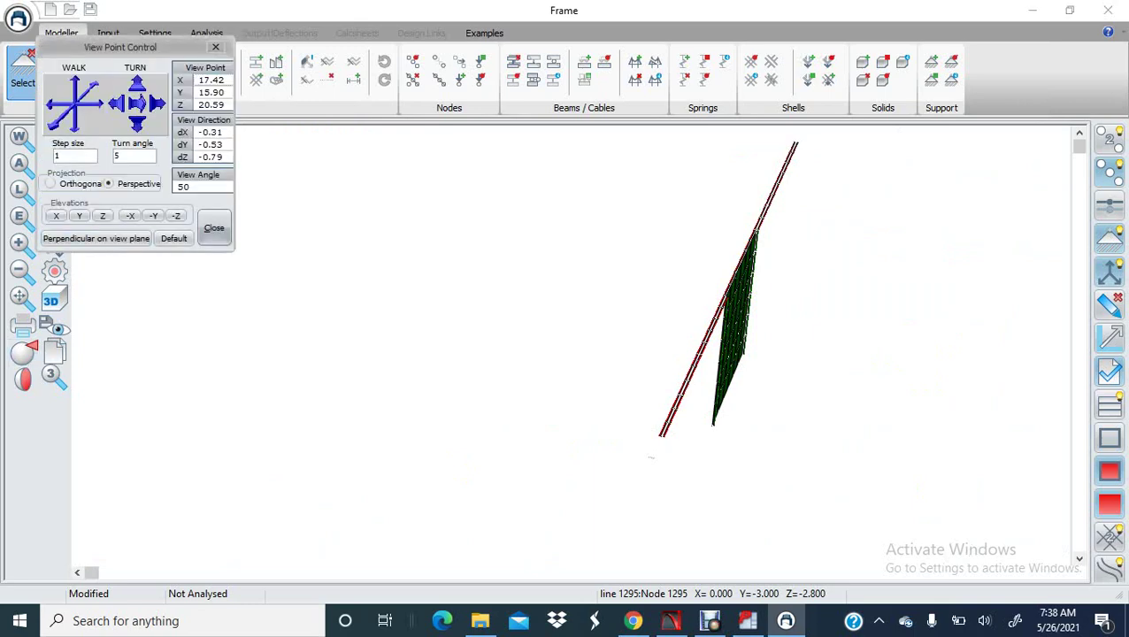
click(56, 216)
click(214, 229)
scroll(395, 264, down, 4)
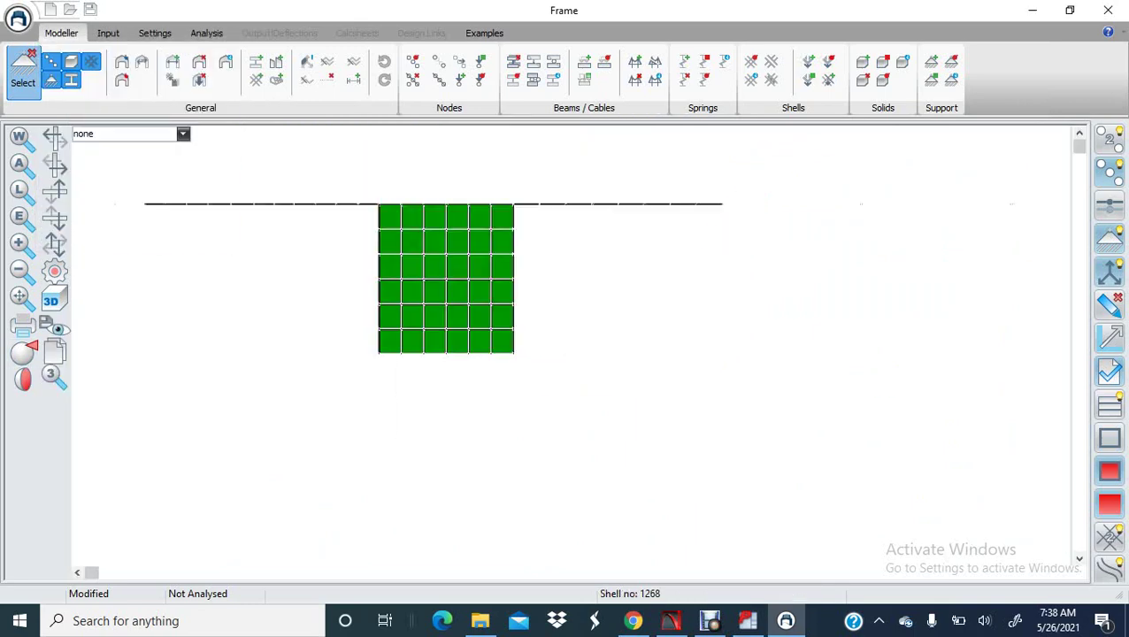
- Restrict selection to shells and delete the four middle columns of the X=13.00 wall below its top row, forming a door opening
middle_drag(395, 264, 384, 286)
scroll(454, 273, up, 2)
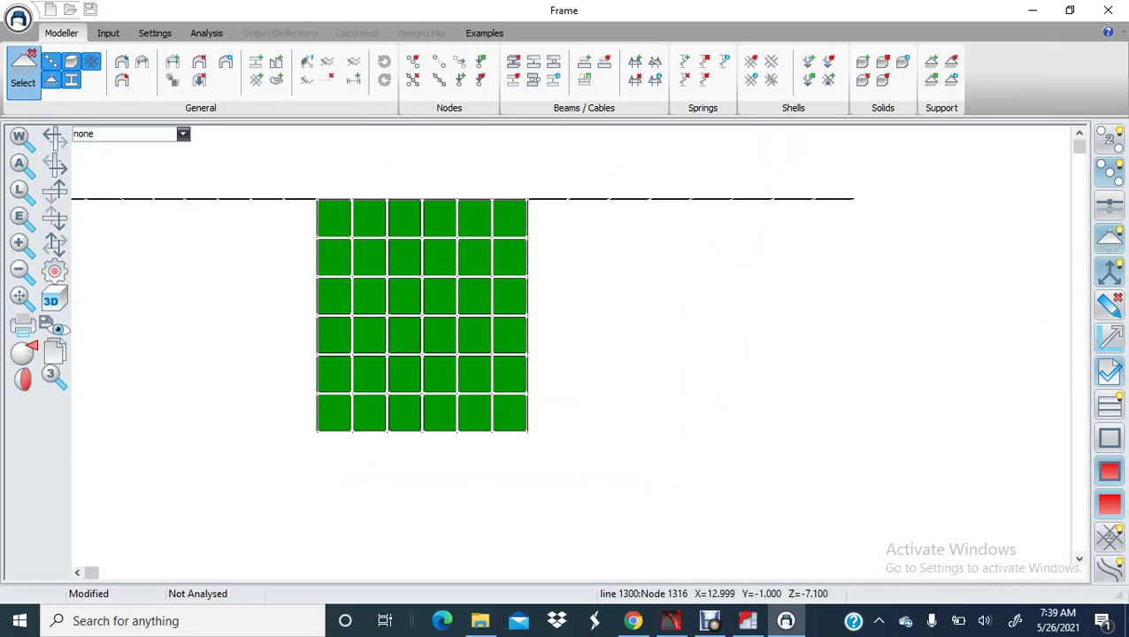
middle_drag(369, 258, 413, 248)
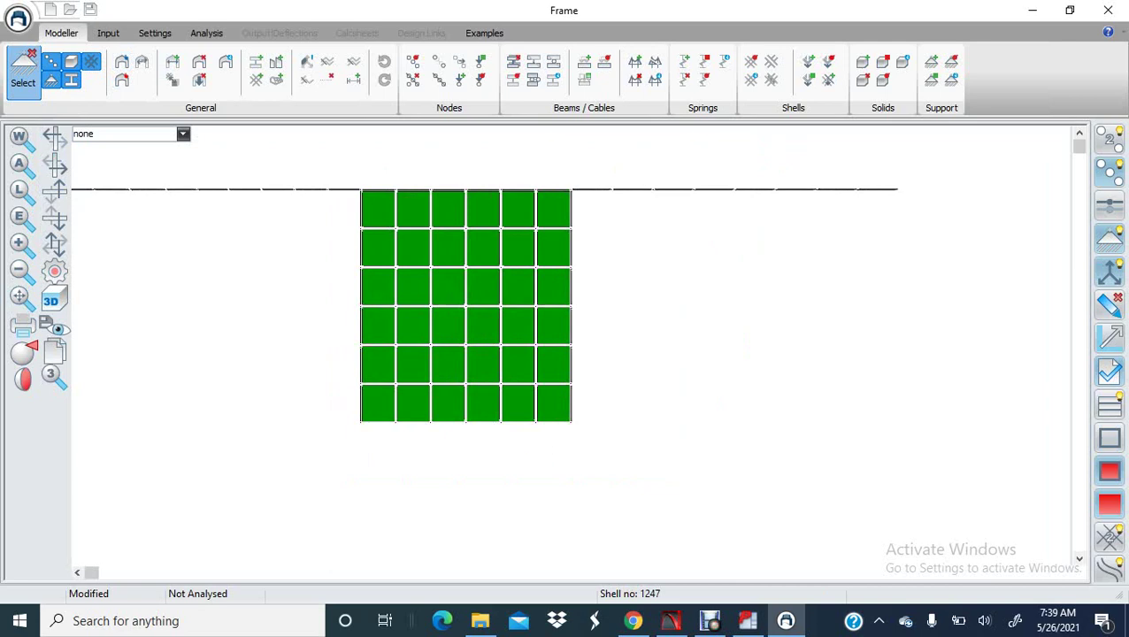
drag(415, 252, 518, 436)
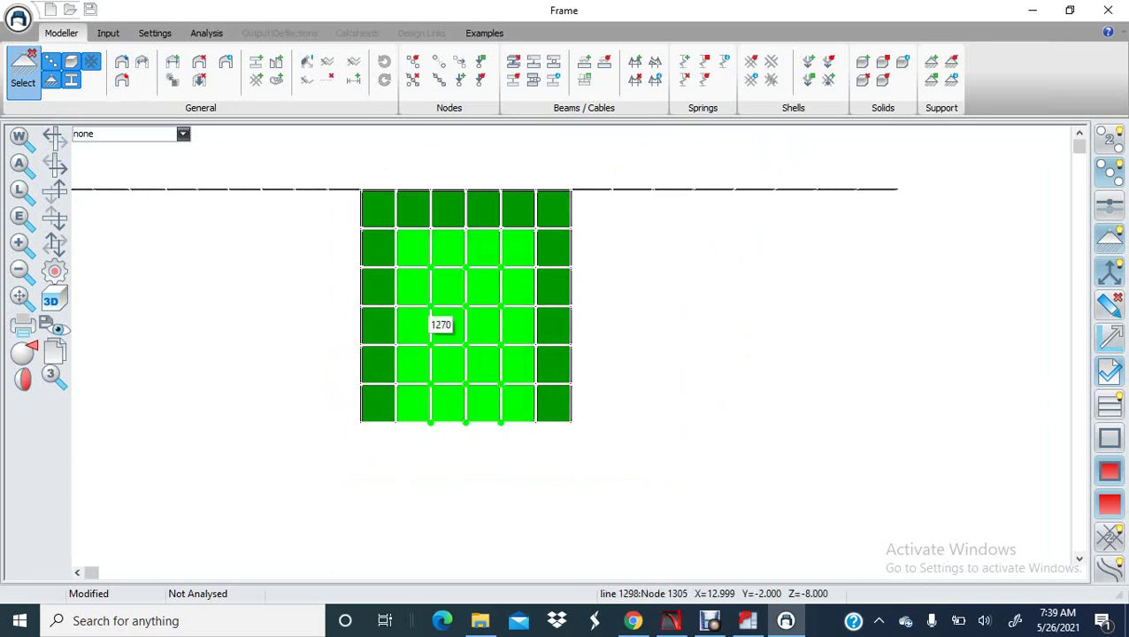
key(Escape)
click(51, 62)
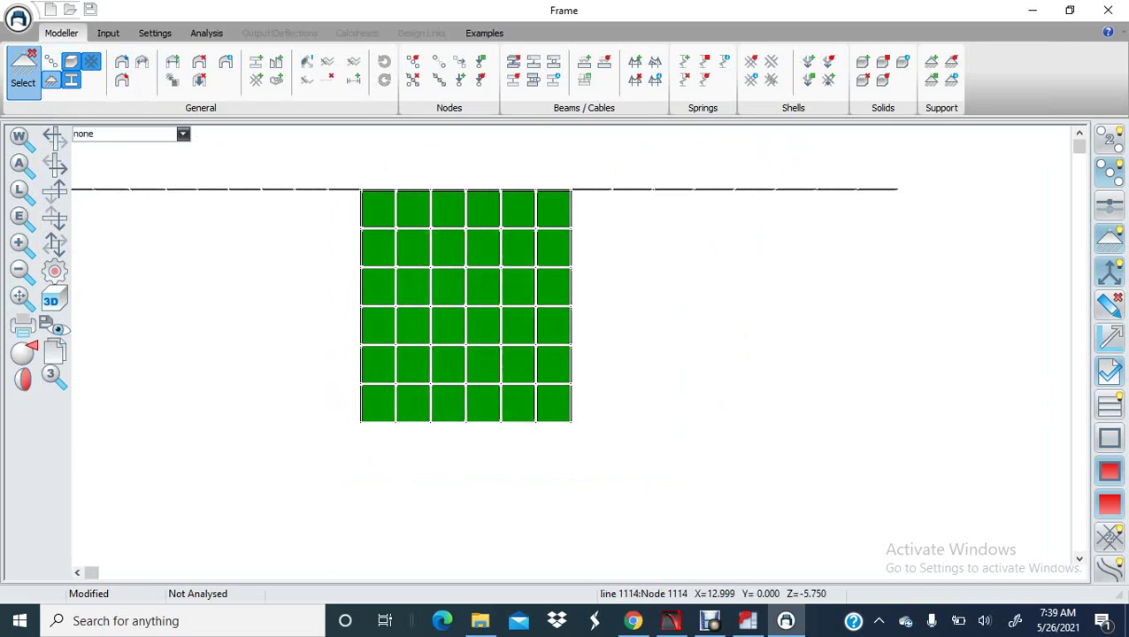
click(52, 80)
click(70, 80)
click(71, 62)
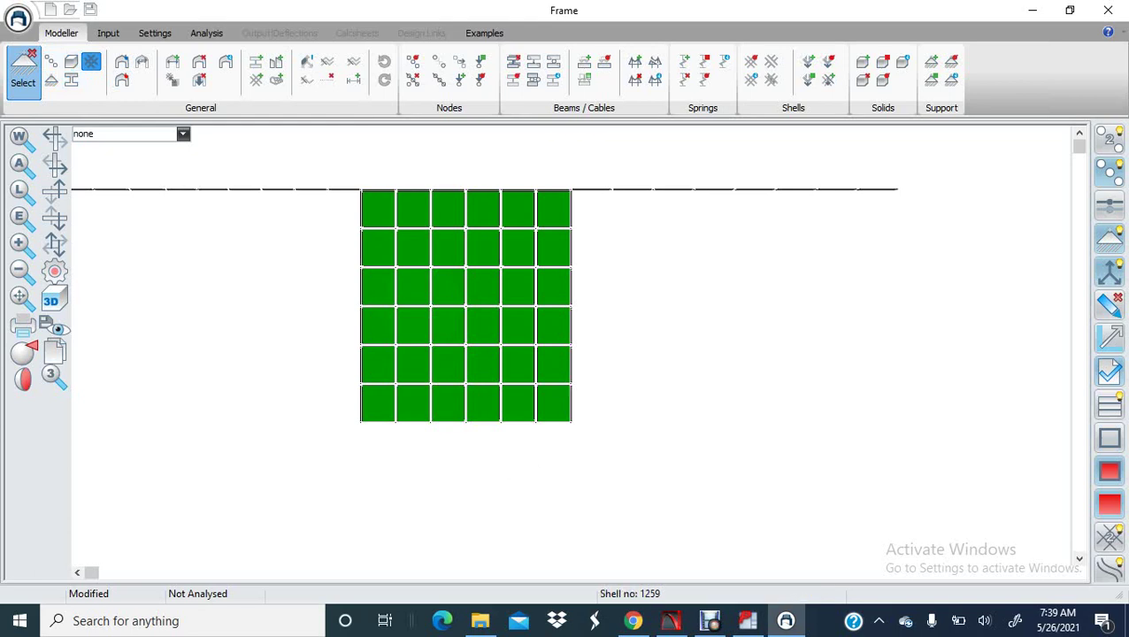
drag(416, 253, 518, 434)
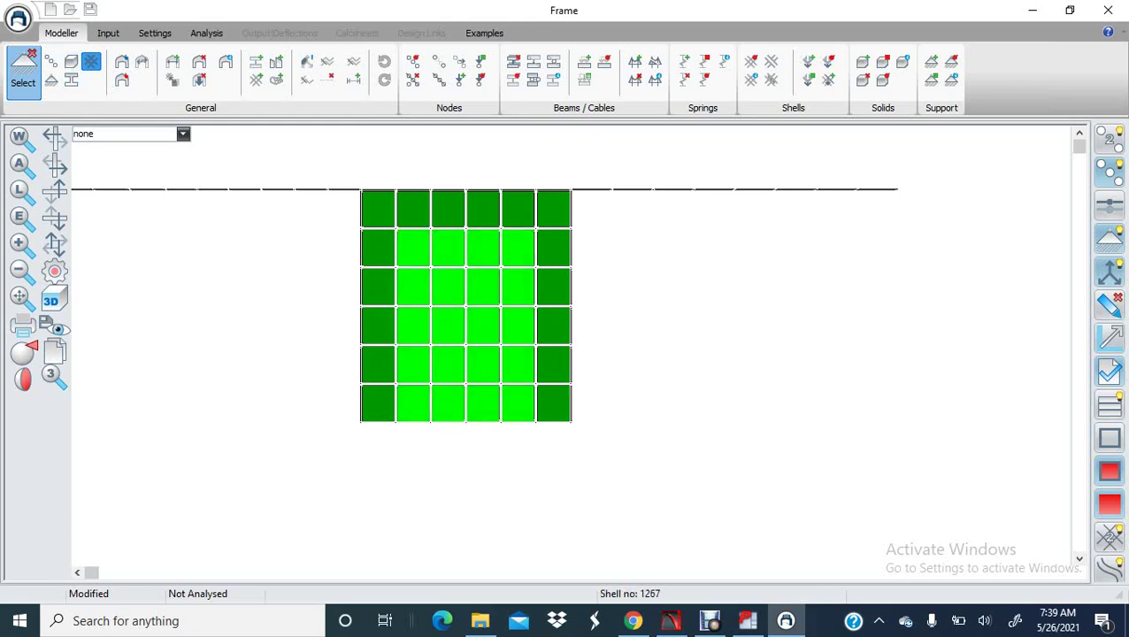
click(199, 61)
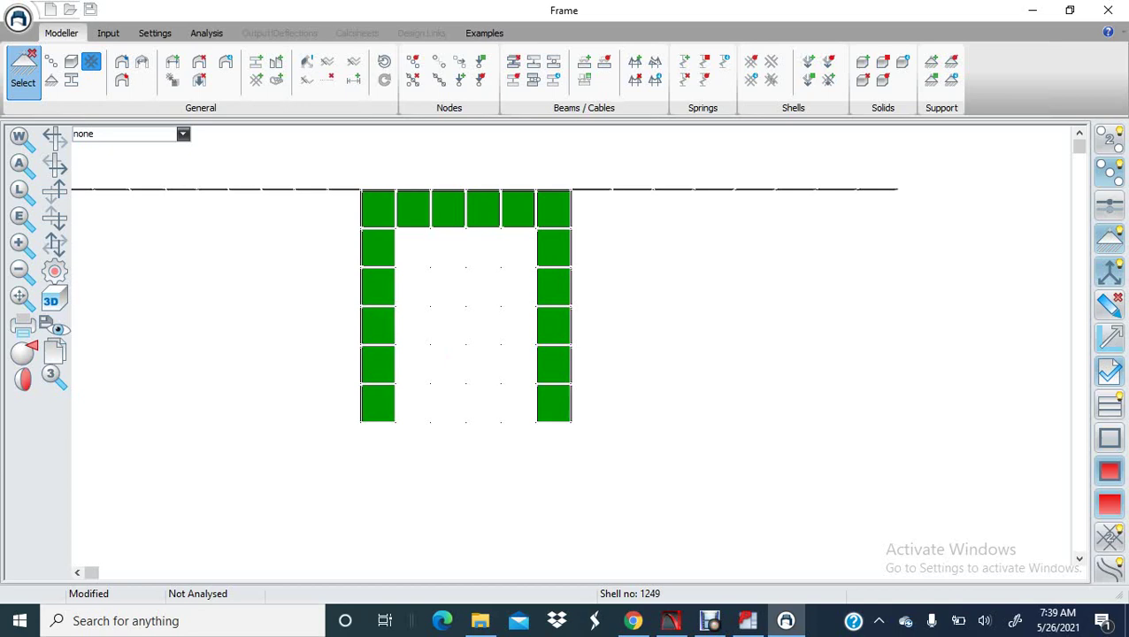
- Clear the view plane and orbit the full model to see the wall box from above
scroll(429, 288, down, 2)
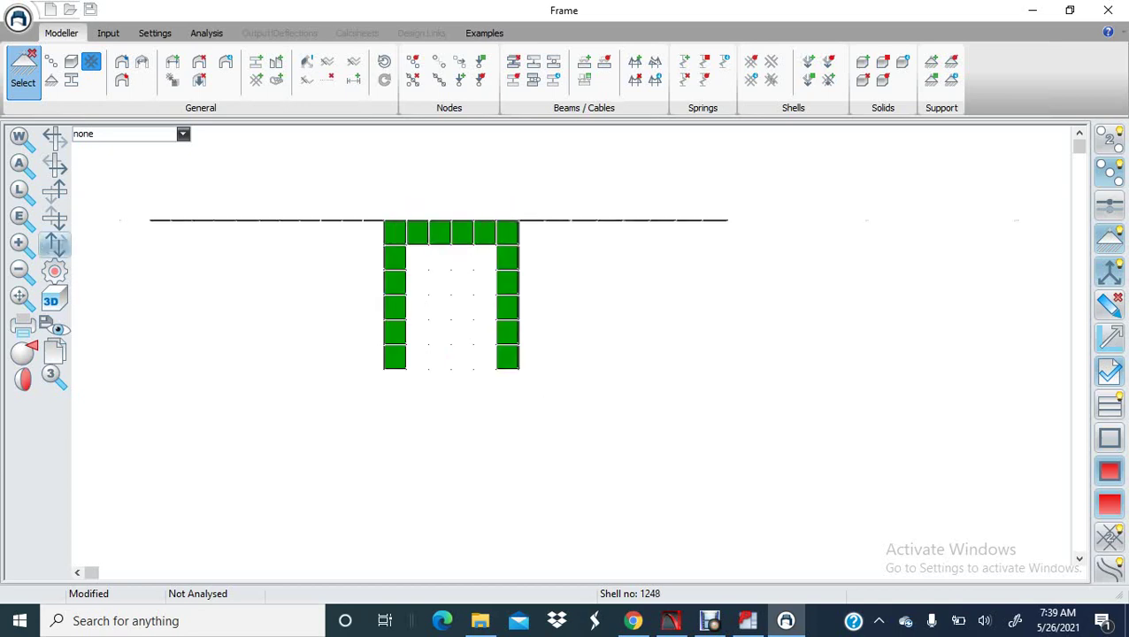
click(53, 375)
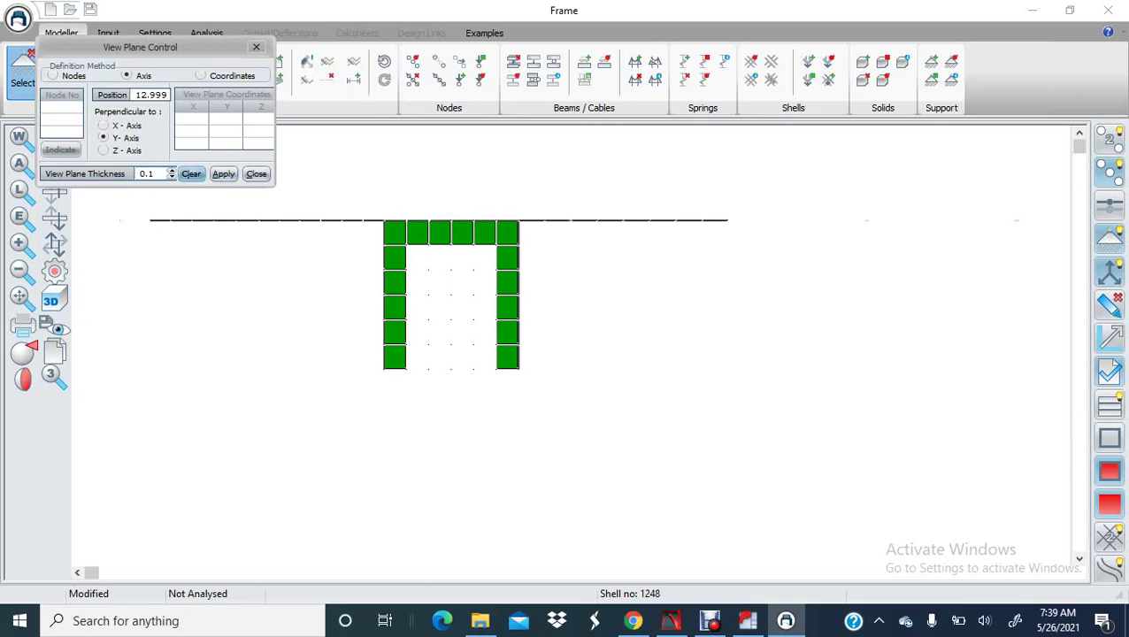
click(191, 173)
click(256, 174)
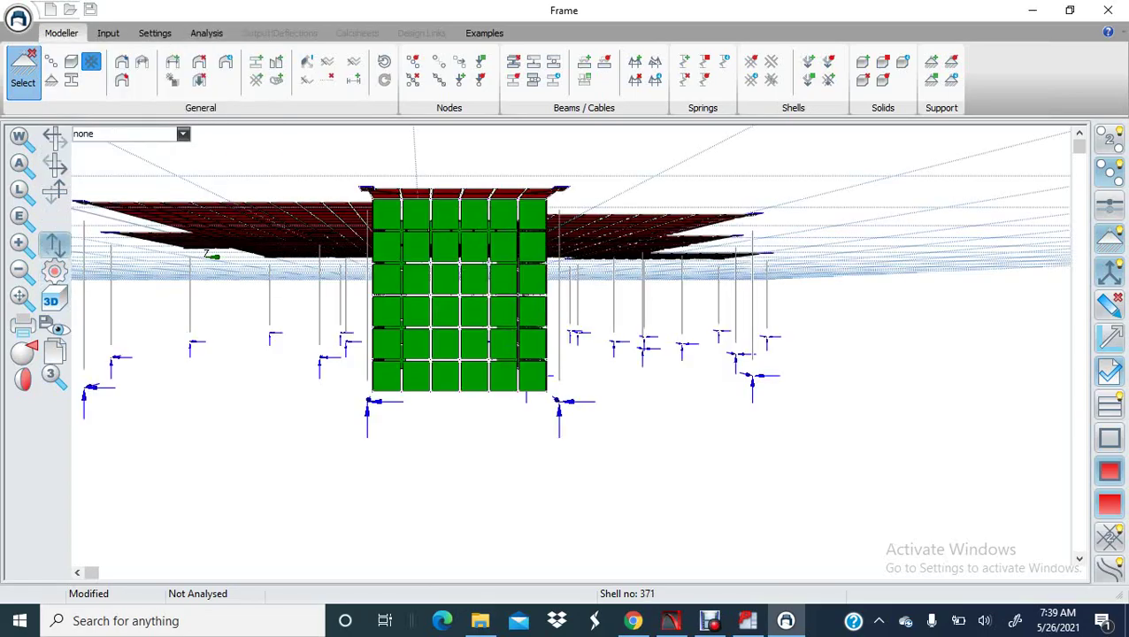
click(54, 244)
middle_drag(312, 505, 343, 527)
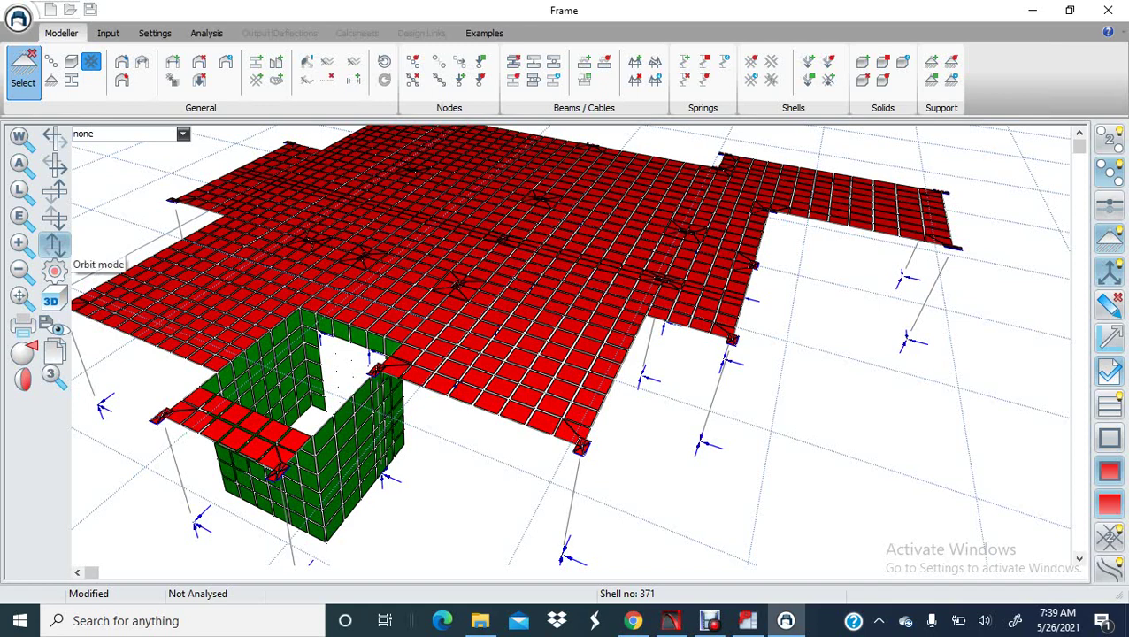
scroll(373, 427, down, 3)
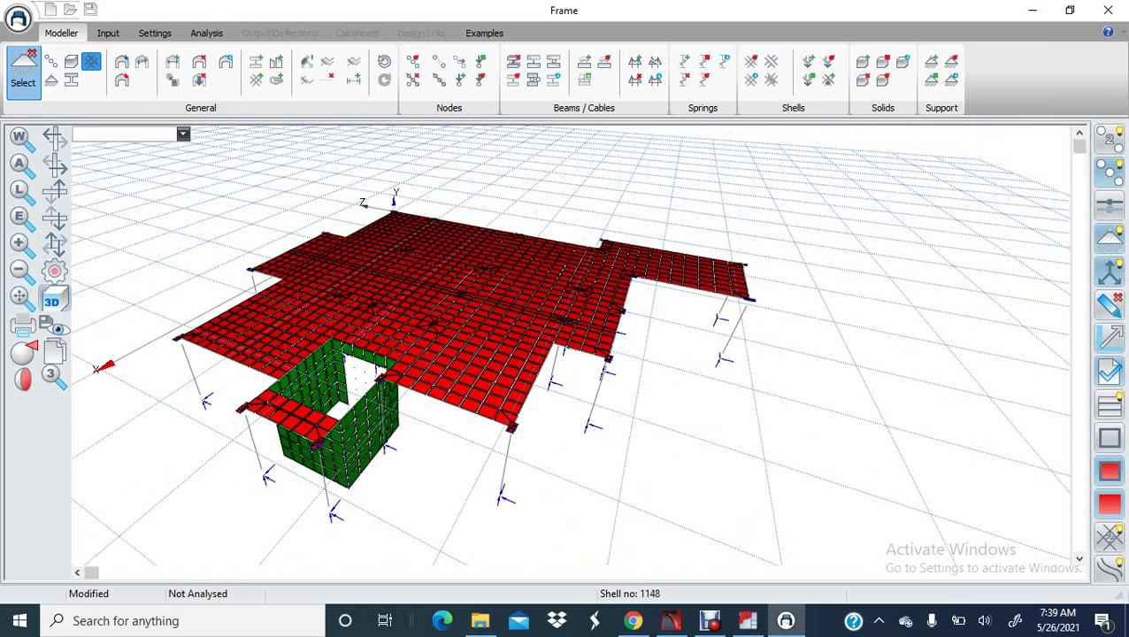
- Show the model in rendered 3D without the element mesh lines
click(51, 302)
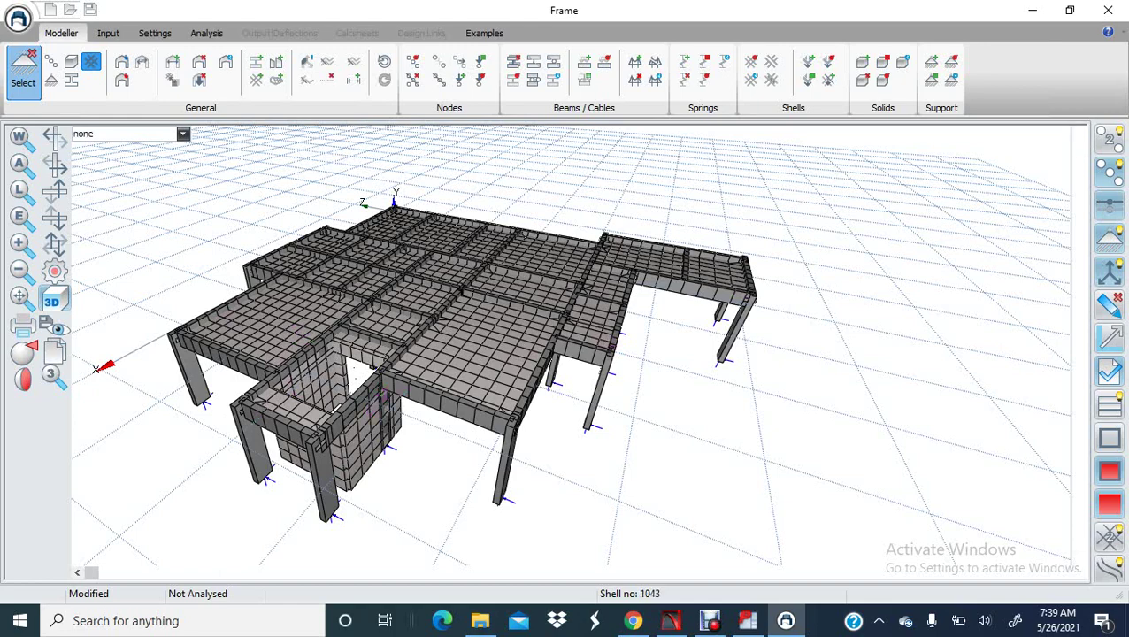
click(1109, 438)
click(1110, 437)
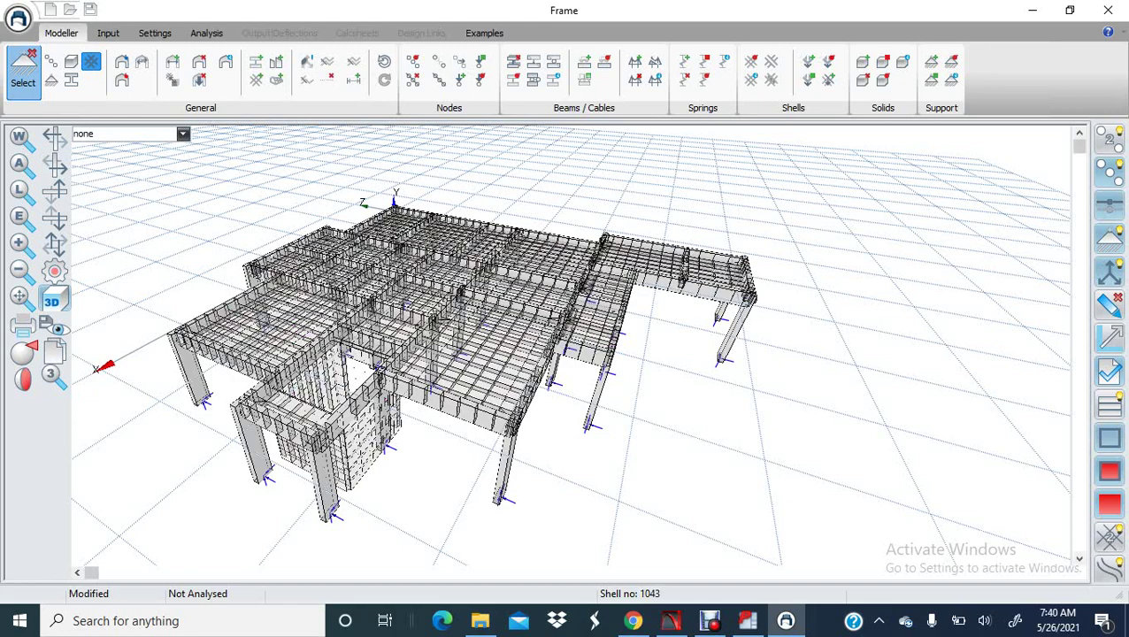
click(1109, 435)
click(1109, 436)
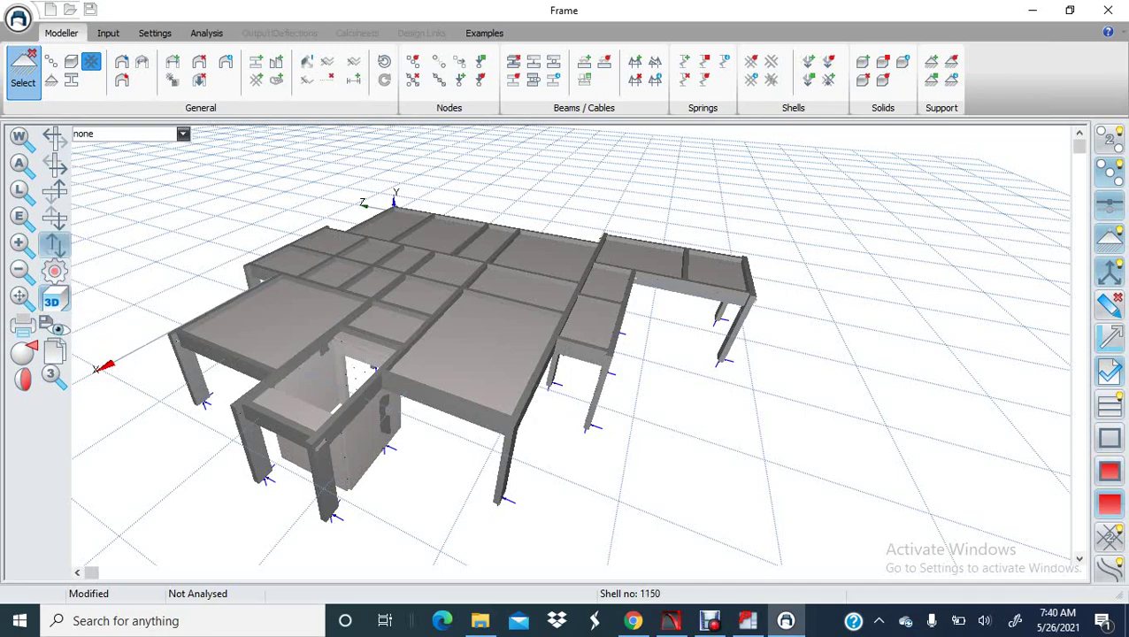
- Examine the wall box and its door opening from several directions, and return to the unrendered view
click(54, 244)
scroll(398, 424, up, 3)
middle_drag(398, 424, 566, 292)
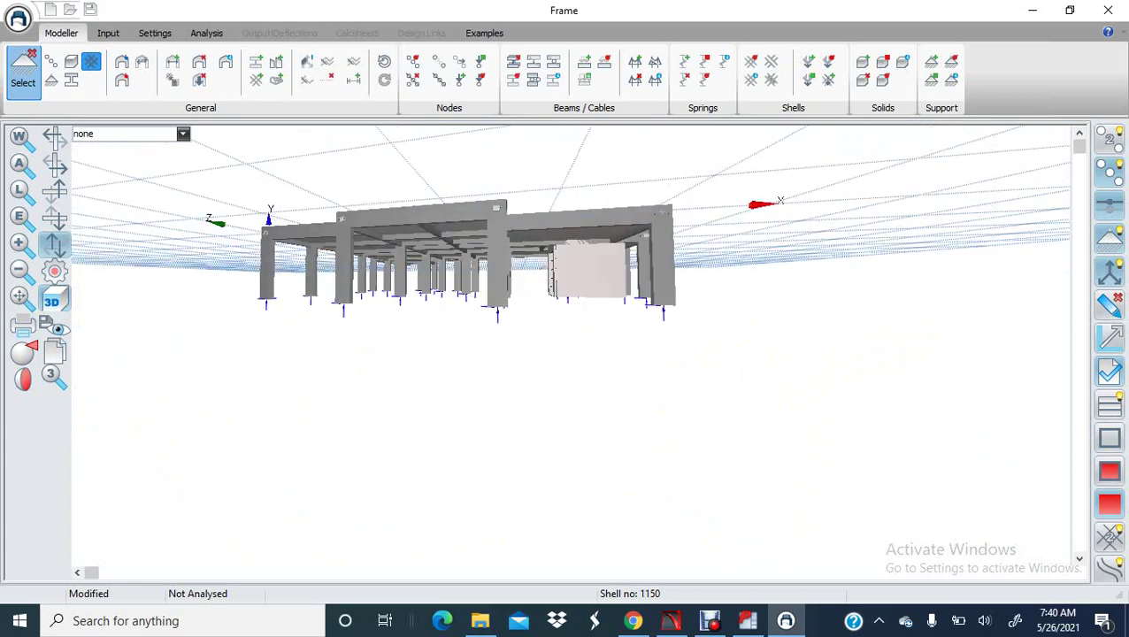
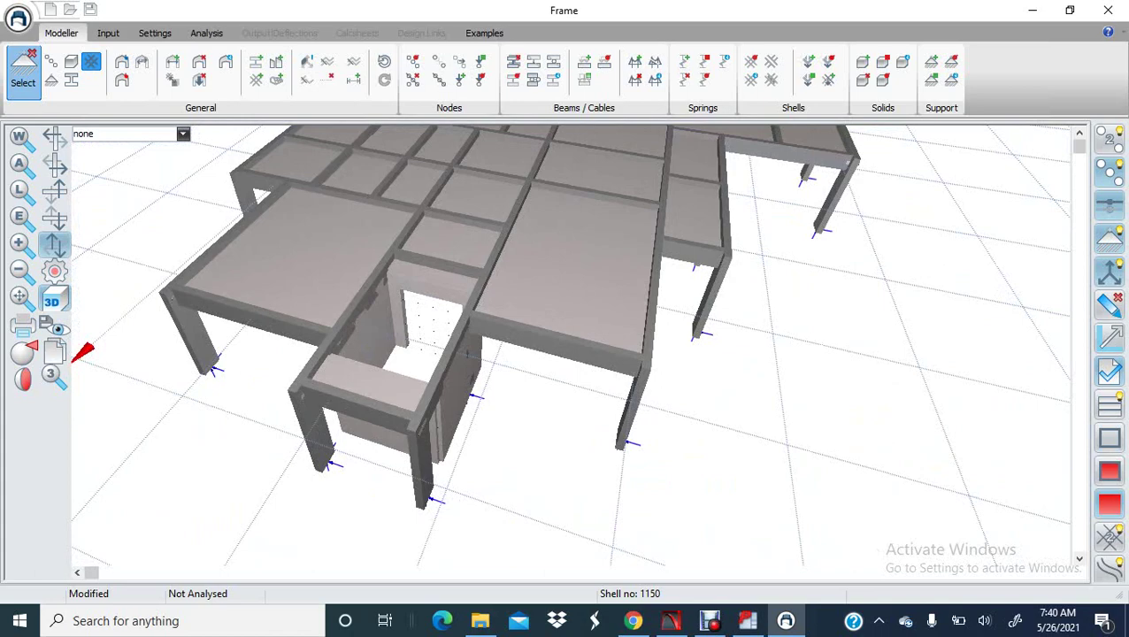
middle_drag(427, 427, 439, 476)
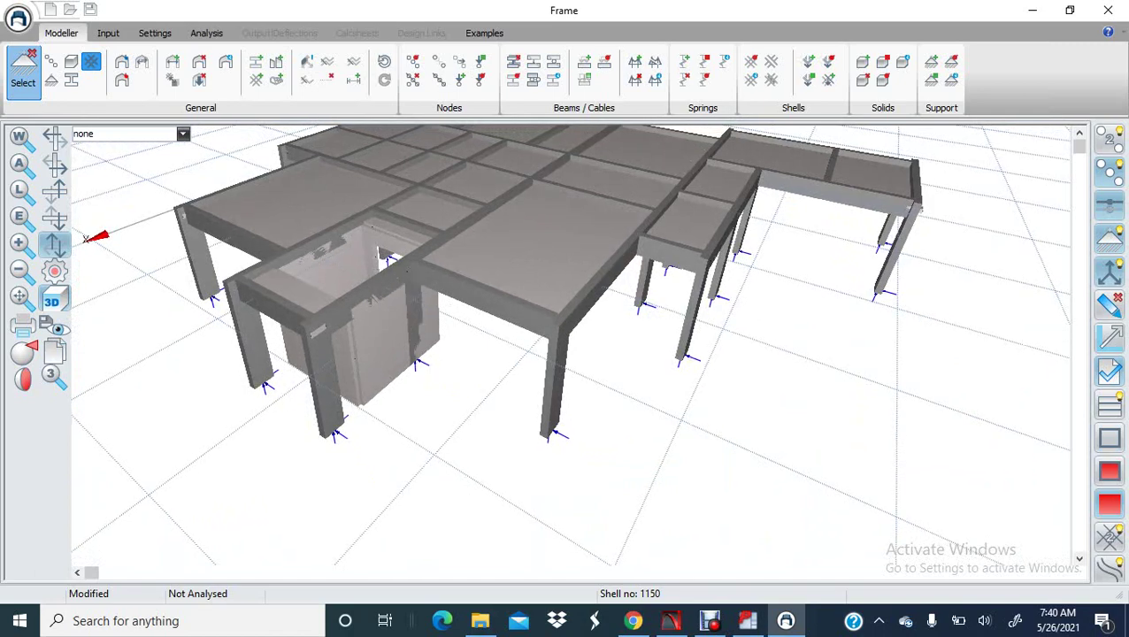
click(55, 245)
click(55, 245)
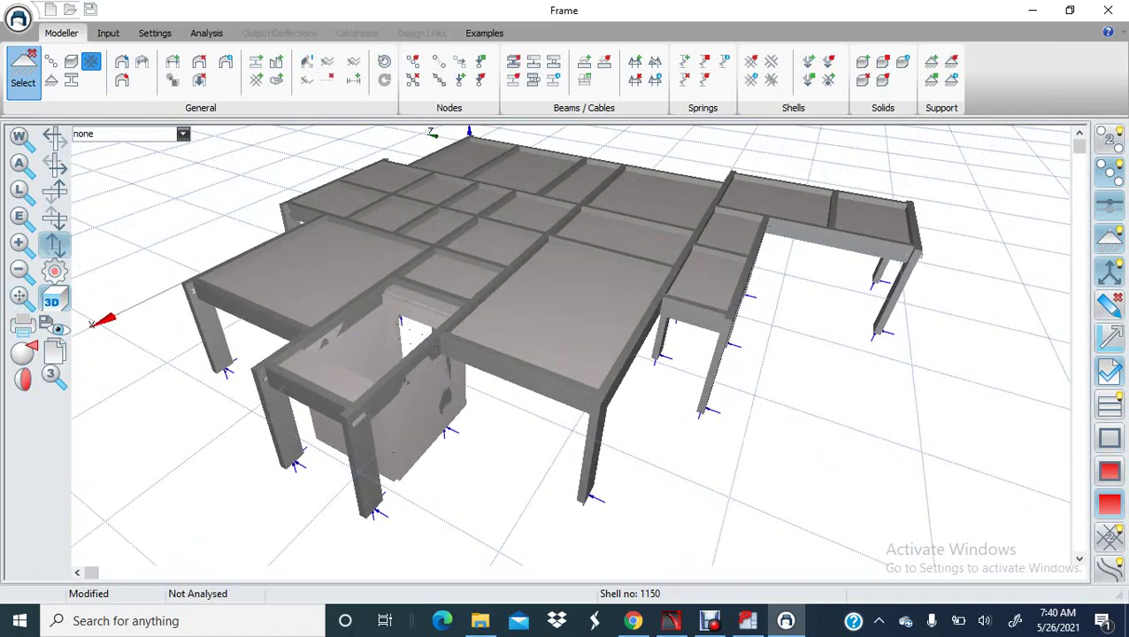
click(55, 245)
click(55, 300)
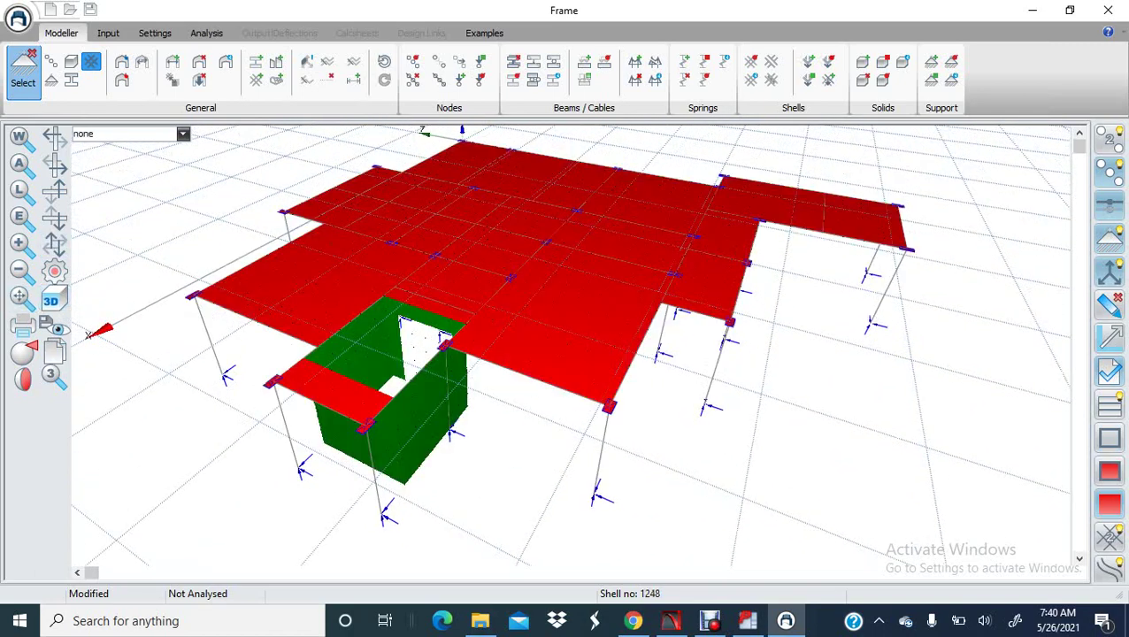
- Delete all loose nodes from the model and show the shell mesh lines again
scroll(404, 414, down, 3)
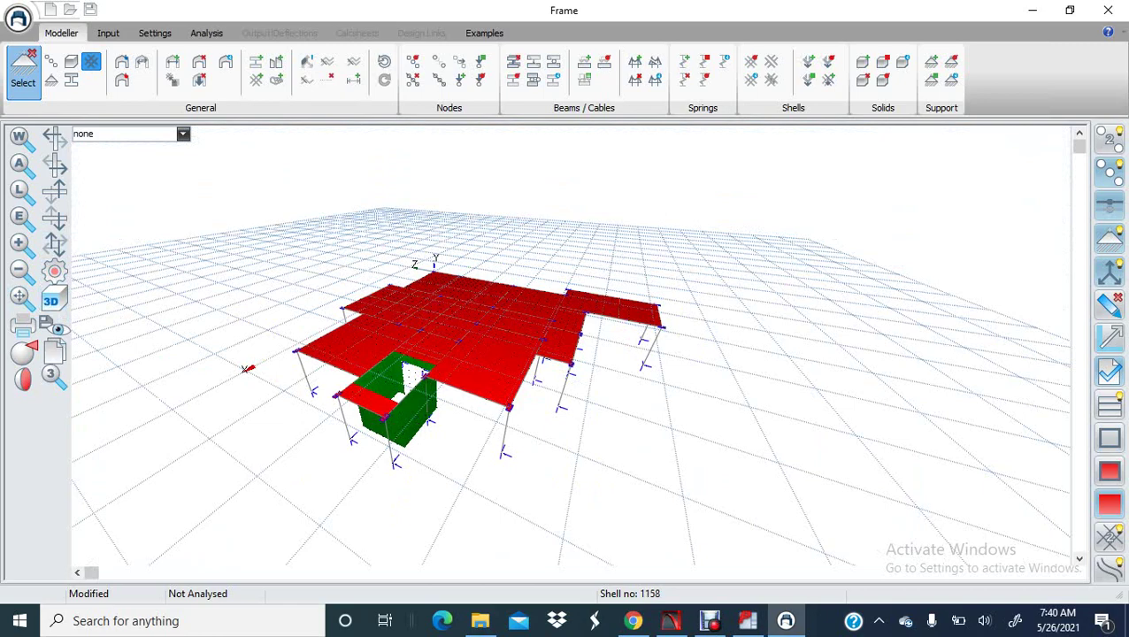
click(414, 80)
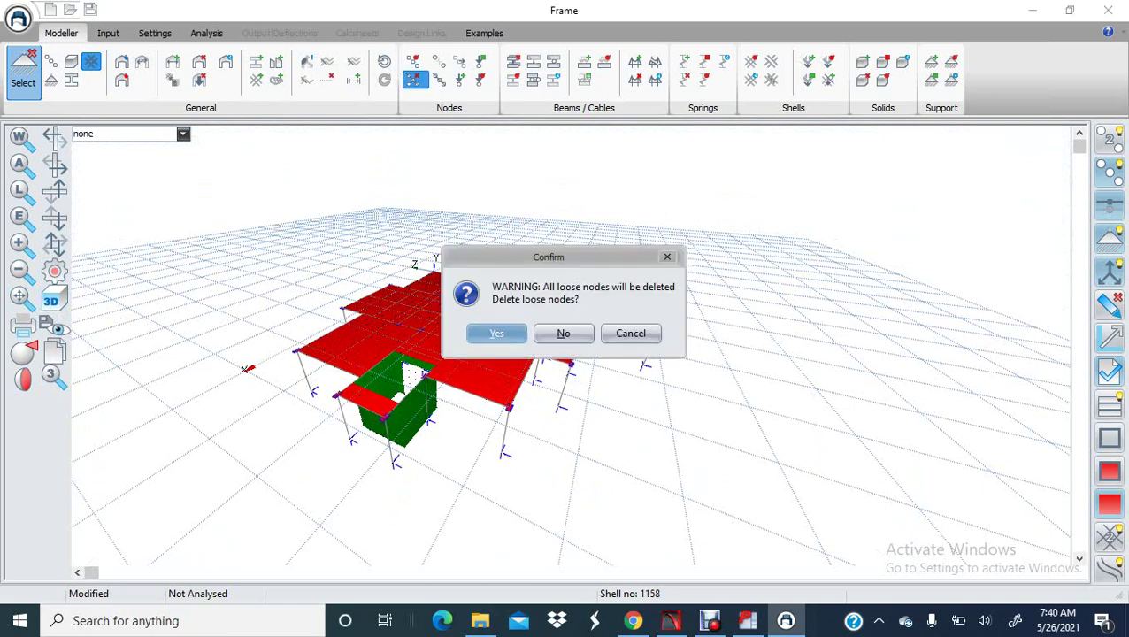
click(497, 332)
scroll(460, 379, up, 5)
scroll(486, 346, up, 3)
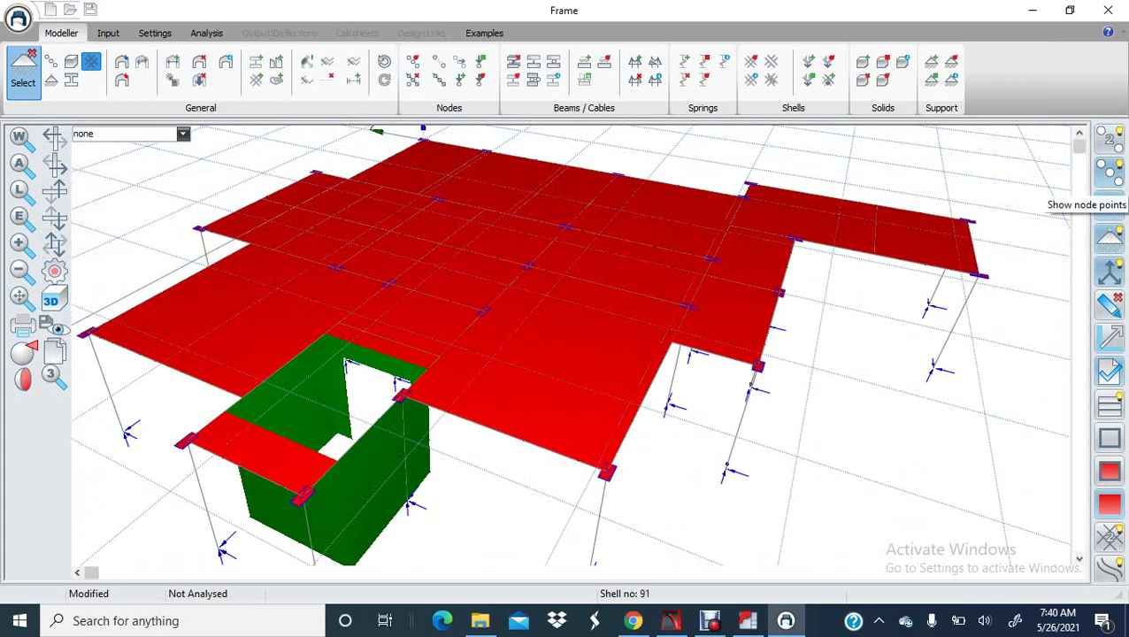
click(1109, 204)
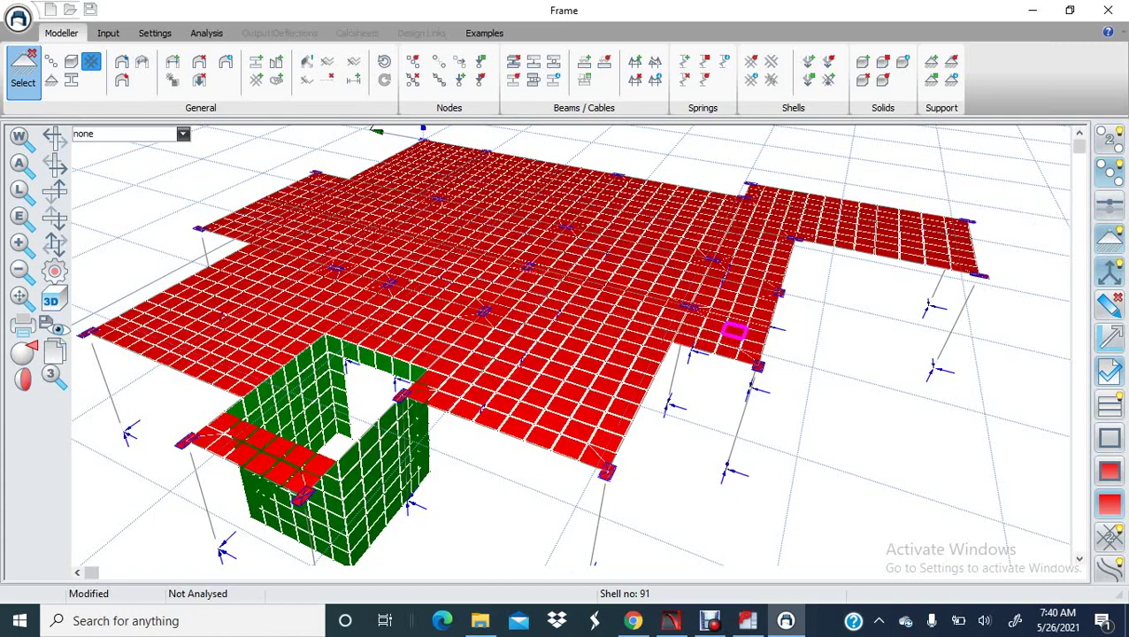
- Select all beams and shells of the storey and generate 3 linear increments with X 0, Y 3 and Z 0
scroll(486, 347, down, 5)
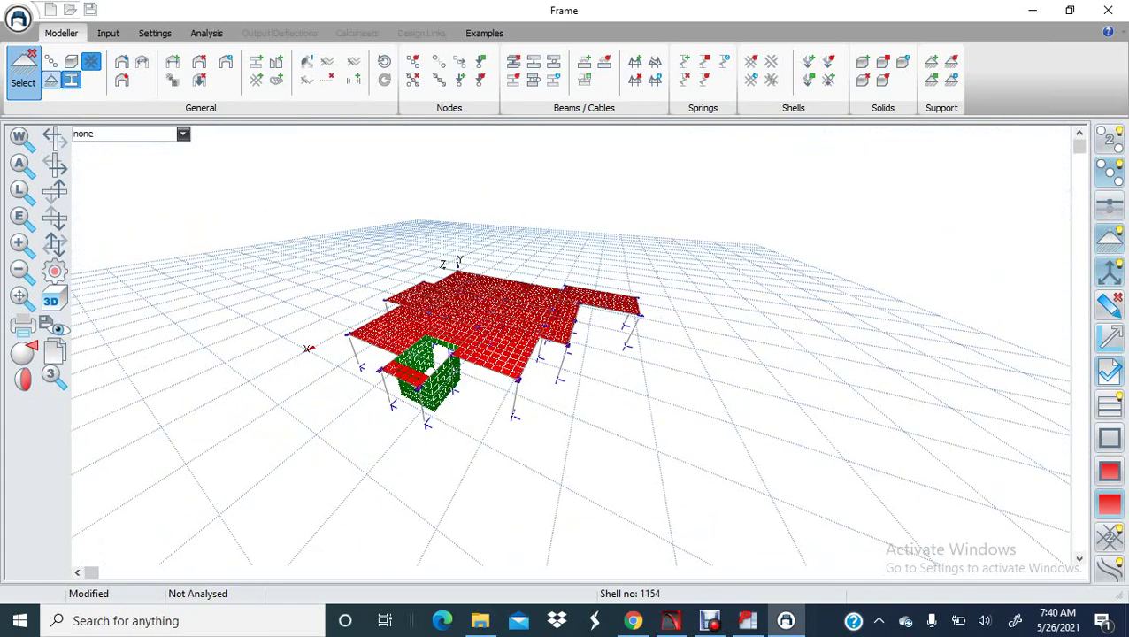
drag(238, 238, 846, 467)
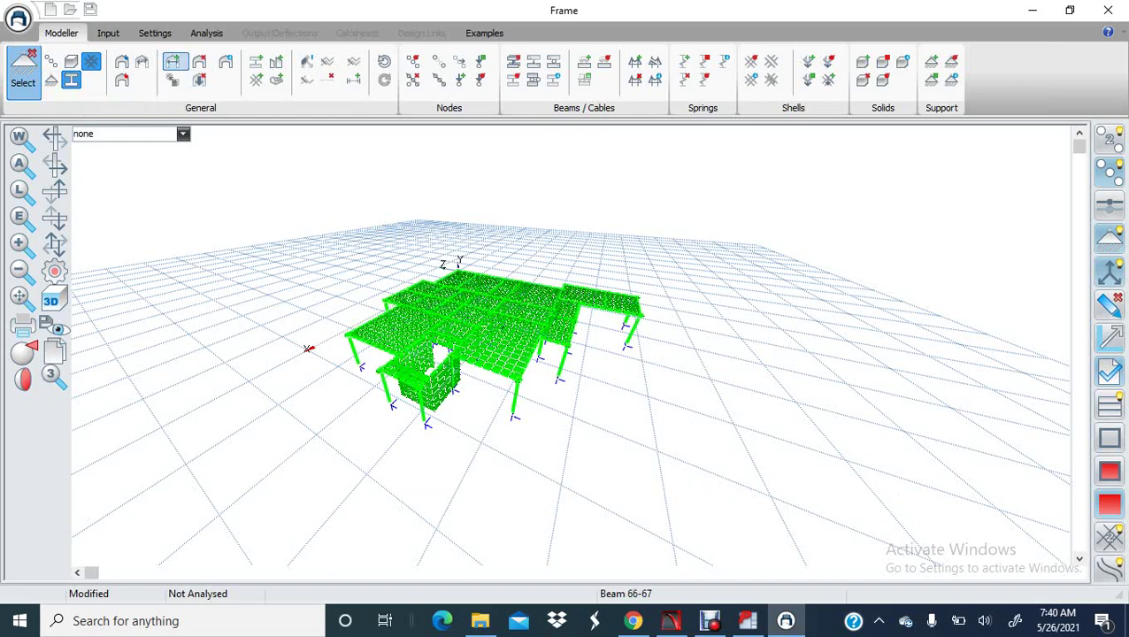
click(173, 62)
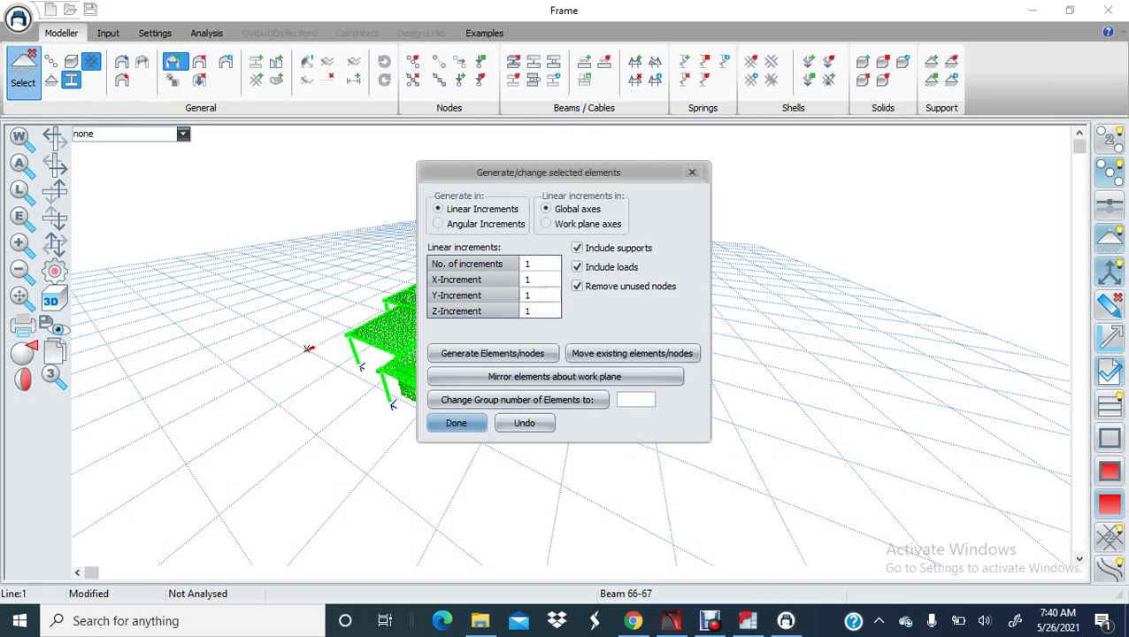
text(3)
click(540, 280)
key(Up)
text(3)
key(Return)
text(0)
key(Return)
click(493, 353)
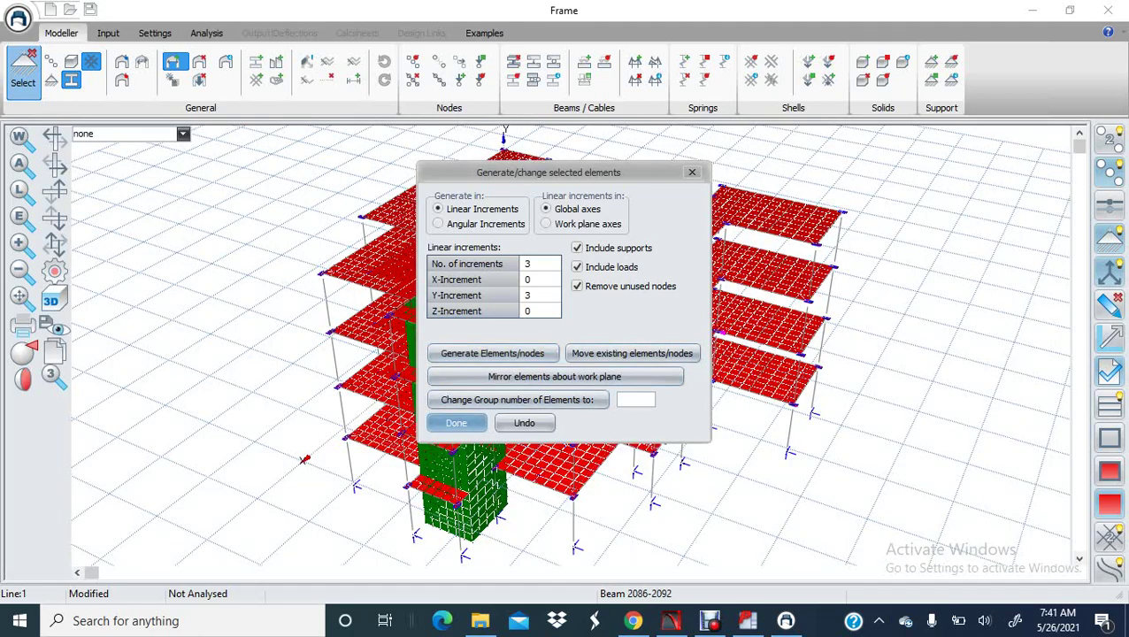
click(457, 422)
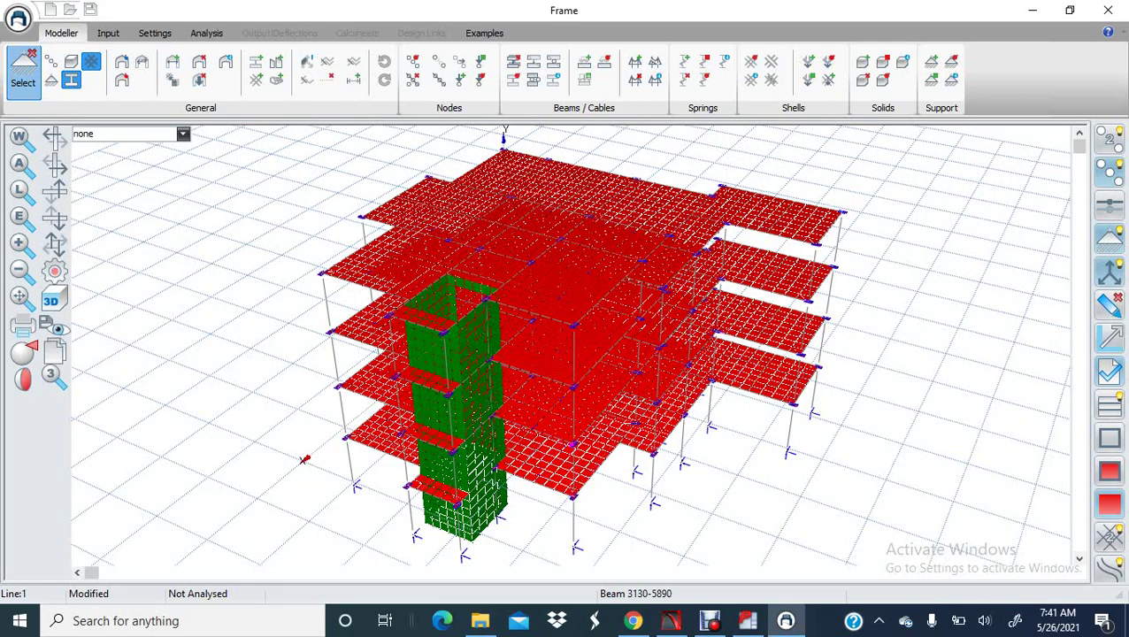
- Examine the multi-storey frame and wall shaft from several directions, without mesh lines and in rendered 3D
middle_drag(456, 423, 415, 355)
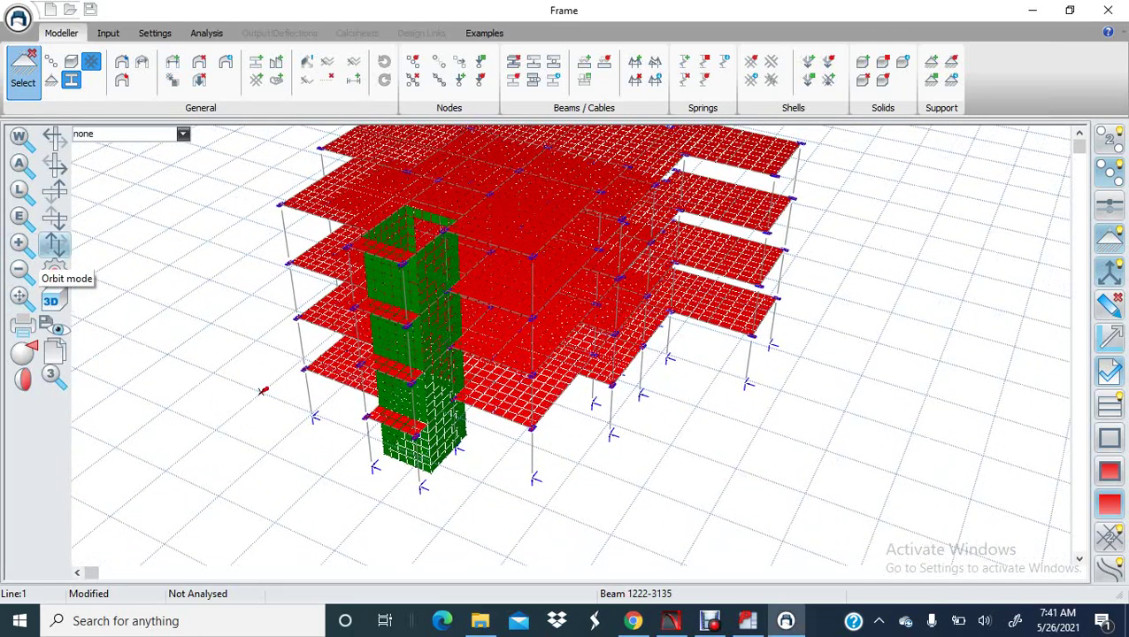
click(53, 247)
drag(531, 265, 566, 341)
drag(297, 447, 254, 388)
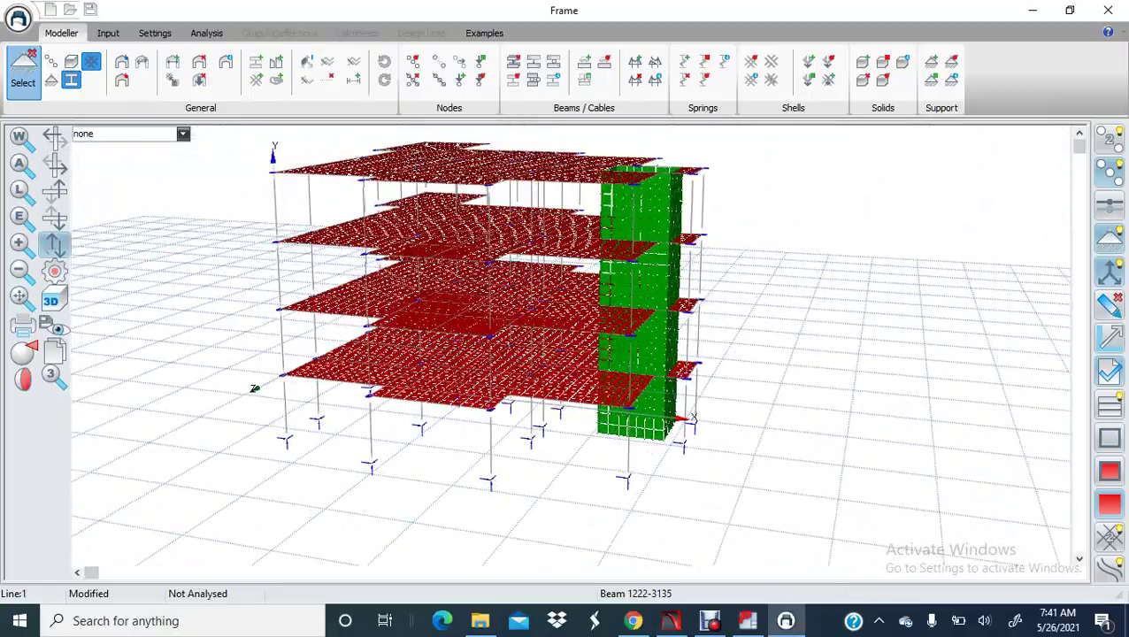
click(55, 245)
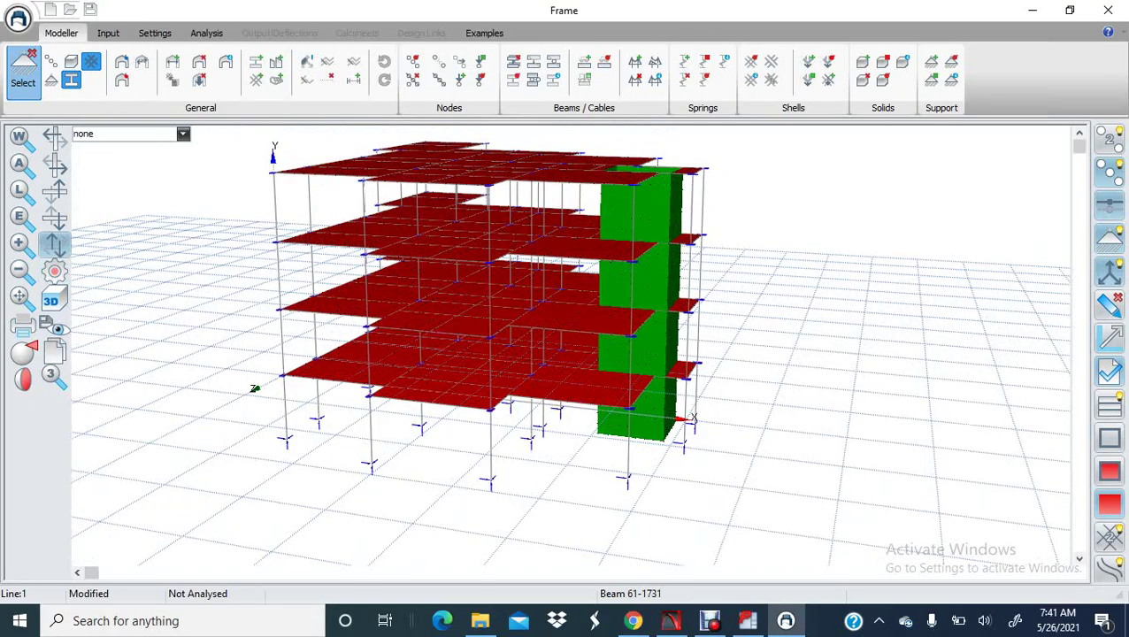
middle_drag(530, 345, 743, 321)
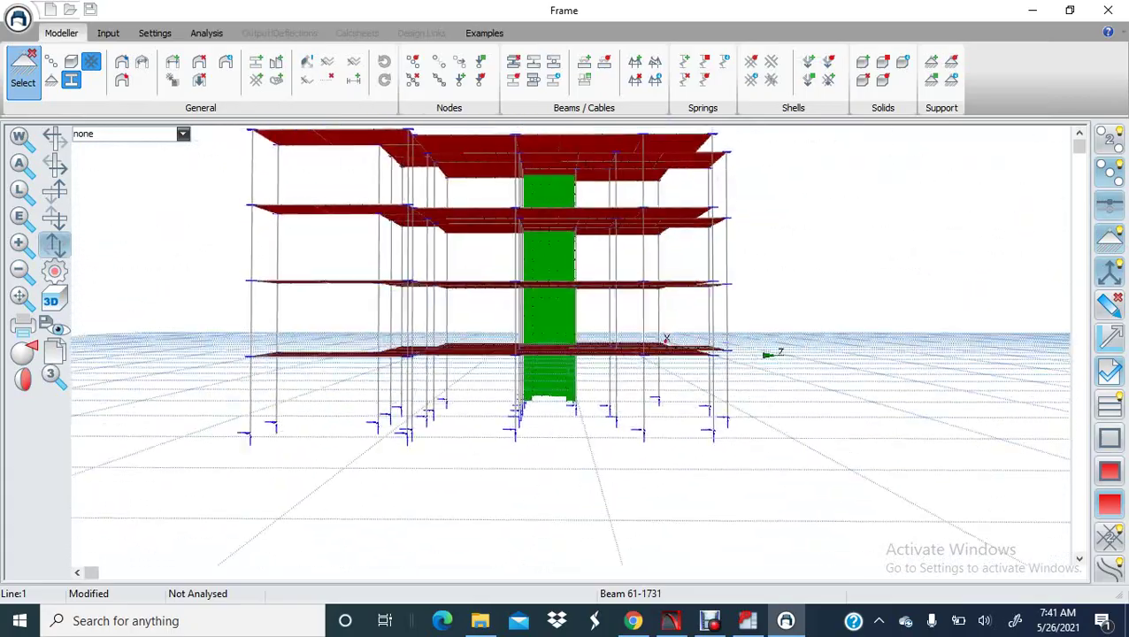
drag(643, 311, 735, 316)
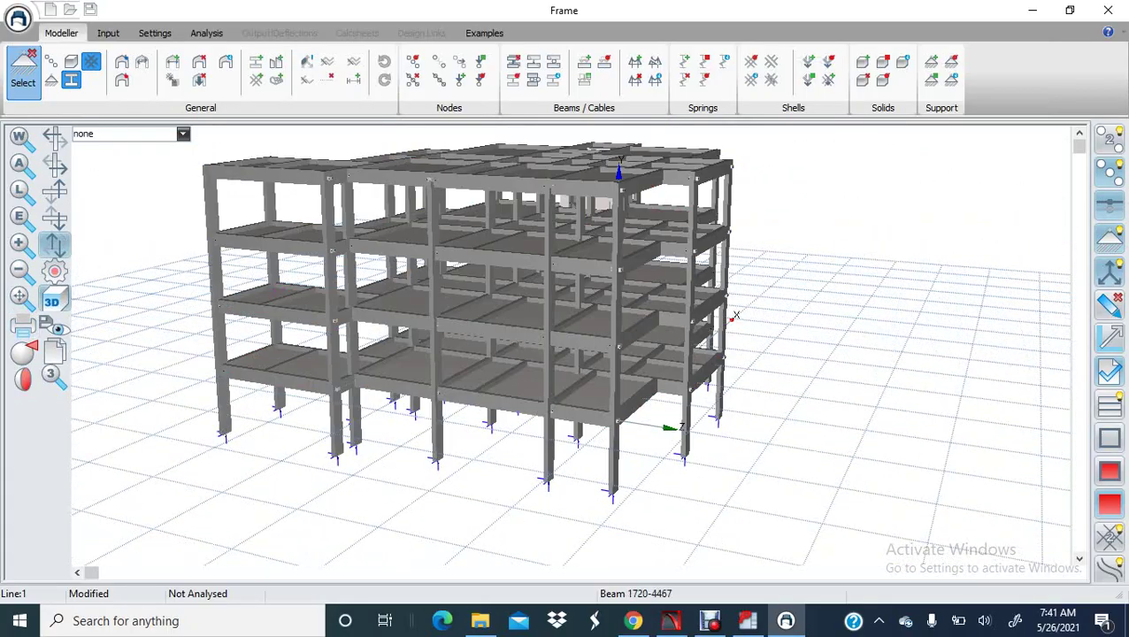
middle_drag(619, 328, 437, 358)
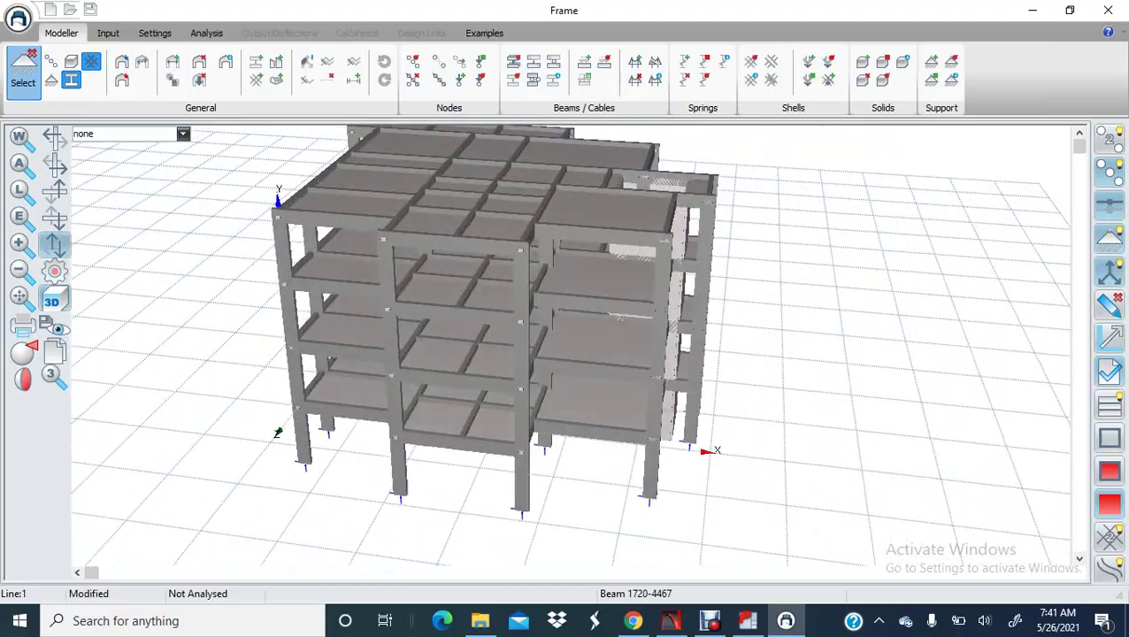
- Try to run the frame analysis and review the error and warning list
middle_drag(531, 363, 217, 389)
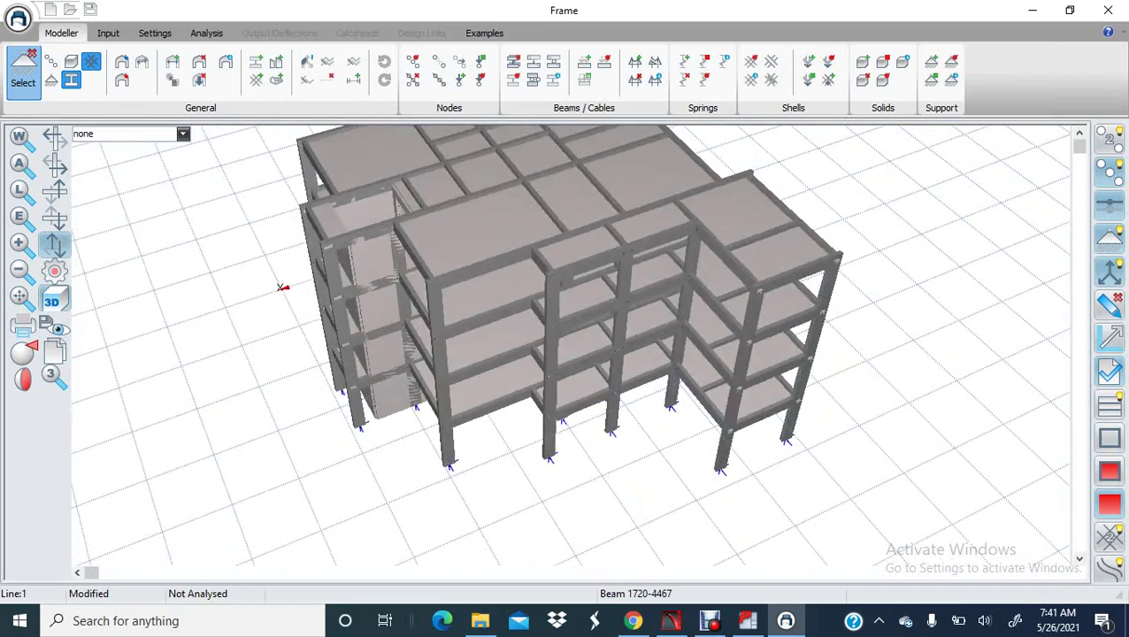
middle_drag(402, 358, 369, 381)
scroll(368, 381, down, 4)
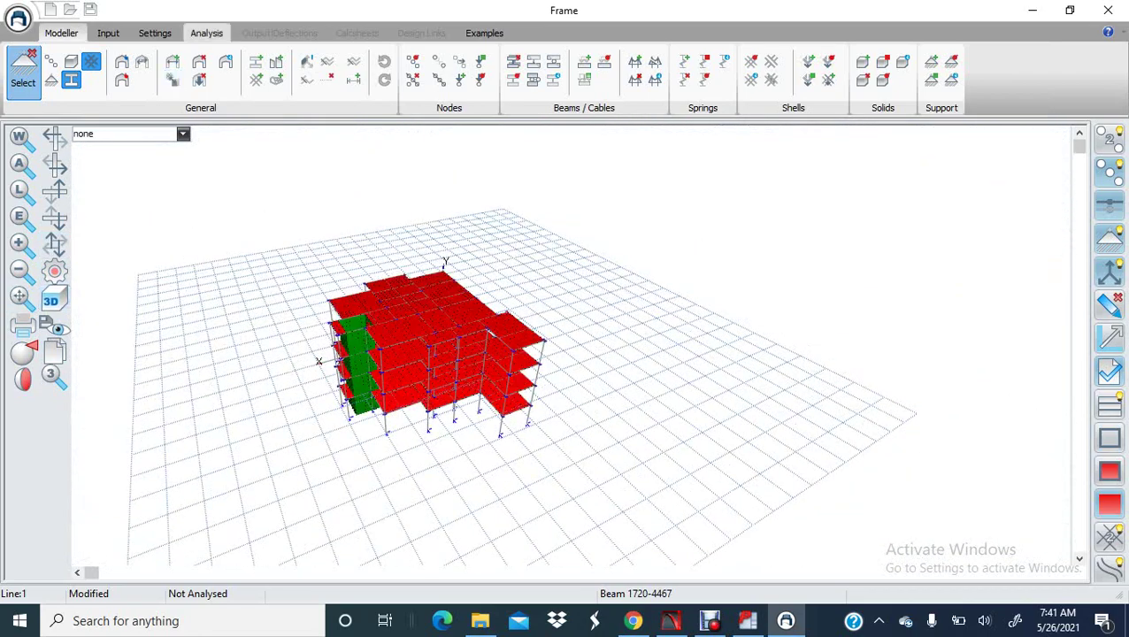
click(206, 33)
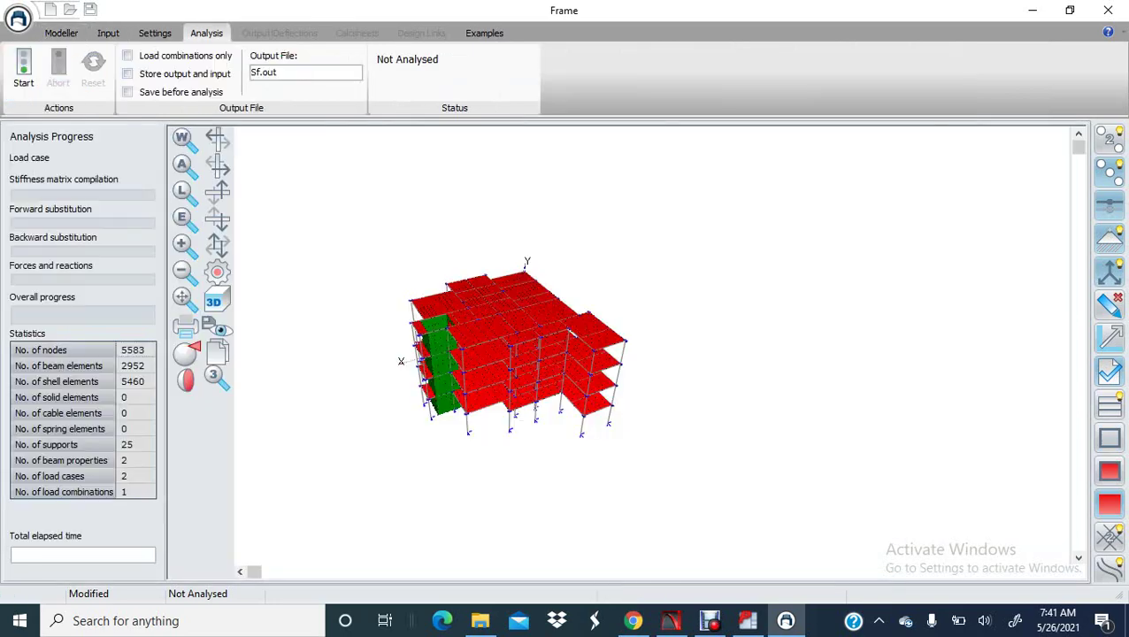
click(23, 69)
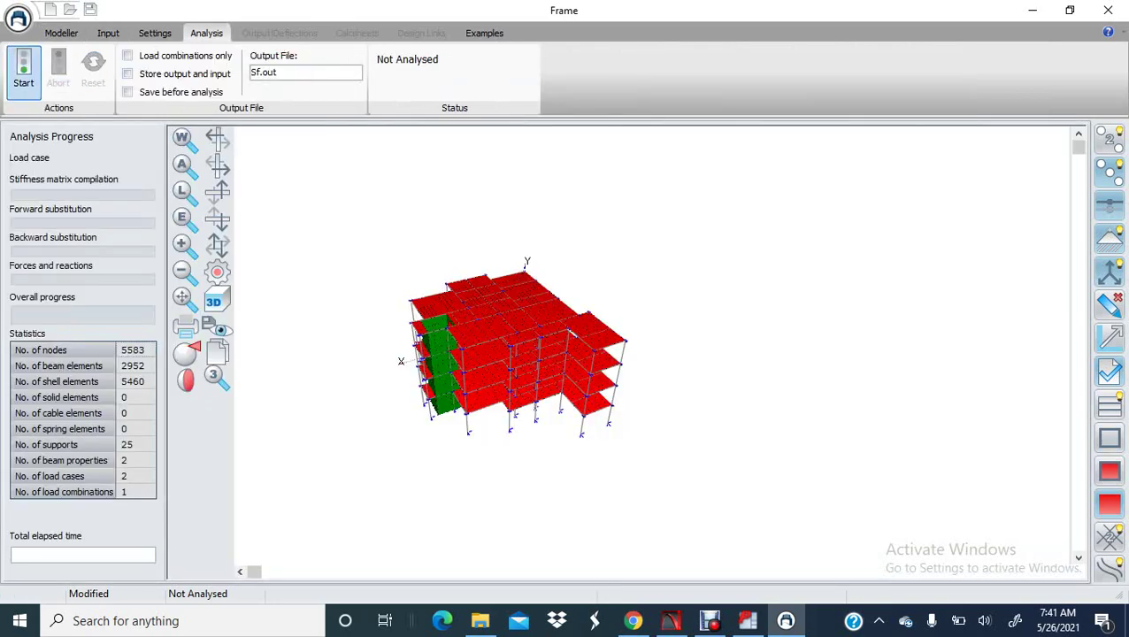
click(625, 367)
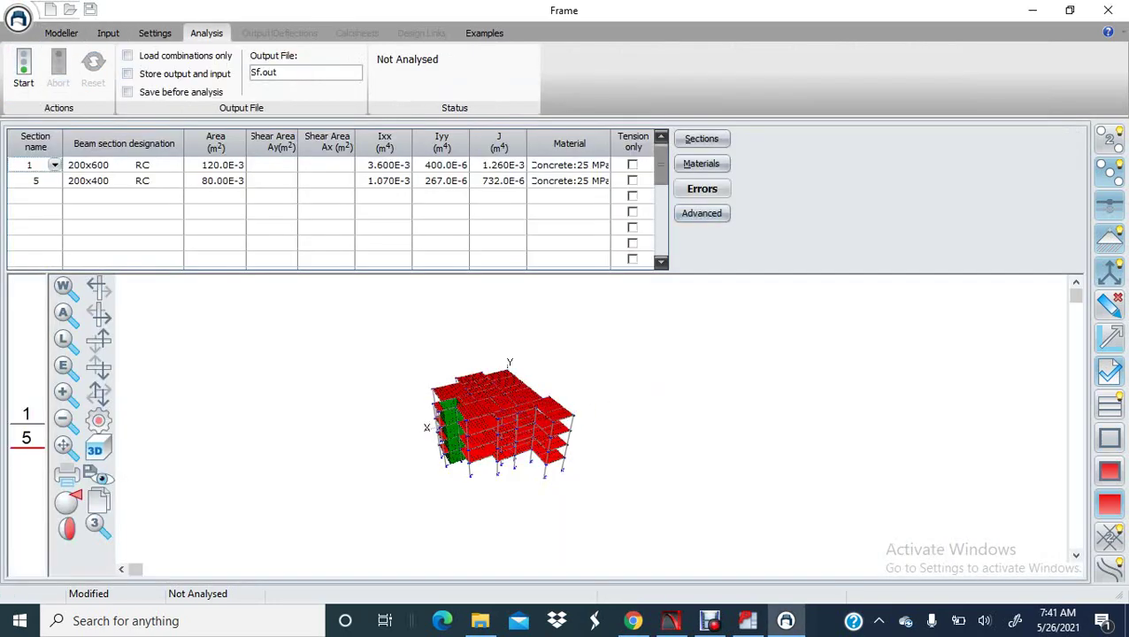
click(702, 188)
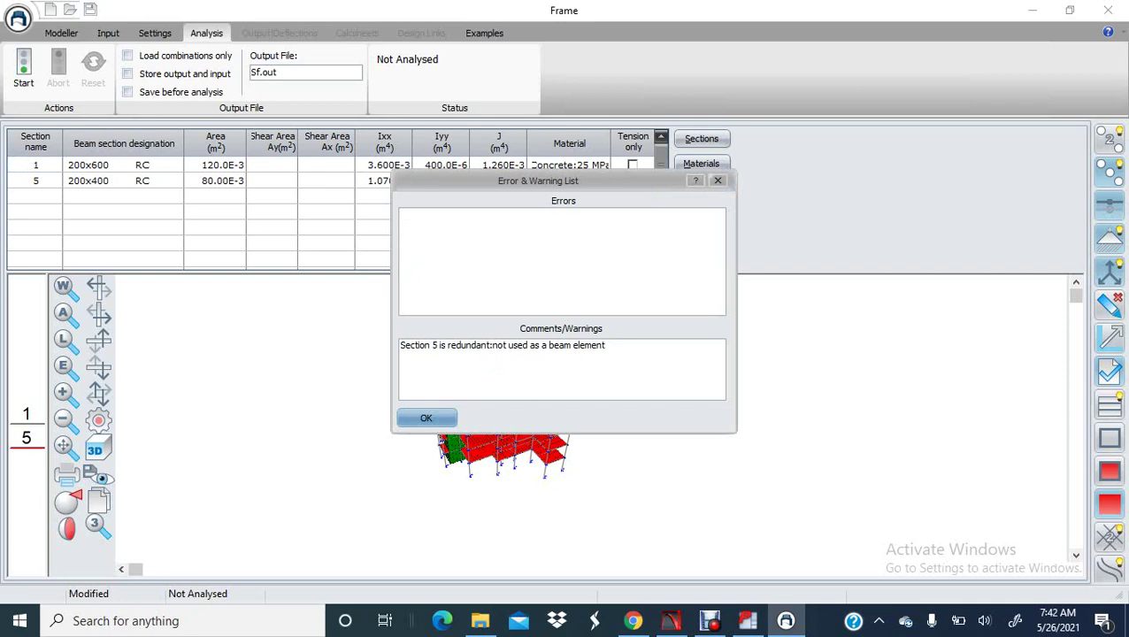
key(Return)
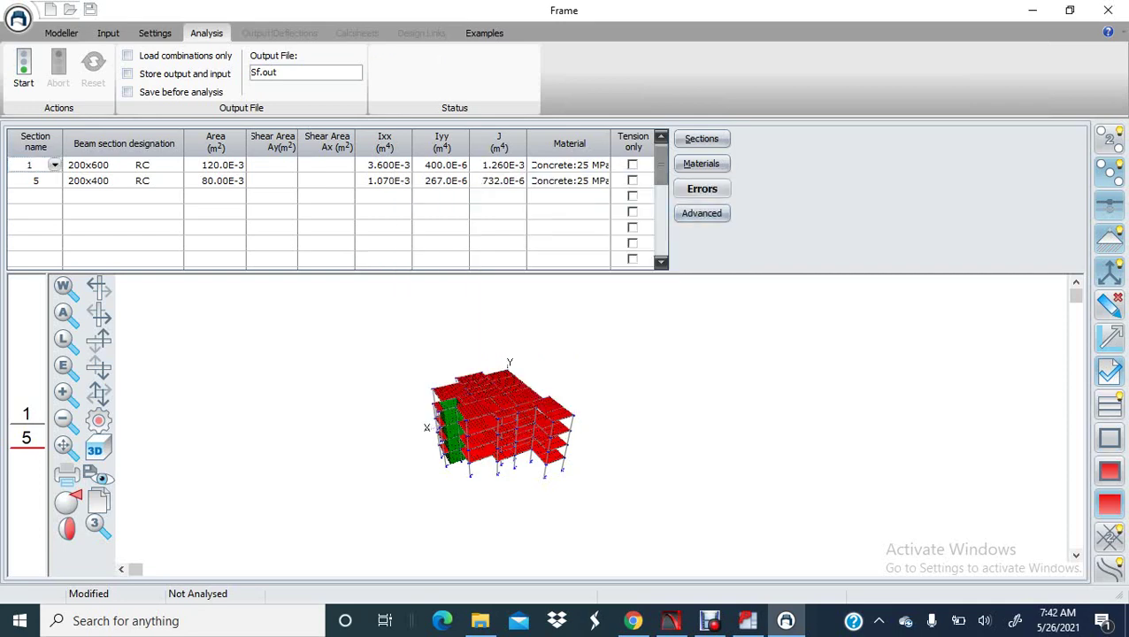
- Delete the redundant 200x400 beam section and run the linear analysis
right_click(42, 180)
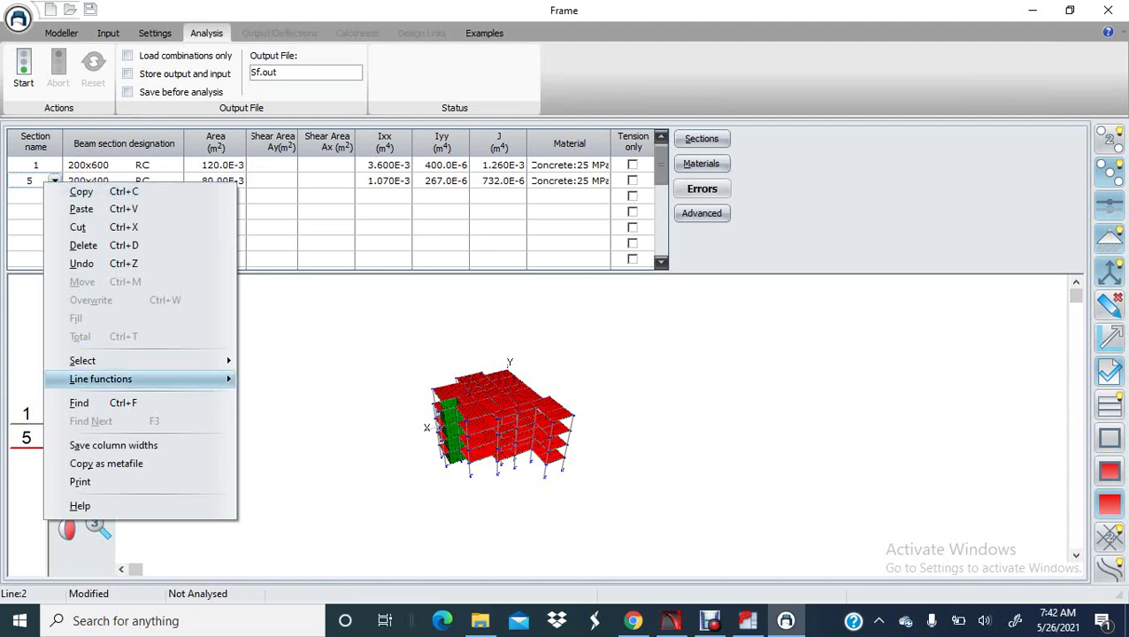
mouse_move(133, 379)
click(281, 397)
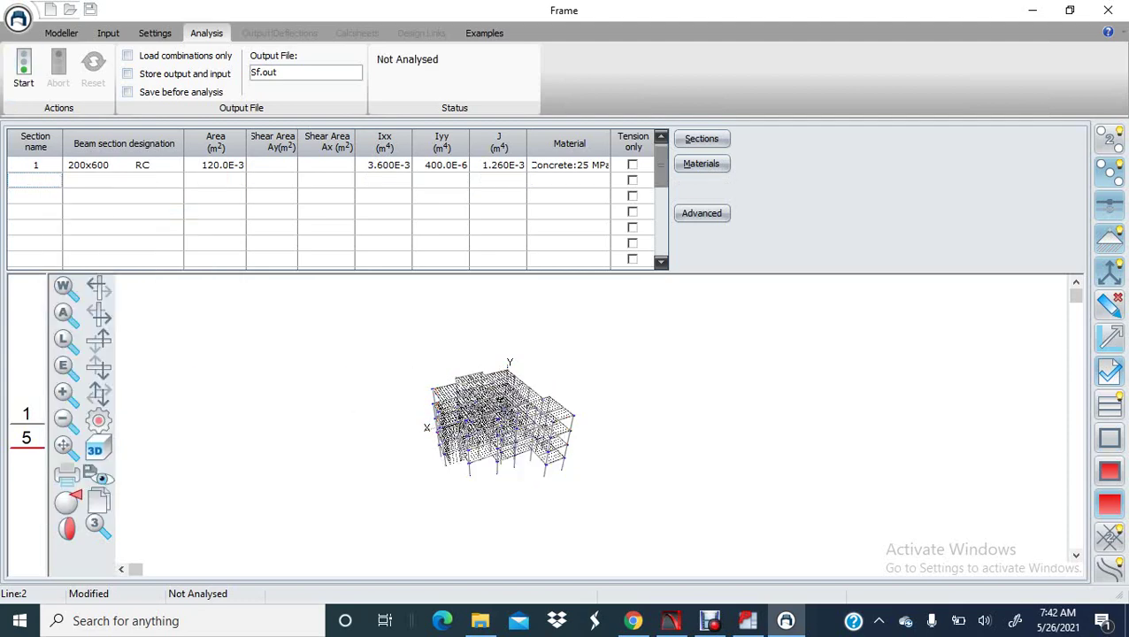
click(24, 67)
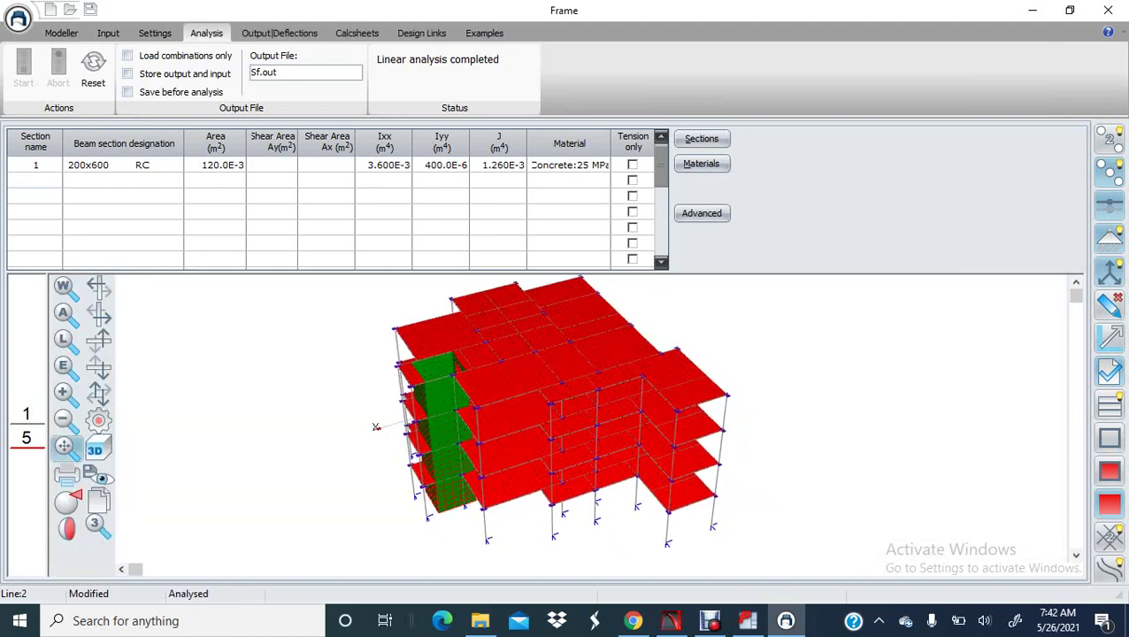
- Display the deflection results for load case D and the top x' direction reinforcement contours for the slabs and walls
click(279, 33)
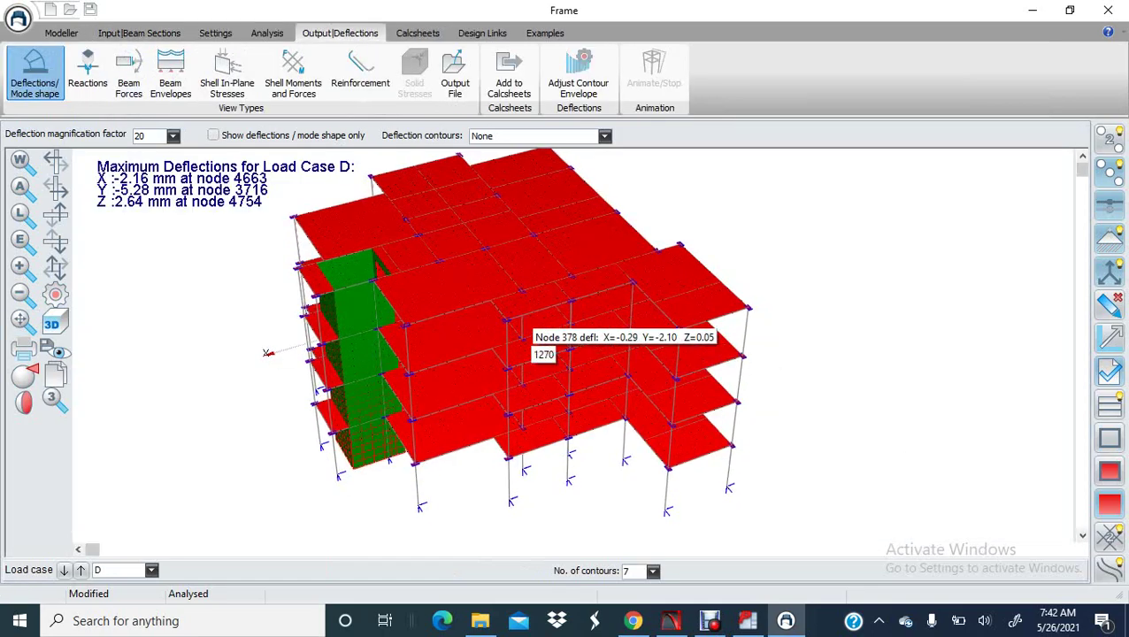
click(54, 268)
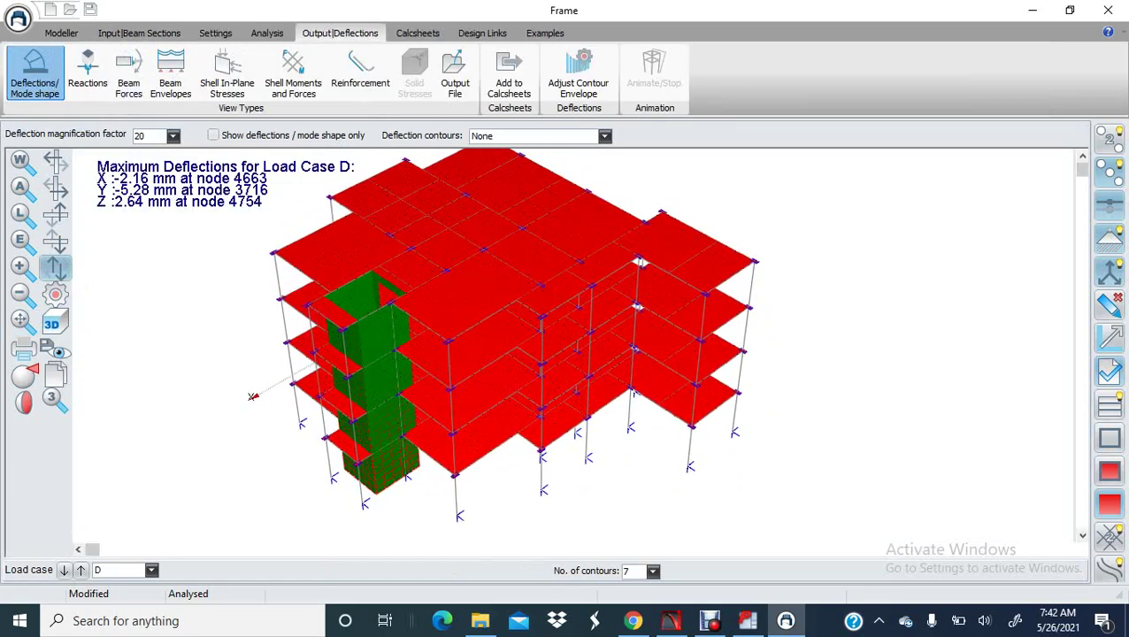
click(54, 267)
click(55, 267)
click(55, 267)
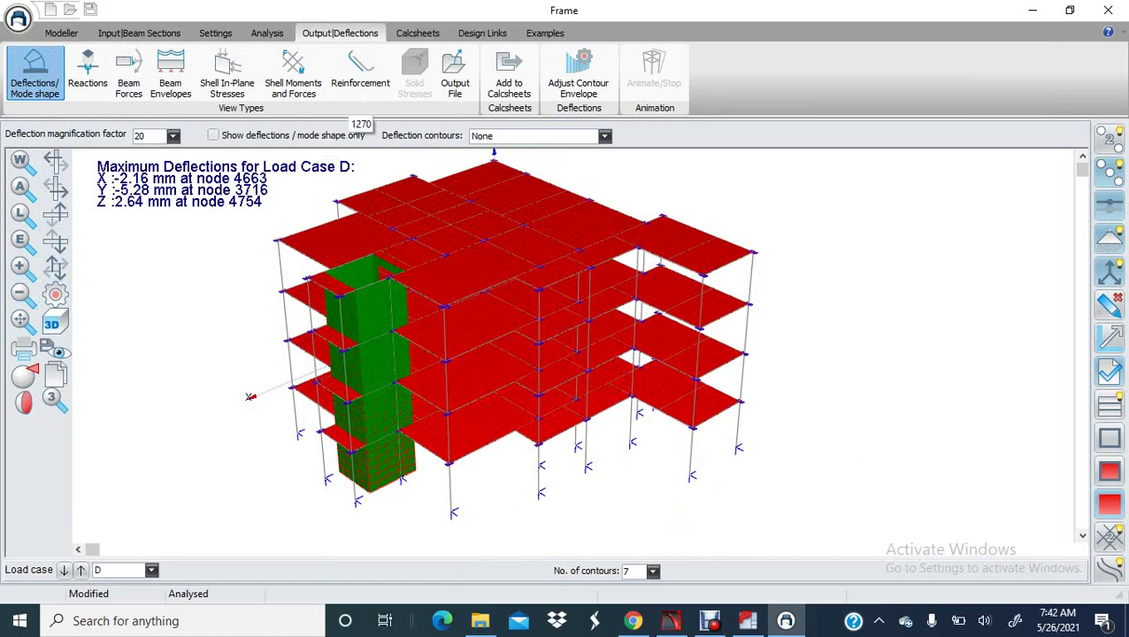
click(360, 73)
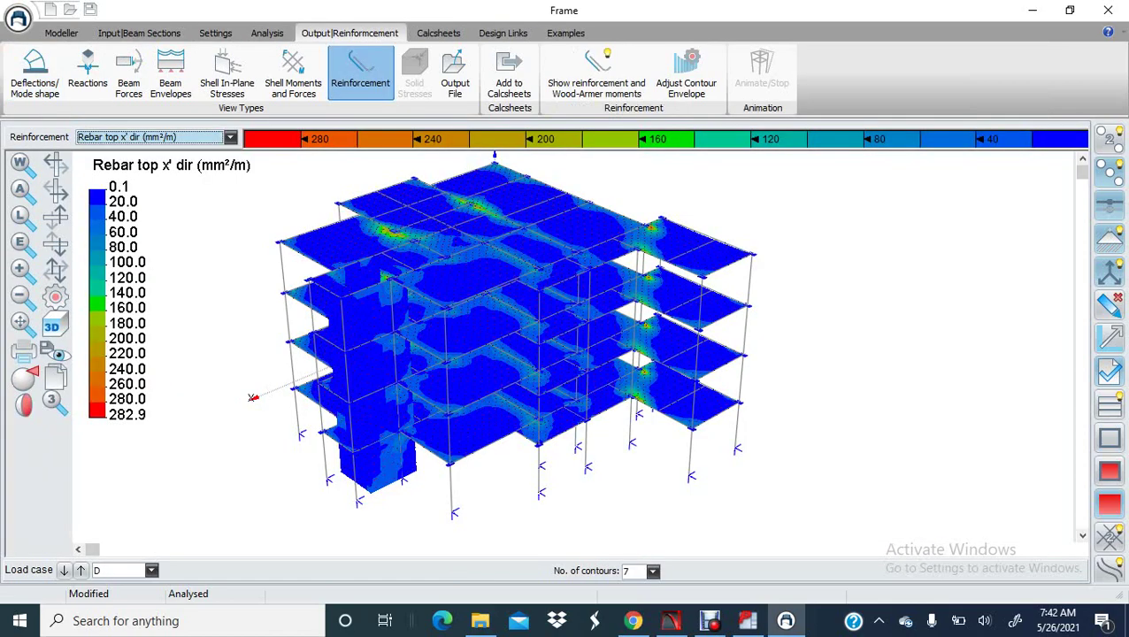
middle_drag(531, 319, 512, 325)
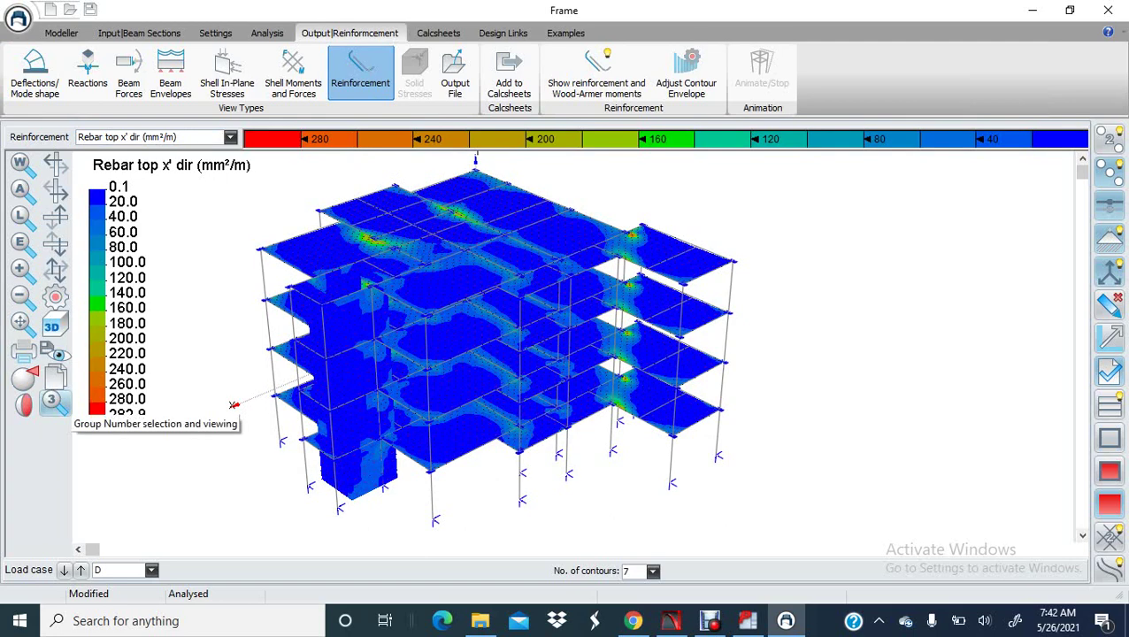
- Return to the model and set an orthogonal plan view along the Y axis
click(61, 32)
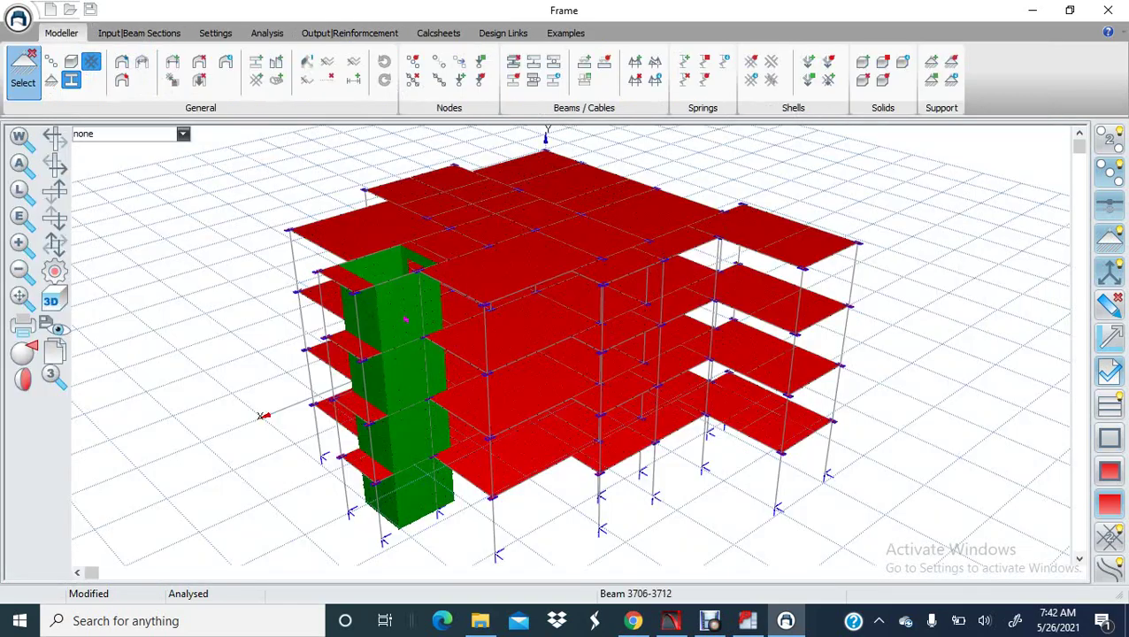
middle_drag(378, 330, 349, 289)
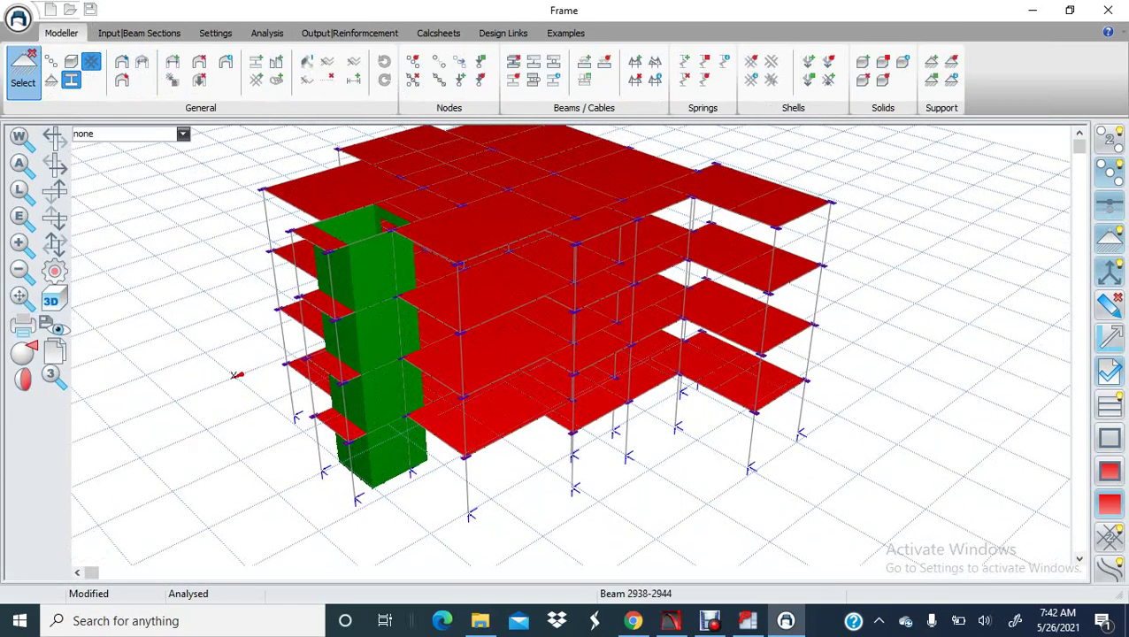
click(55, 245)
drag(238, 386, 266, 440)
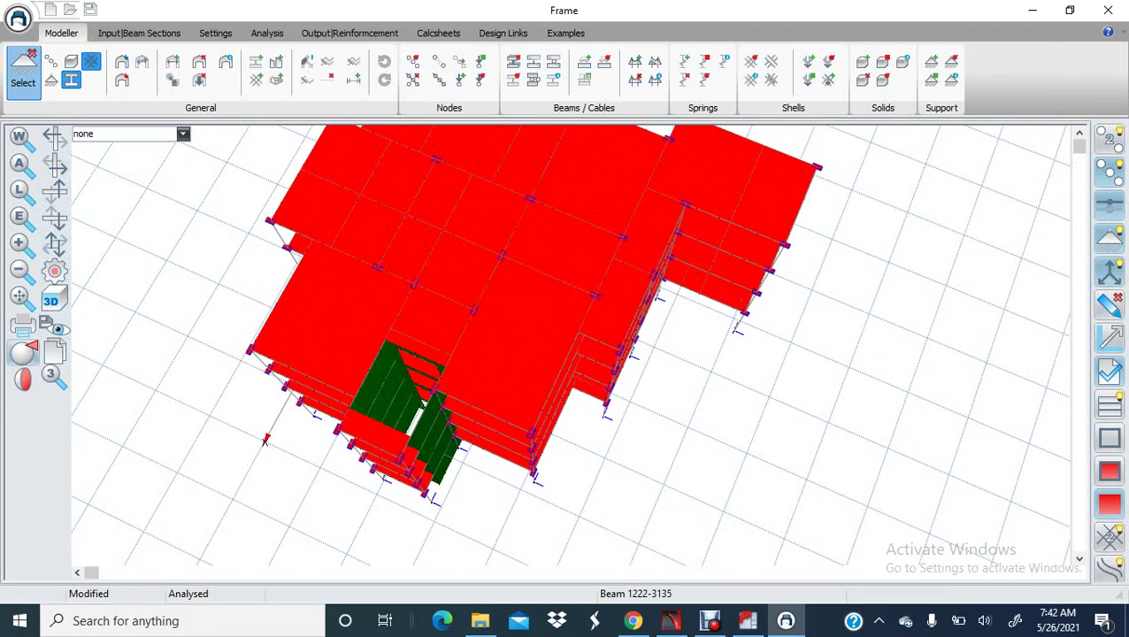
click(23, 353)
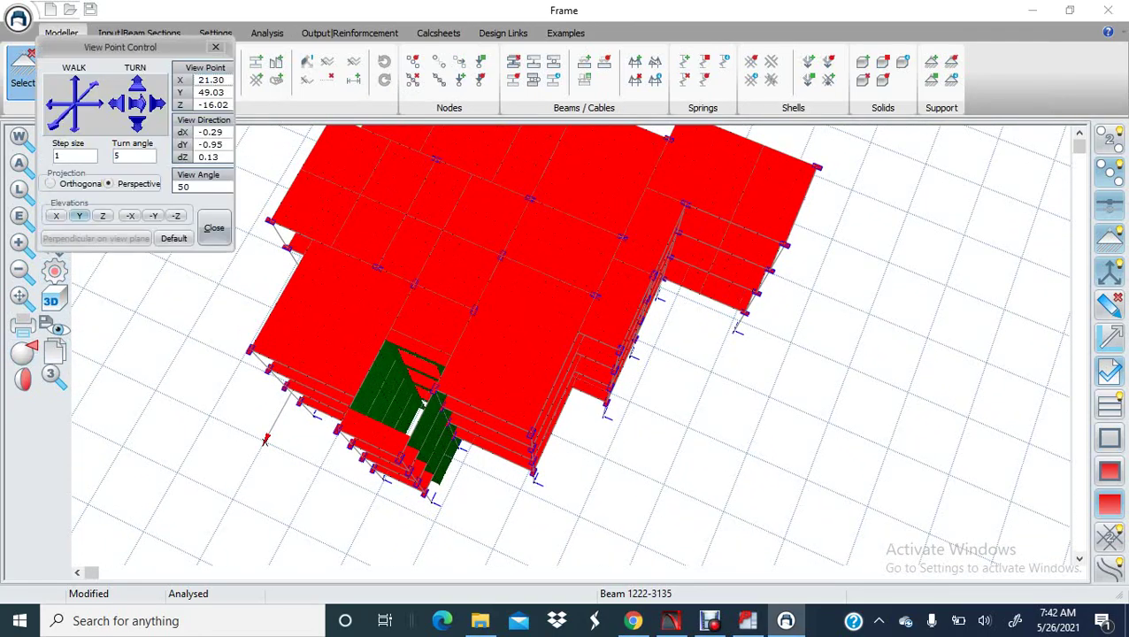
click(80, 215)
click(52, 183)
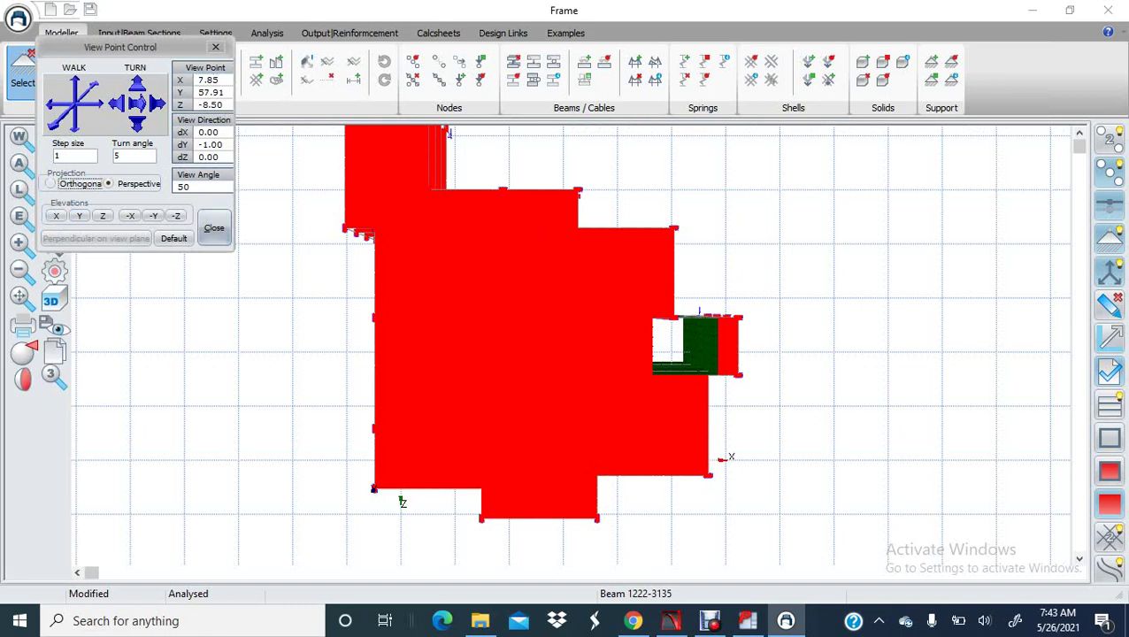
click(213, 227)
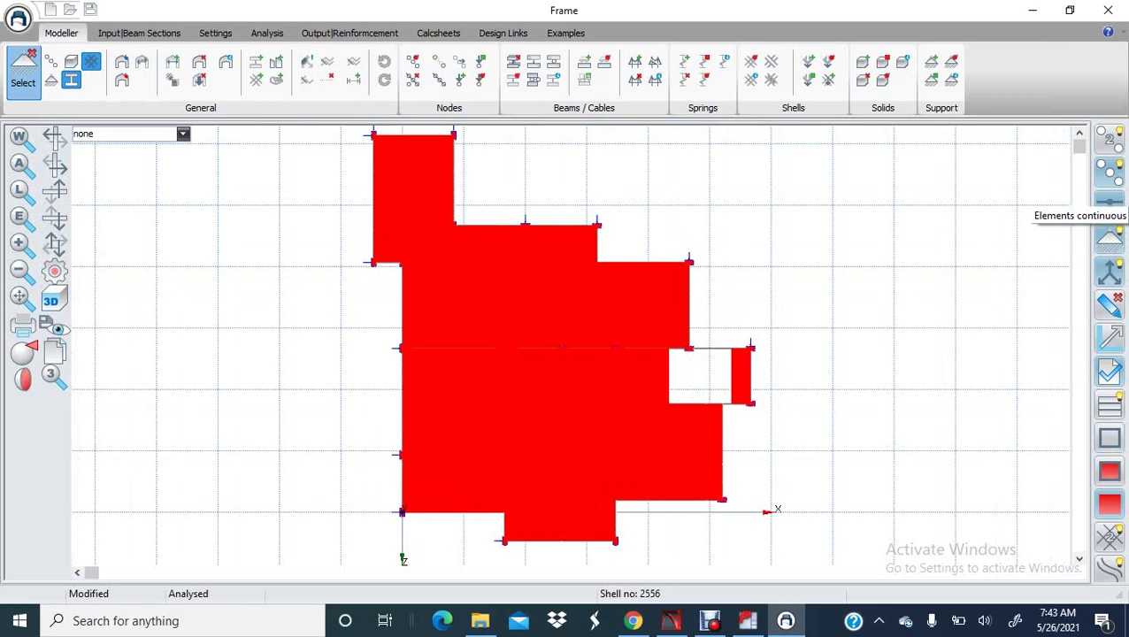
- Turn off the continuous element display and exclude beams from element selection
click(1109, 202)
middle_drag(669, 387, 549, 293)
scroll(551, 291, up, 6)
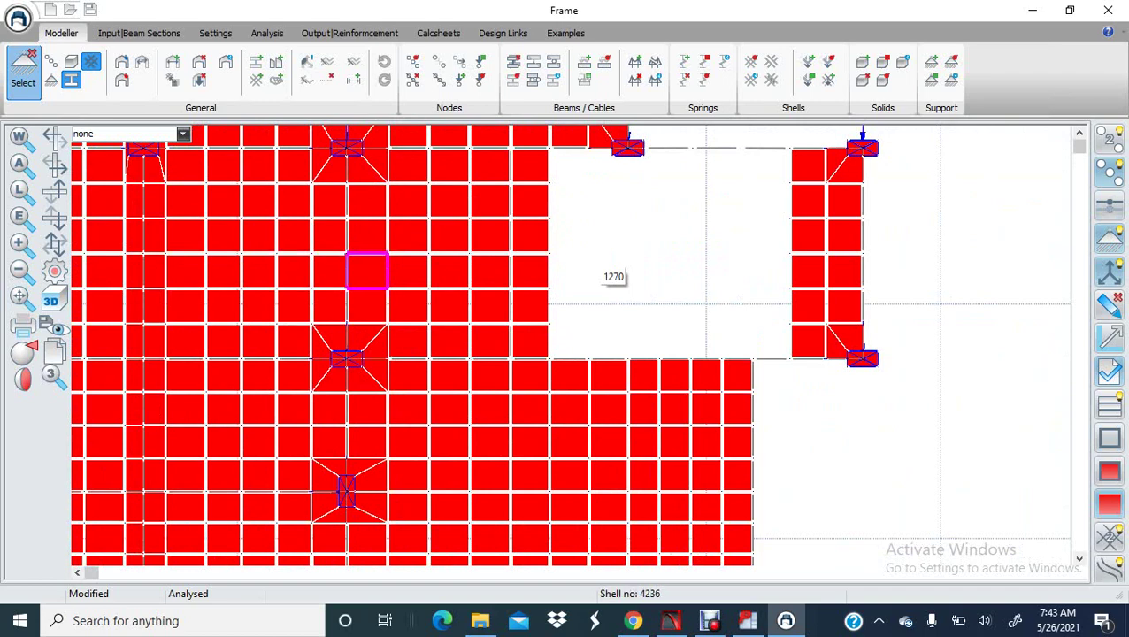
click(71, 80)
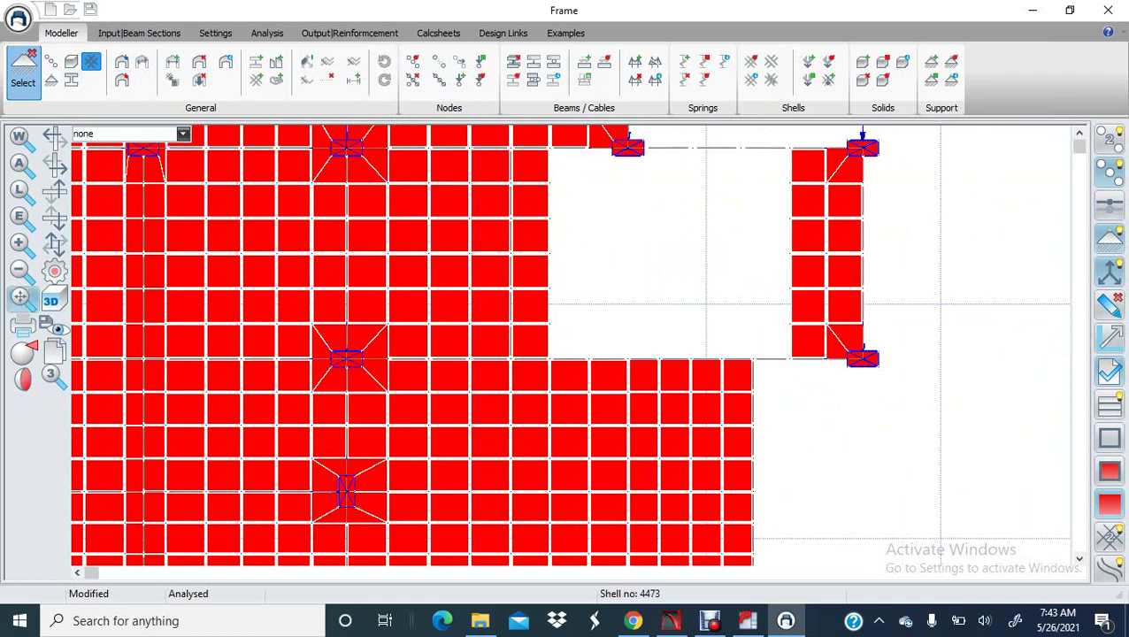
- Window-select the lift shaft's wall shells along the two horizontal edges of the slab opening in plan
middle_drag(566, 336, 569, 346)
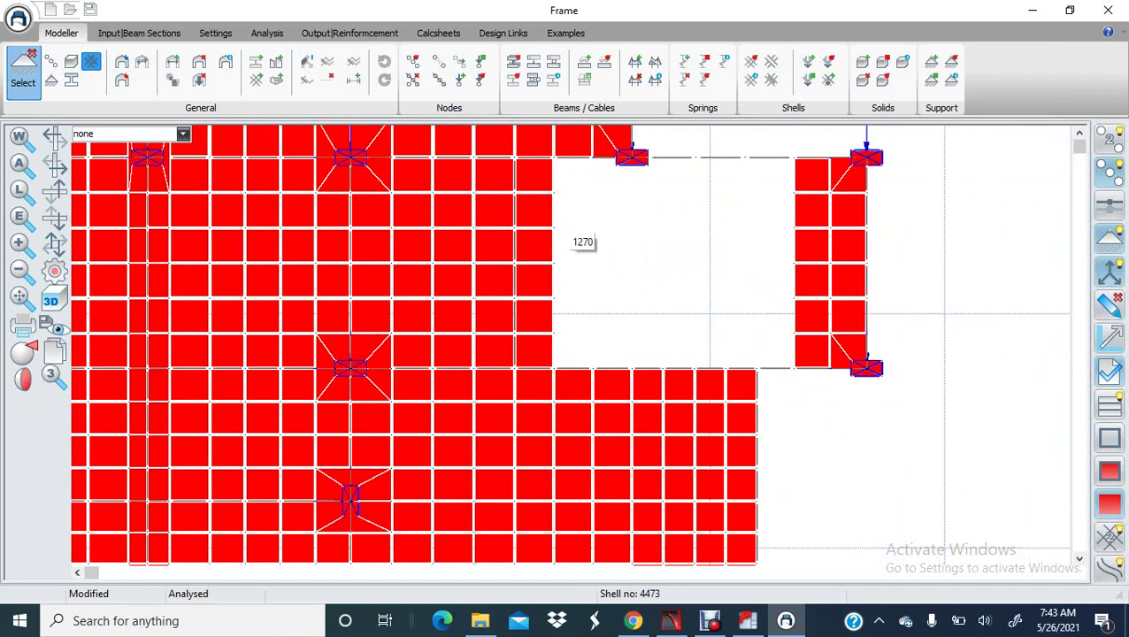
scroll(562, 182, up, 2)
scroll(550, 159, down, 2)
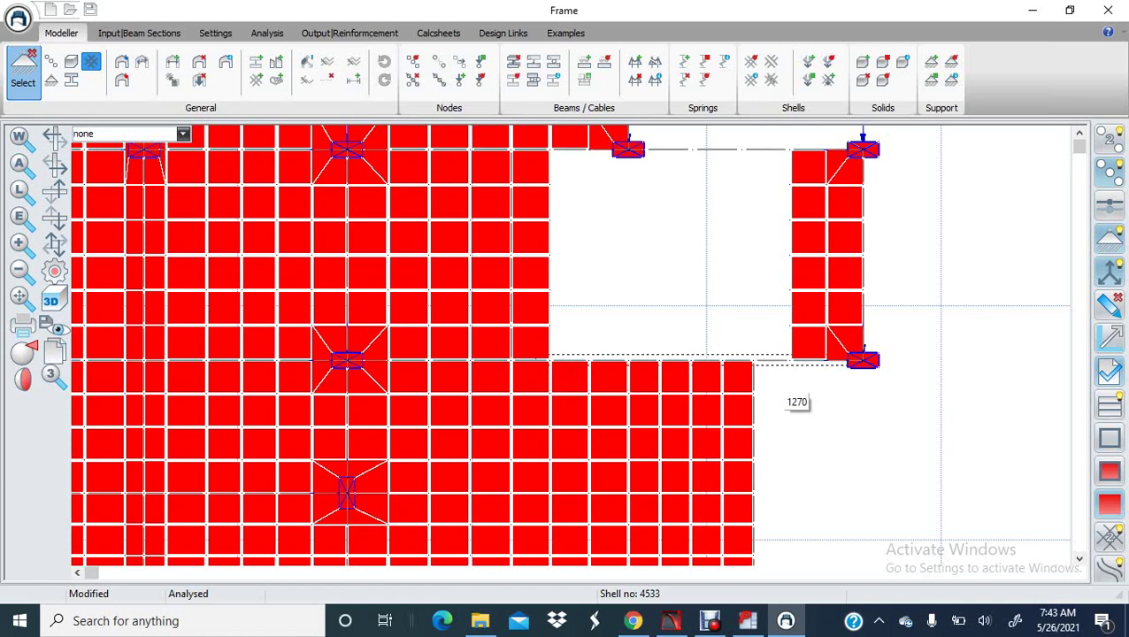
middle_drag(711, 211, 692, 280)
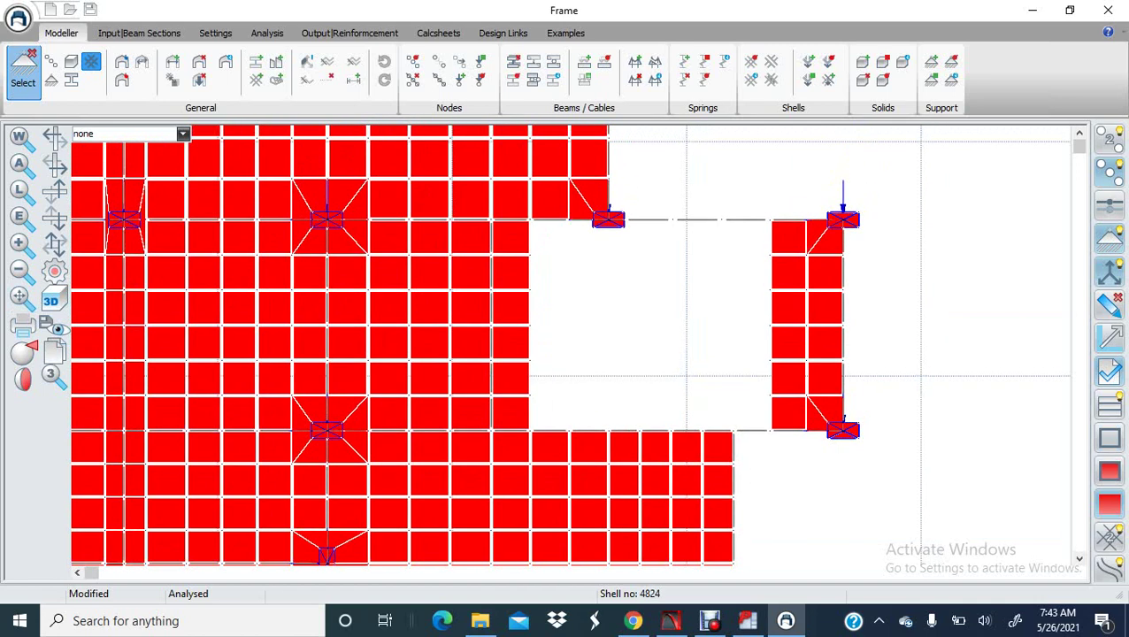
scroll(544, 224, up, 2)
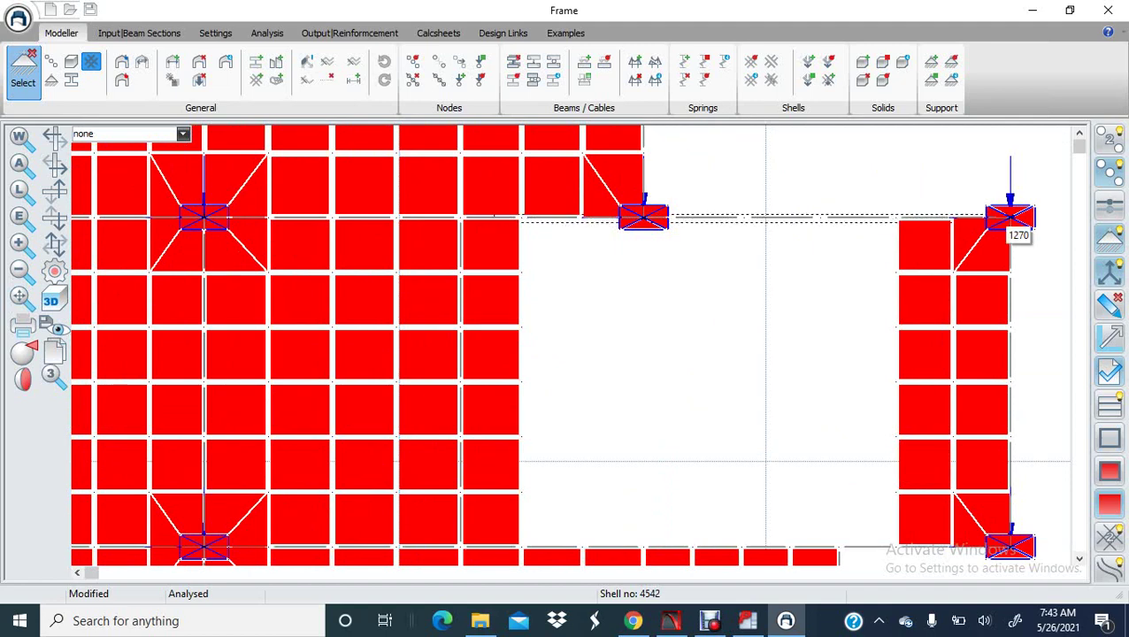
- Add the lift shaft's wall shells beside the narrow slab strip to the selection
scroll(911, 199, down, 4)
middle_drag(968, 236, 894, 232)
scroll(894, 233, up, 3)
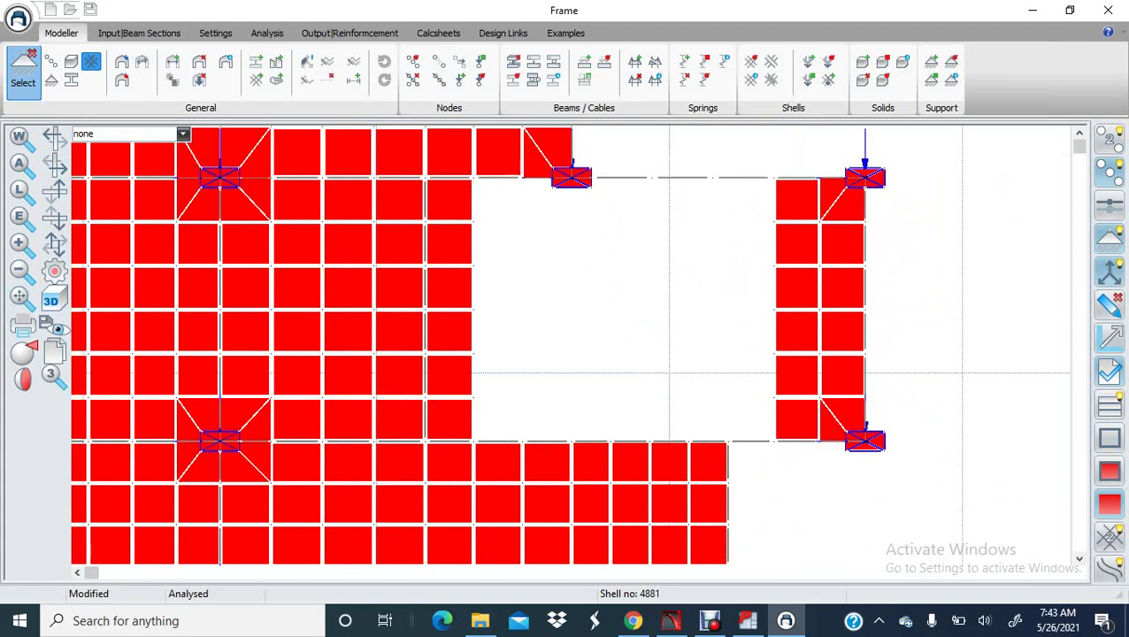
scroll(872, 180, up, 2)
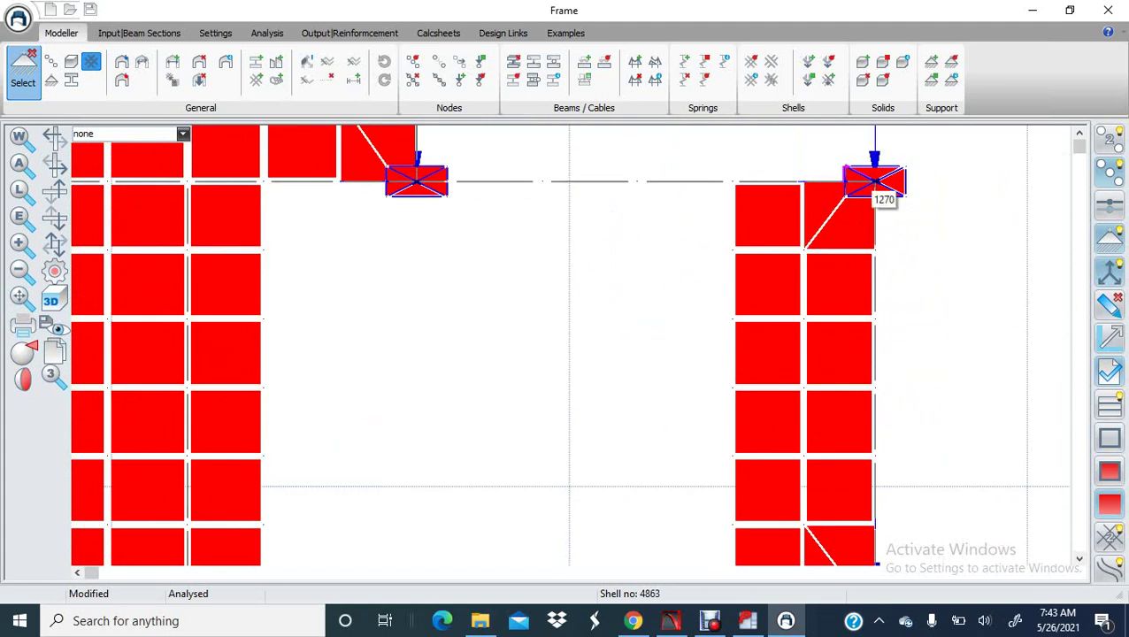
drag(884, 351, 909, 540)
middle_drag(885, 532, 934, 477)
scroll(904, 454, down, 1)
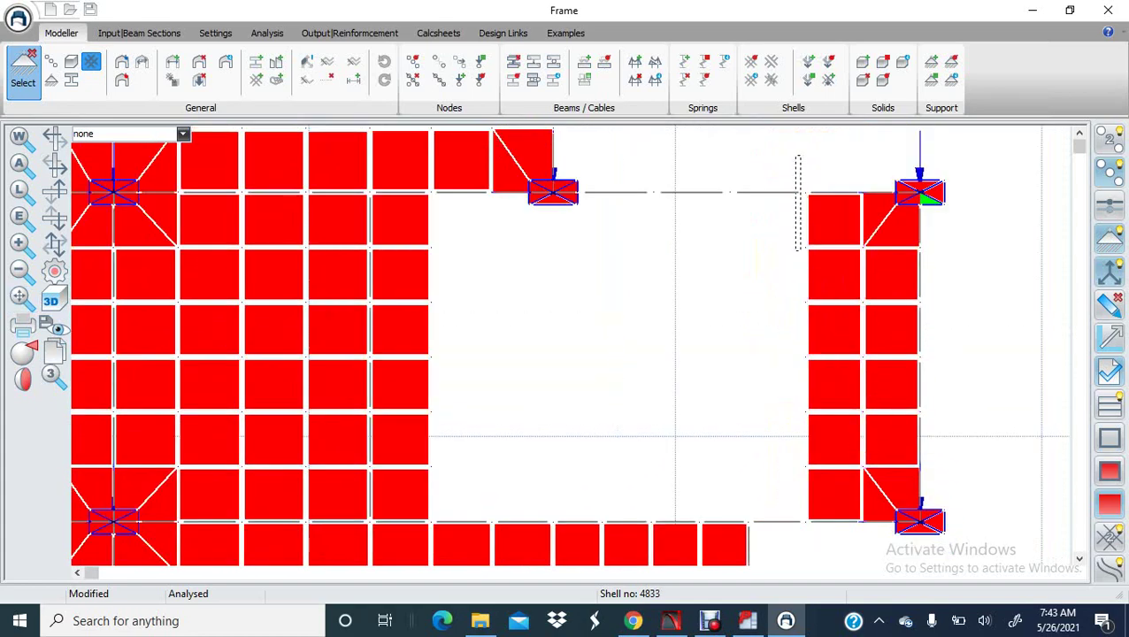
drag(800, 250, 815, 539)
scroll(748, 314, down, 5)
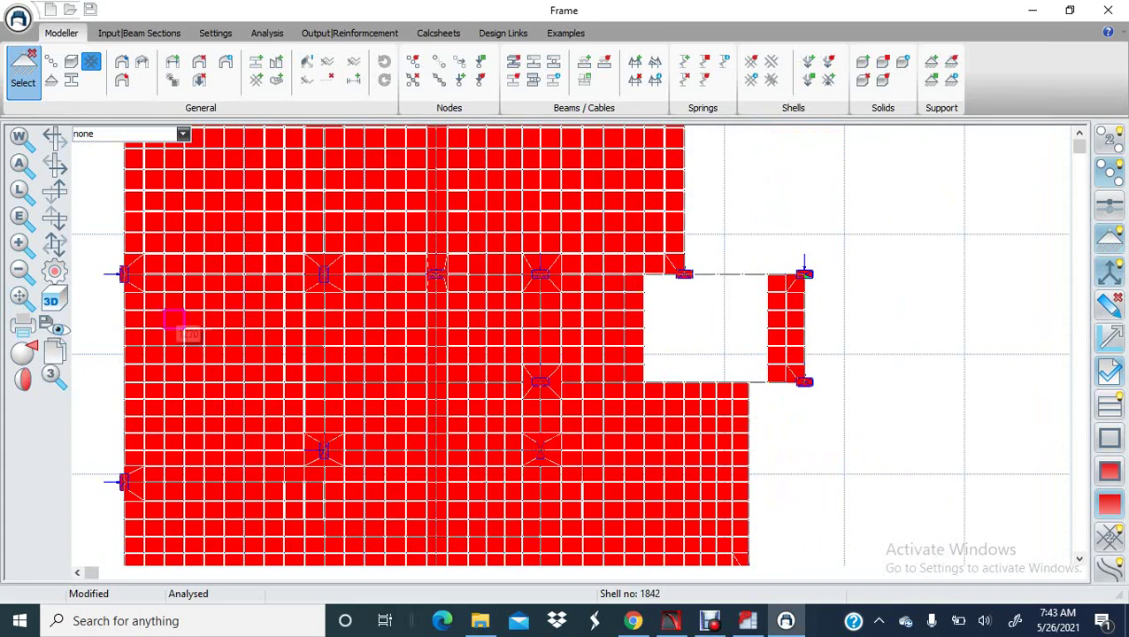
- Deselect the stray column-head shells at the outer edge of the narrow slab strips beside the lift shaft
click(54, 244)
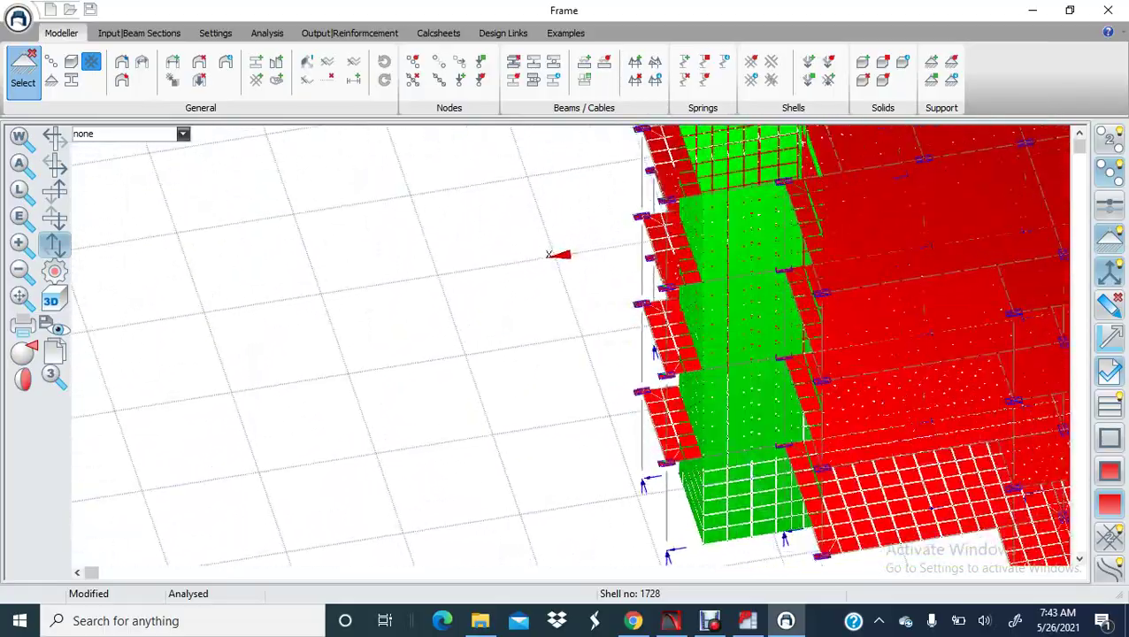
middle_drag(566, 345, 571, 296)
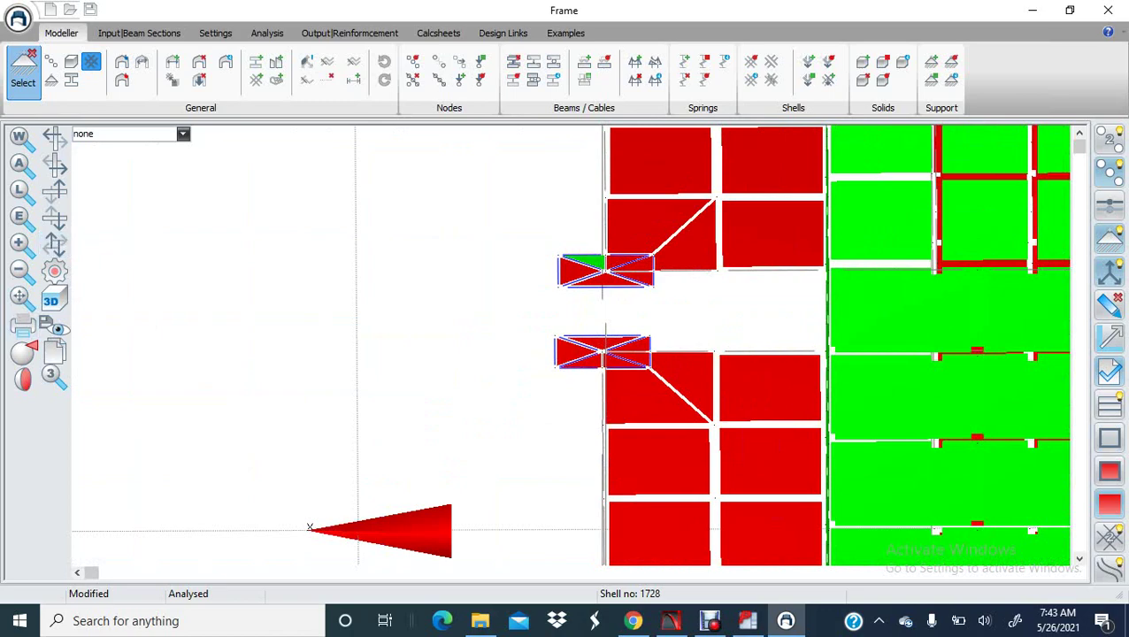
click(591, 260)
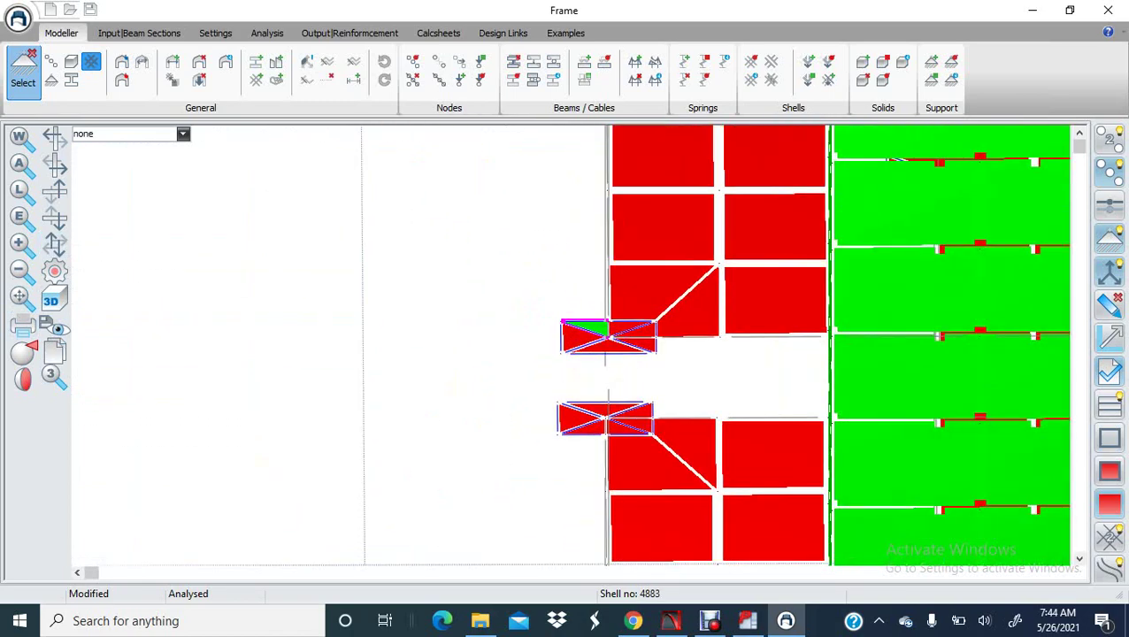
scroll(594, 329, up, 3)
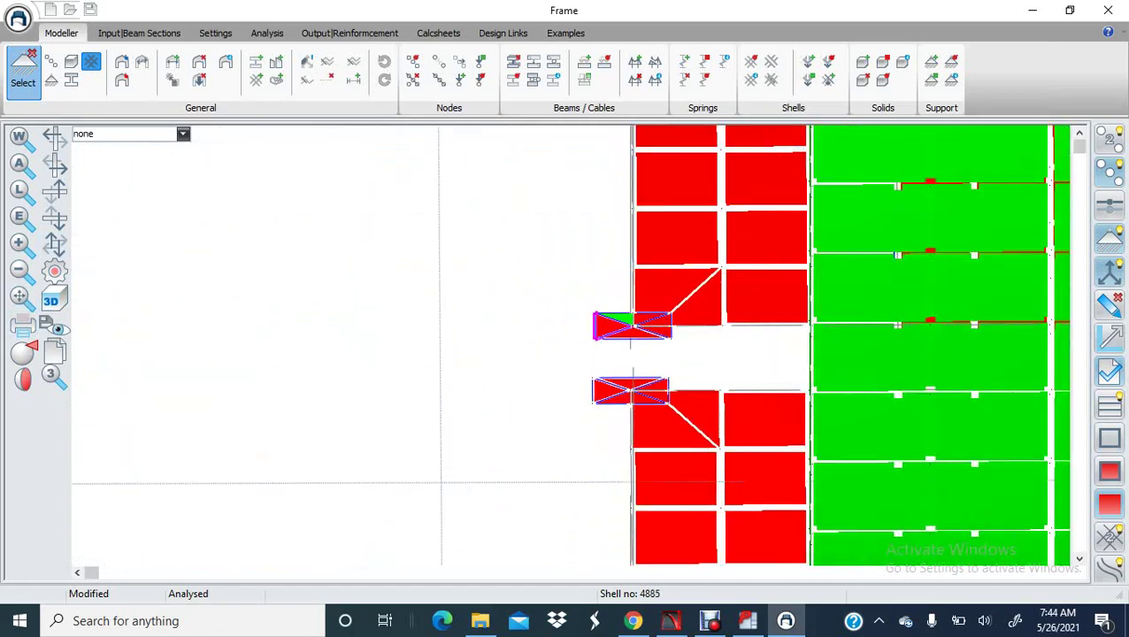
click(608, 315)
scroll(604, 309, down, 6)
middle_drag(608, 381, 601, 368)
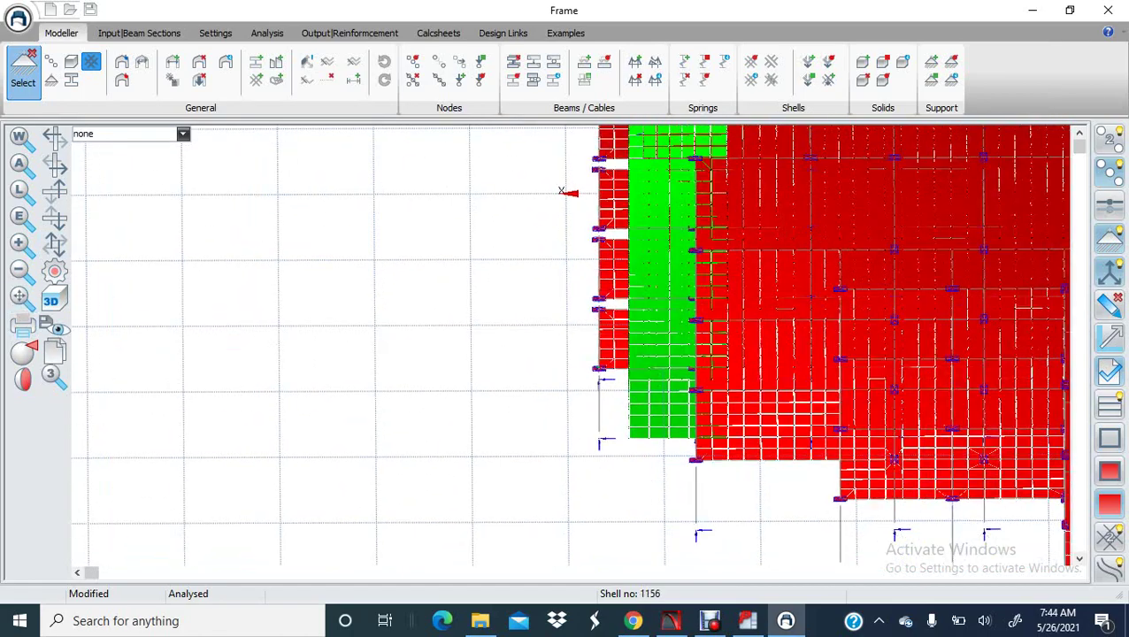
scroll(600, 367, up, 8)
click(589, 379)
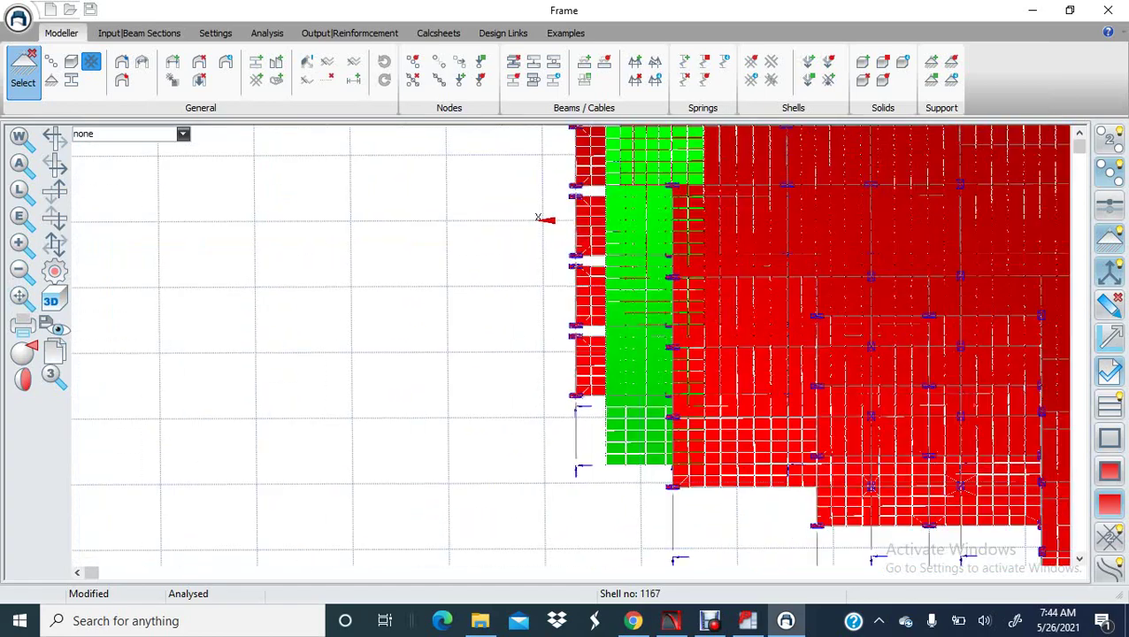
scroll(555, 234, down, 5)
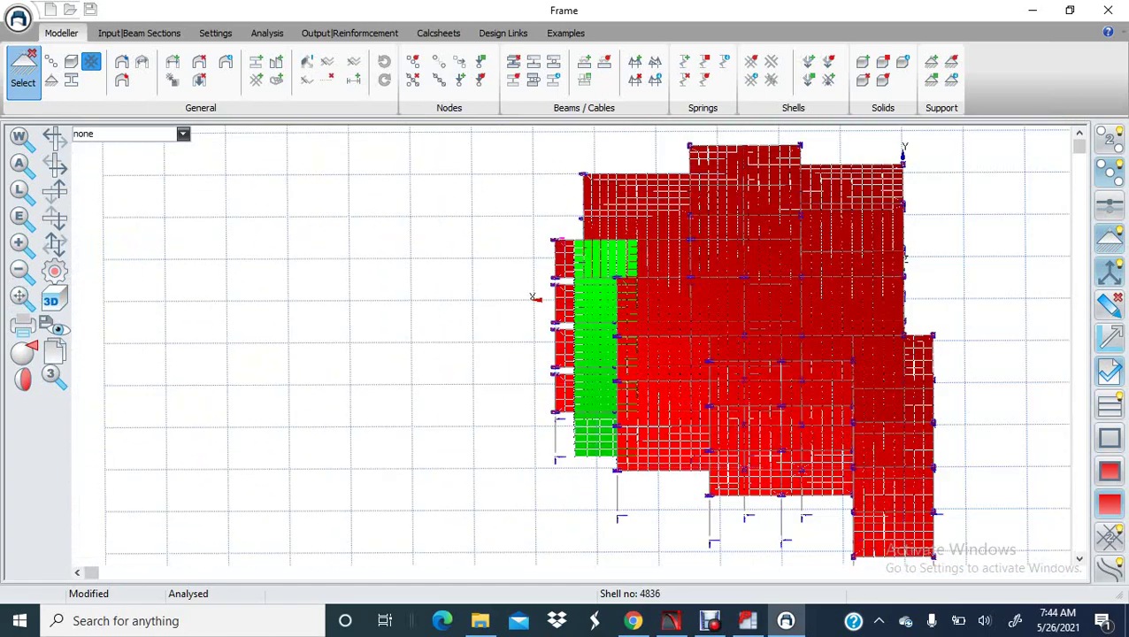
- Assign group number 22 to the selected lift shaft wall shells, changing only their group number
click(54, 377)
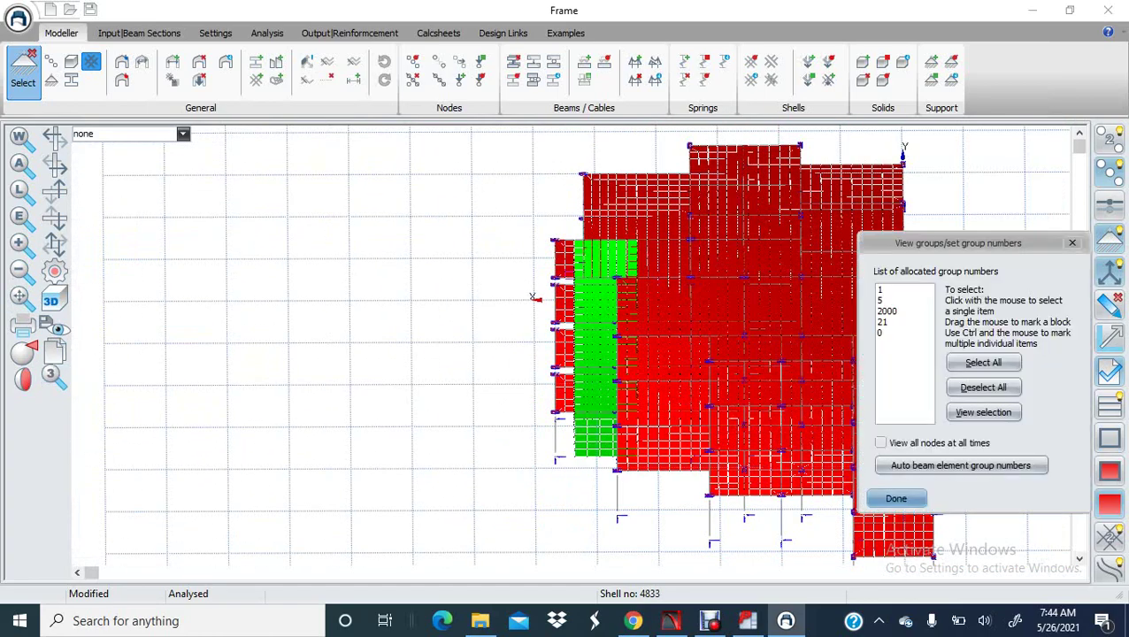
click(1072, 243)
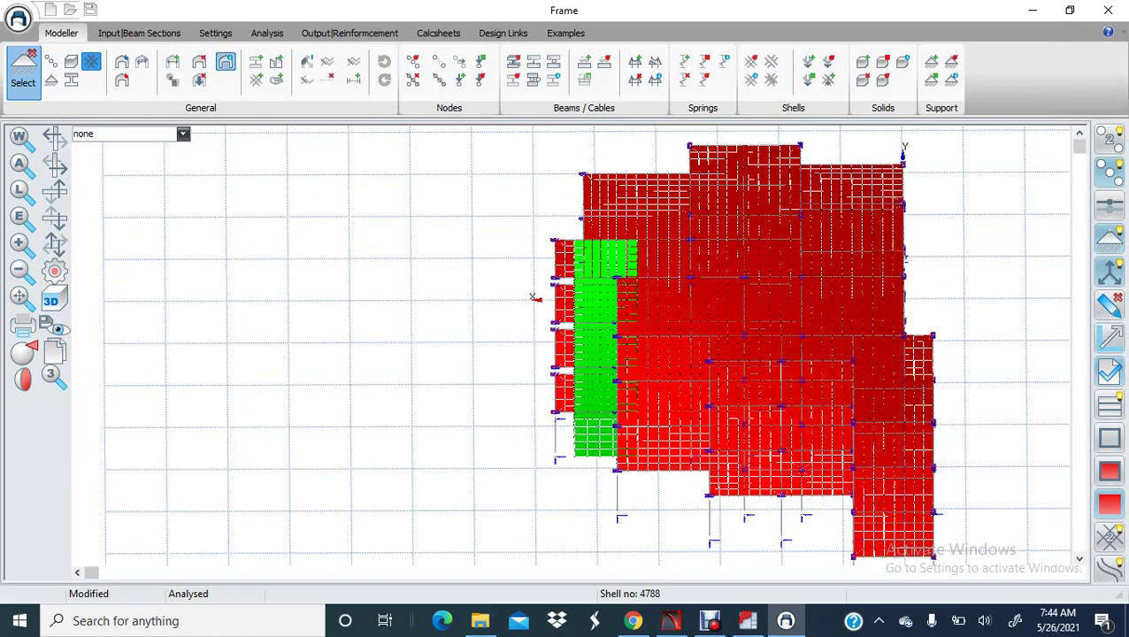
click(750, 80)
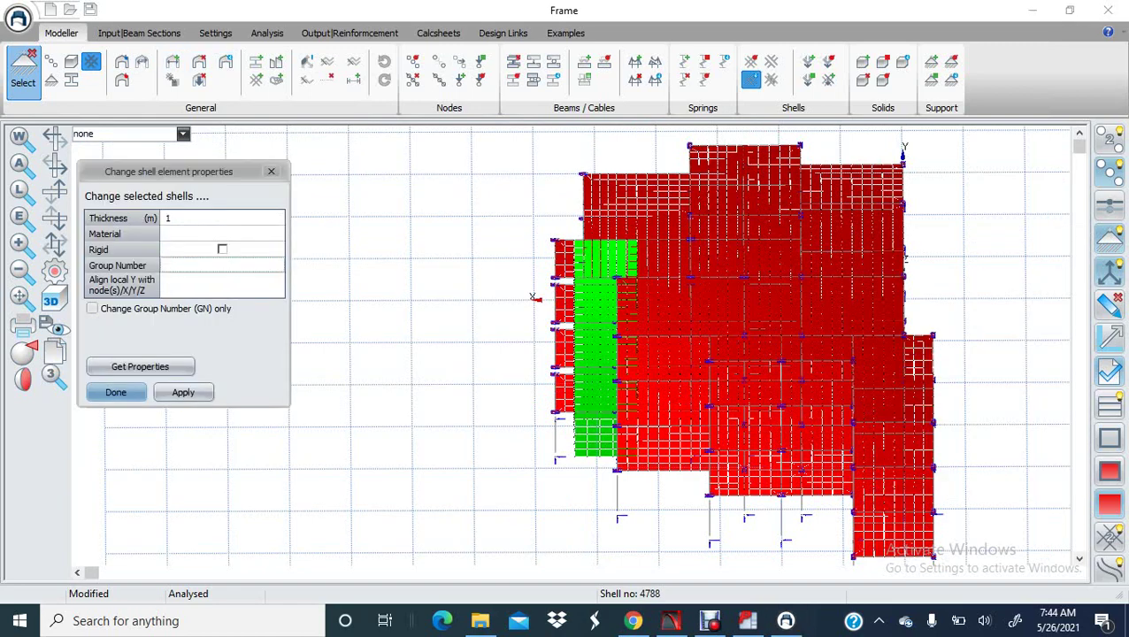
click(221, 264)
text(21)
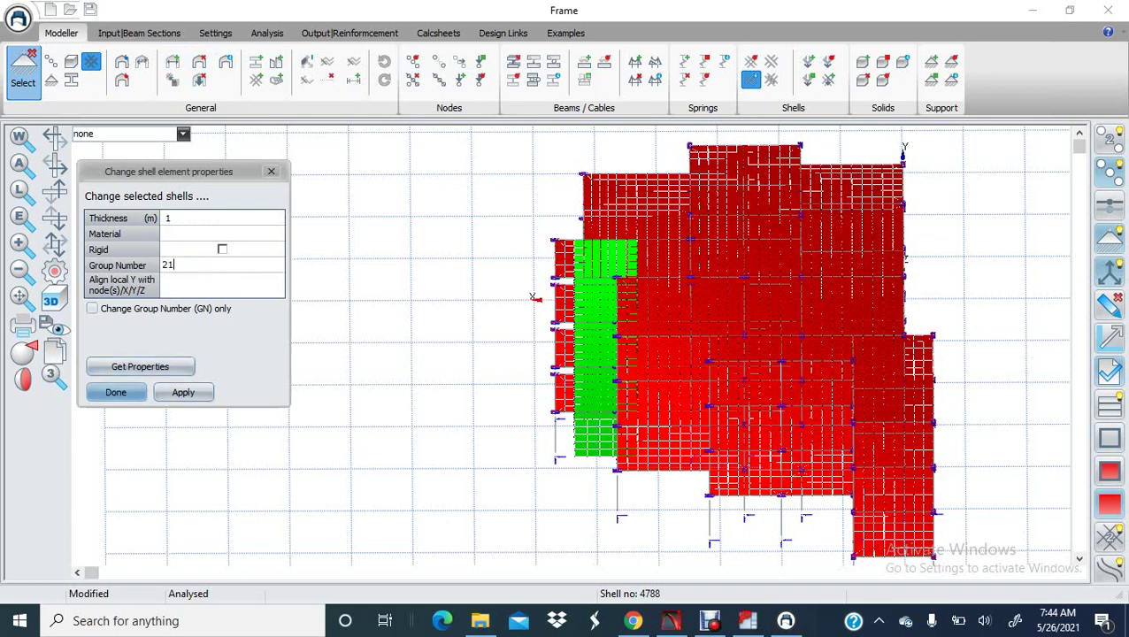
key(BackSpace)
text(2)
click(92, 308)
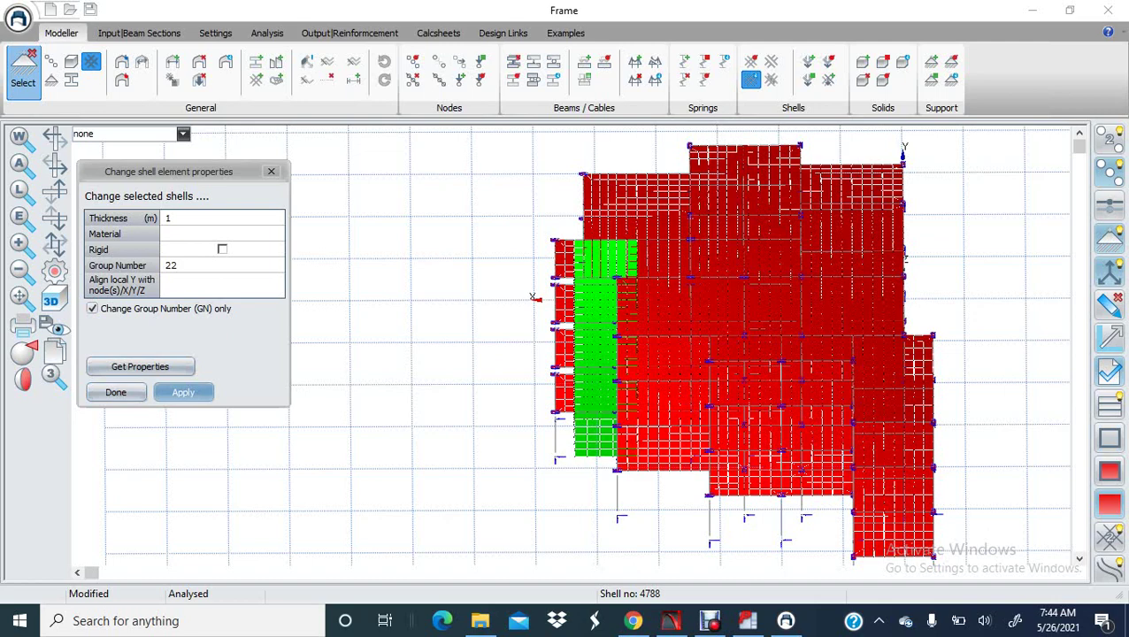
click(183, 392)
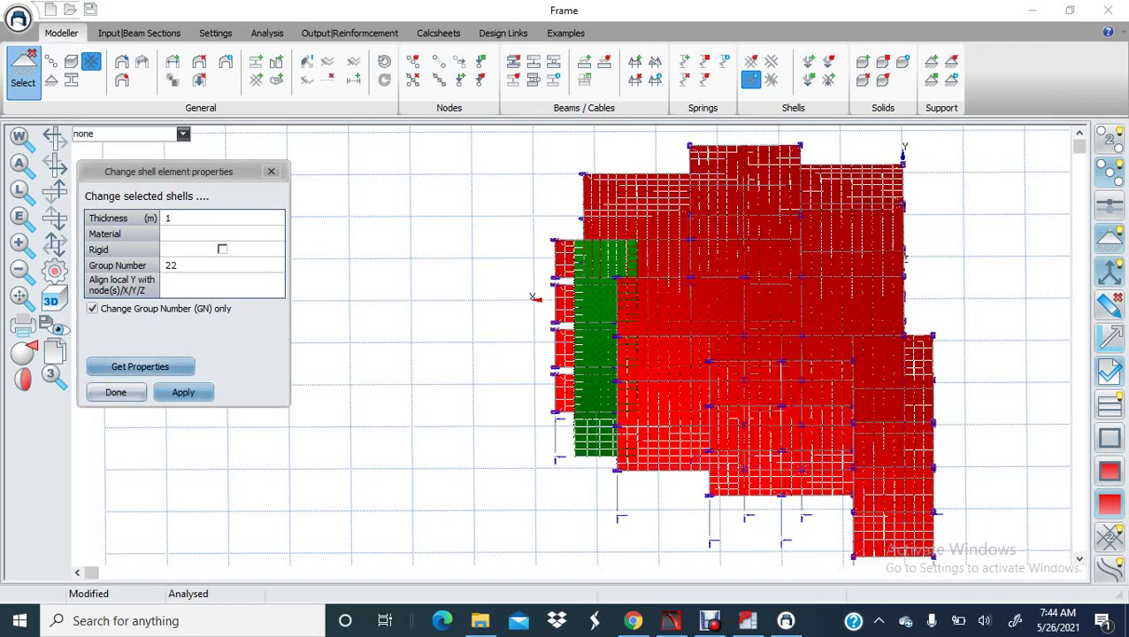
click(116, 392)
- Display only group 22 to isolate the lift shaft walls
click(54, 377)
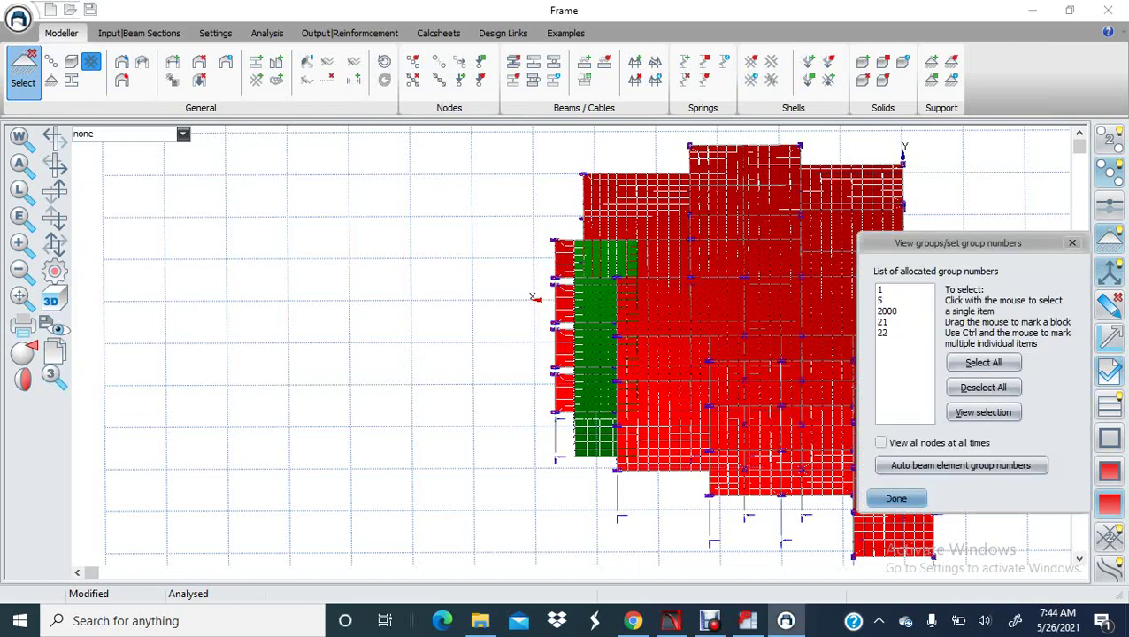
click(893, 333)
click(983, 412)
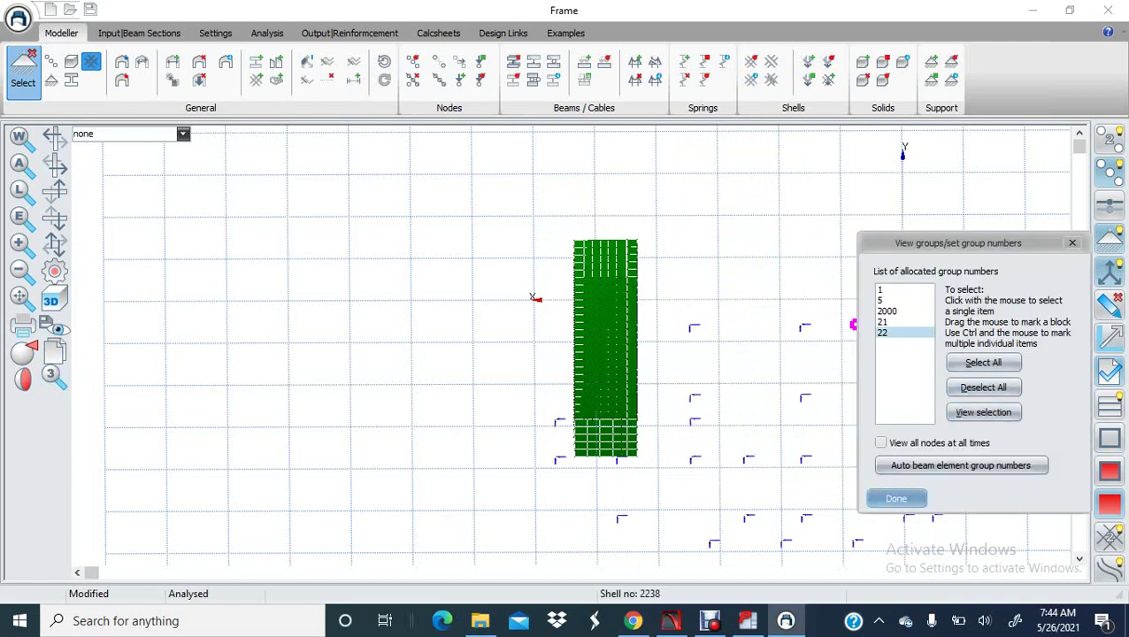
click(896, 498)
- Set the view projection to perspective and turn the isolated lift shaft to show its open side in 3D
middle_drag(862, 473, 767, 406)
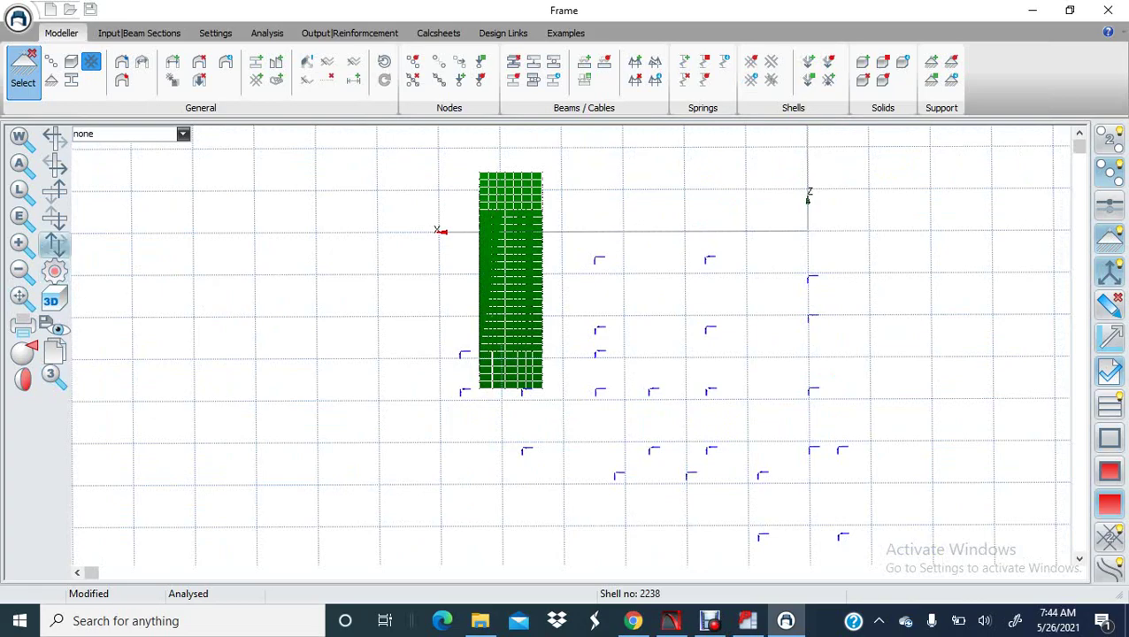
click(54, 244)
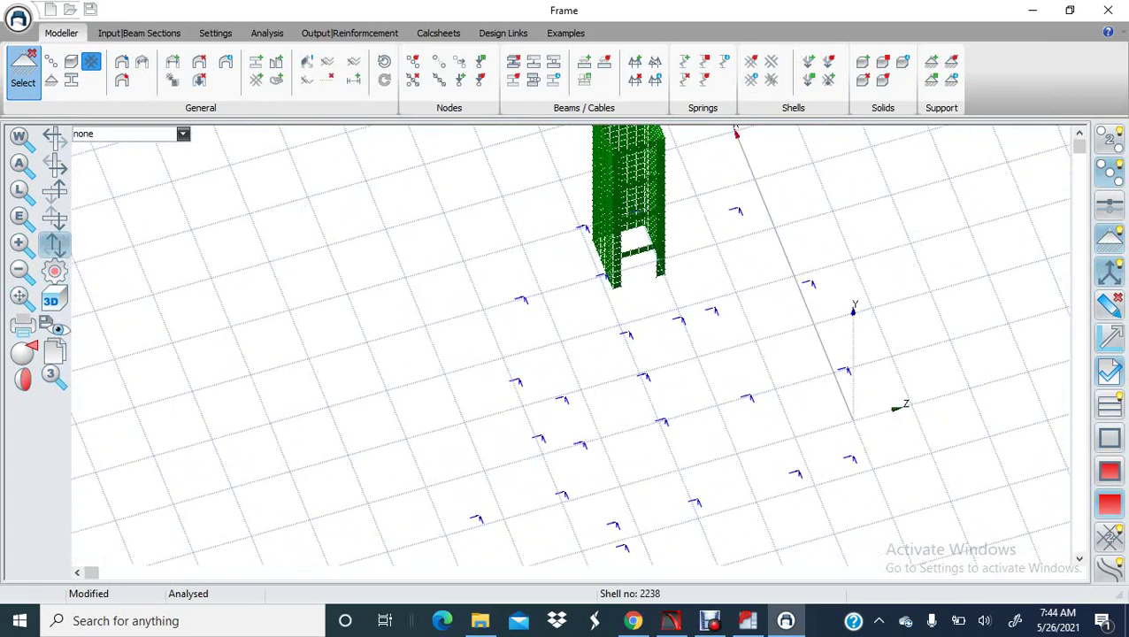
click(54, 351)
click(108, 183)
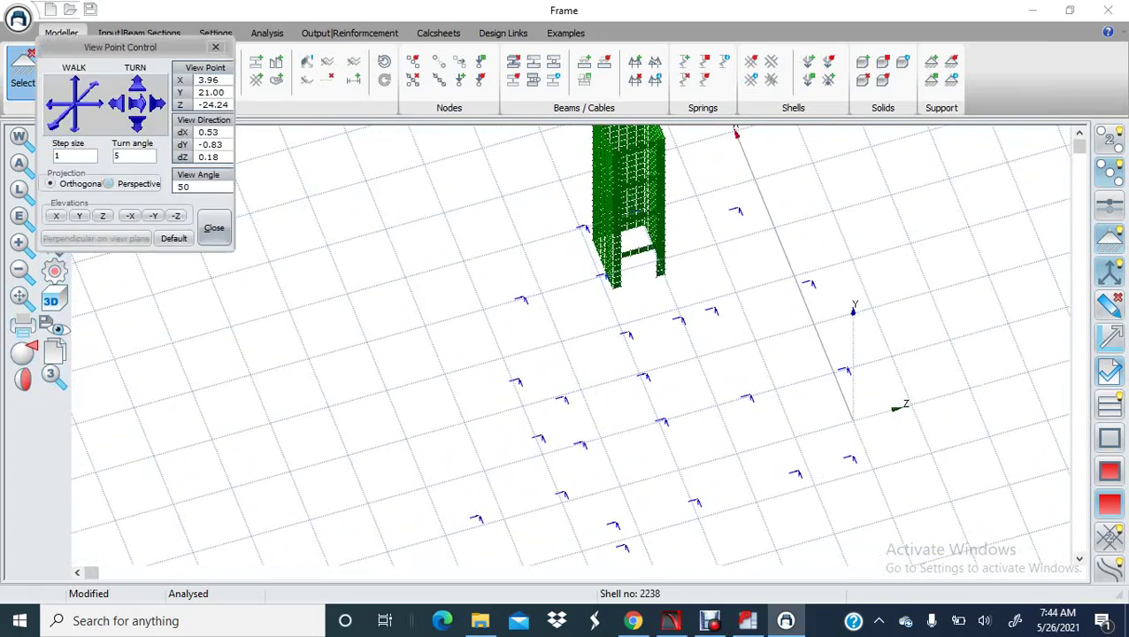
click(213, 227)
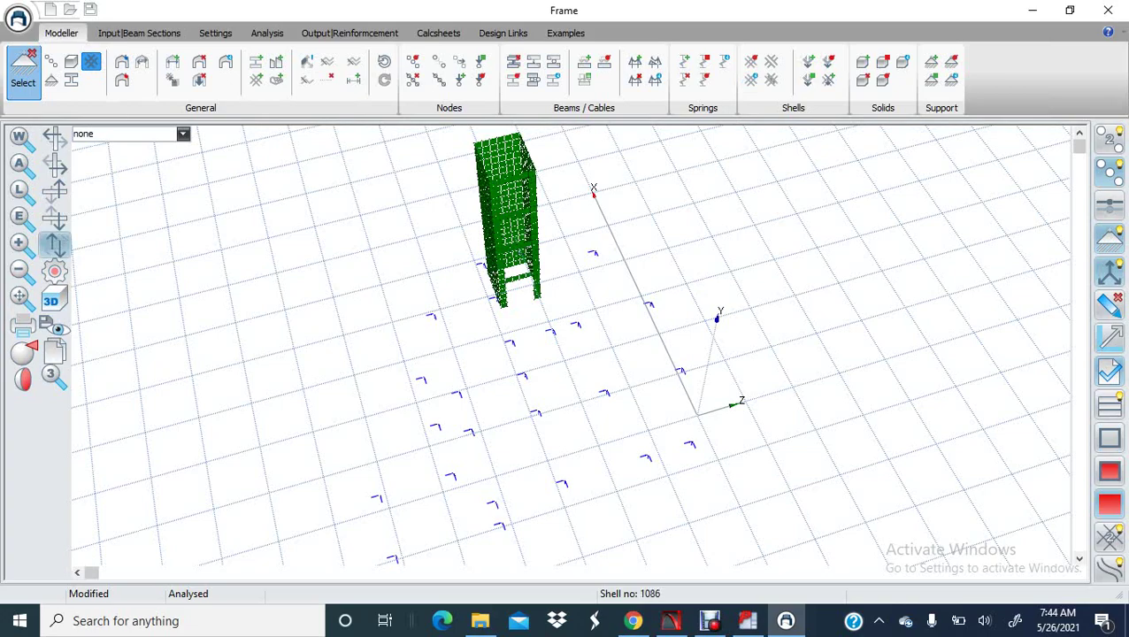
click(54, 244)
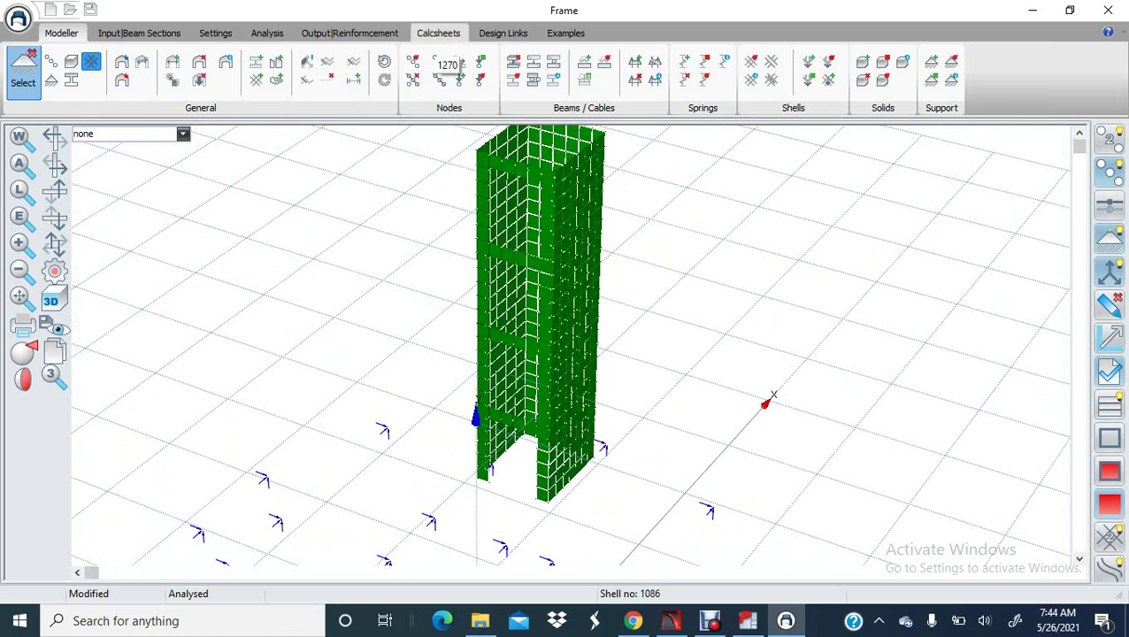
- Show the reinforcement contours for rebar top x' direction and examine the lift shaft walls from several sides
click(349, 33)
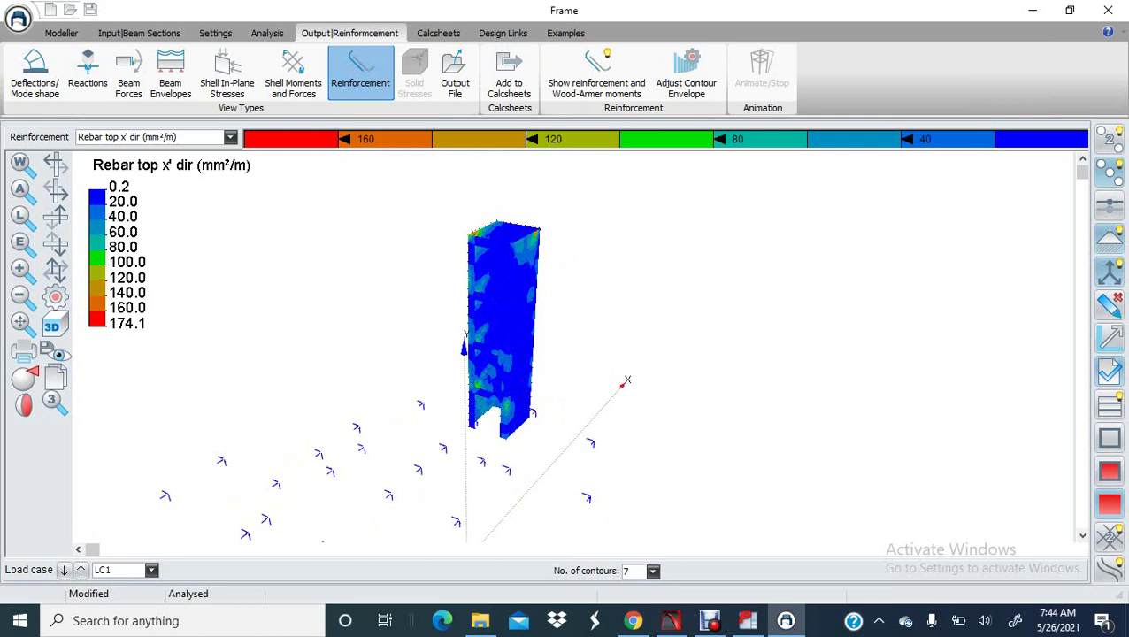
click(54, 269)
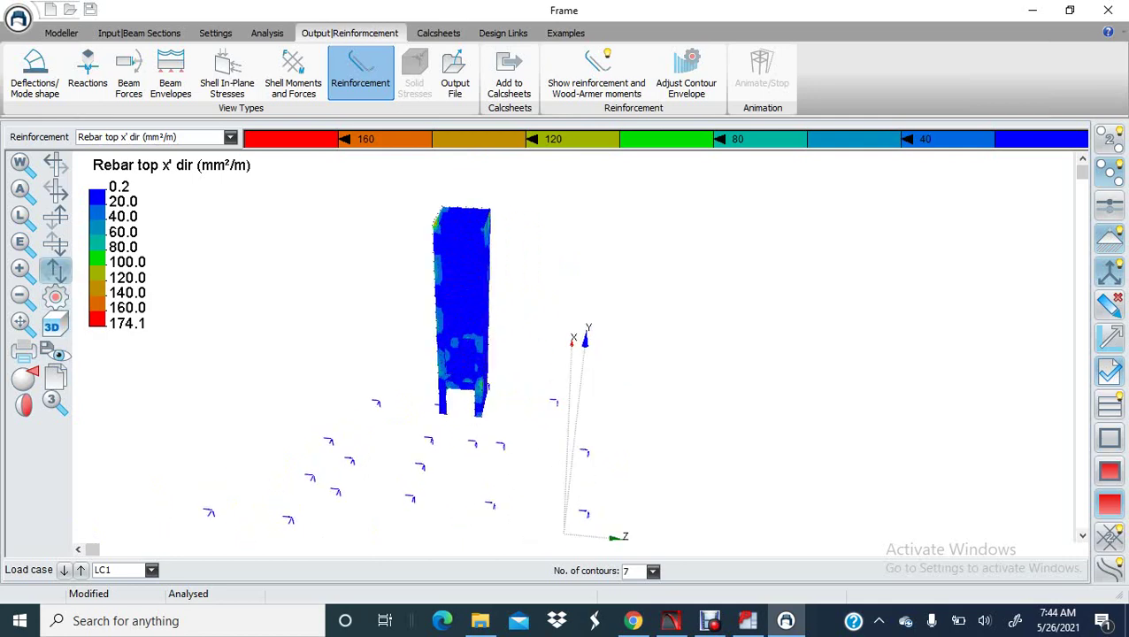
scroll(484, 306, up, 3)
middle_drag(483, 306, 637, 310)
scroll(588, 314, down, 3)
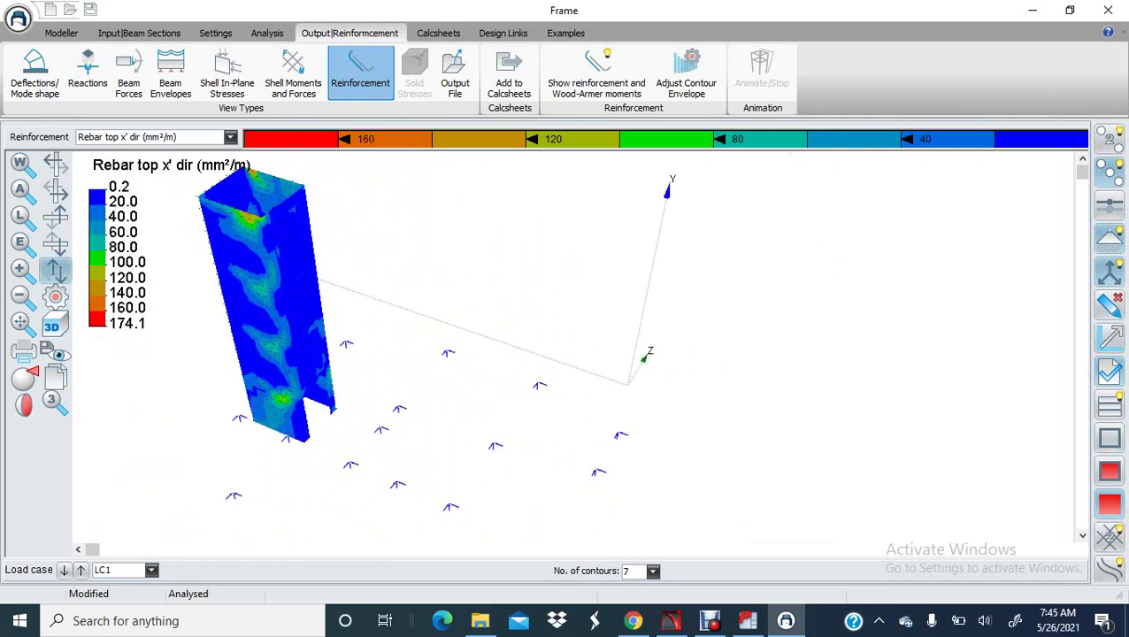
drag(637, 309, 539, 336)
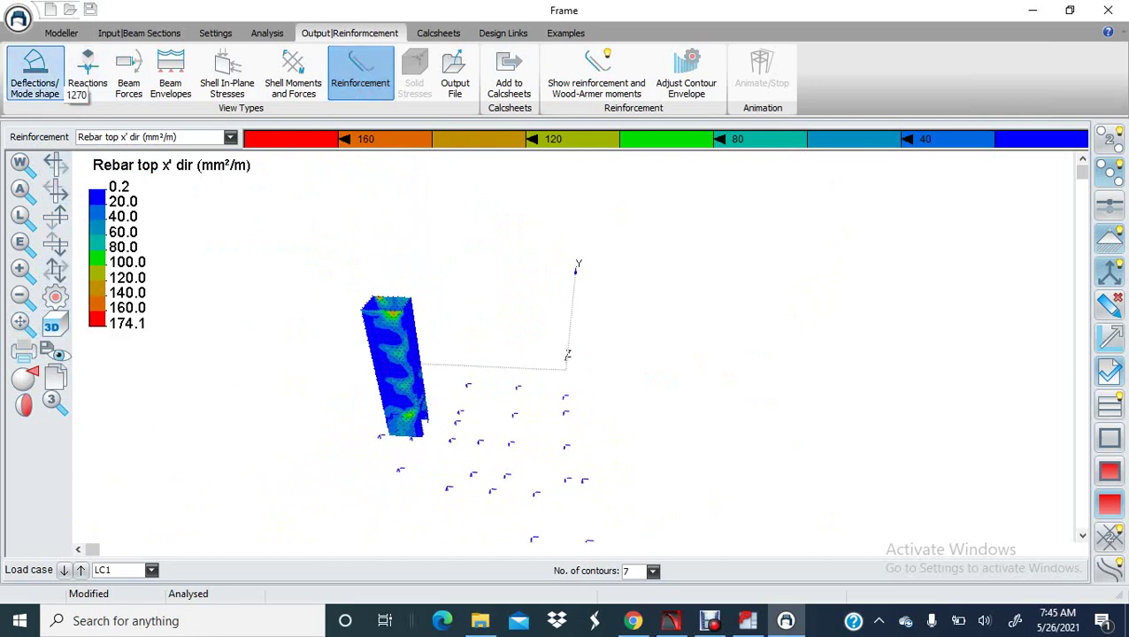
- Return to the model and set an orthogonal plan view of the isolated shaft along the Y axis
click(62, 33)
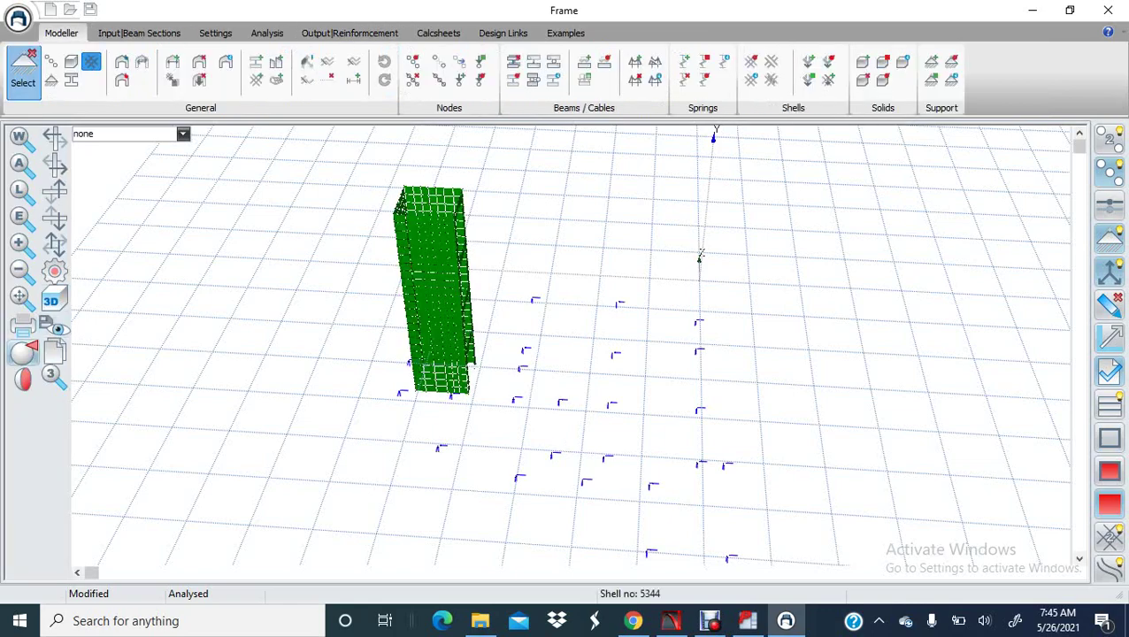
click(23, 352)
click(80, 215)
click(214, 229)
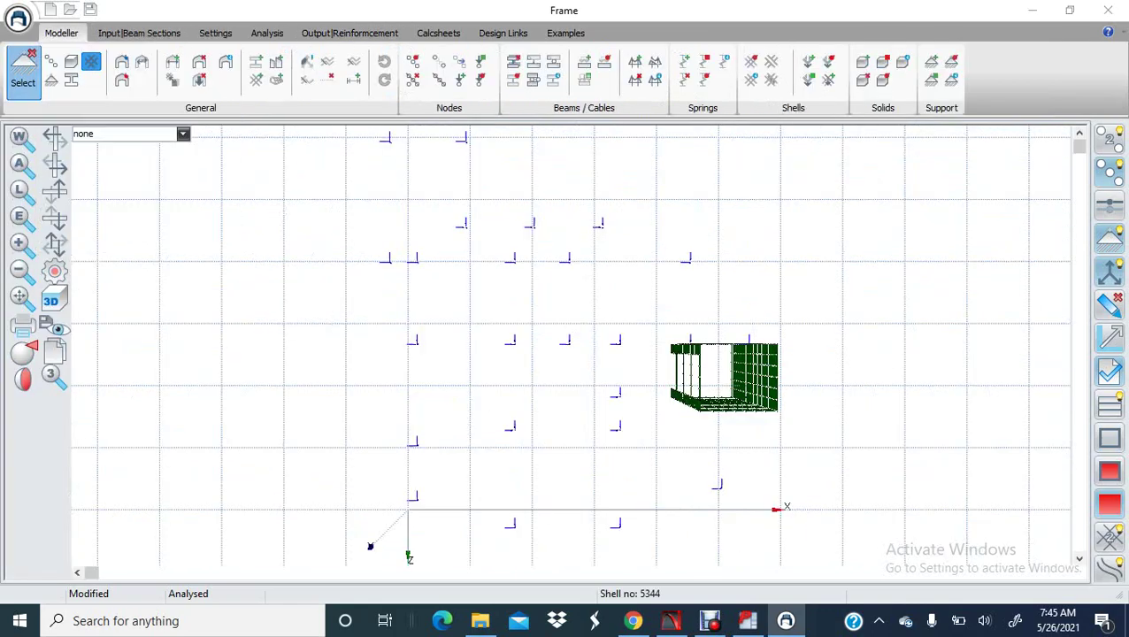
click(23, 352)
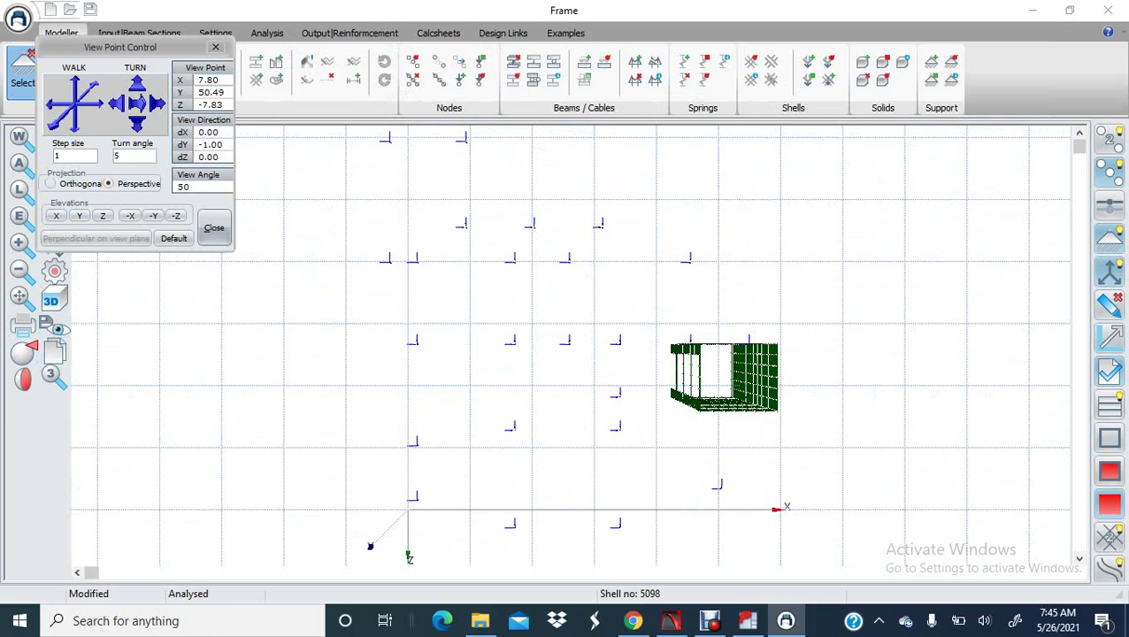
click(51, 183)
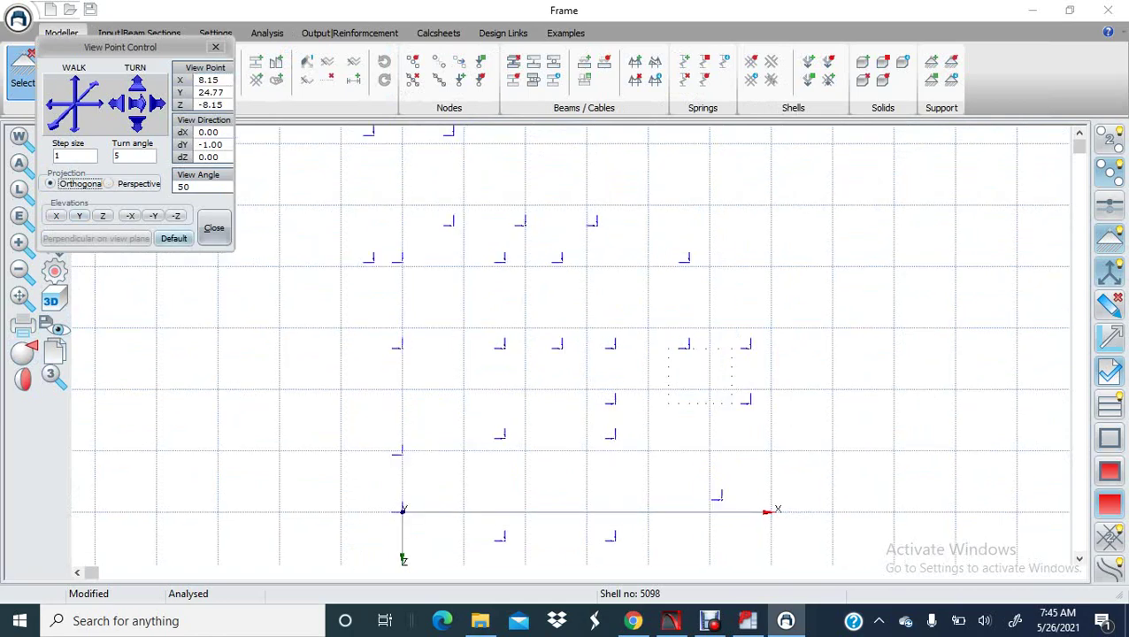
click(214, 227)
- Examine the lift shaft outline and the surrounding support points in the plan view
scroll(902, 402, up, 3)
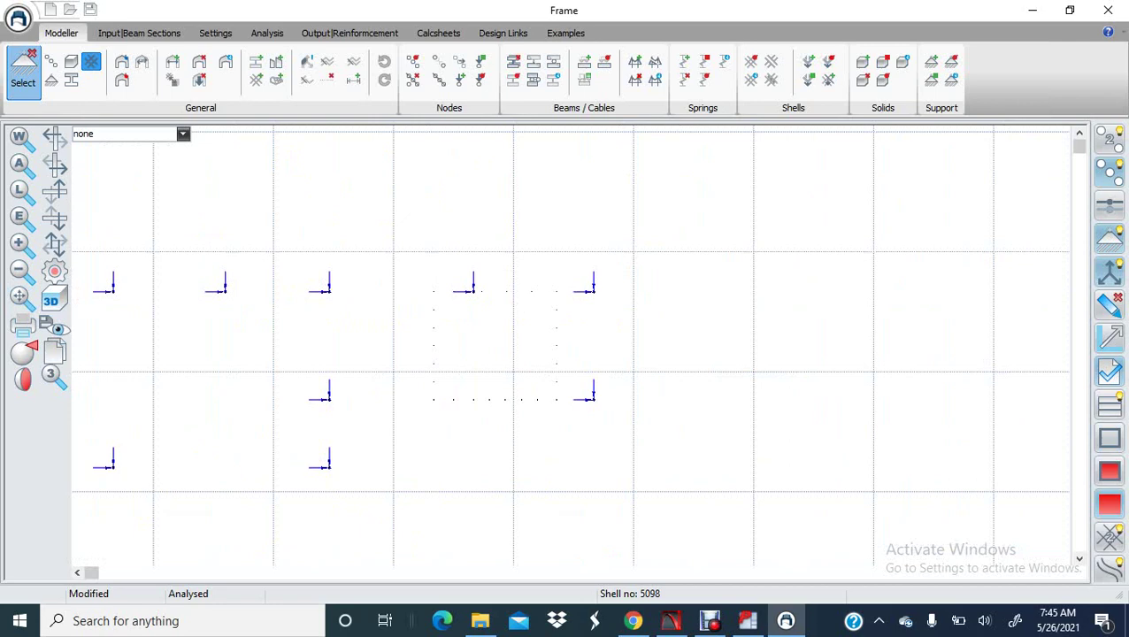
middle_drag(570, 424, 528, 329)
scroll(578, 390, down, 1)
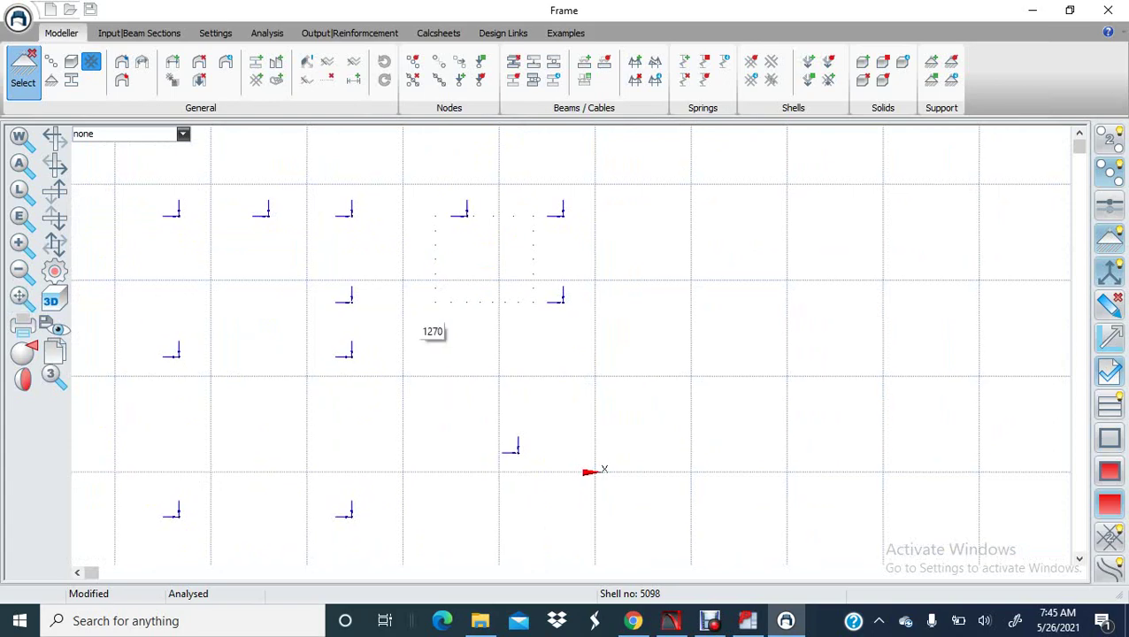
middle_drag(530, 301, 575, 253)
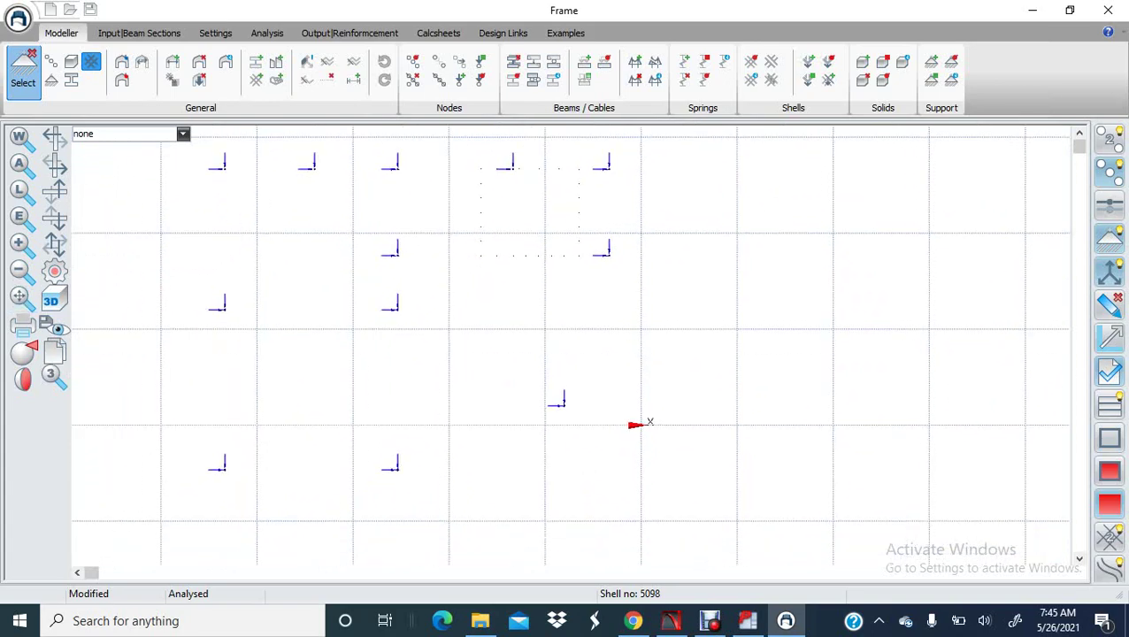
scroll(575, 253, down, 3)
scroll(582, 246, up, 2)
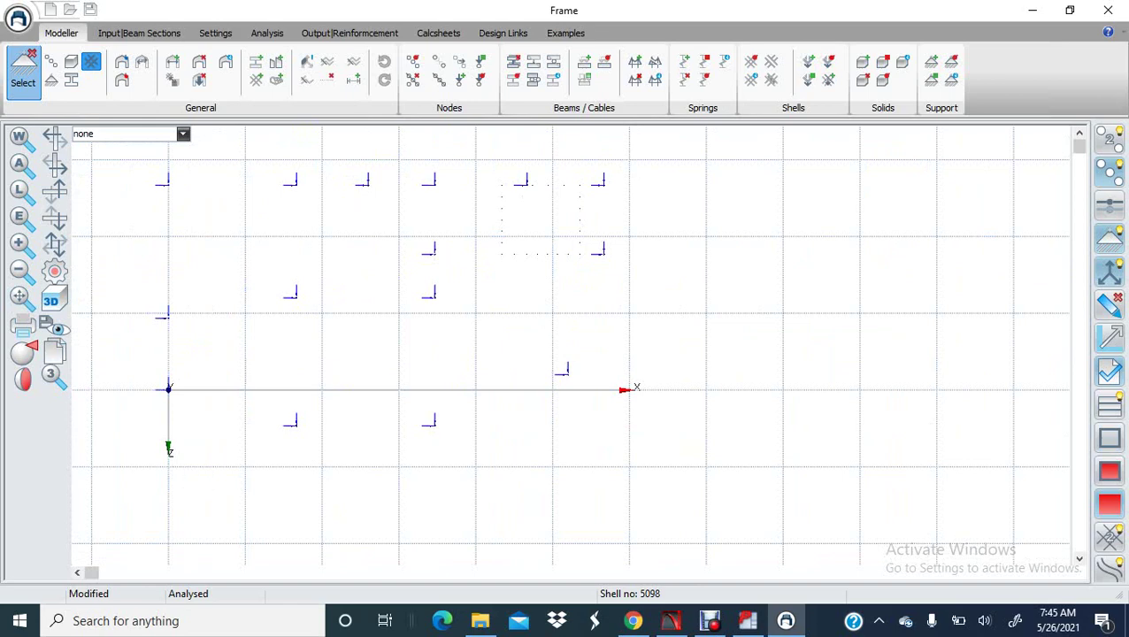
scroll(203, 460, up, 6)
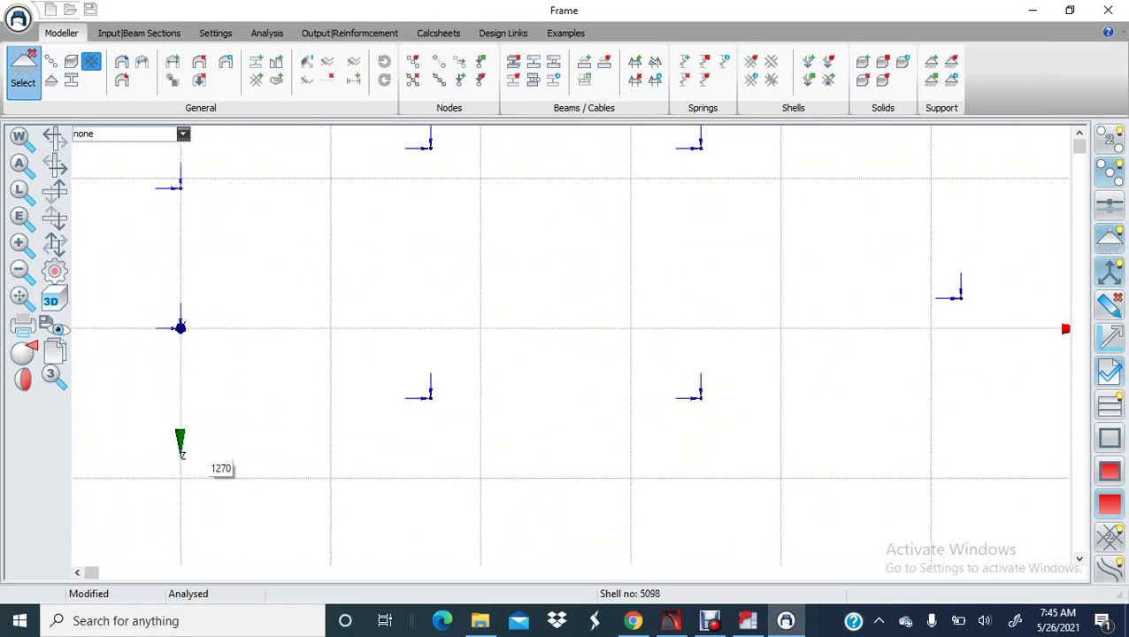
scroll(204, 460, up, 3)
scroll(226, 446, down, 5)
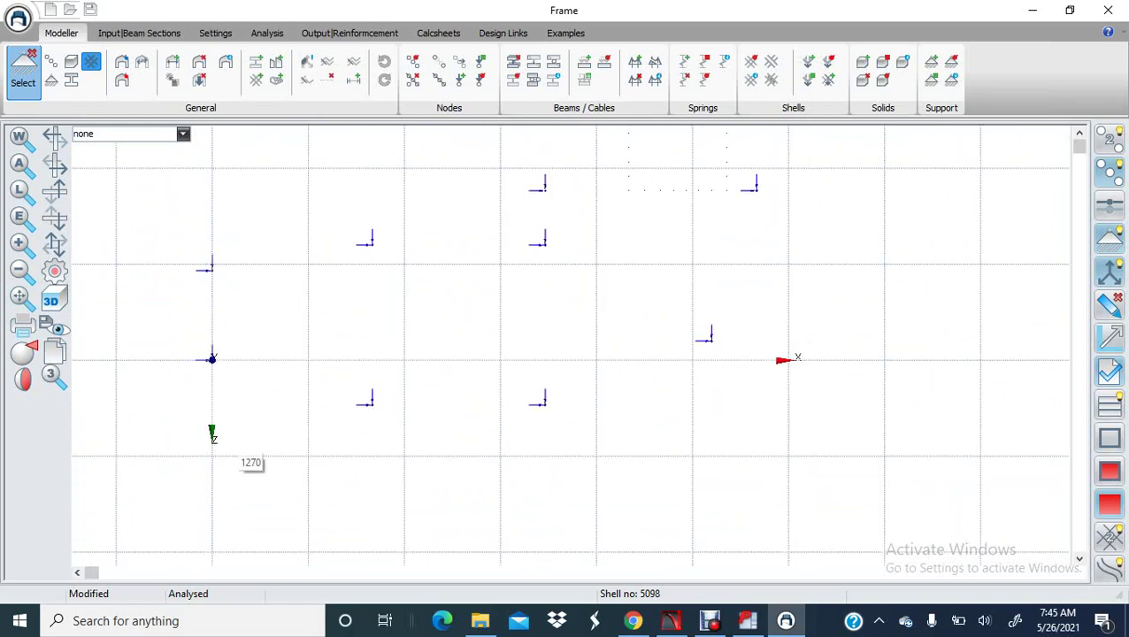
scroll(226, 446, down, 3)
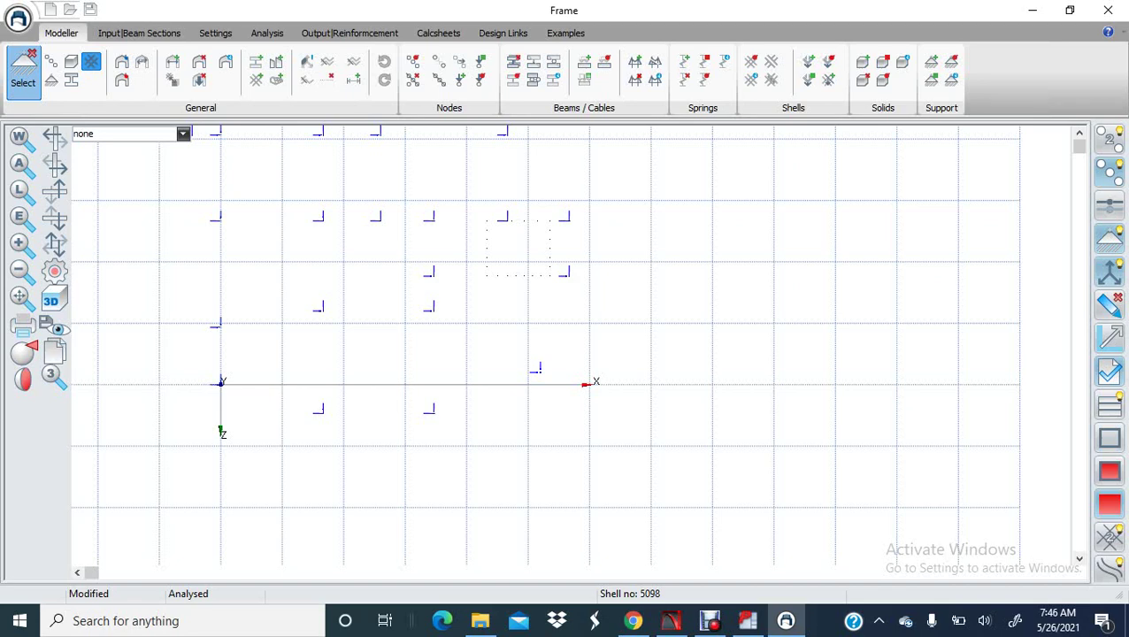
- Enable node picking and read the coordinates of the nodes along the lift shaft outline in plan view
middle_drag(644, 320, 625, 331)
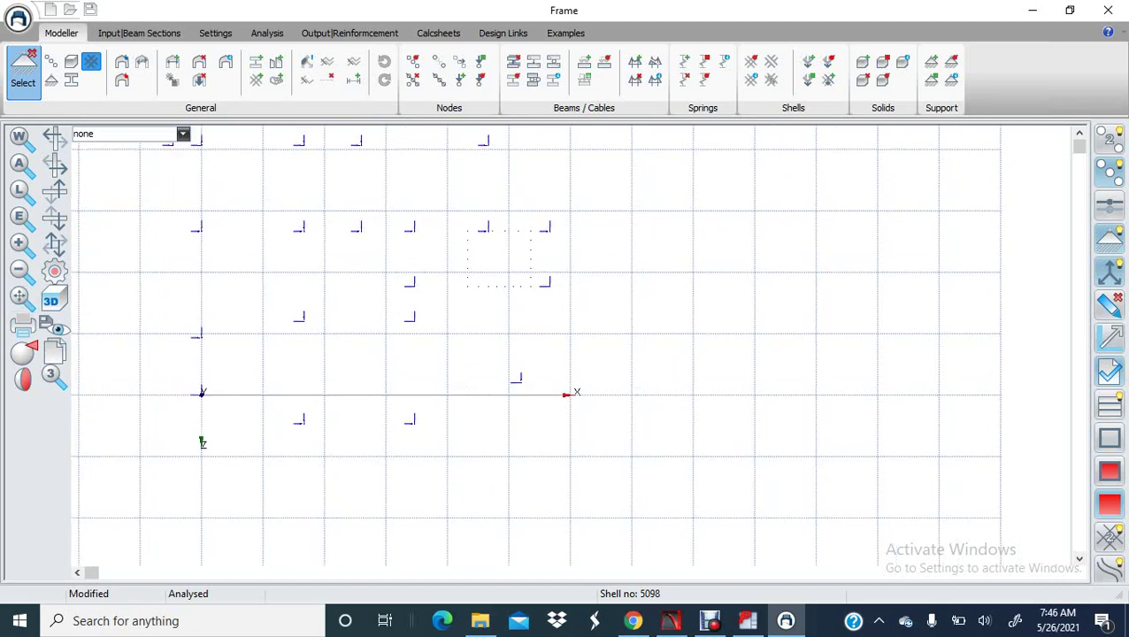
scroll(514, 283, up, 2)
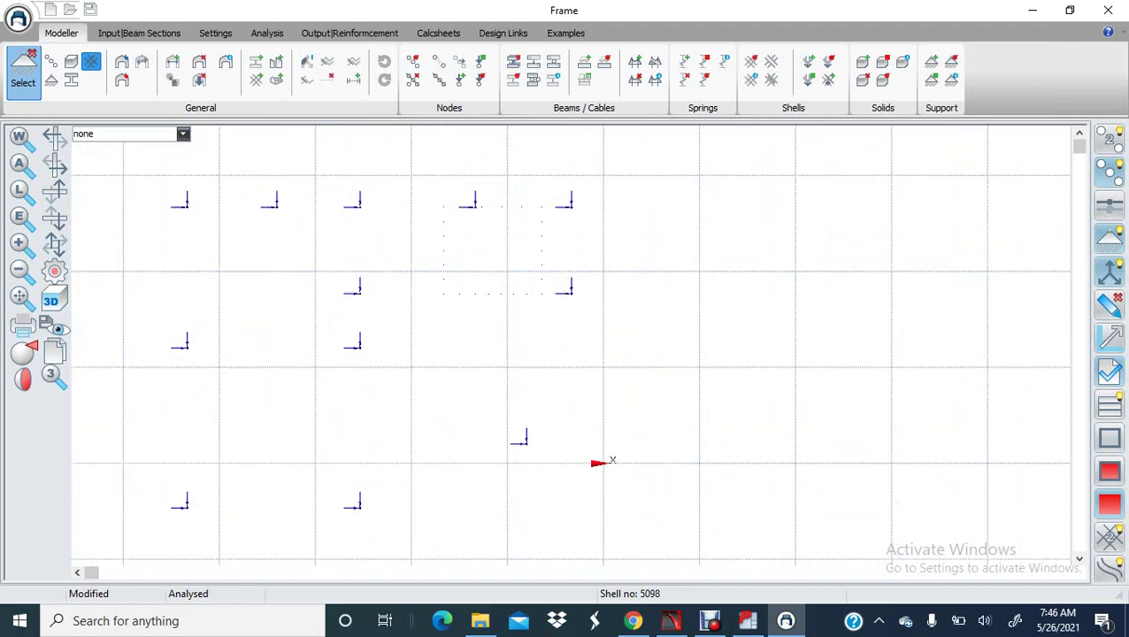
scroll(514, 283, down, 3)
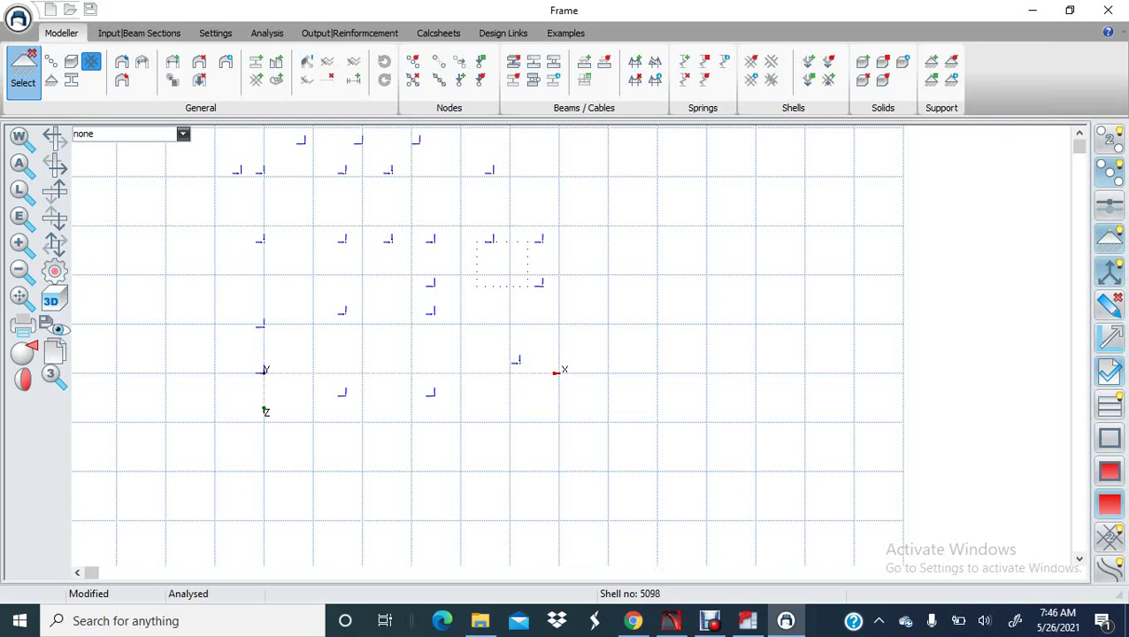
click(51, 62)
scroll(484, 286, up, 2)
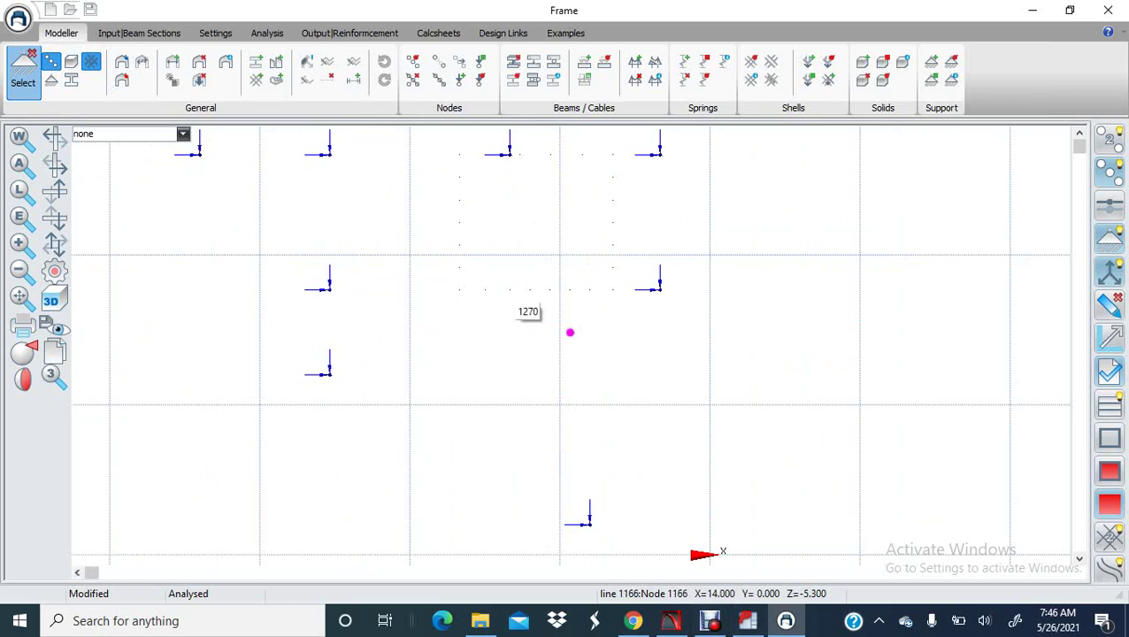
scroll(569, 332, down, 5)
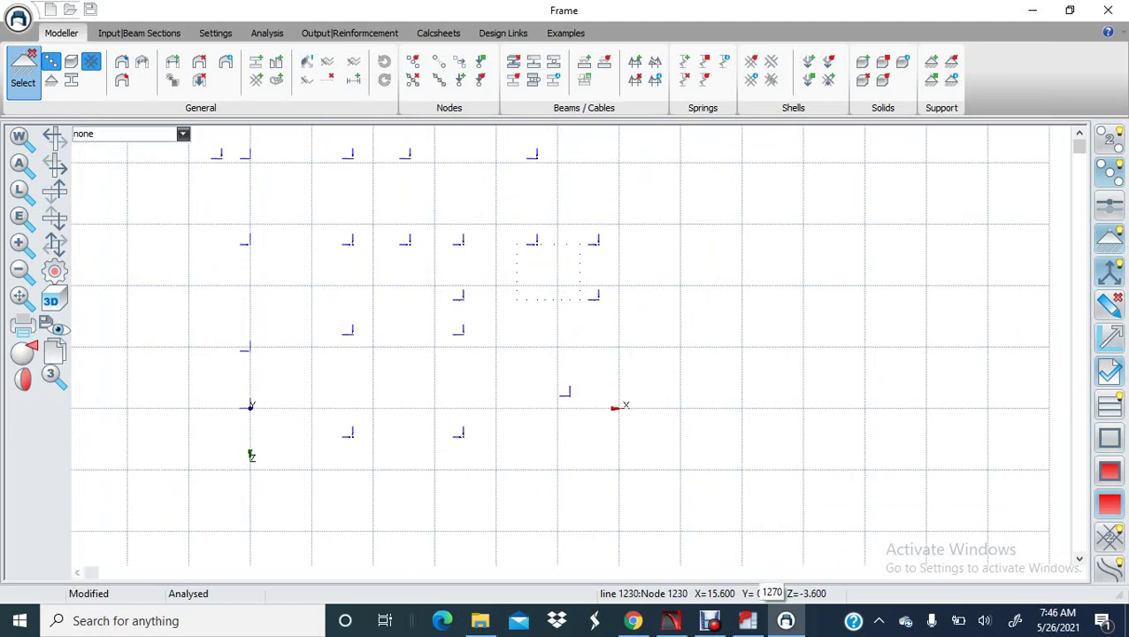
scroll(566, 303, up, 3)
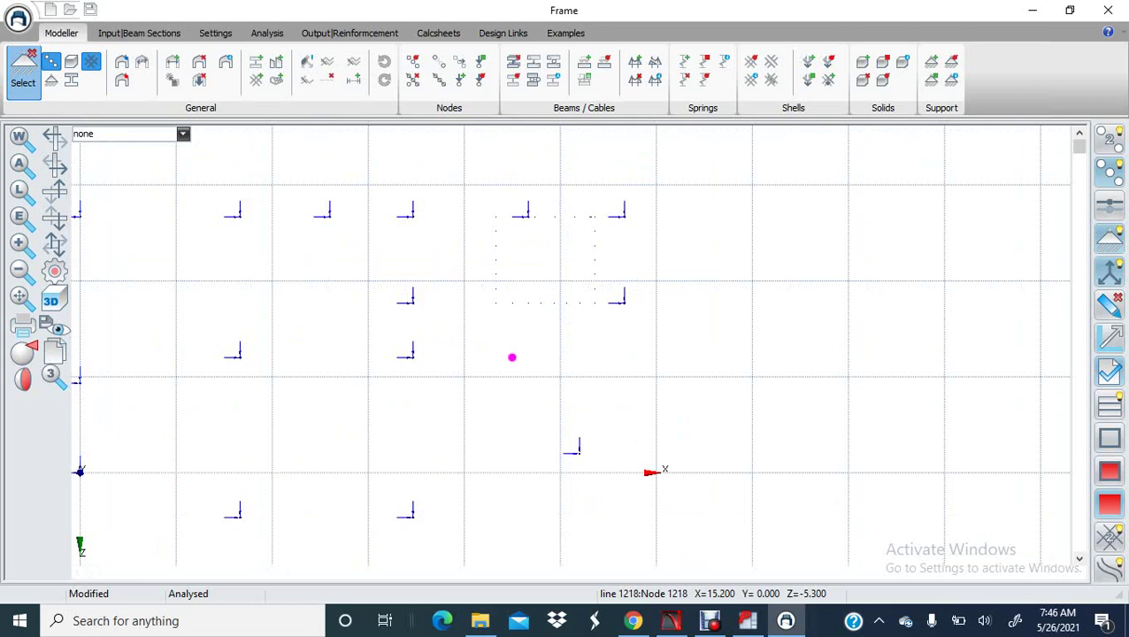
- Define a view plane perpendicular to the Z axis at position -5.3 with a thickness of 0.1
click(23, 379)
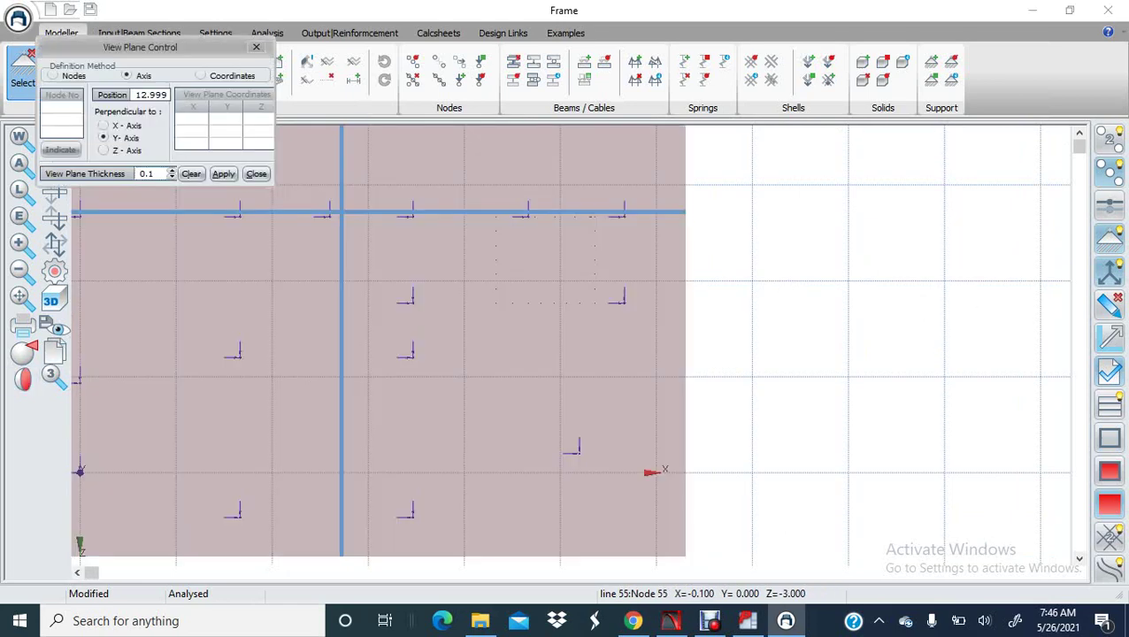
click(148, 95)
text(-5.3)
click(104, 151)
click(223, 174)
click(255, 173)
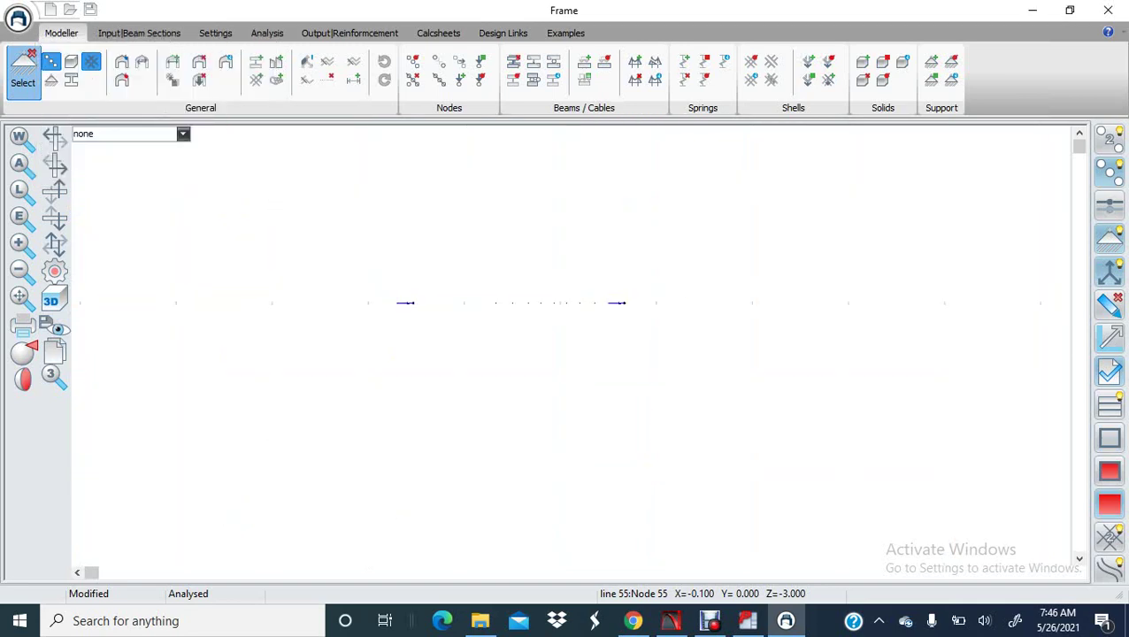
- Set the viewpoint to the Z elevation to show the isolated shaft wall face-on
click(22, 352)
click(103, 216)
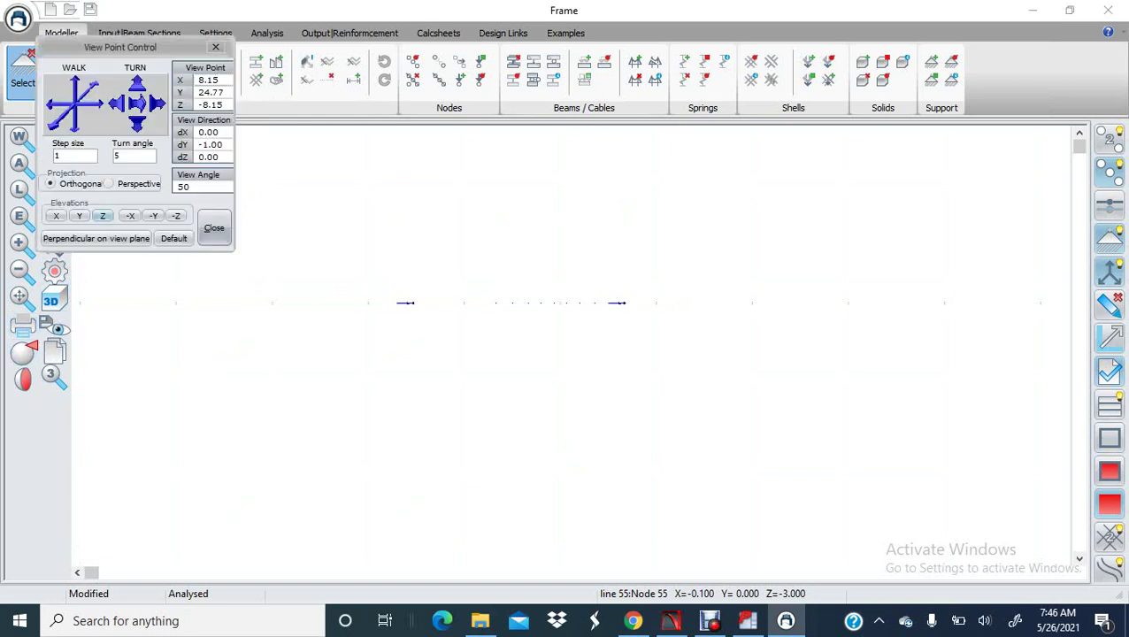
click(214, 227)
scroll(475, 339, down, 3)
middle_drag(490, 322, 459, 368)
scroll(501, 376, up, 3)
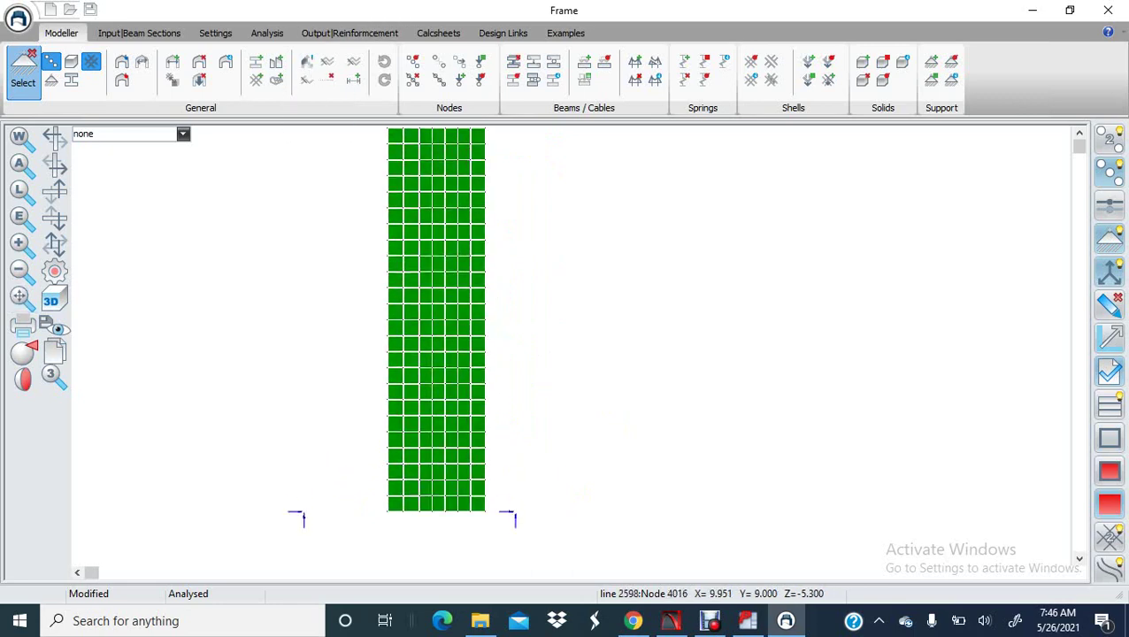
- Show the wall's reinforcement contours with a 0.2 thick view plane perpendicular to the Z axis at -5.3
click(349, 33)
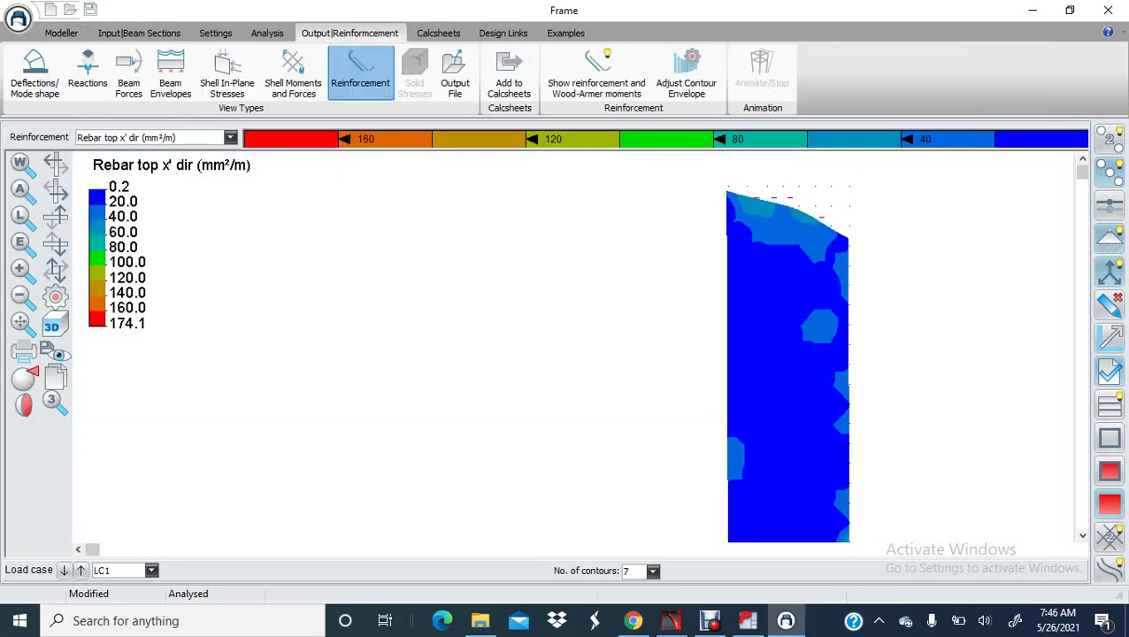
middle_drag(458, 336, 430, 340)
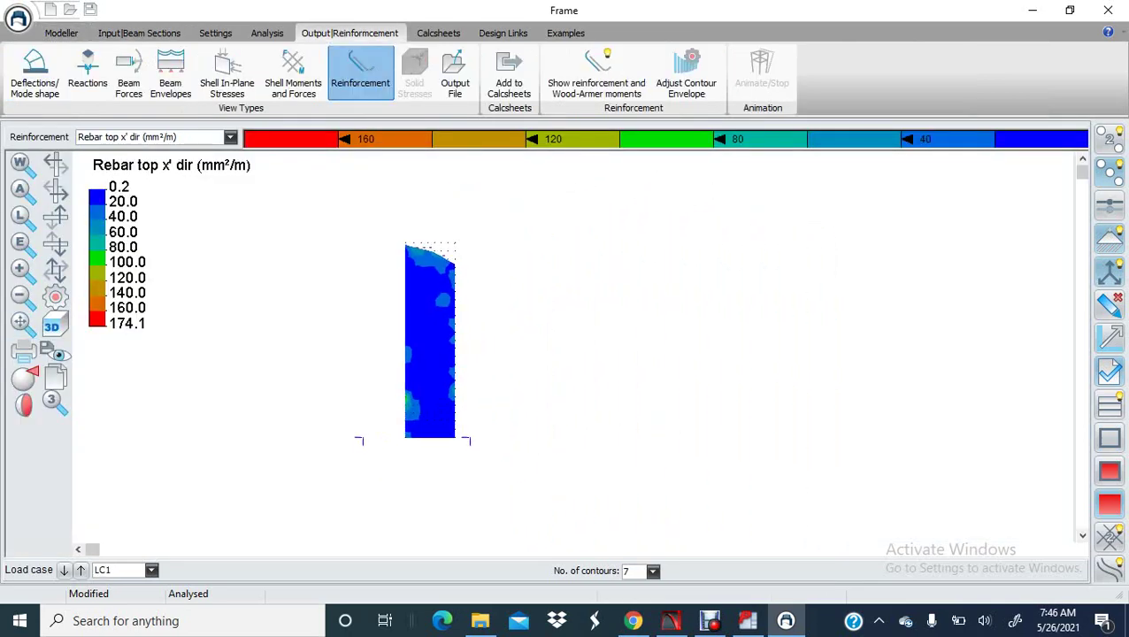
click(24, 405)
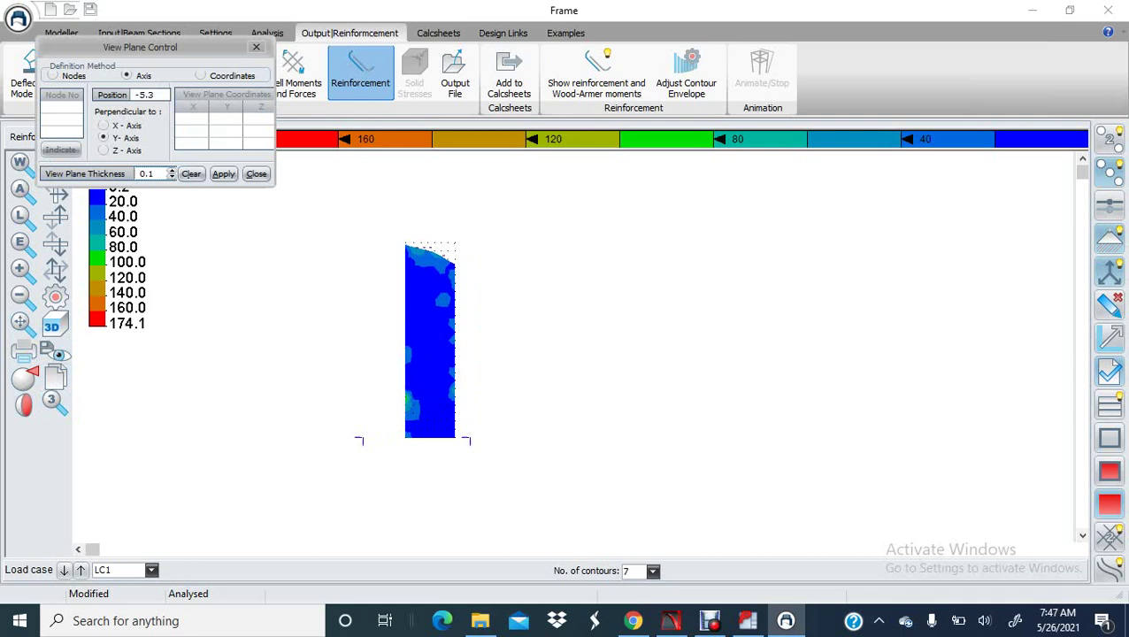
text(0.2)
click(223, 173)
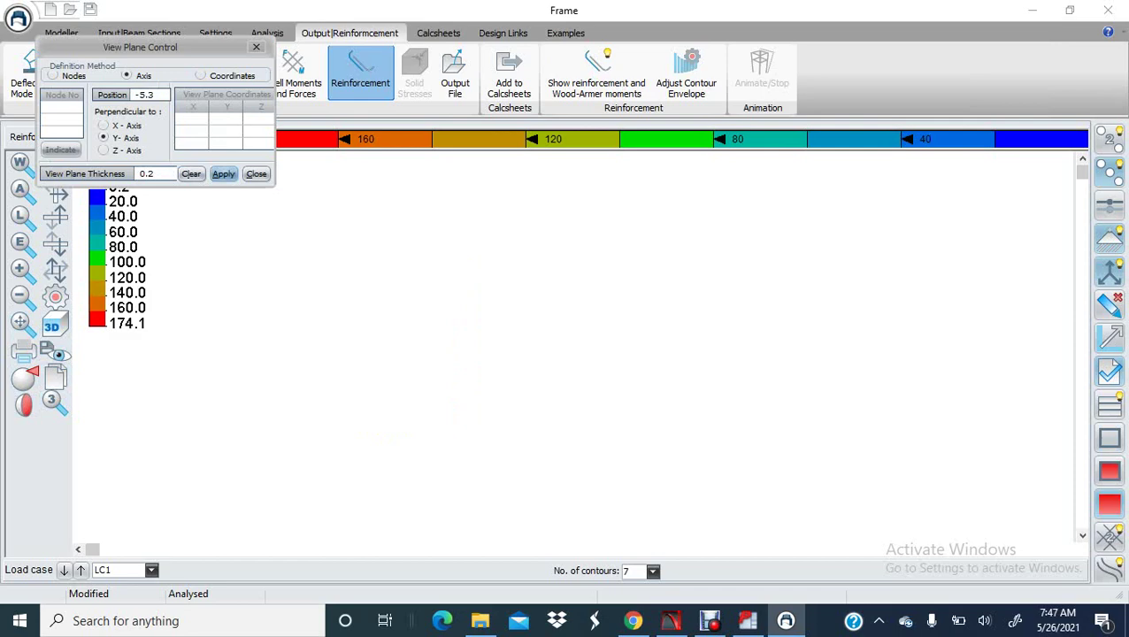
click(103, 151)
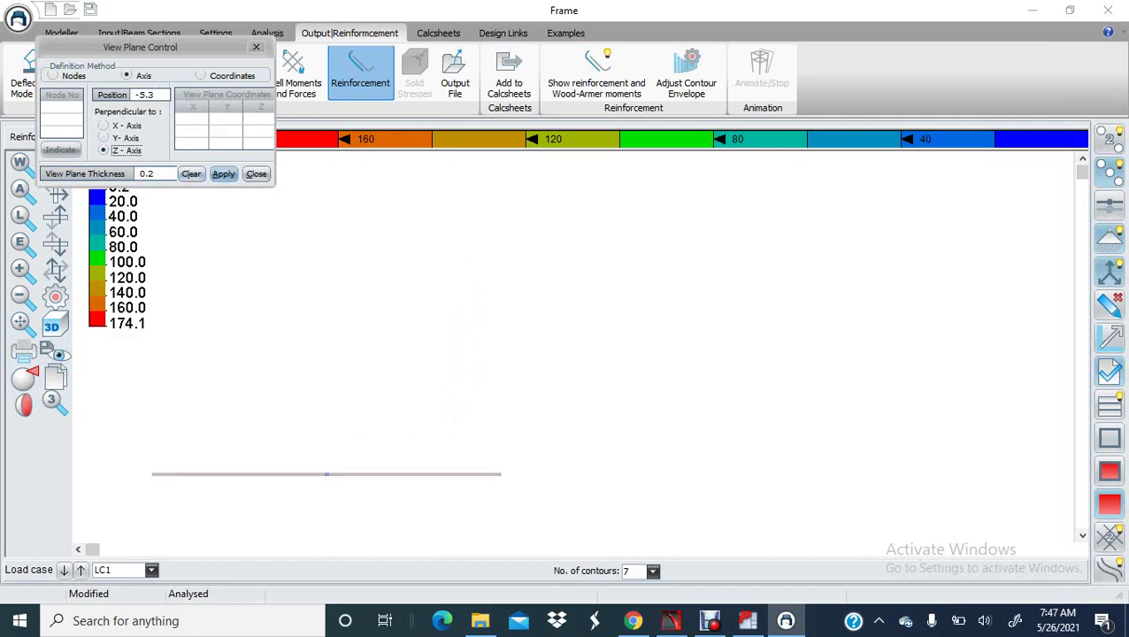
click(222, 173)
click(255, 173)
scroll(416, 274, up, 5)
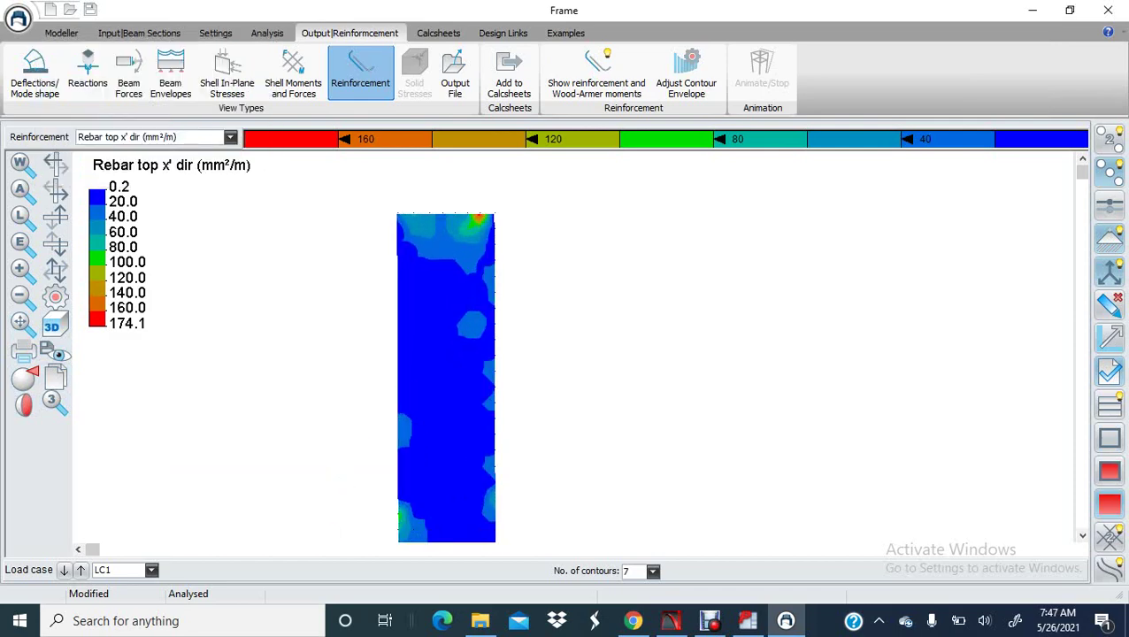
middle_drag(495, 302, 489, 293)
scroll(493, 293, down, 3)
middle_drag(567, 322, 546, 298)
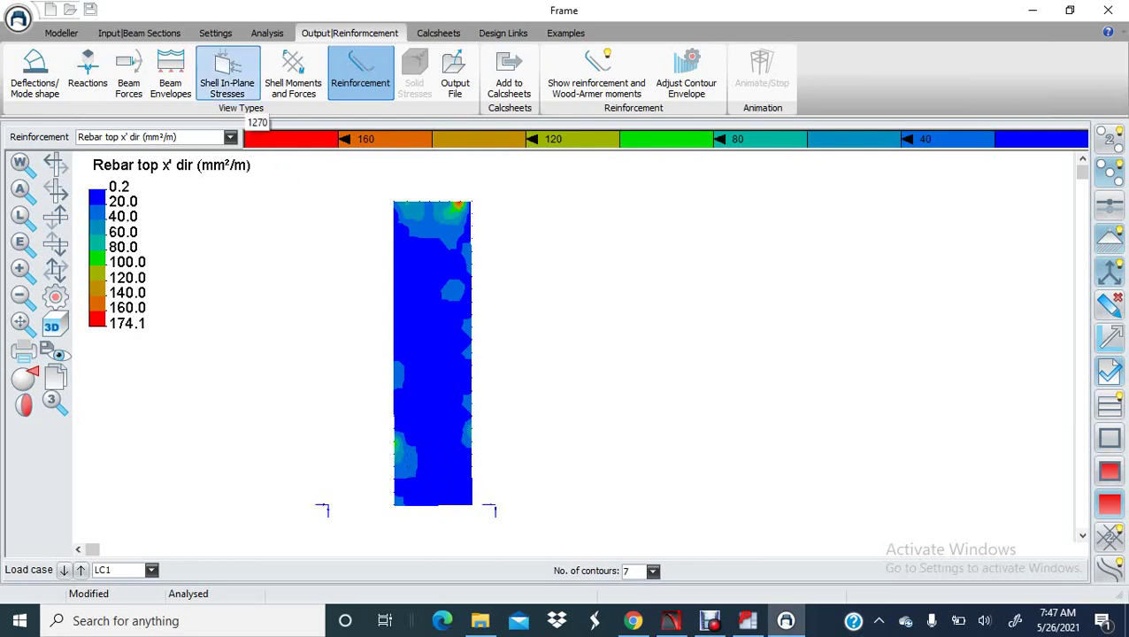
- Review the concrete design parameters without changing them and return to the reinforcement contours
click(215, 33)
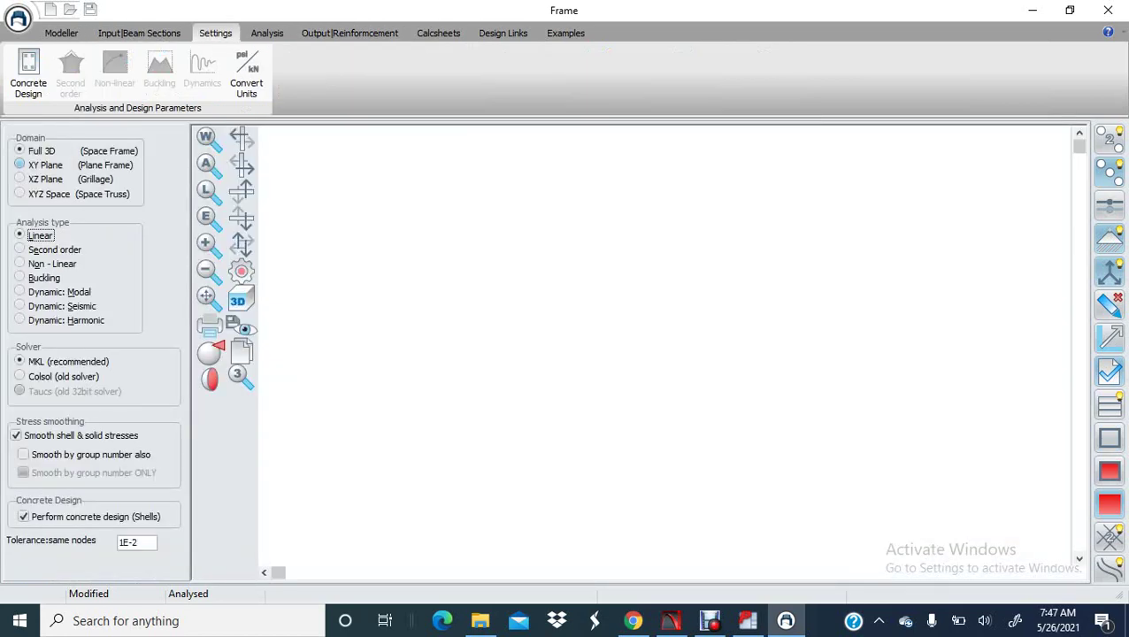
click(29, 71)
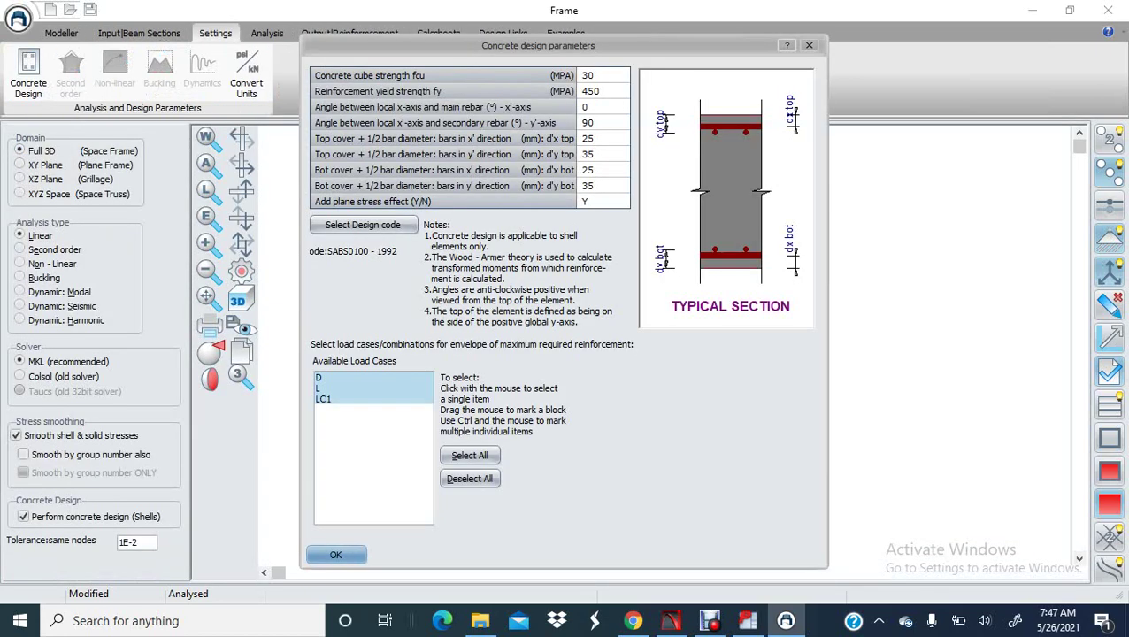
click(336, 554)
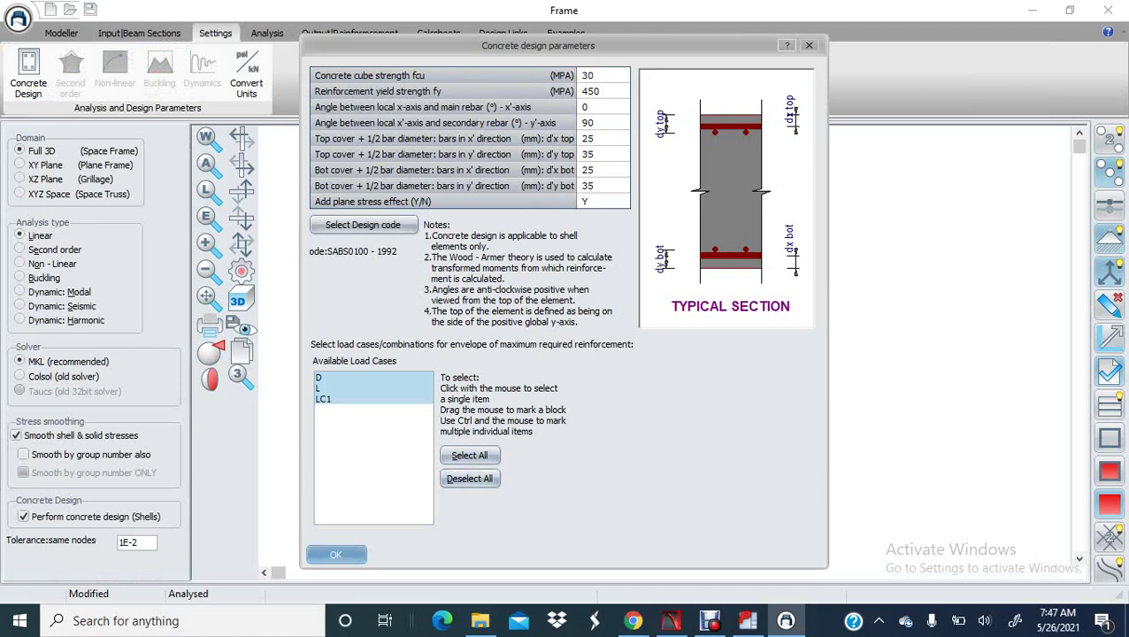
key(Return)
click(350, 32)
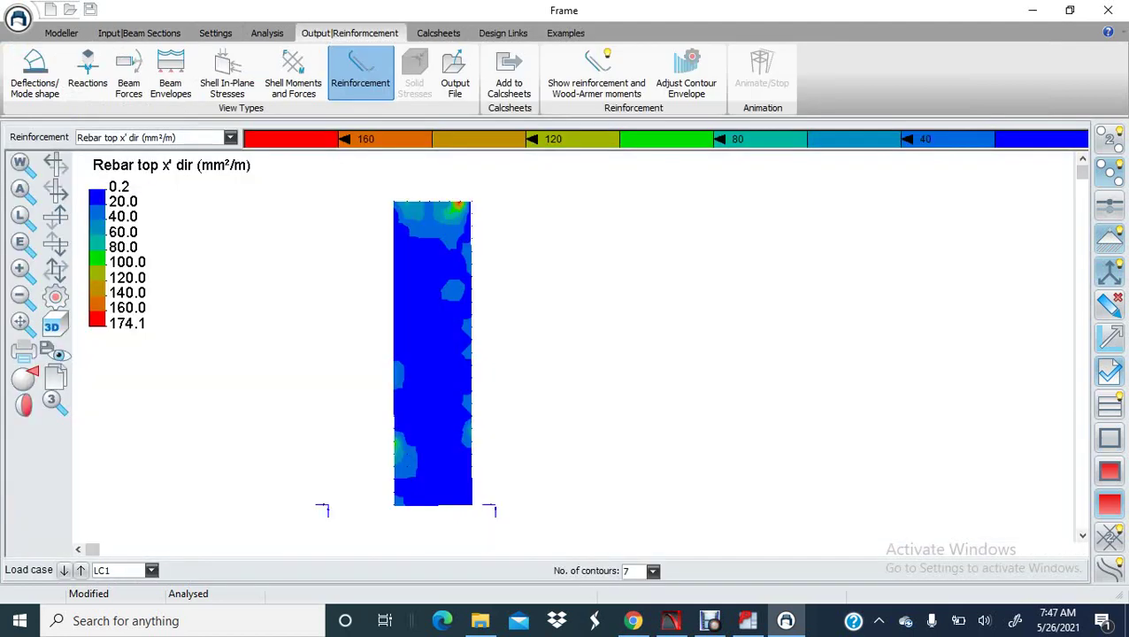
- Show the wall's rebar top x' direction contours for the reinforcement envelope load case
middle_drag(354, 354, 330, 336)
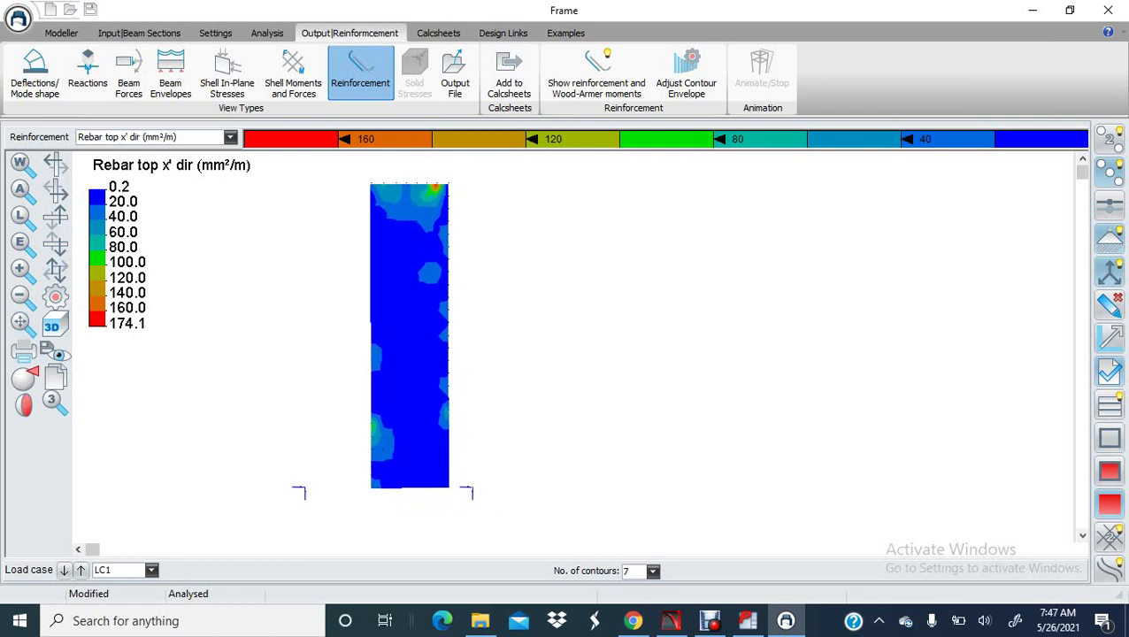
click(151, 571)
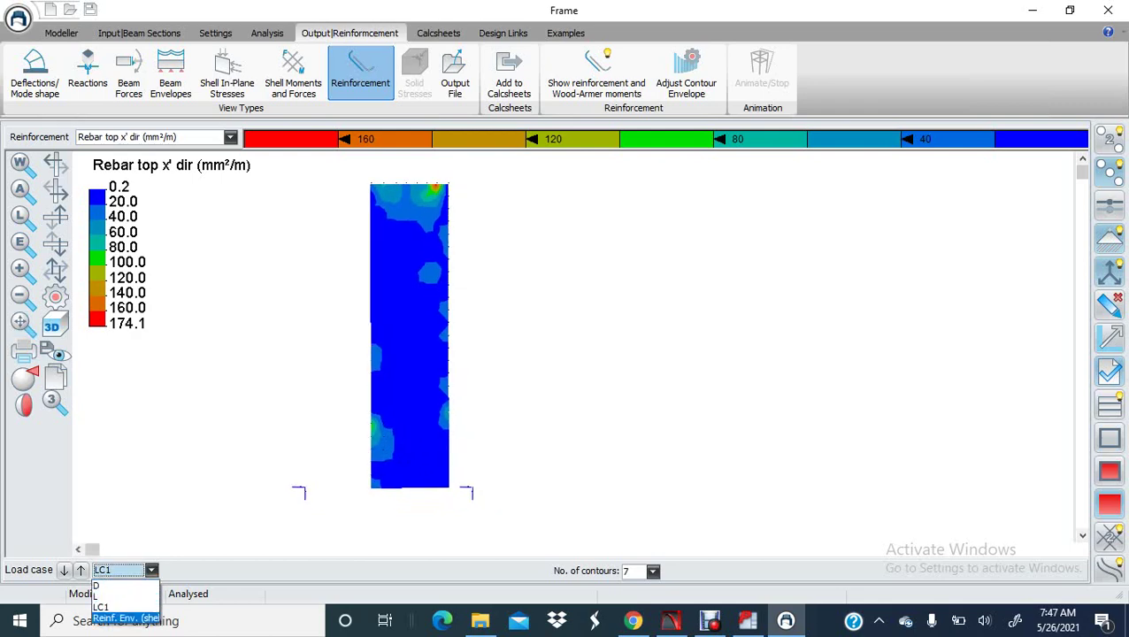
click(124, 607)
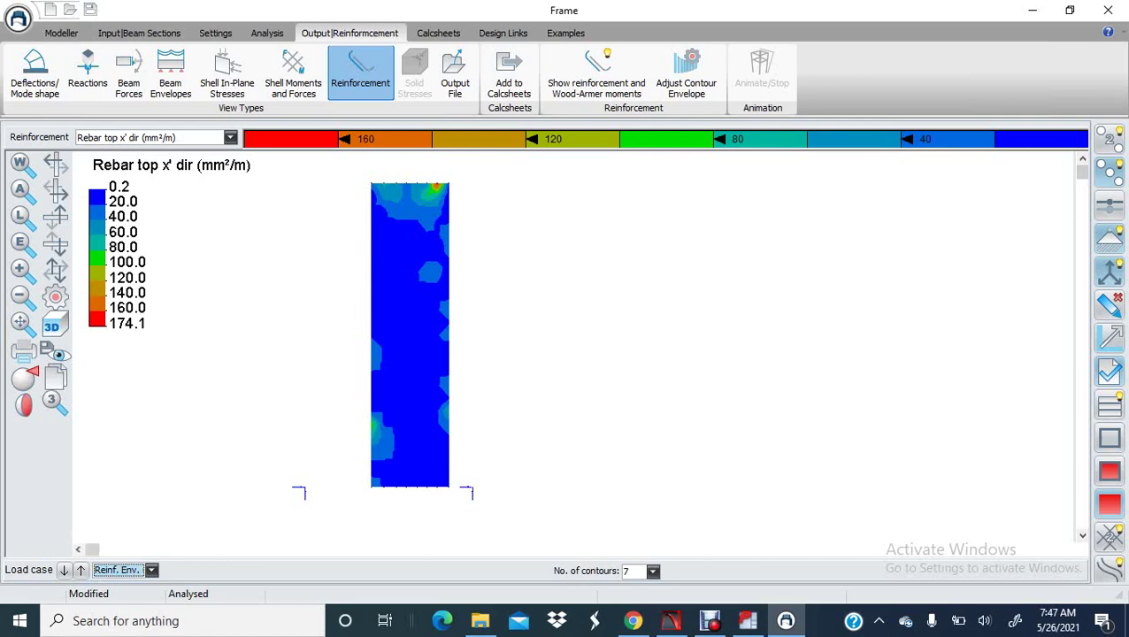
middle_drag(533, 324, 541, 335)
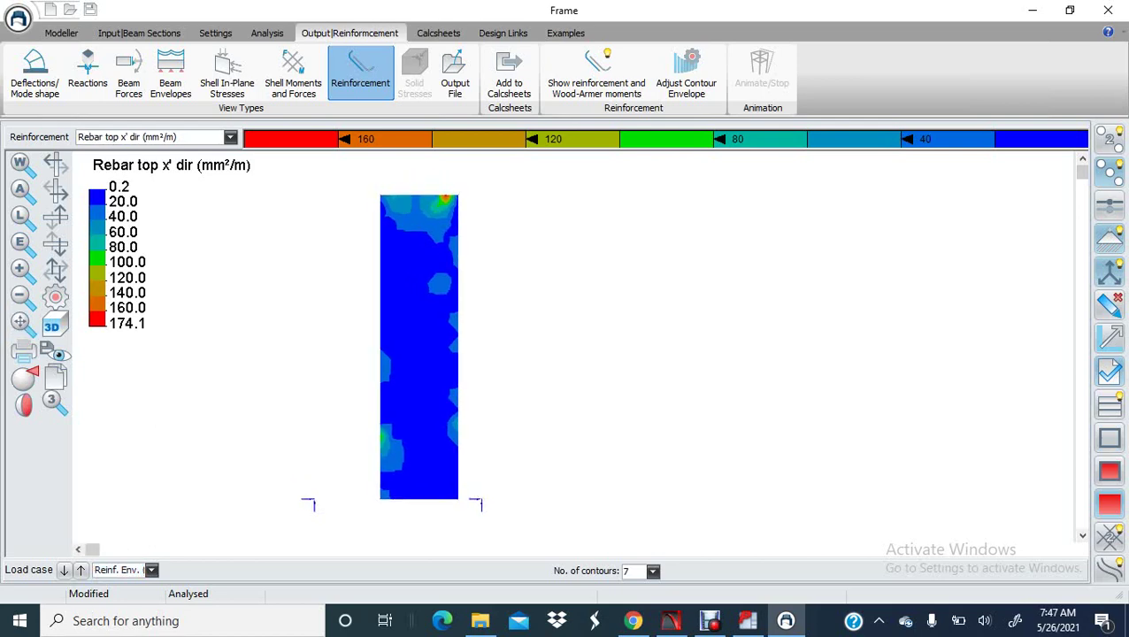
scroll(544, 336, up, 2)
mouse_move(398, 269)
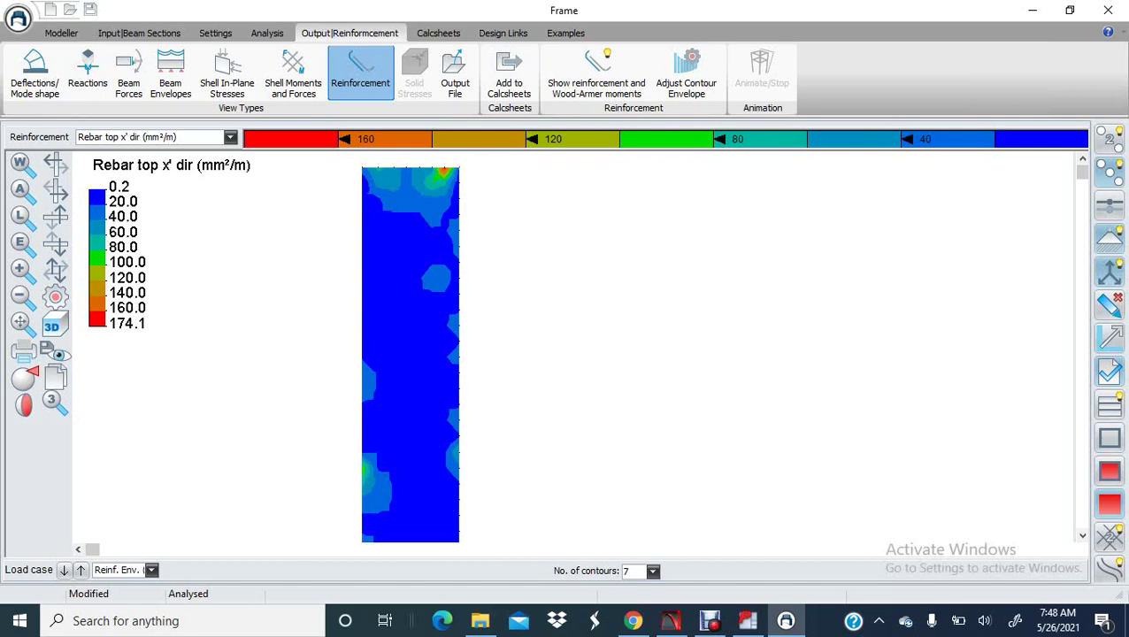
- Switch the reinforcement contours to rebar top y' direction
click(230, 137)
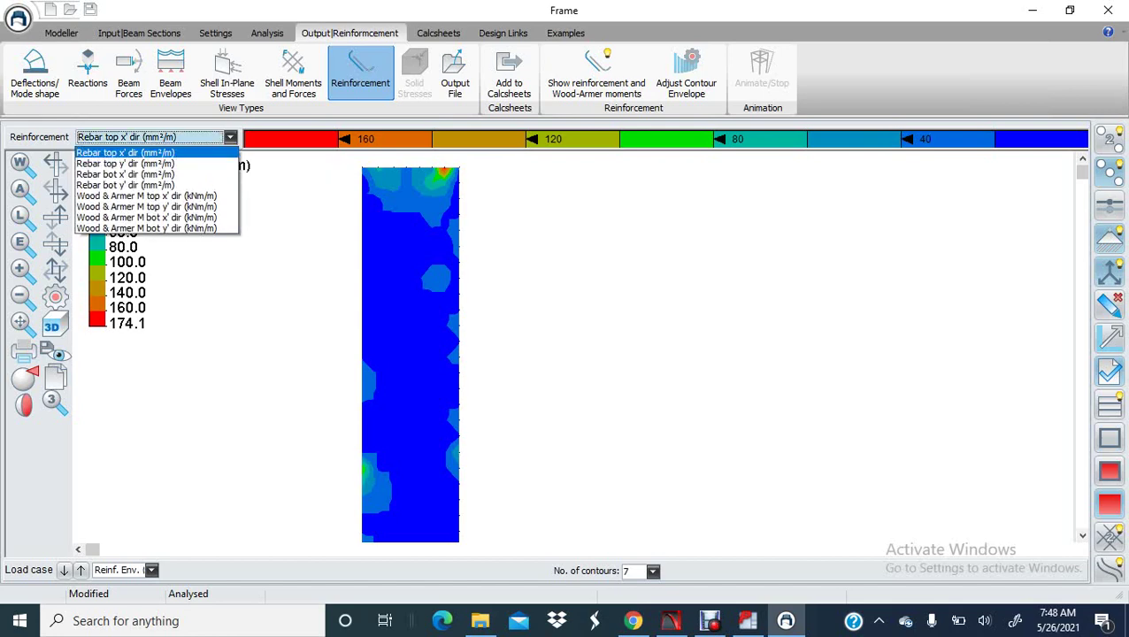
click(133, 153)
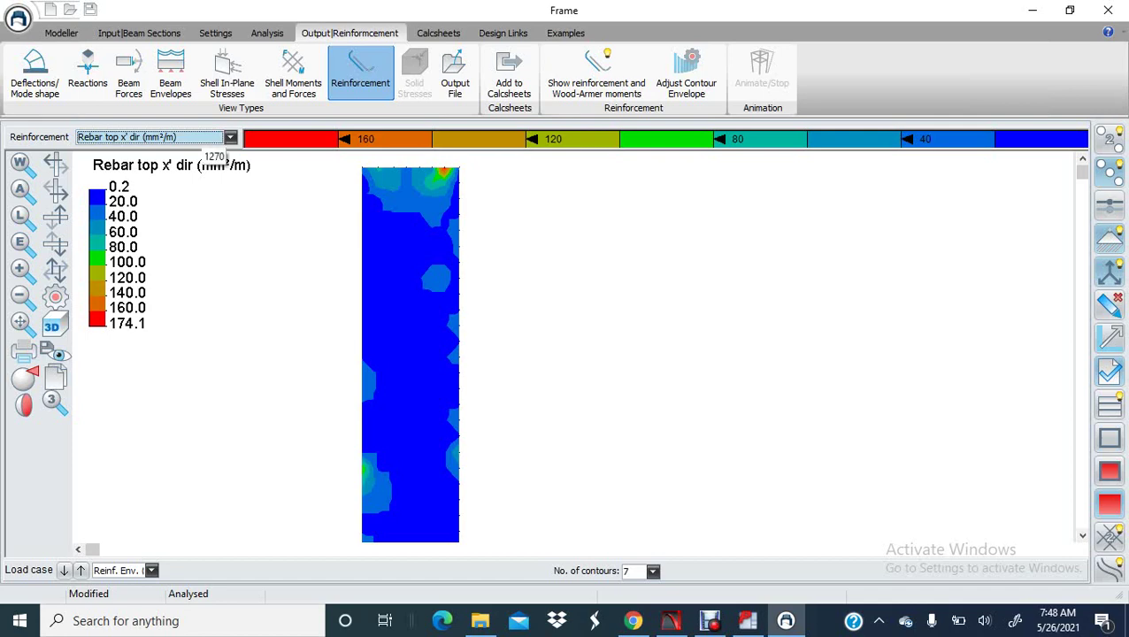
click(208, 138)
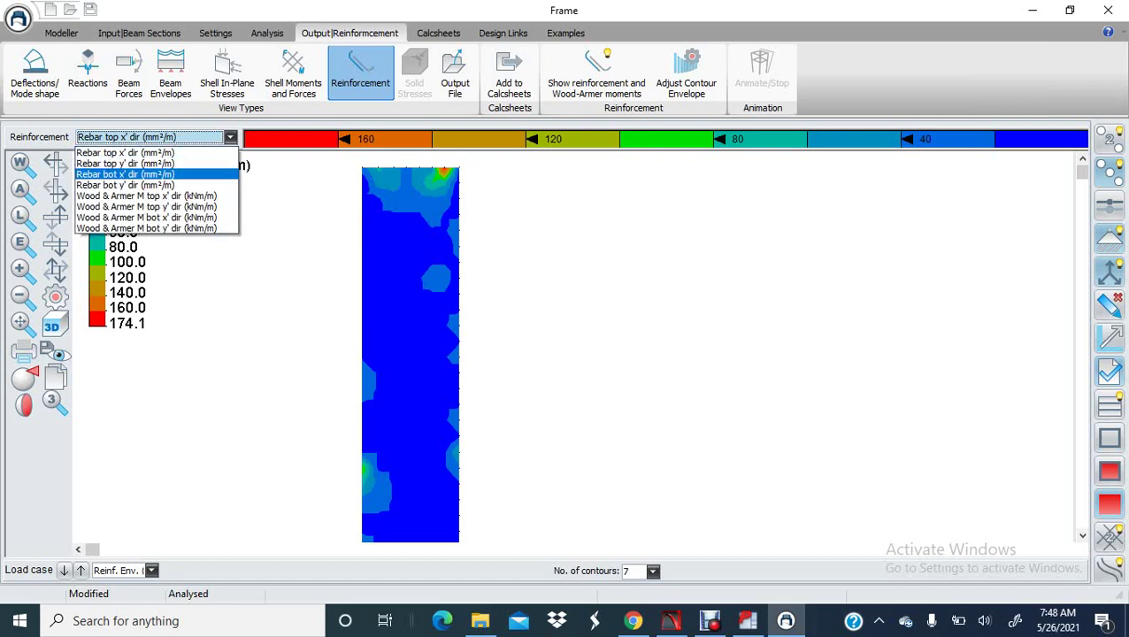
click(125, 162)
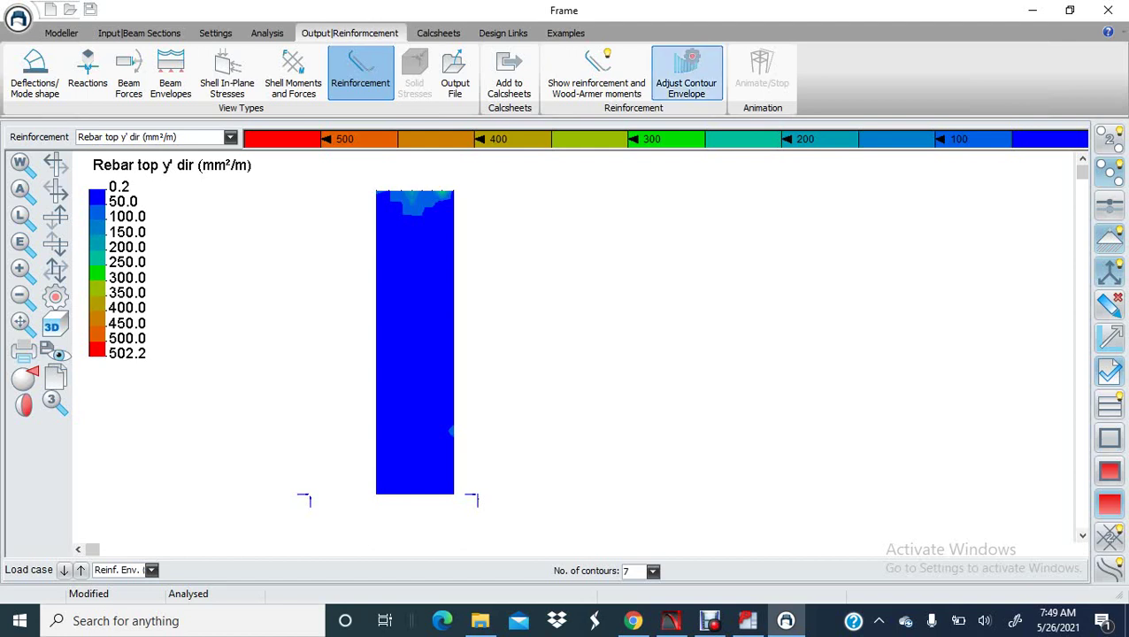
- Set the contour maximum value to 392.5 and inspect the contours near the top of the wall
click(686, 75)
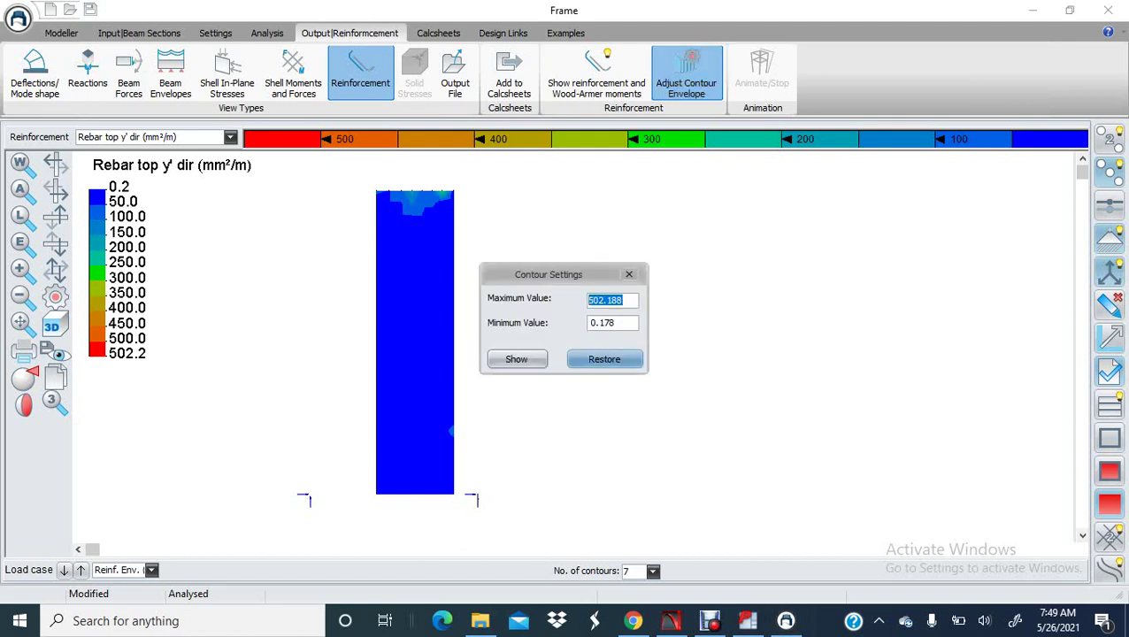
text(392.5)
click(516, 359)
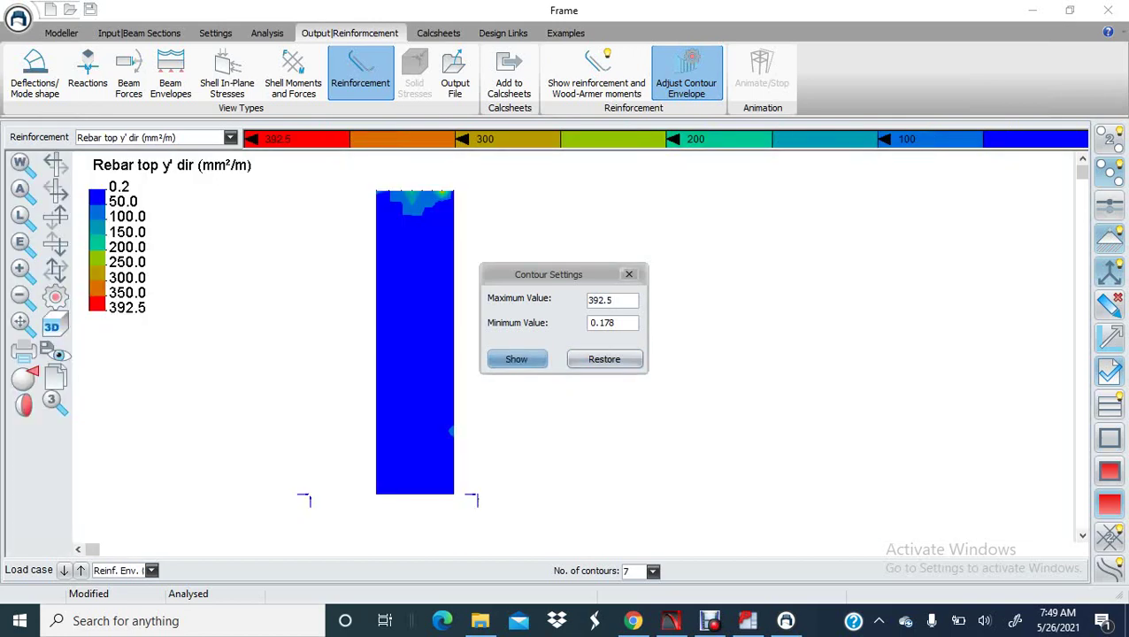
click(629, 274)
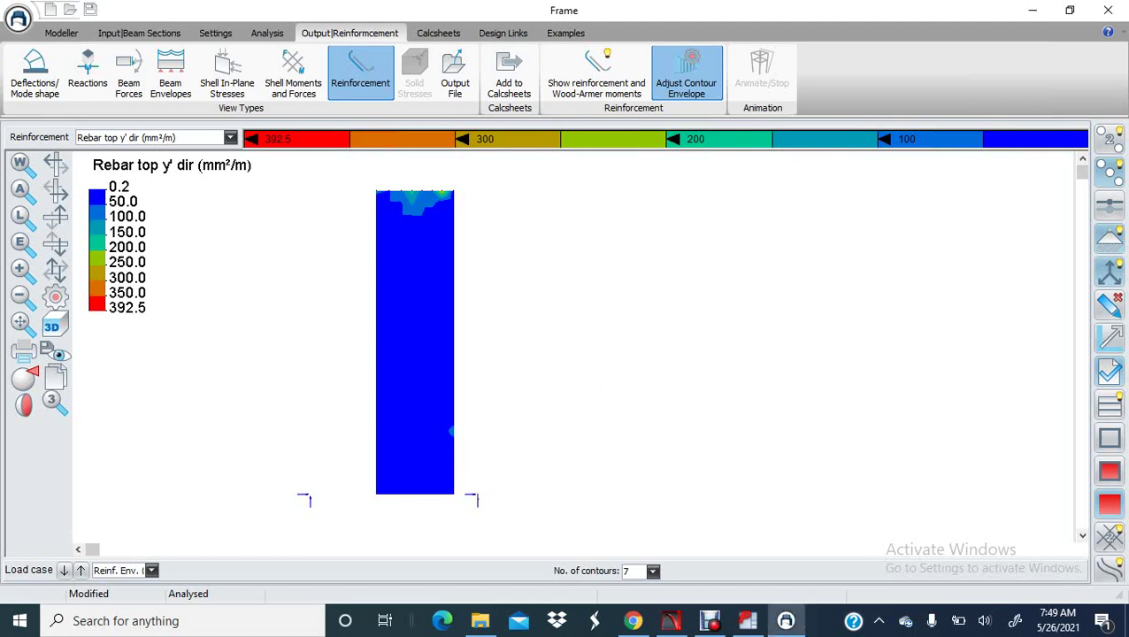
click(20, 323)
scroll(439, 211, up, 2)
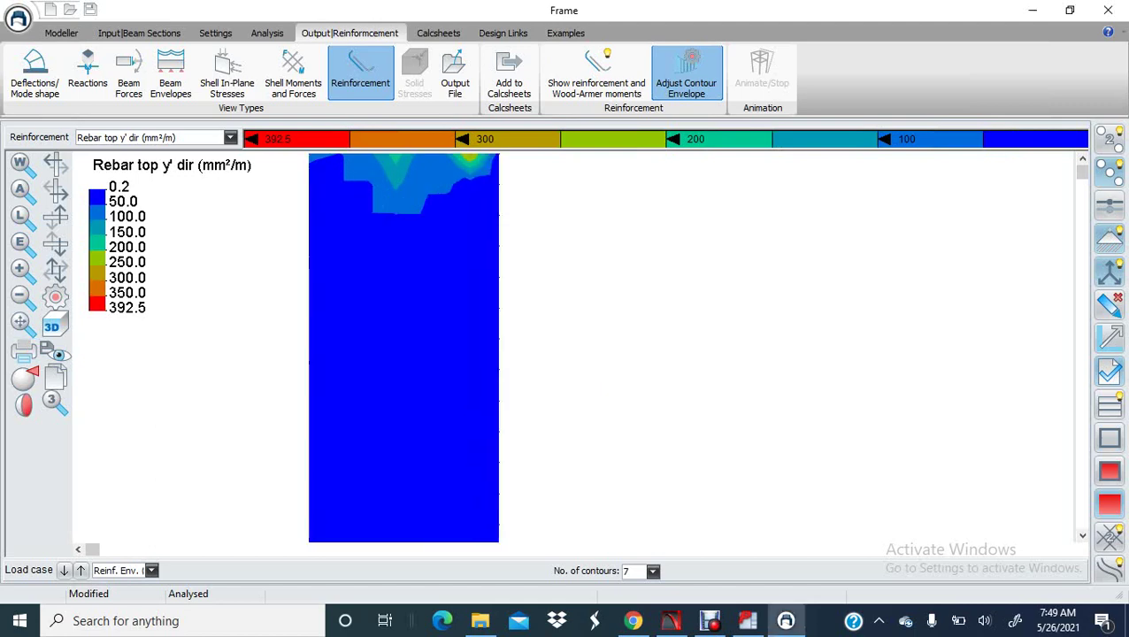
middle_drag(443, 203, 444, 251)
scroll(439, 259, down, 4)
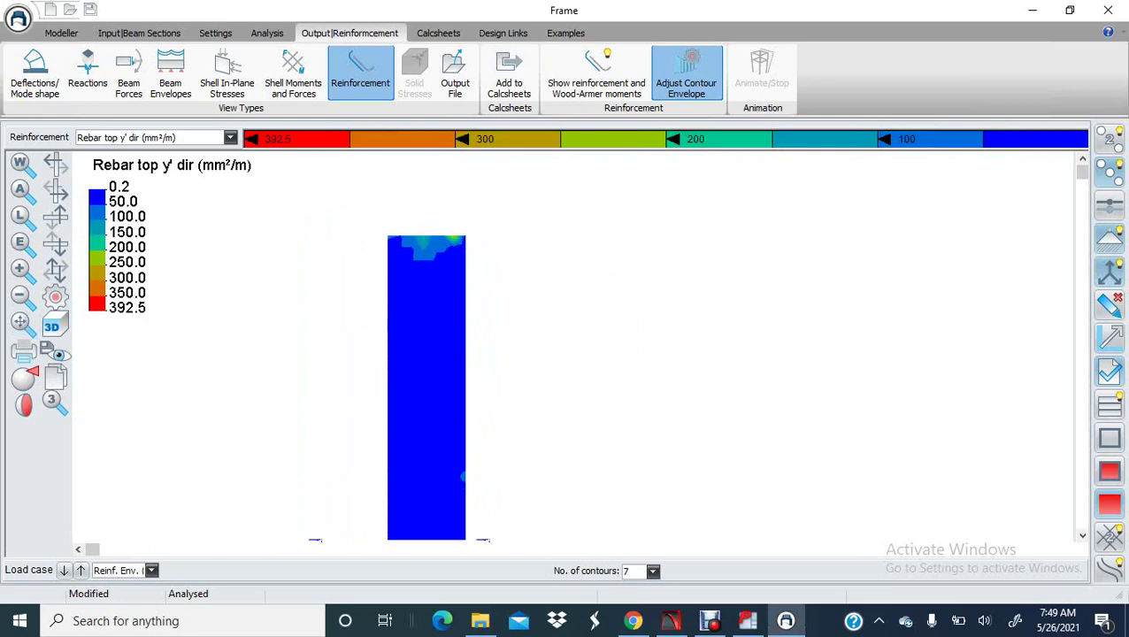
- Set the contour maximum value to 250 for the wall's rebar top y' direction contours
middle_drag(430, 455, 430, 424)
scroll(430, 425, up, 1)
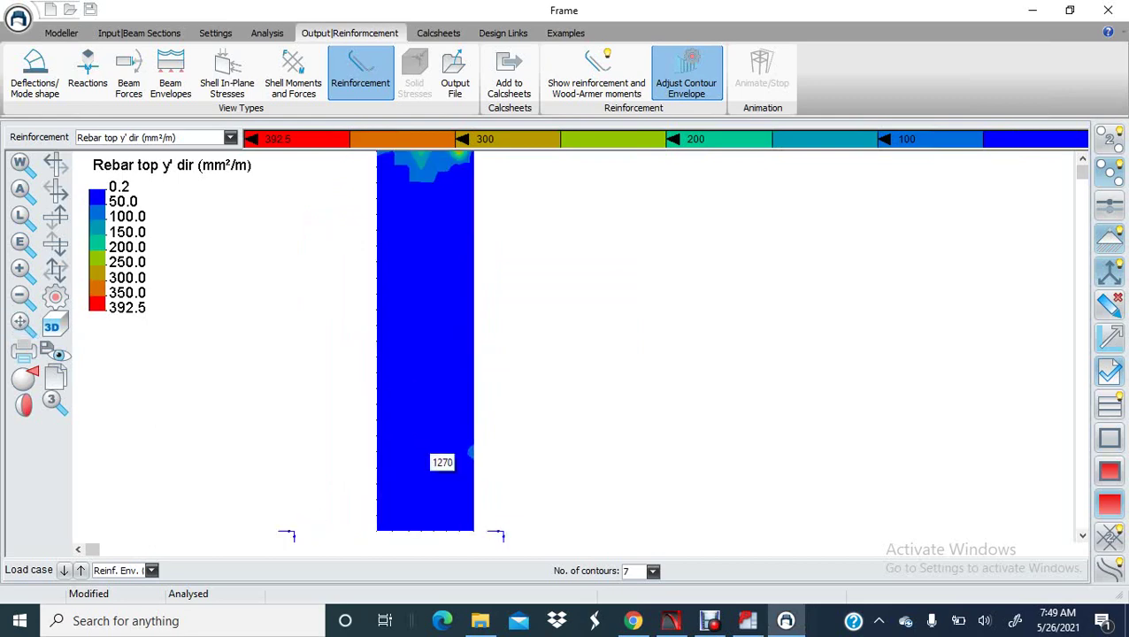
scroll(423, 432, down, 1)
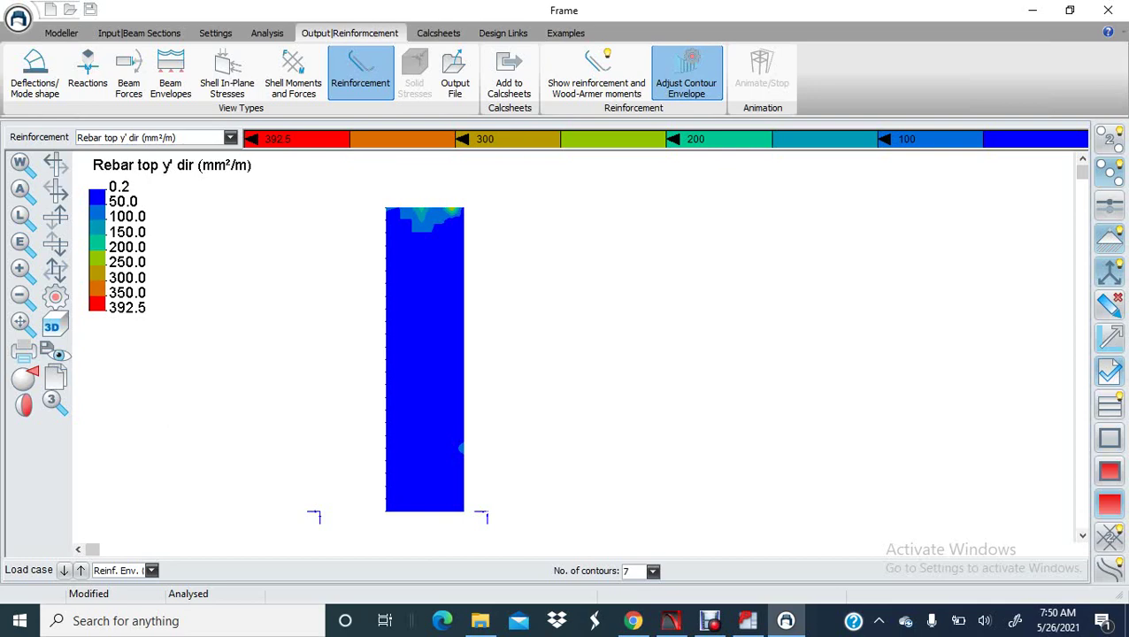
click(686, 74)
drag(623, 301, 586, 301)
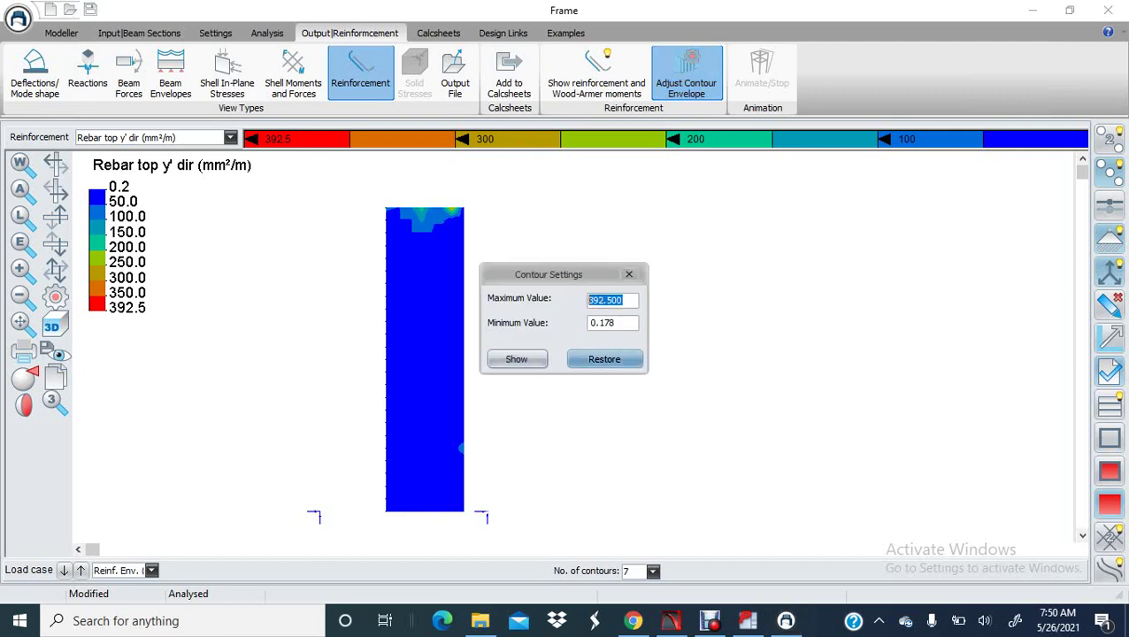
text(250)
key(Return)
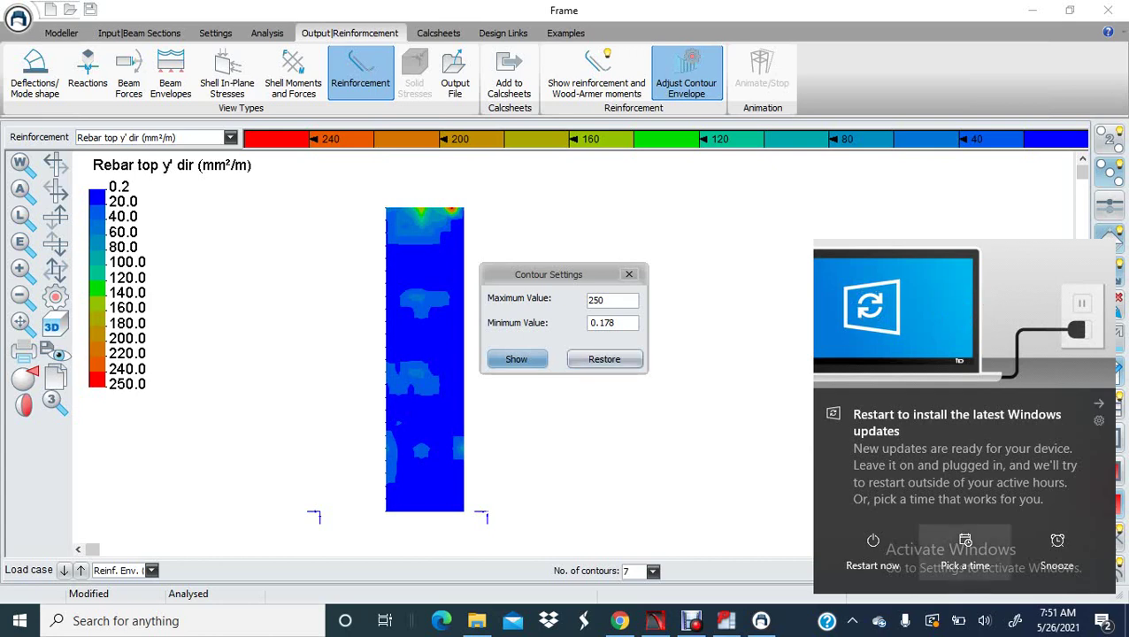
- Schedule the Windows update restart for Friday, May 28, 2021 at 8:55 AM and return to the reinforcement contours
click(964, 556)
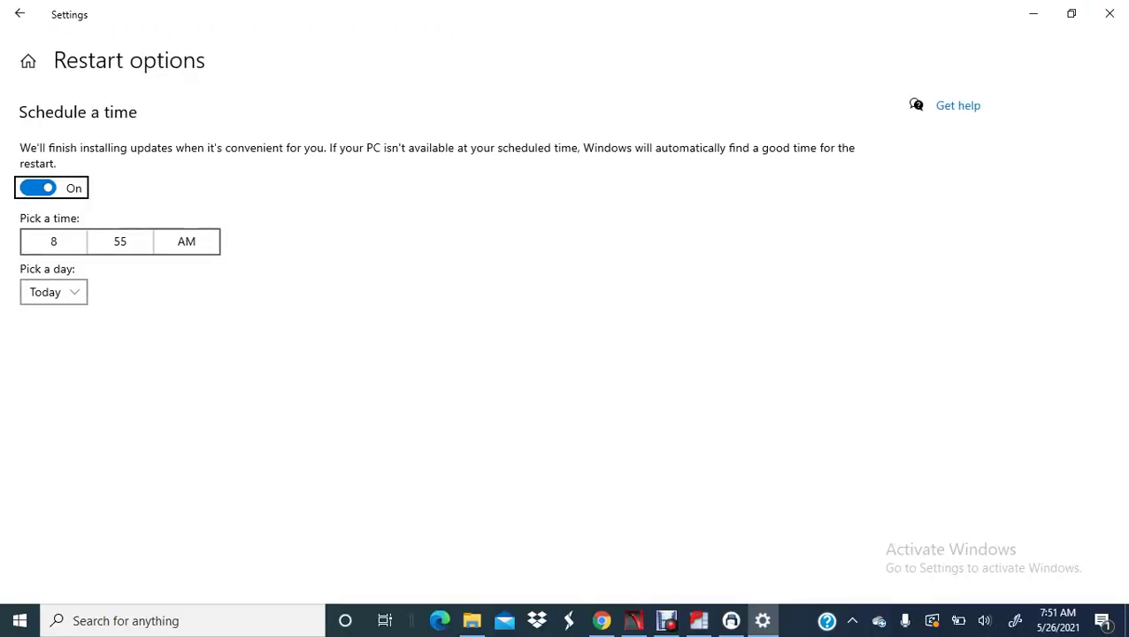
click(53, 292)
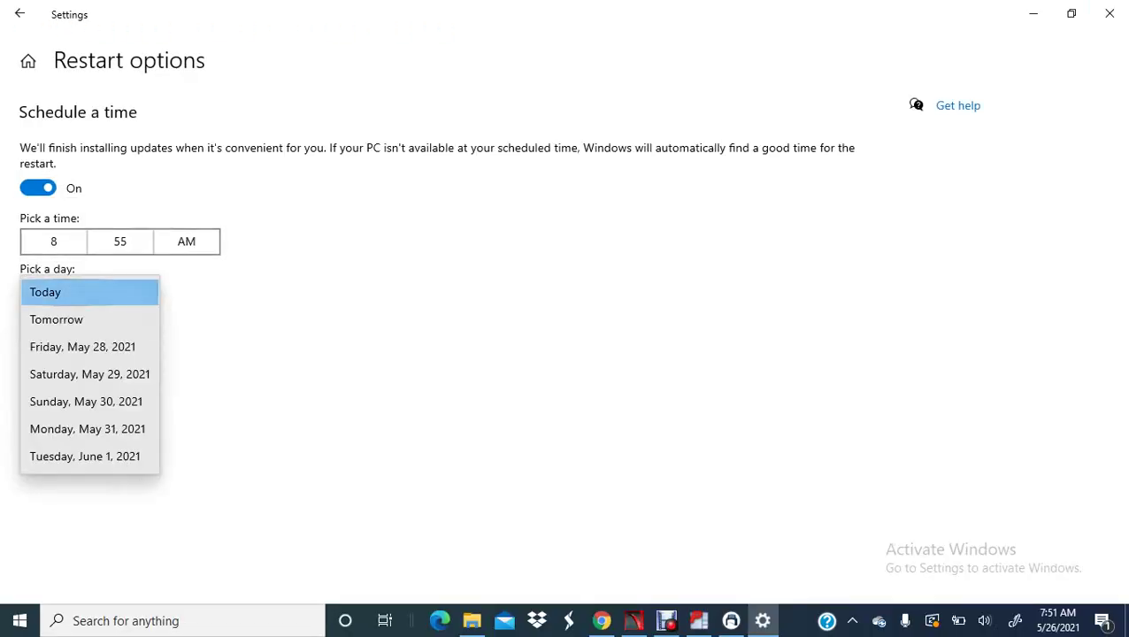
click(83, 347)
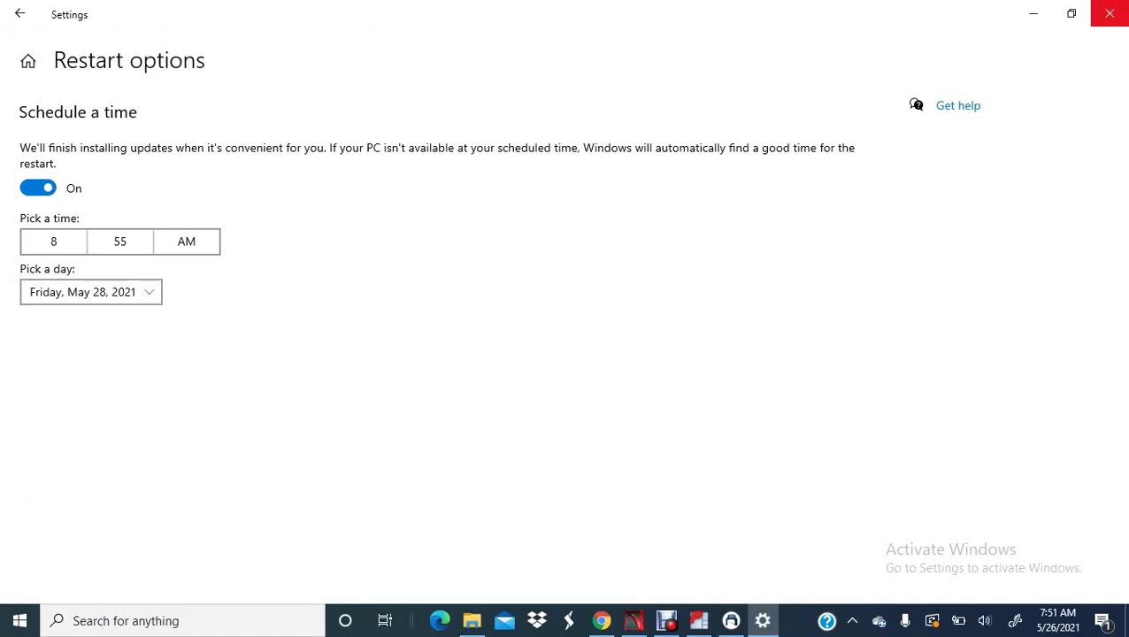
click(1032, 13)
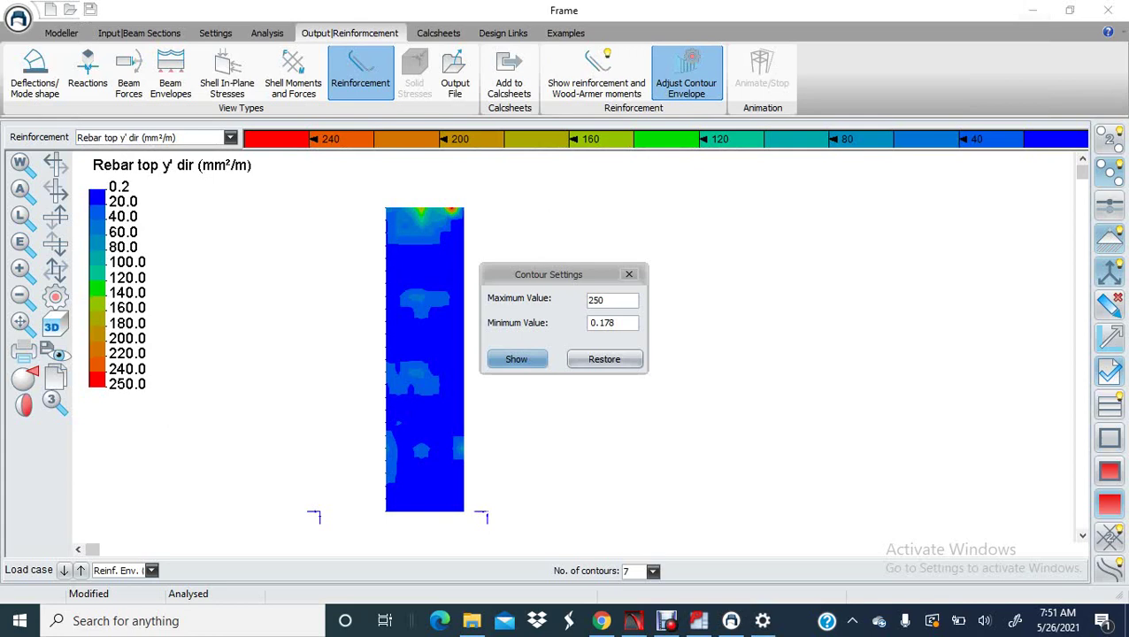
- Set the contour maximum value to 100 and move the contour settings clear of the wall to inspect its upper part
double_click(597, 300)
text(100)
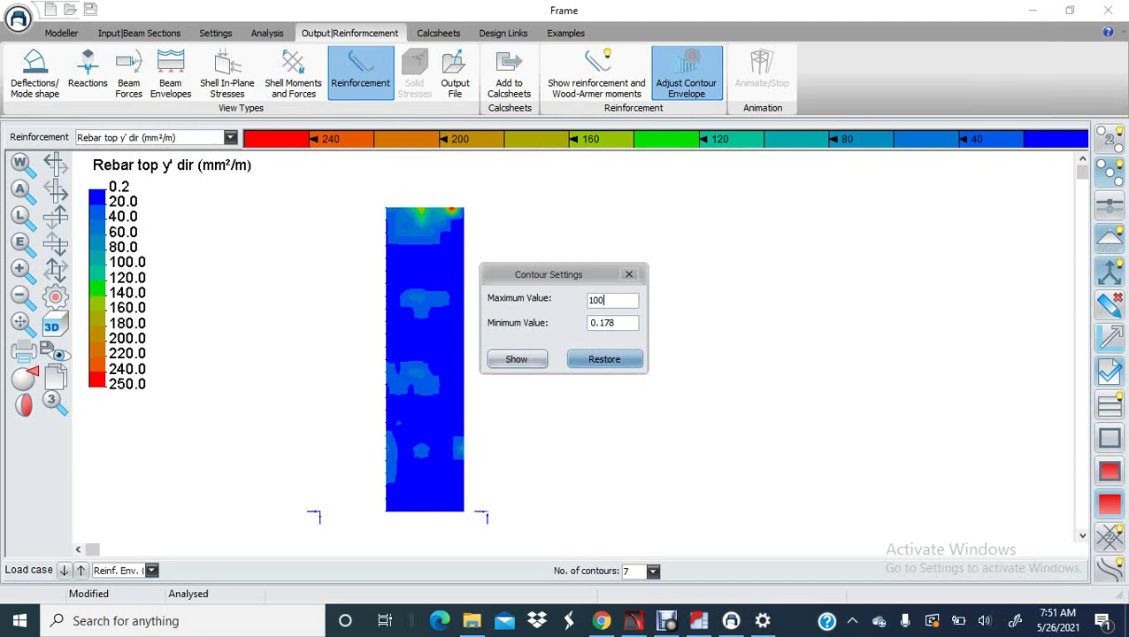
click(516, 358)
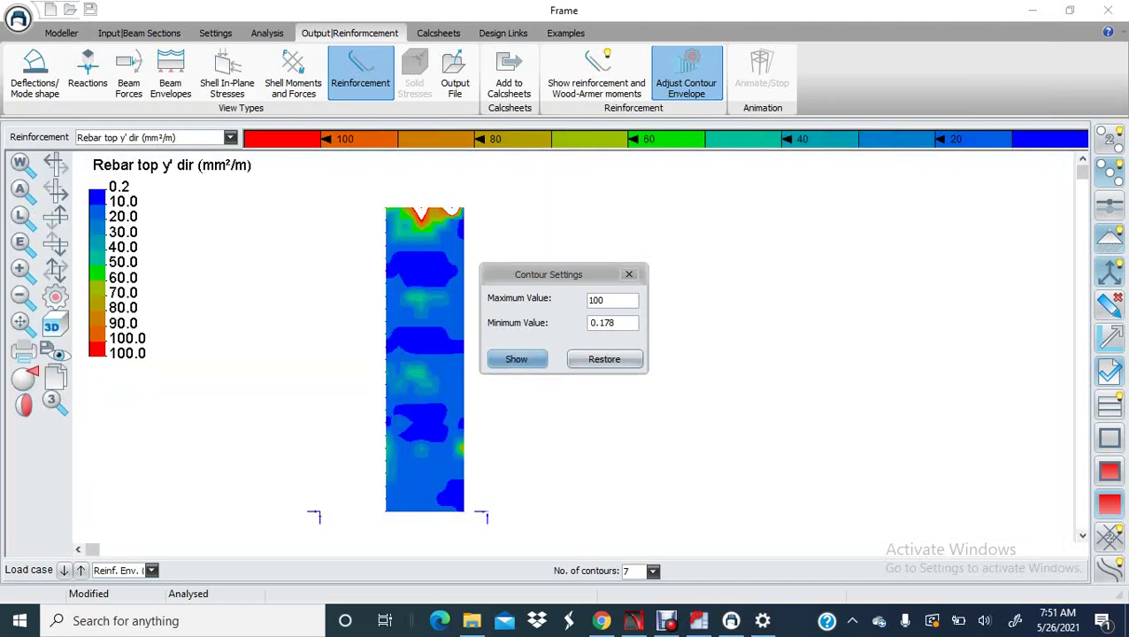
drag(548, 275, 650, 254)
middle_drag(531, 398, 513, 415)
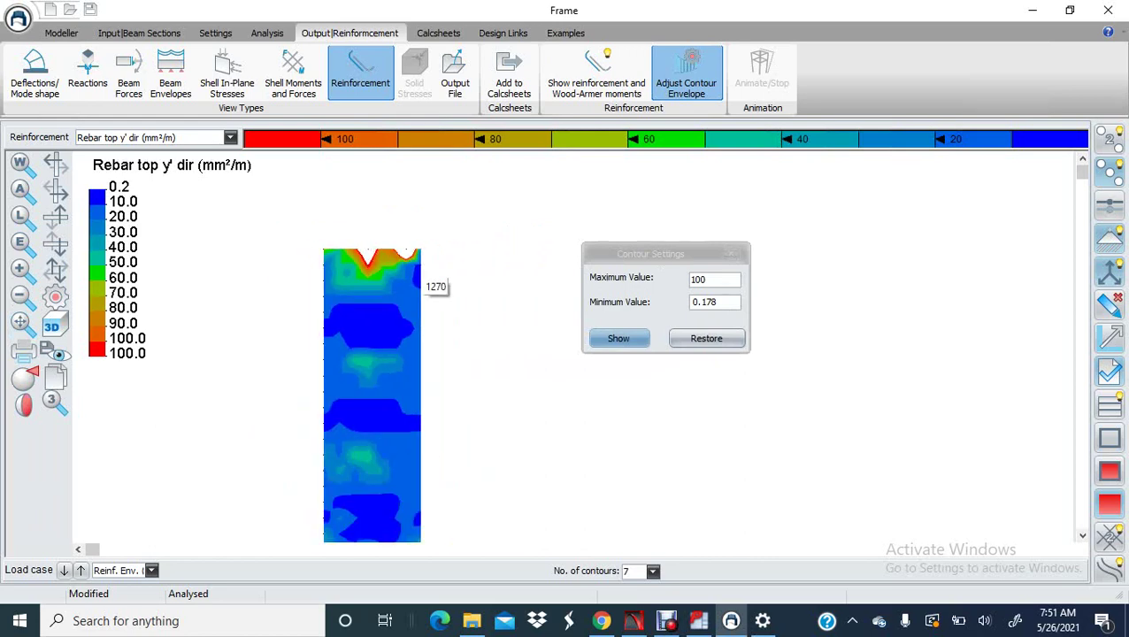
- Lower the contour maximum value to 50 and inspect the top y' reinforcement over the full height of the wall
click(705, 338)
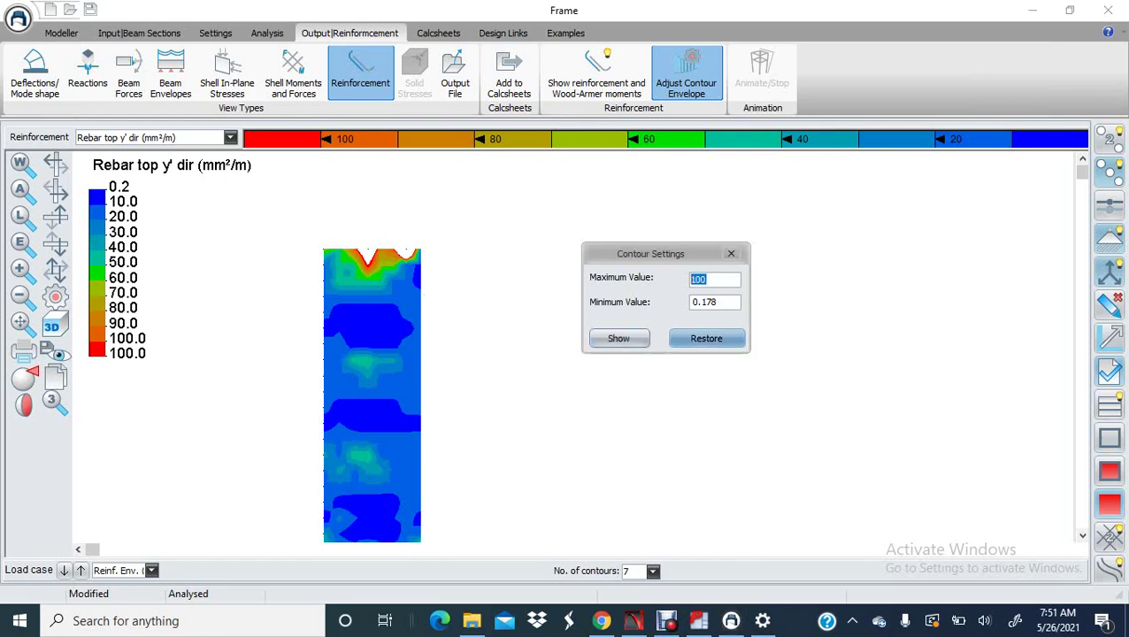
text(50)
key(Return)
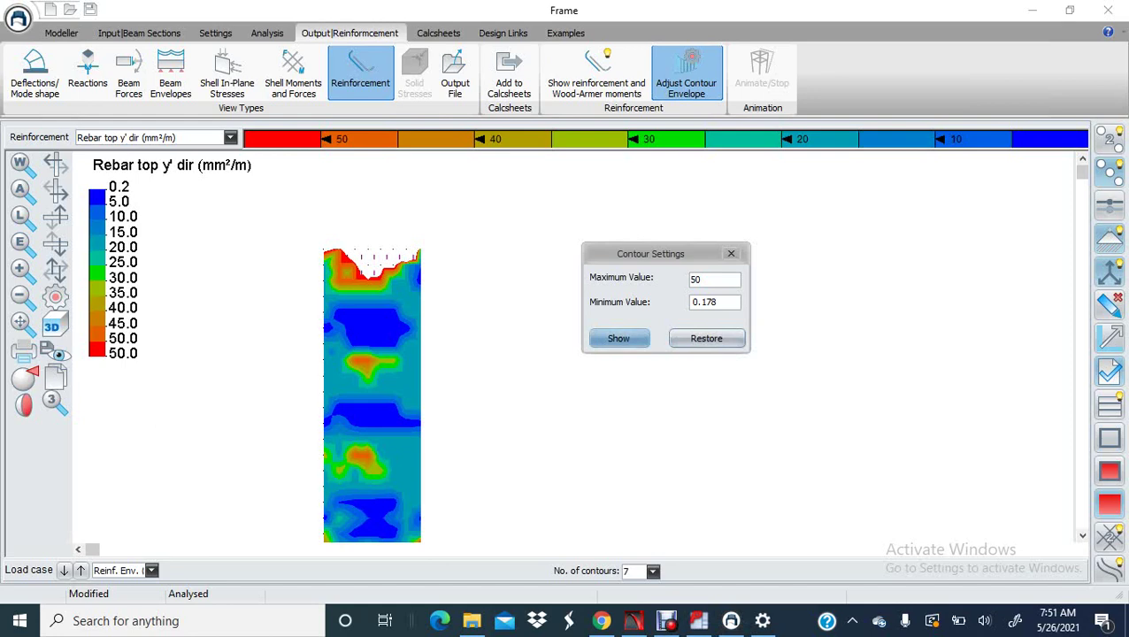
scroll(279, 222, down, 2)
scroll(310, 362, up, 4)
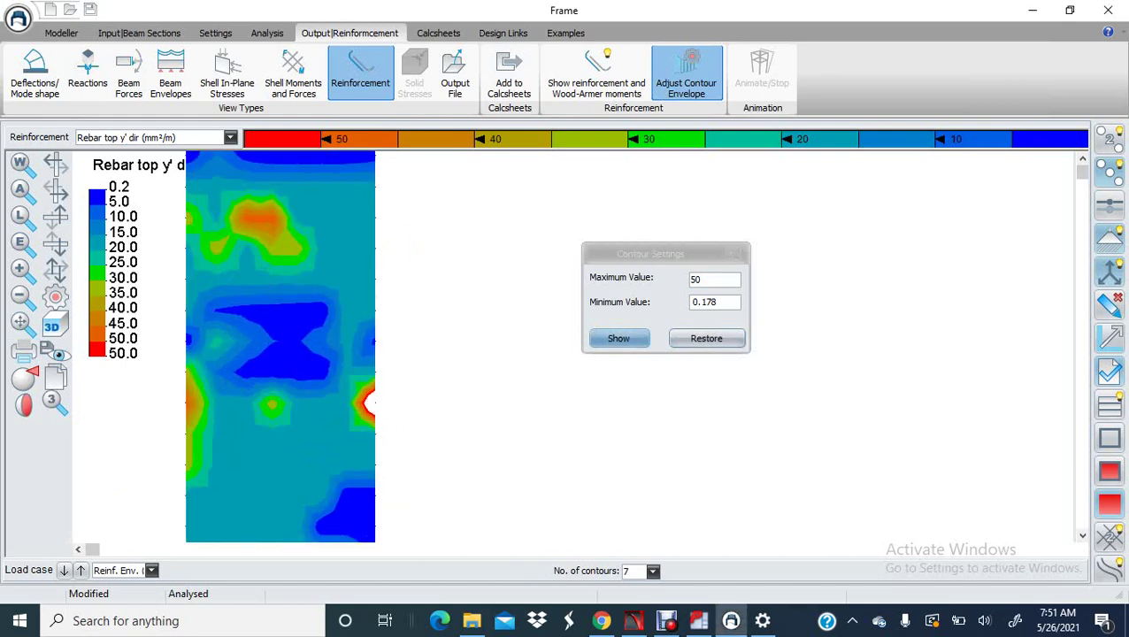
scroll(370, 432, down, 3)
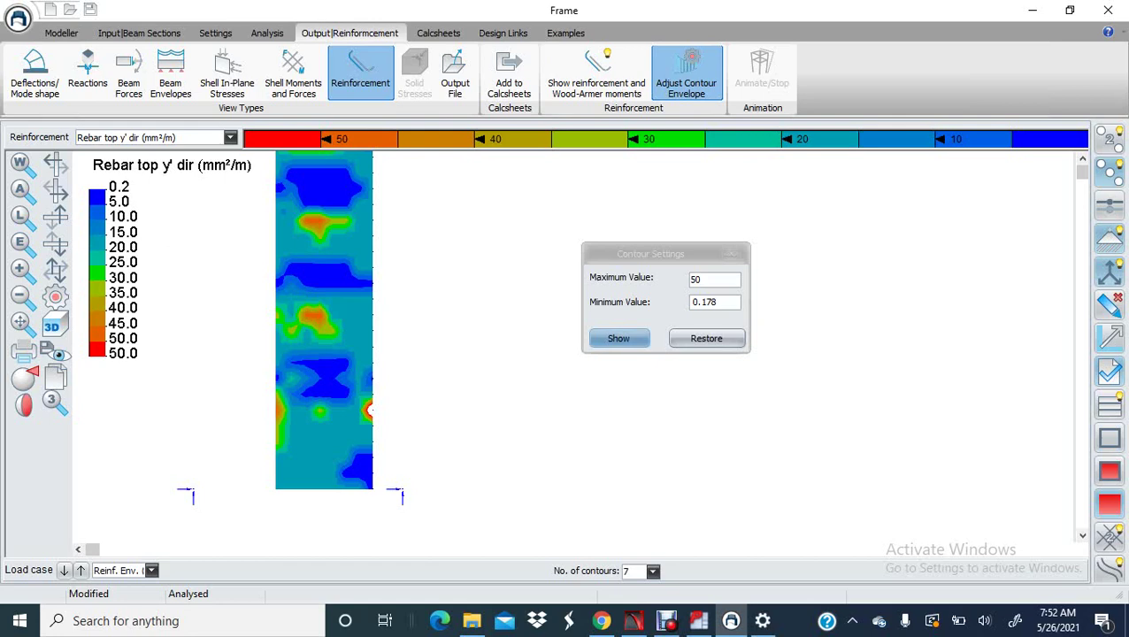
middle_drag(319, 225, 322, 282)
scroll(321, 262, down, 3)
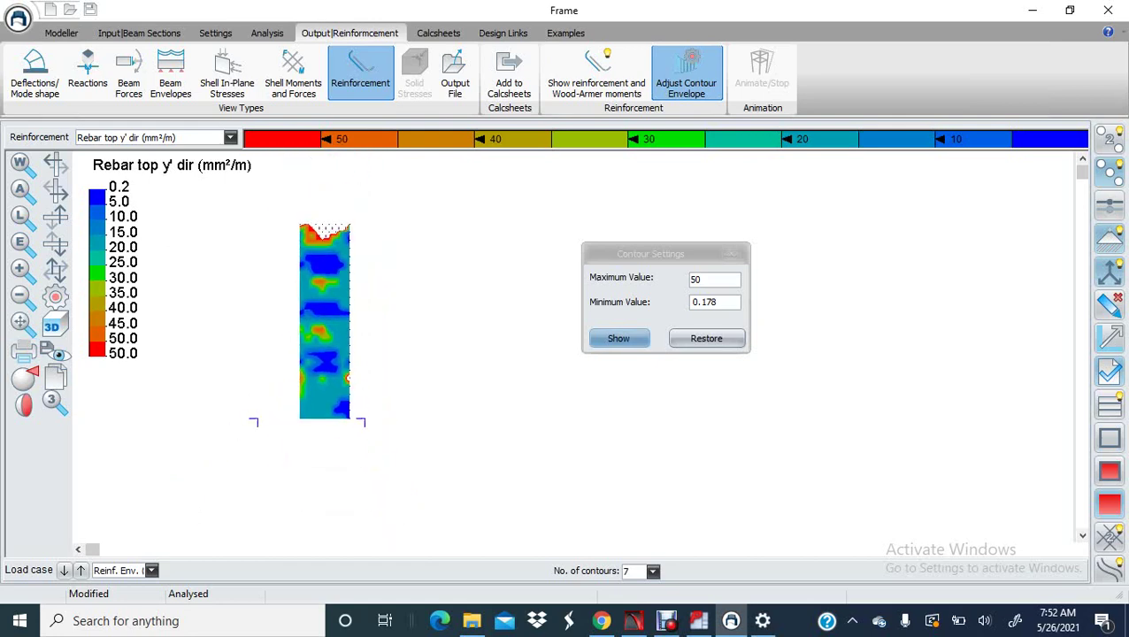
- Switch the contours to rebar bot x' direction and inspect the upper part of the wall
click(230, 137)
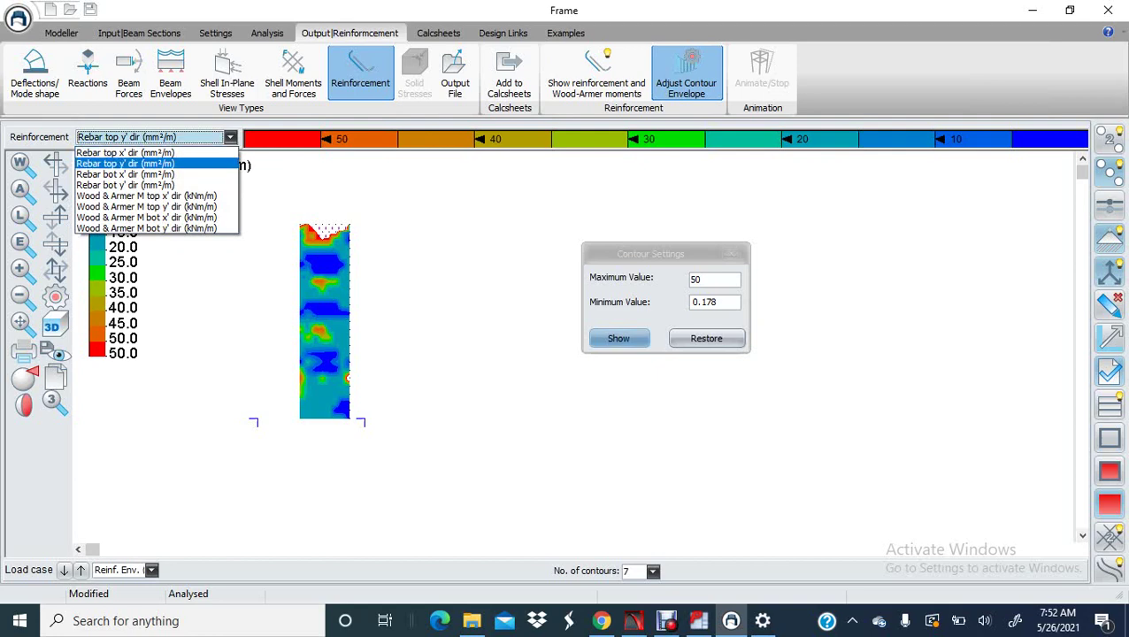
click(142, 174)
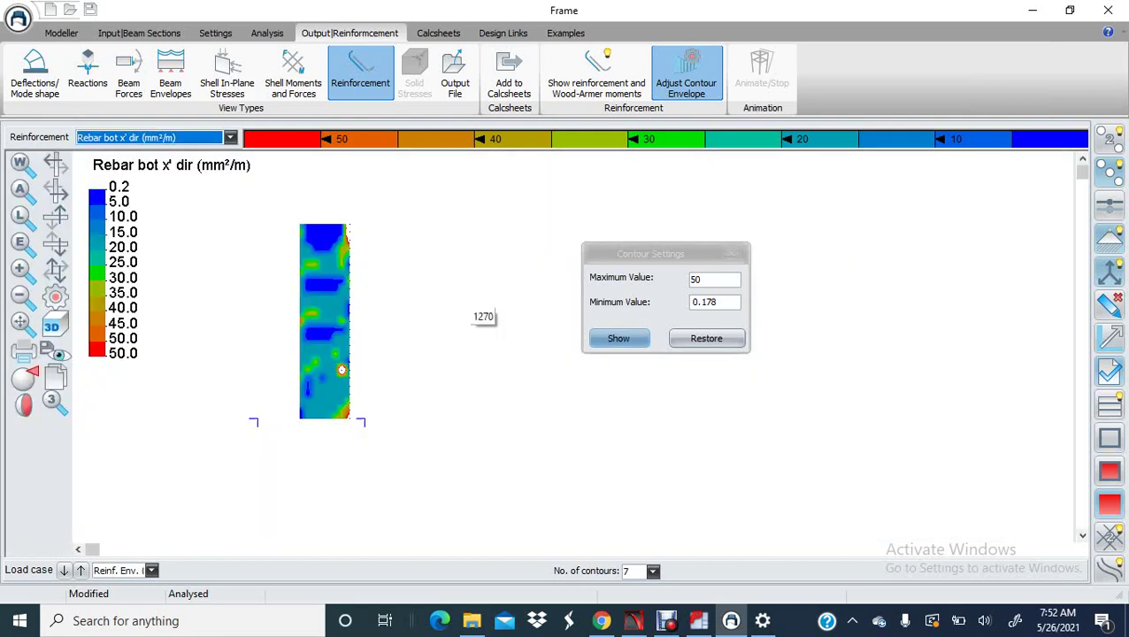
middle_drag(334, 240, 324, 237)
scroll(324, 236, up, 3)
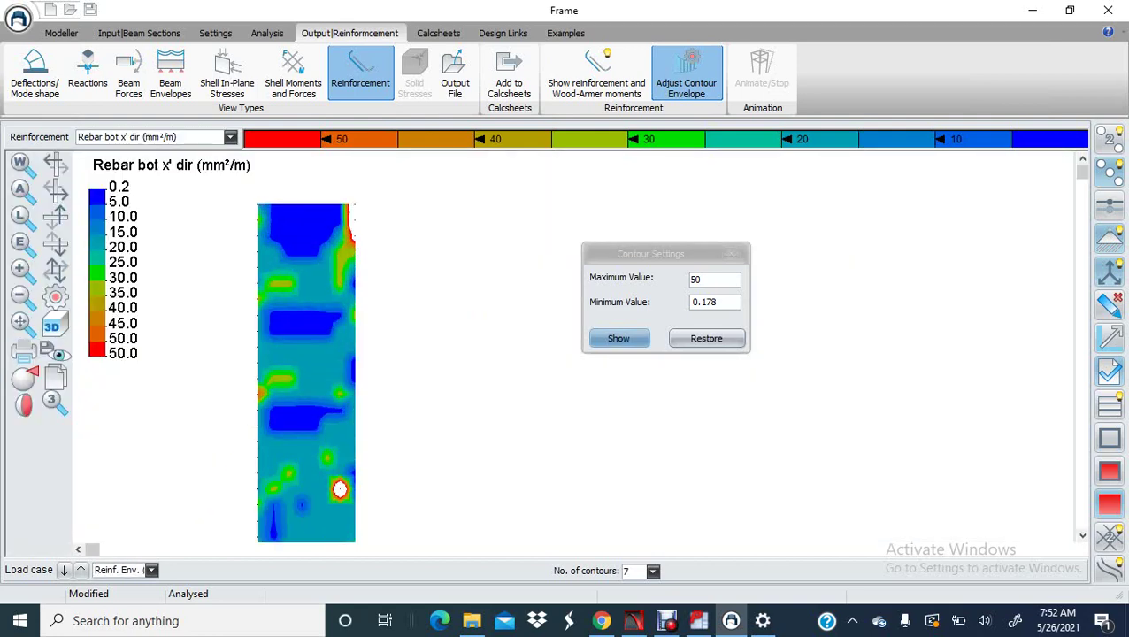
scroll(356, 243, up, 4)
scroll(355, 199, down, 3)
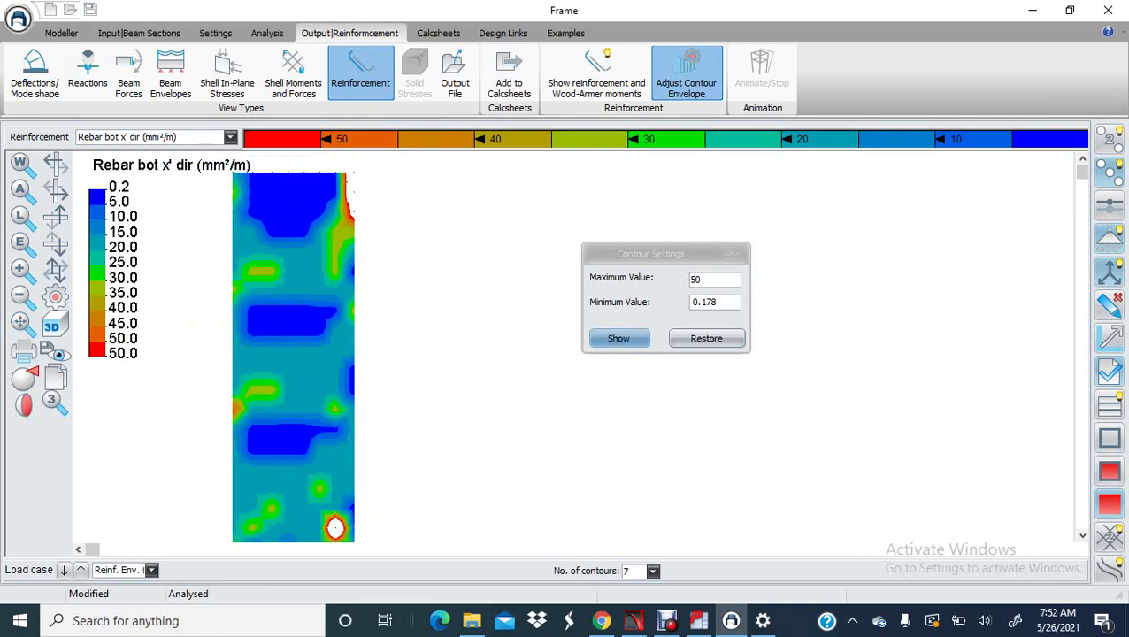
- Examine the bottom x' reinforcement concentrations near the wall's lower edge and base corner
middle_drag(330, 517, 331, 412)
scroll(331, 412, up, 6)
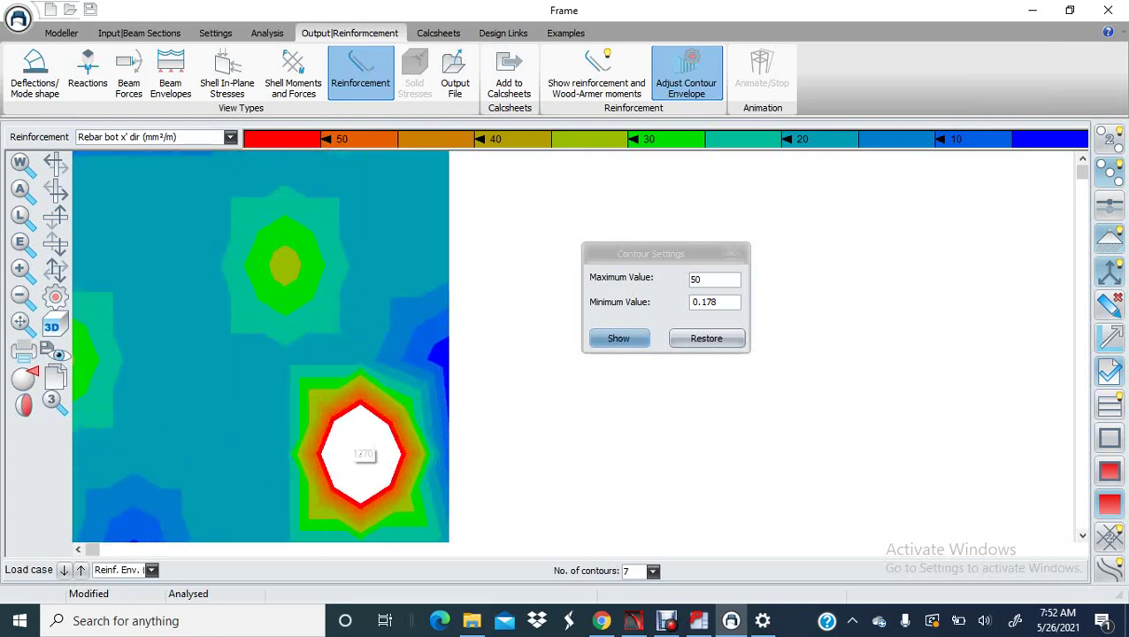
scroll(360, 453, down, 3)
scroll(351, 452, down, 2)
scroll(358, 468, down, 2)
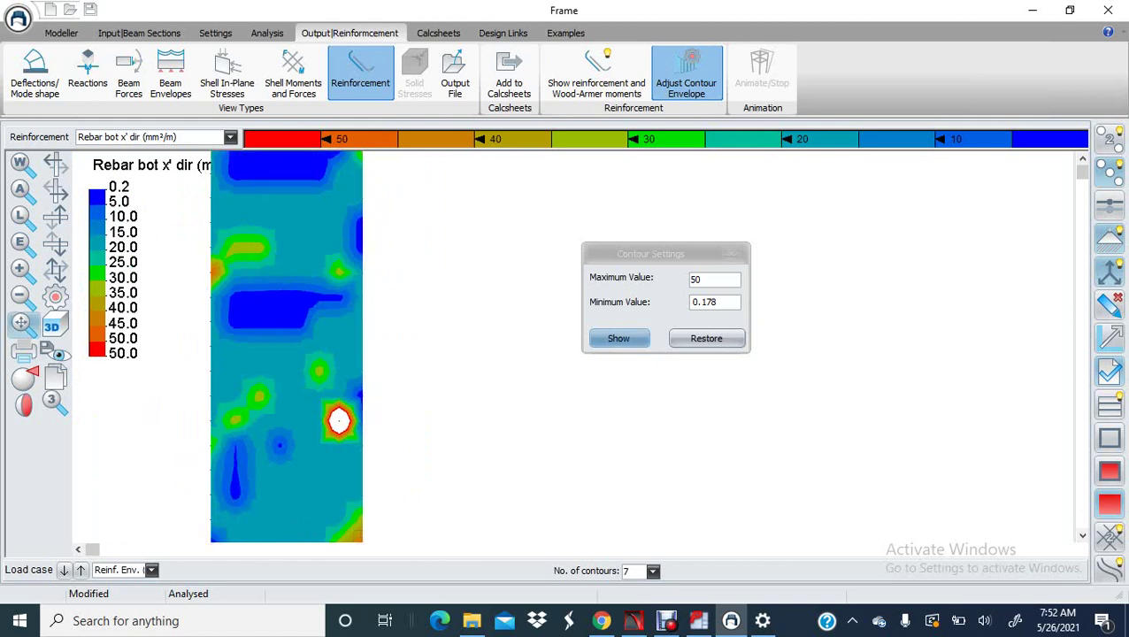
scroll(358, 468, up, 5)
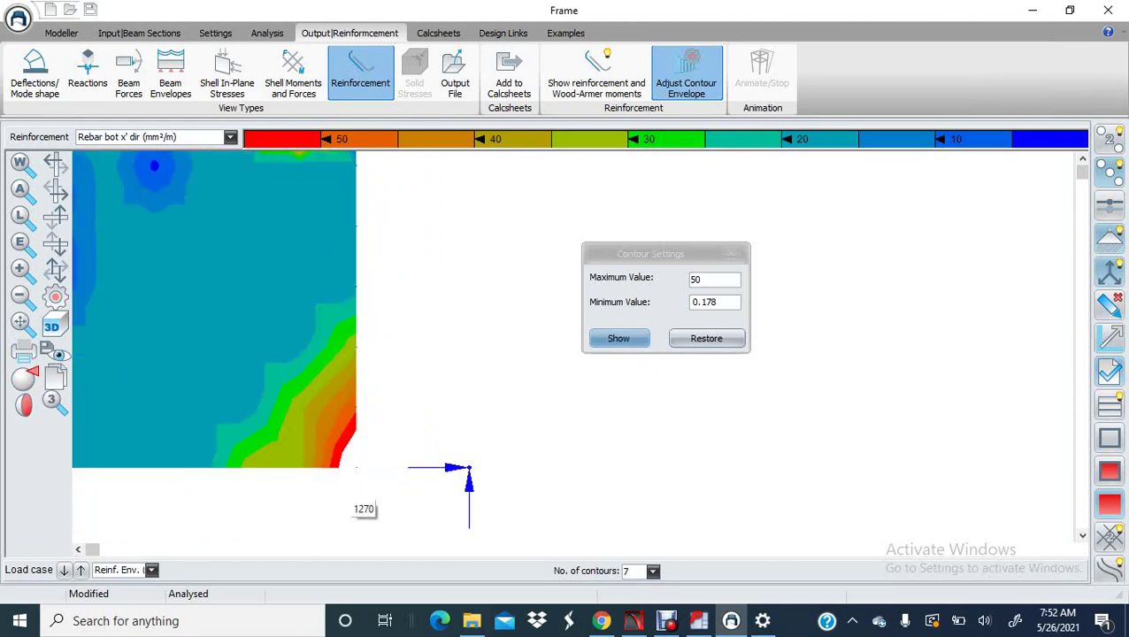
- Raise the contour maximum value to 100 and inspect the bottom x' reinforcement across the whole wall
click(20, 323)
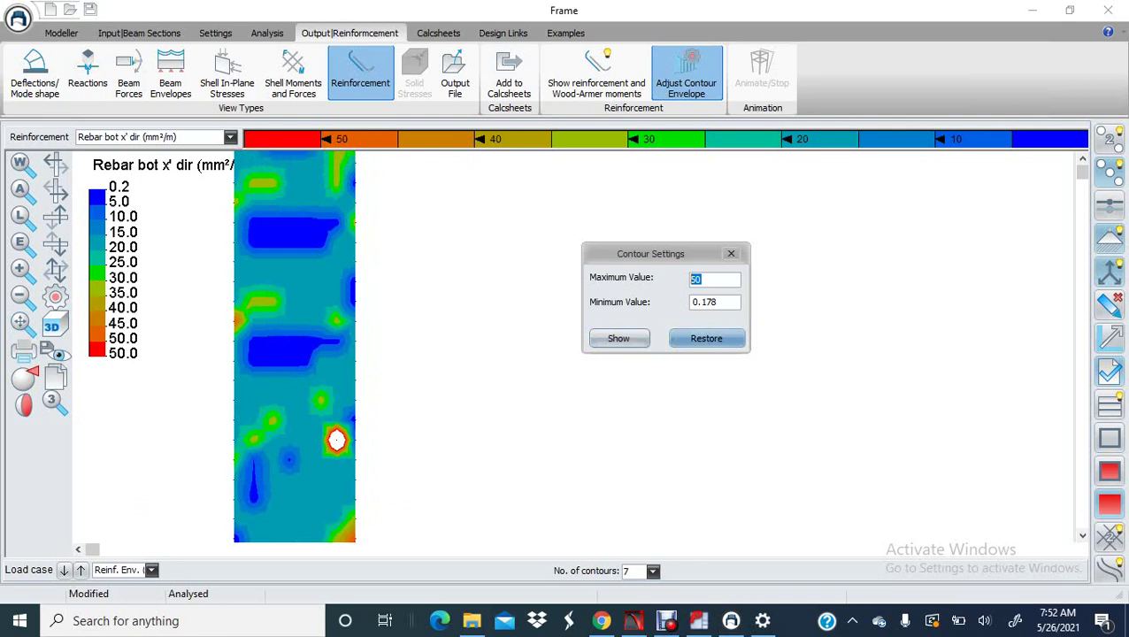
text(100)
click(619, 338)
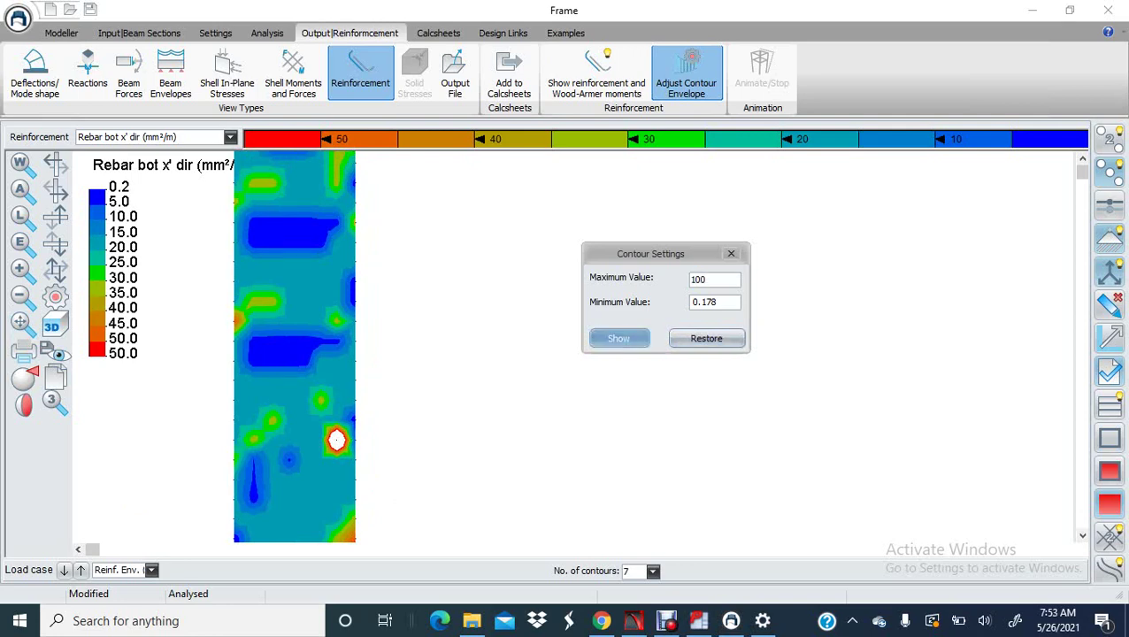
middle_drag(420, 382, 407, 440)
scroll(407, 439, down, 2)
scroll(363, 248, up, 8)
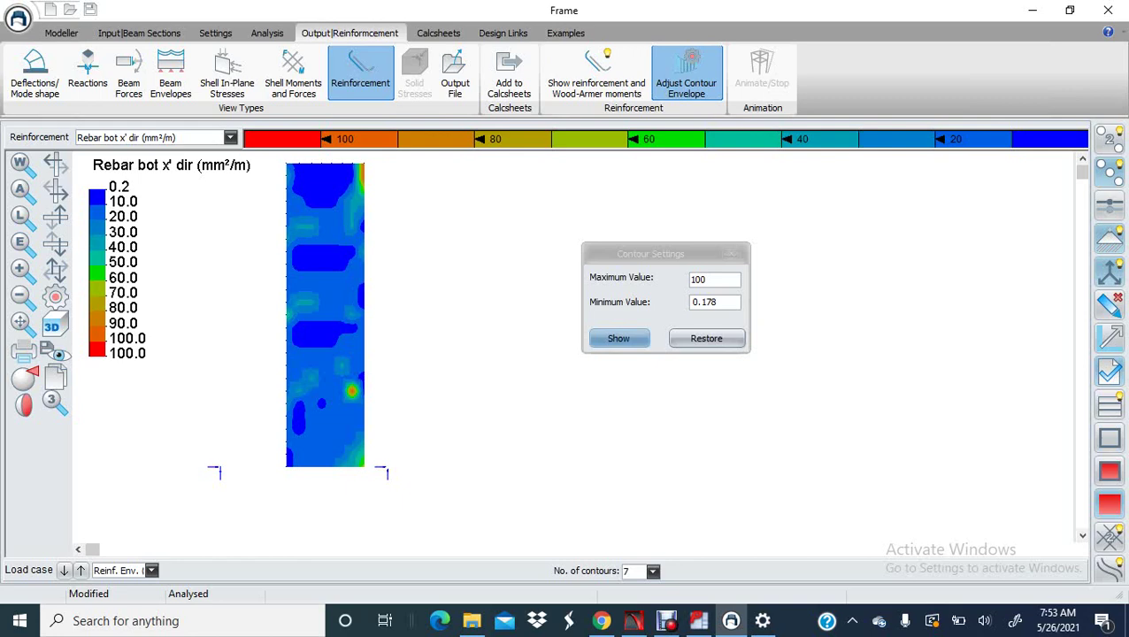
- Switch the contours to rebar bot y' direction and inspect the bands in the upper part of the wall
click(230, 137)
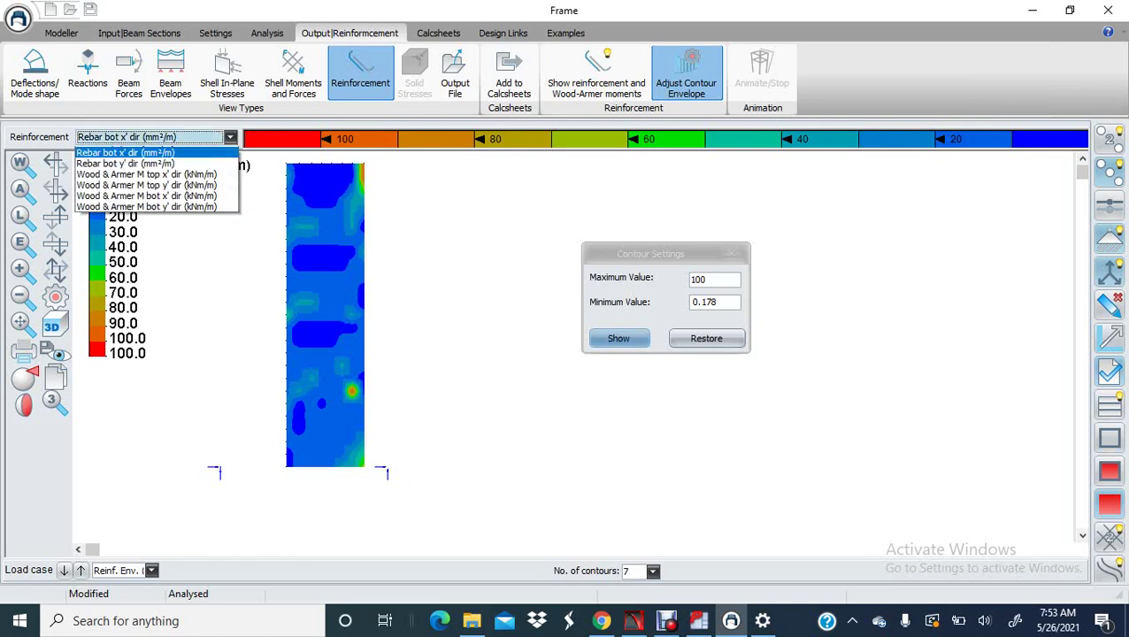
click(124, 185)
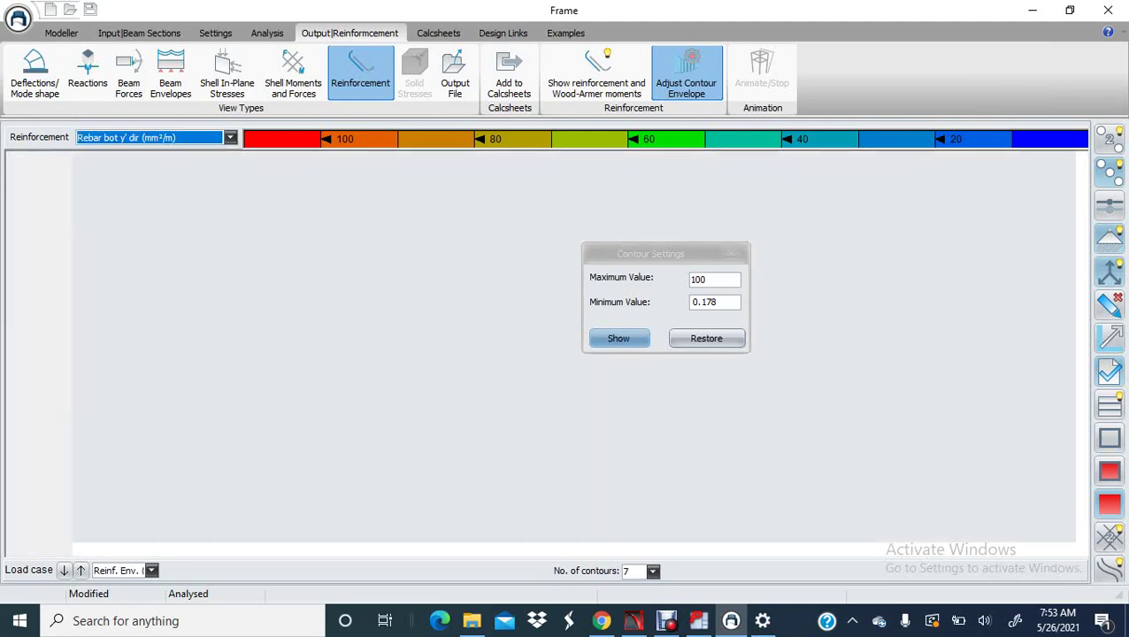
scroll(308, 227, up, 4)
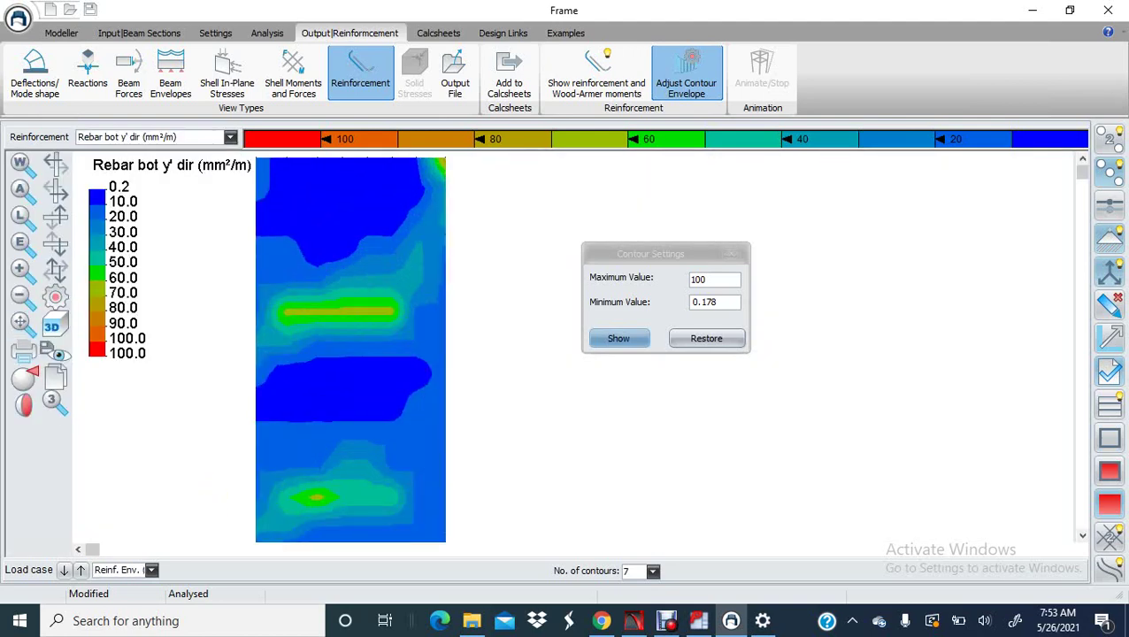
scroll(308, 268, down, 2)
mouse_move(316, 278)
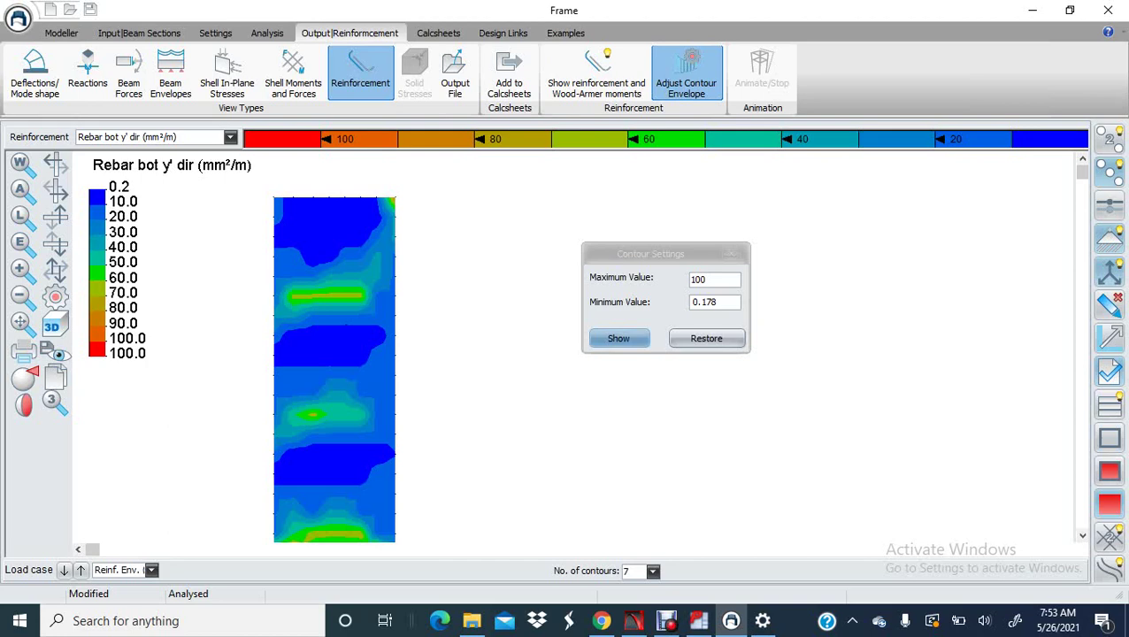
- Switch to the GAROWE4 drawing in PADDS and examine the floor plan around the lift shaft opening
mouse_move(698, 620)
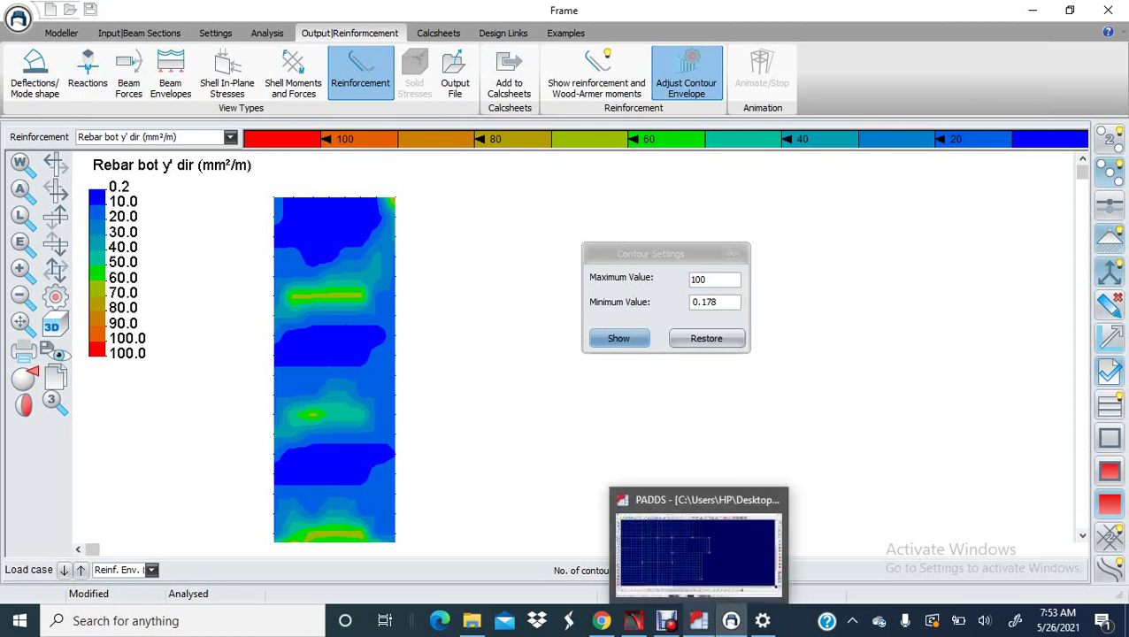
click(698, 553)
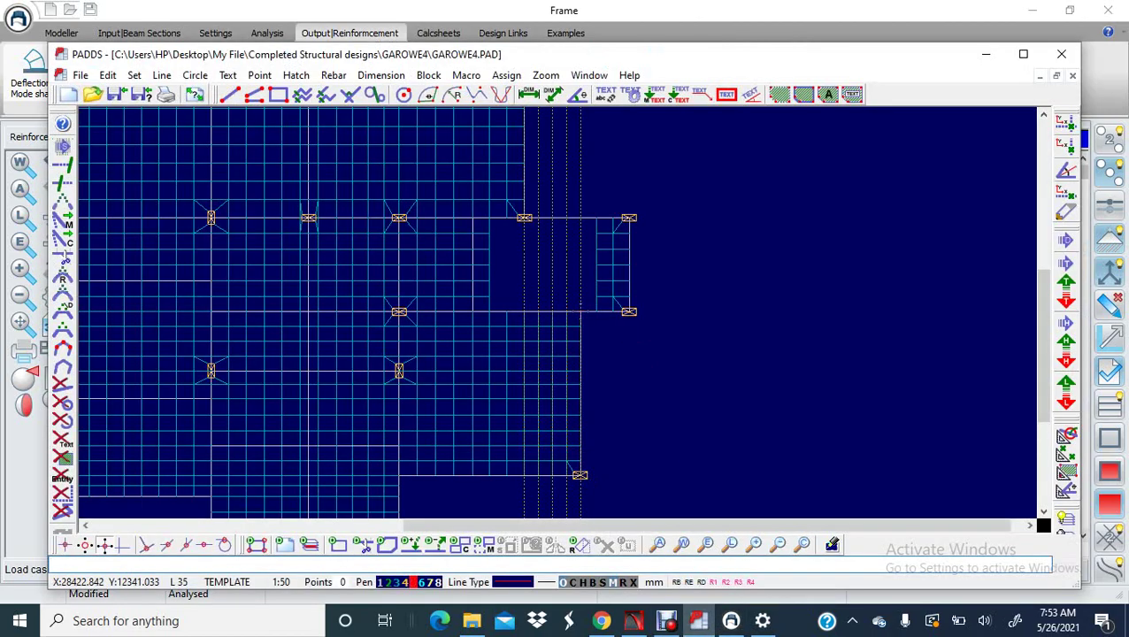
scroll(555, 262, down, 4)
scroll(540, 243, up, 3)
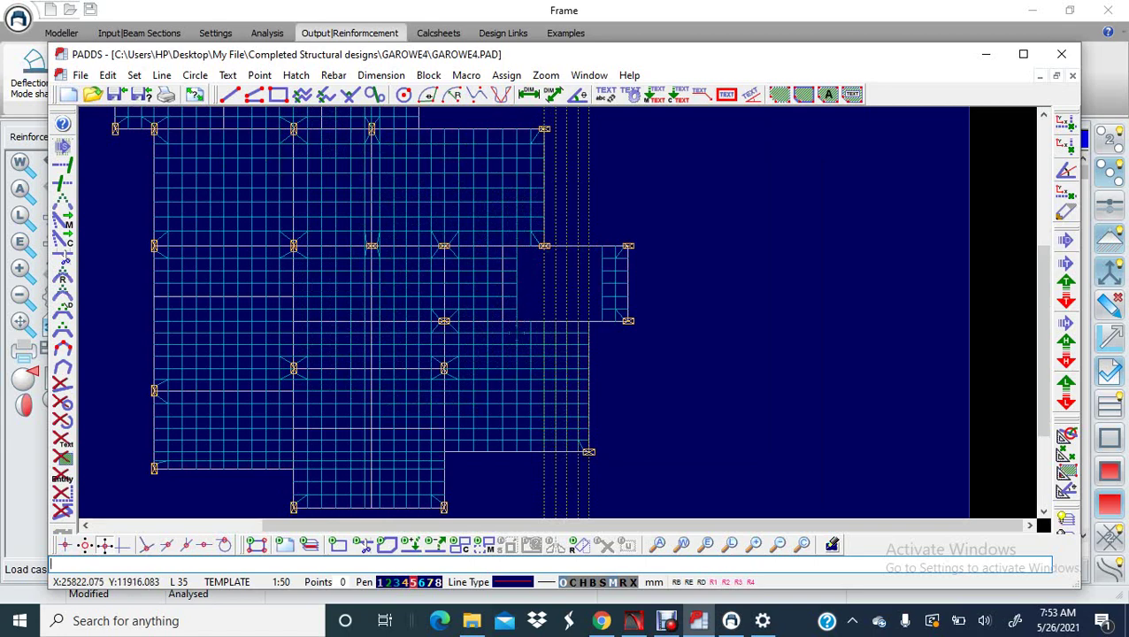
scroll(517, 258, down, 2)
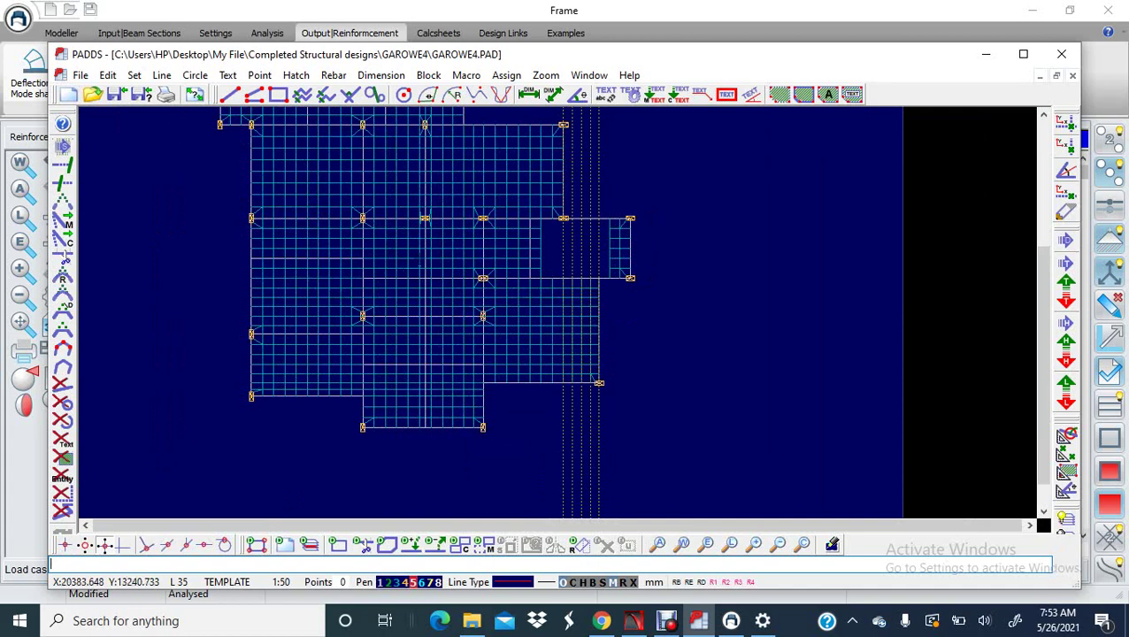
scroll(566, 275, up, 2)
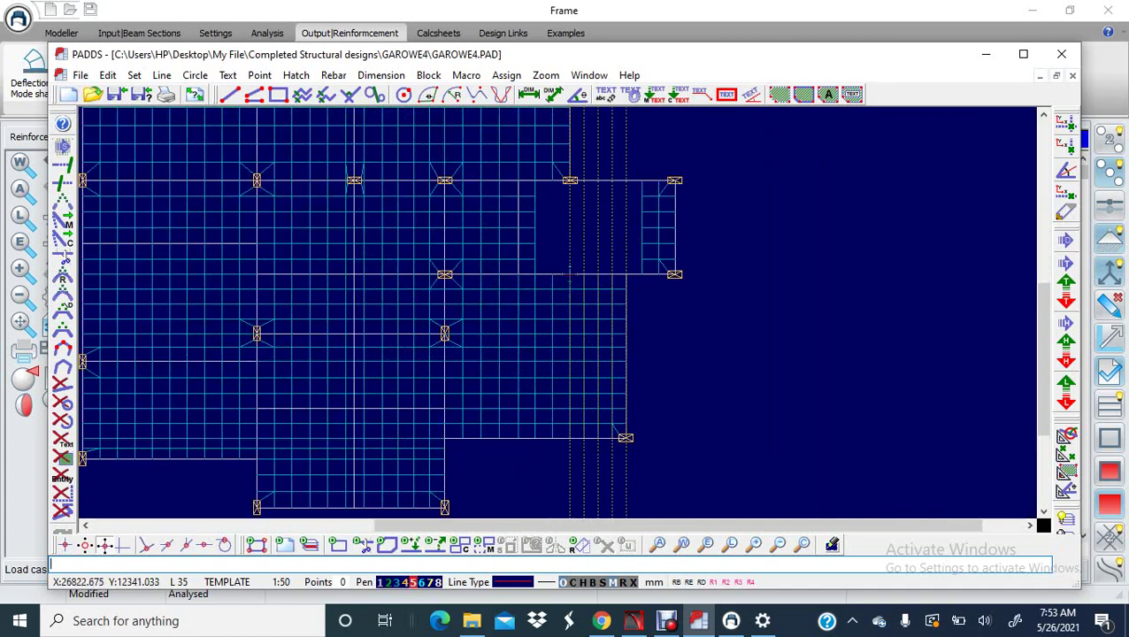
- Measure the horizontal distance from the lift shaft opening's corner to the floor plan's outer edge without writing it on the drawing
scroll(570, 275, down, 1)
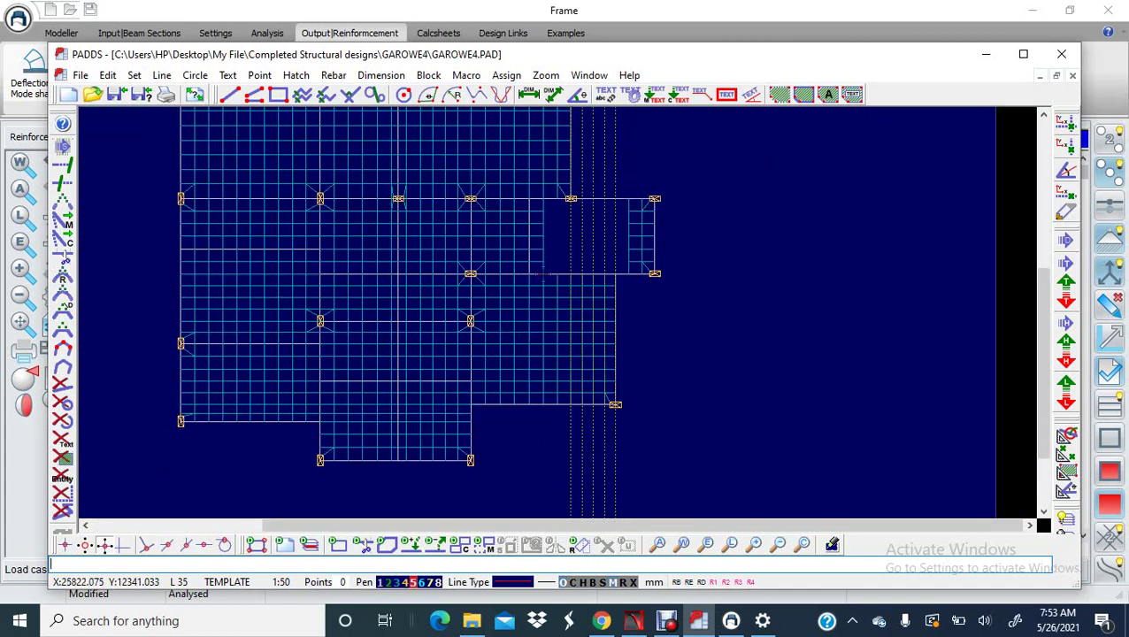
click(541, 274)
click(180, 275)
key(alt+d)
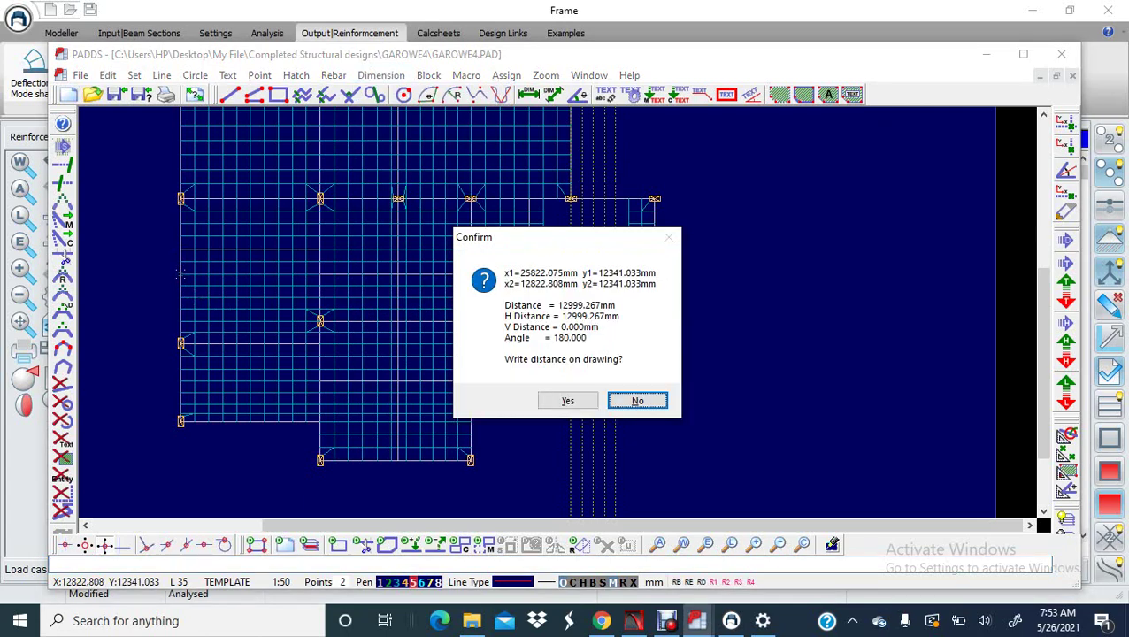
click(636, 401)
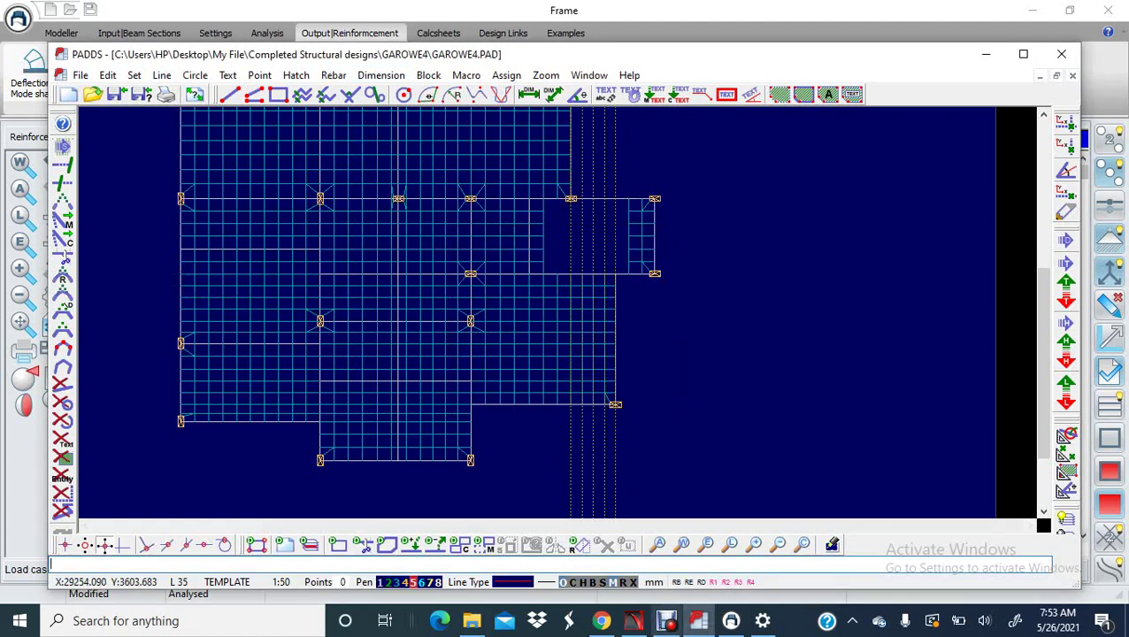
- Switch back to Frame, return to the modelling view and look along the Y axis at the isolated wall in plan
click(730, 621)
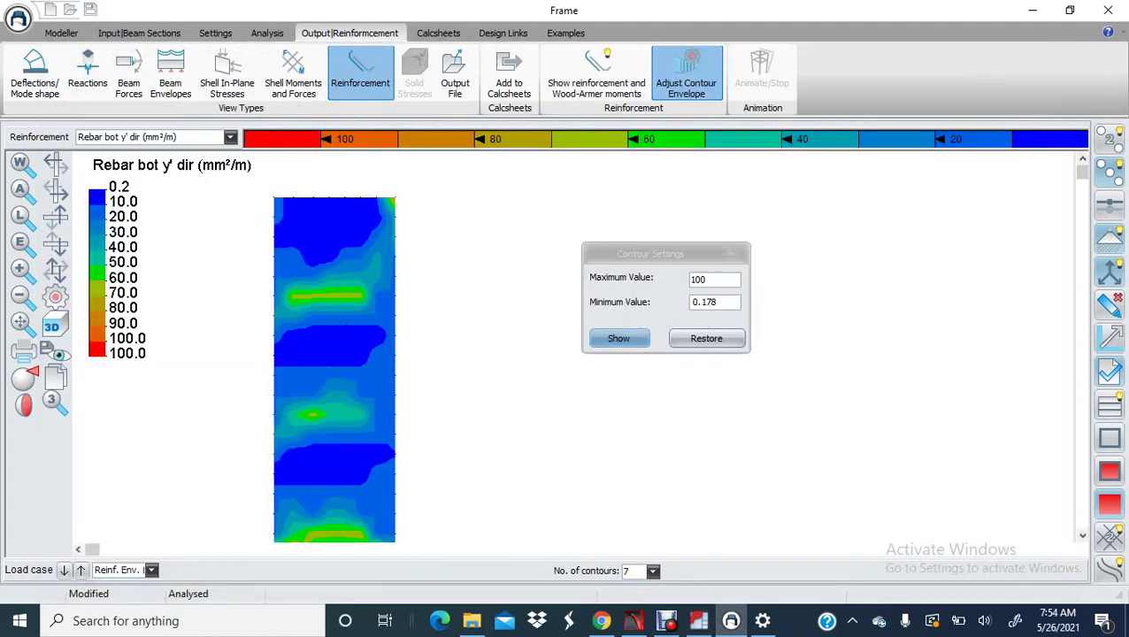
click(139, 33)
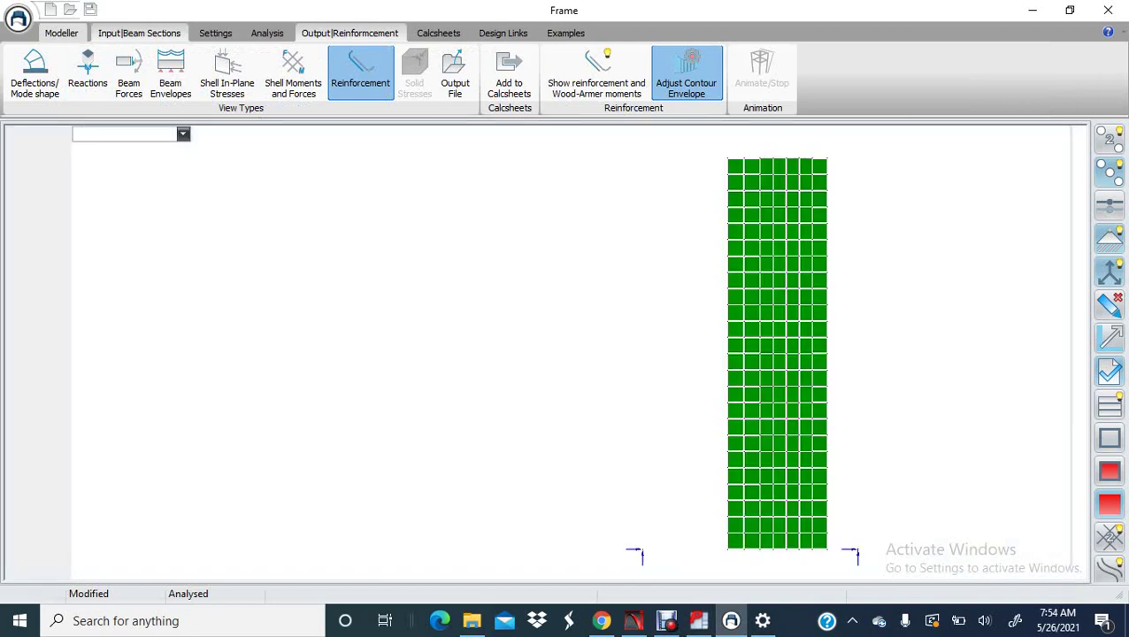
click(62, 33)
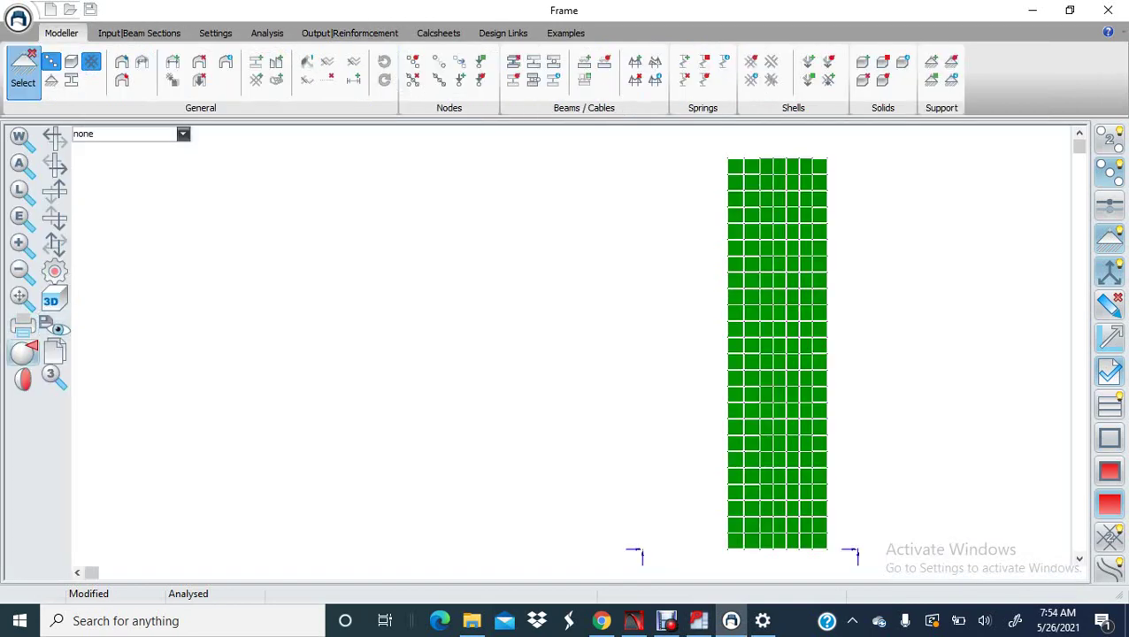
click(23, 352)
click(80, 216)
click(214, 229)
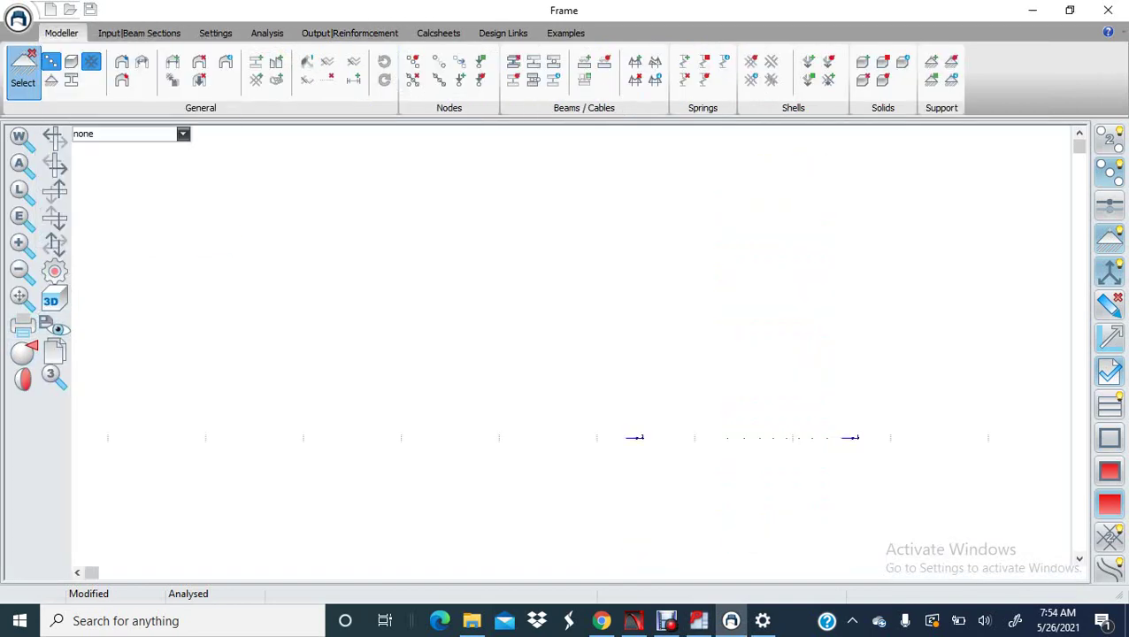
click(23, 299)
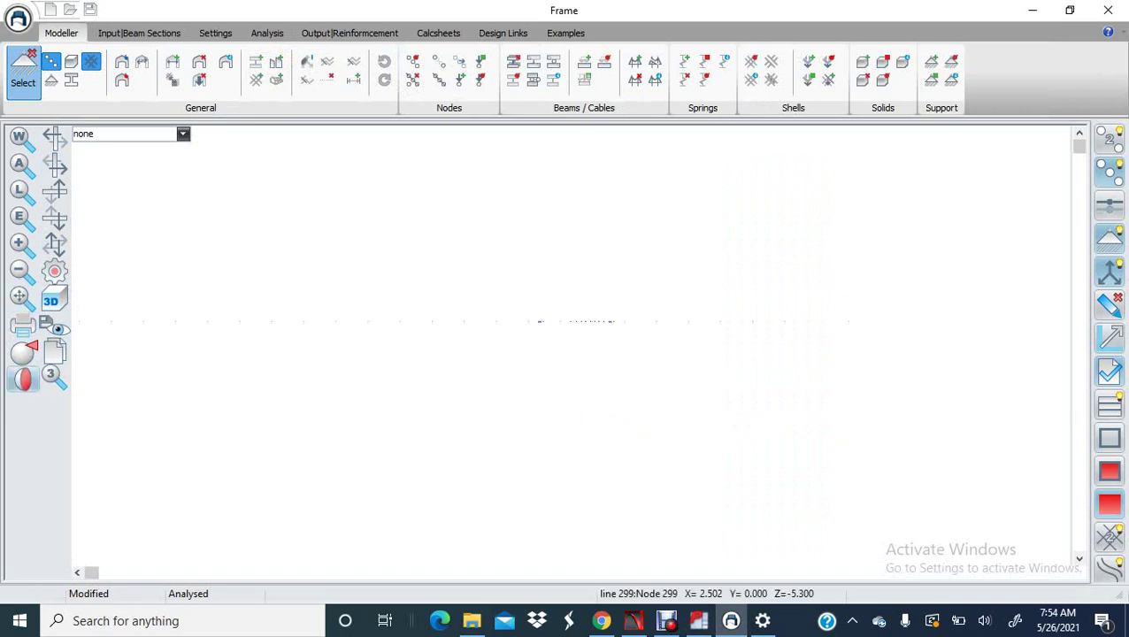
- Clear the view plane and locate the lift shaft's corner nodes on the full model plan
click(23, 378)
click(223, 173)
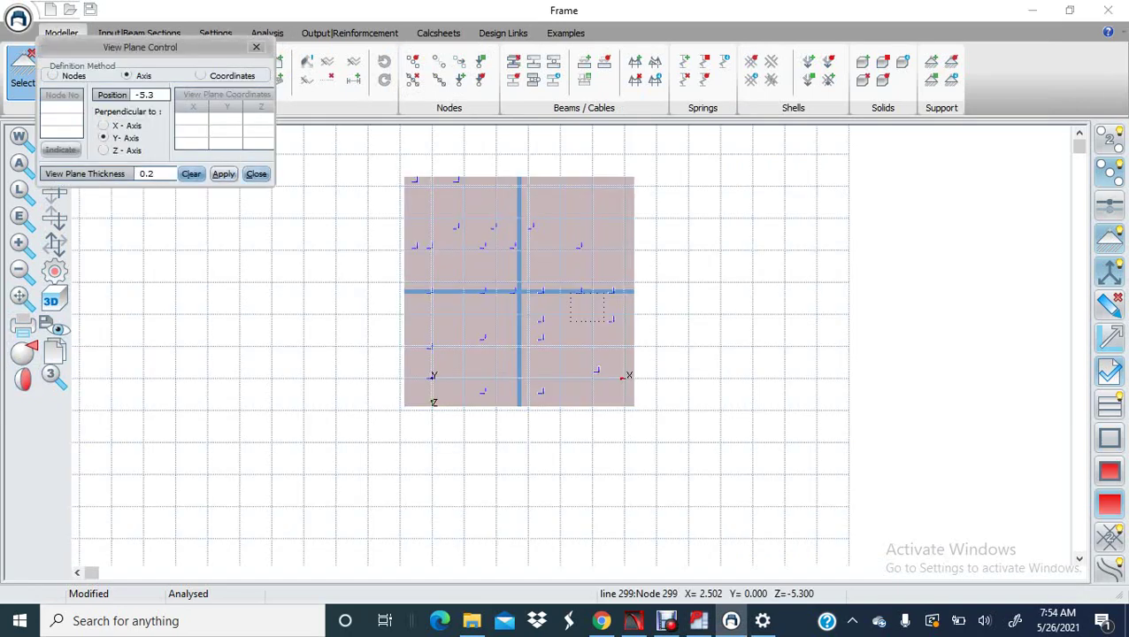
click(256, 173)
middle_drag(582, 320, 568, 322)
scroll(563, 323, up, 7)
scroll(613, 306, down, 4)
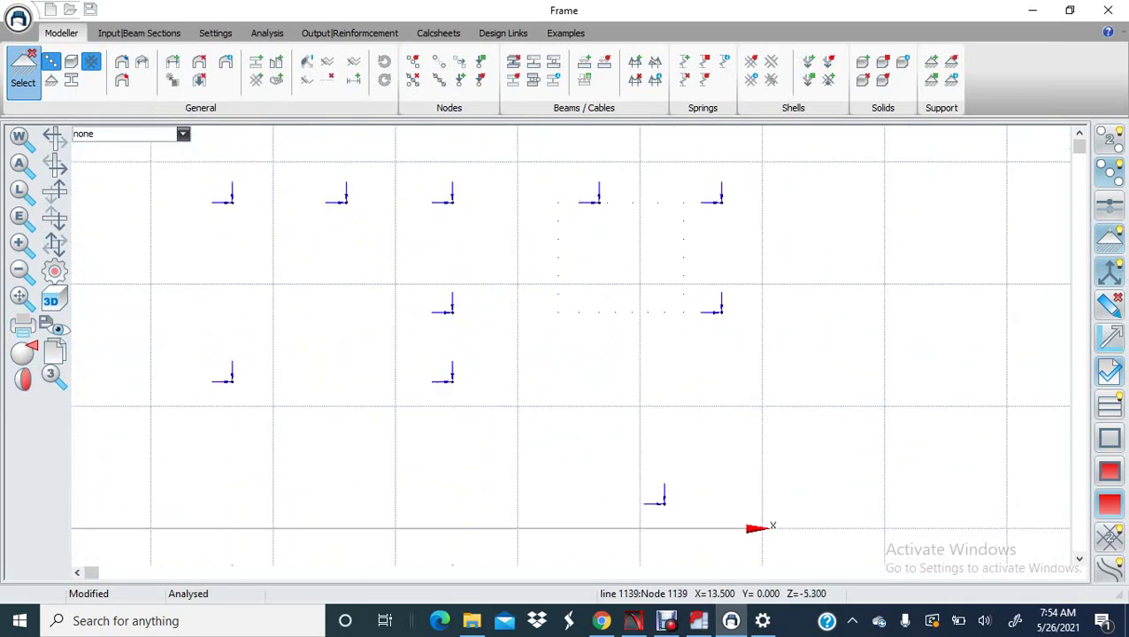
middle_drag(629, 352, 610, 309)
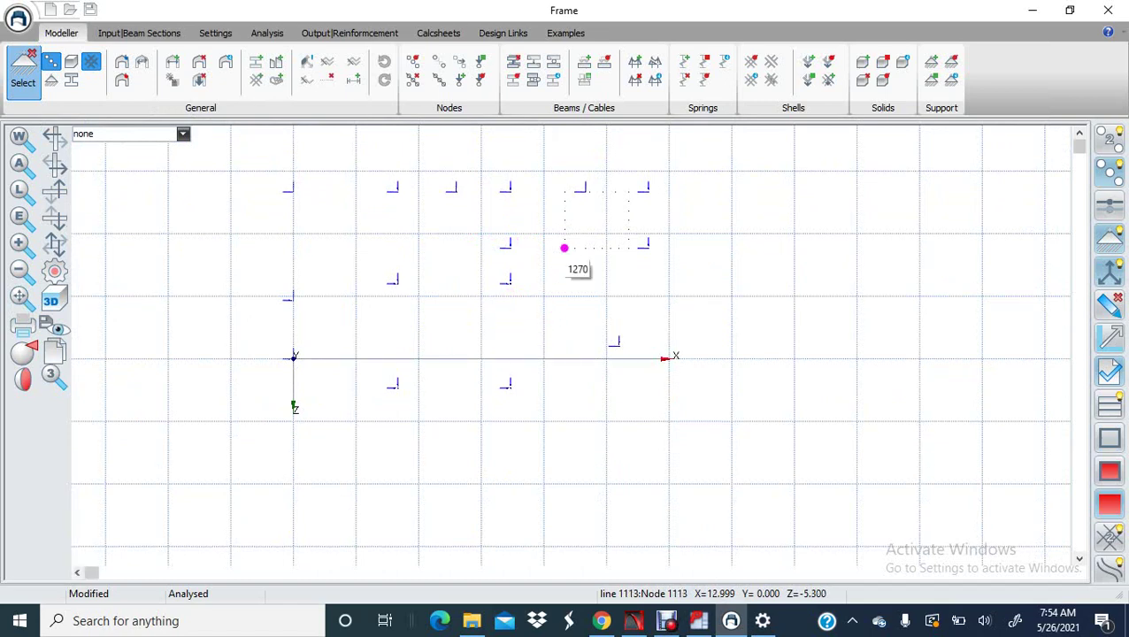
- Define a view plane perpendicular to the X axis at position 12.999 to isolate the shaft wall
click(24, 378)
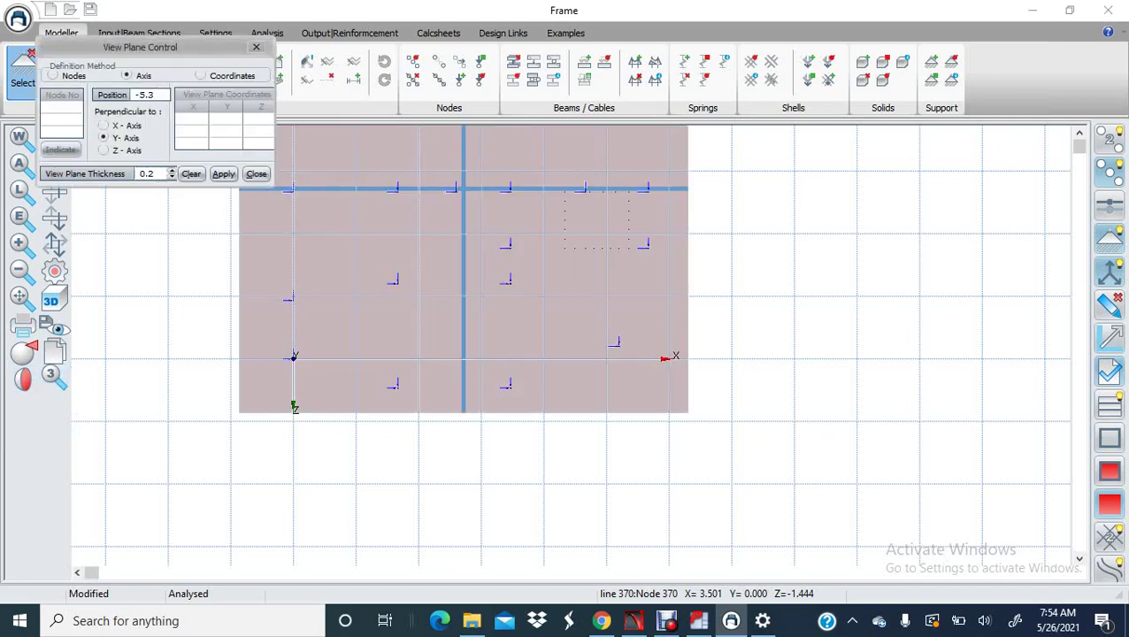
click(104, 125)
click(148, 95)
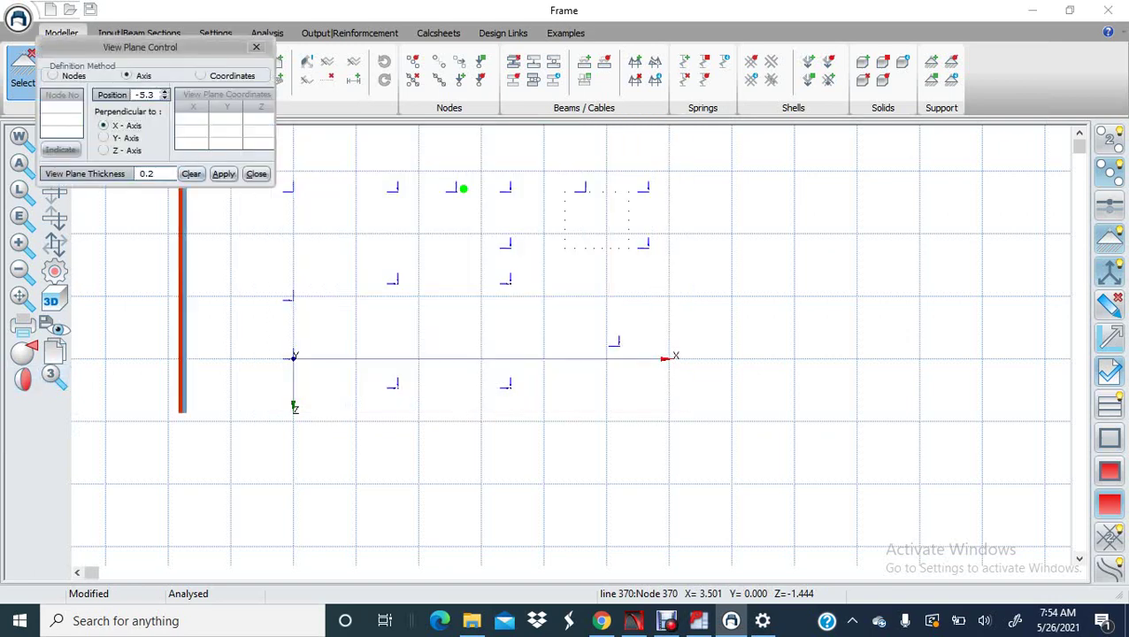
text(12.999)
click(223, 174)
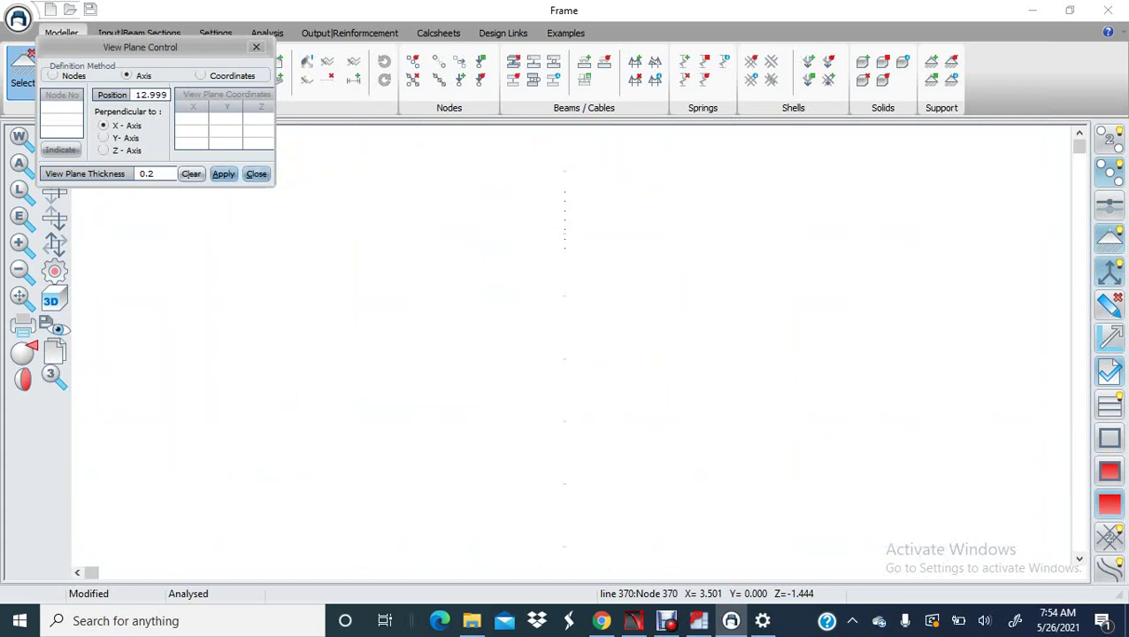
click(256, 174)
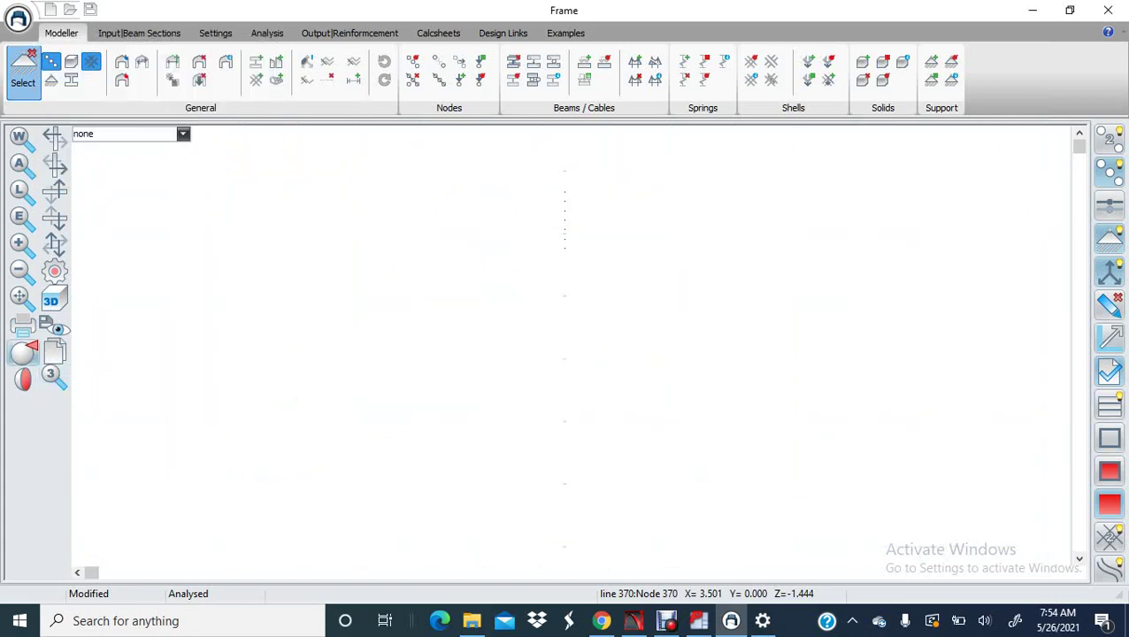
- Set the view point to the X elevation to show the isolated shaft wall with its openings face-on
click(23, 353)
click(57, 216)
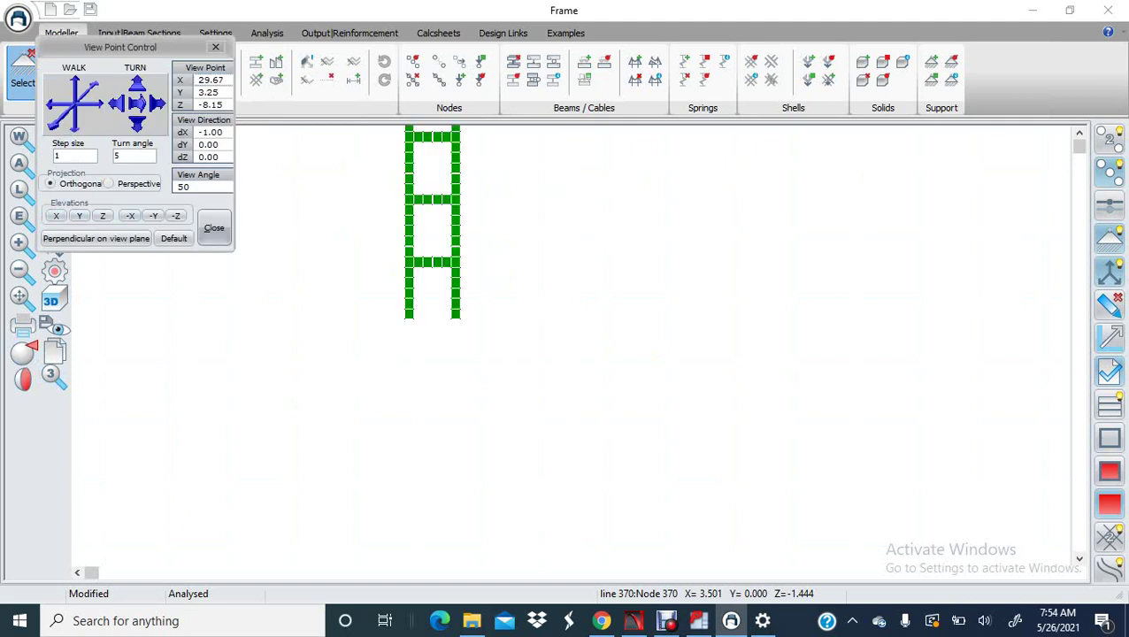
click(214, 228)
middle_drag(454, 287, 434, 433)
scroll(438, 371, up, 1)
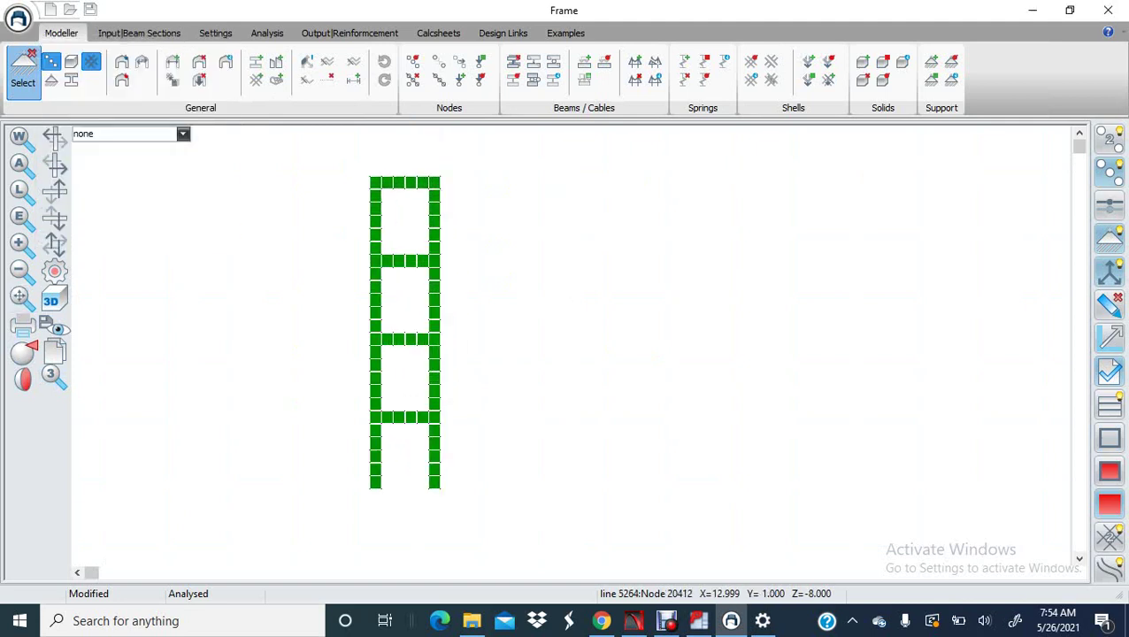
middle_drag(437, 371, 437, 386)
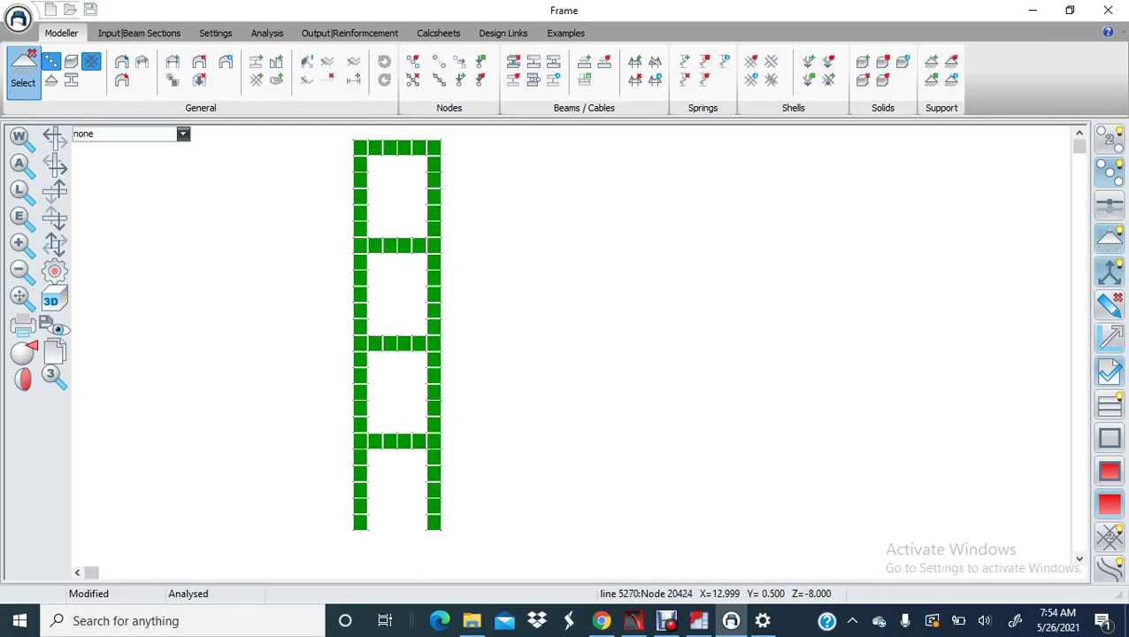
- Display the wall's reinforcement results and examine the bottom y' contours around its lower openings
click(349, 33)
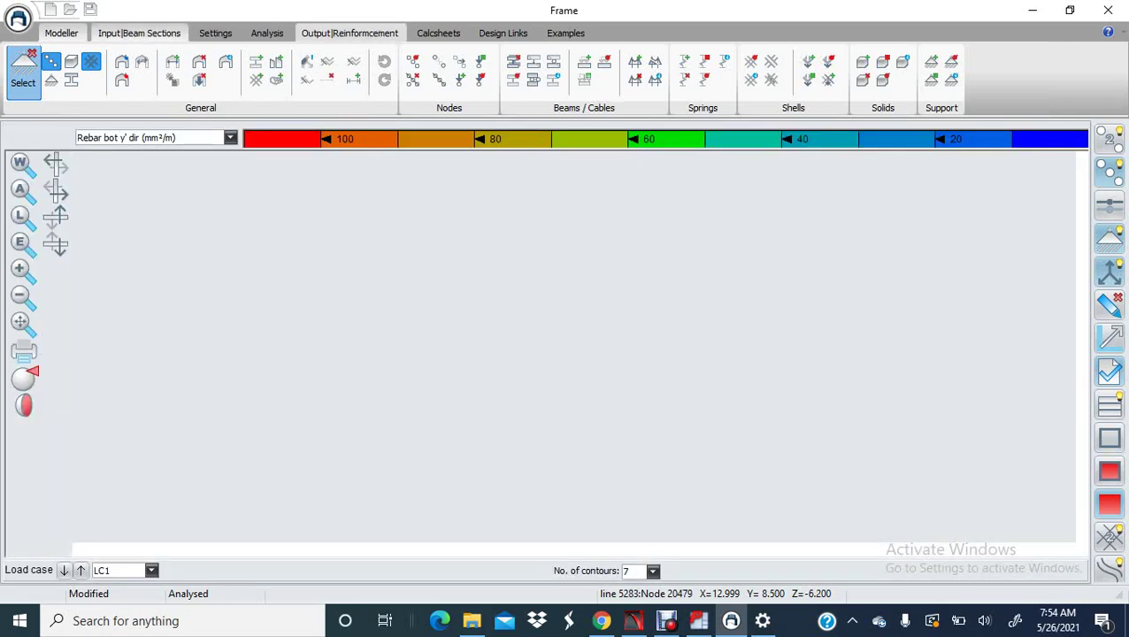
scroll(408, 337, down, 3)
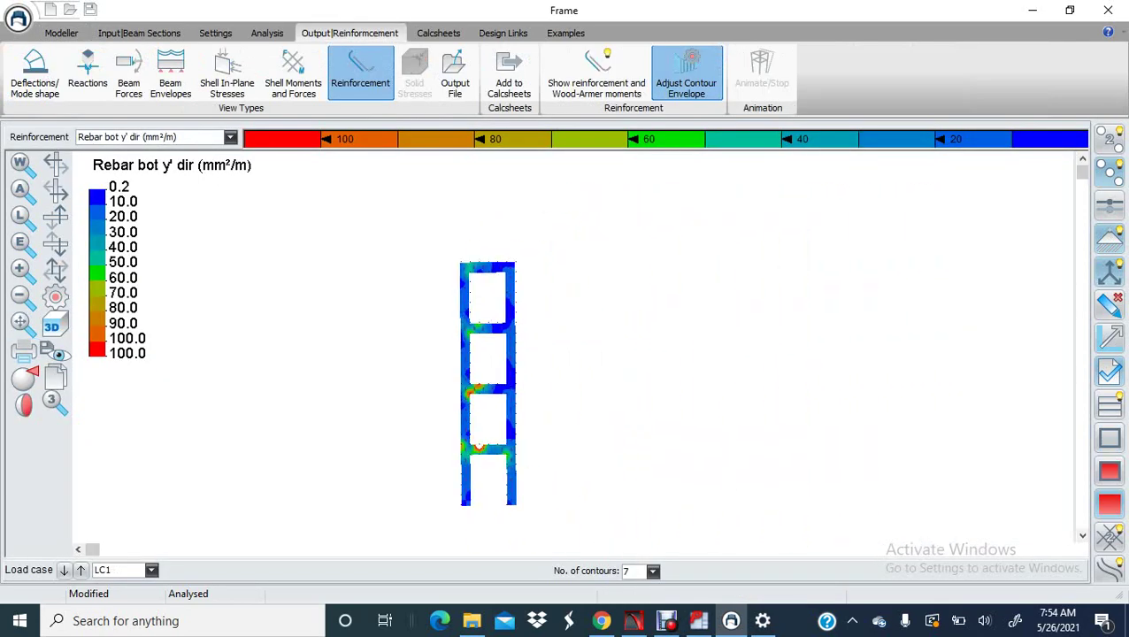
middle_drag(475, 402, 432, 352)
scroll(431, 352, up, 3)
scroll(429, 356, down, 1)
scroll(453, 417, down, 1)
middle_drag(451, 420, 431, 398)
scroll(428, 398, up, 5)
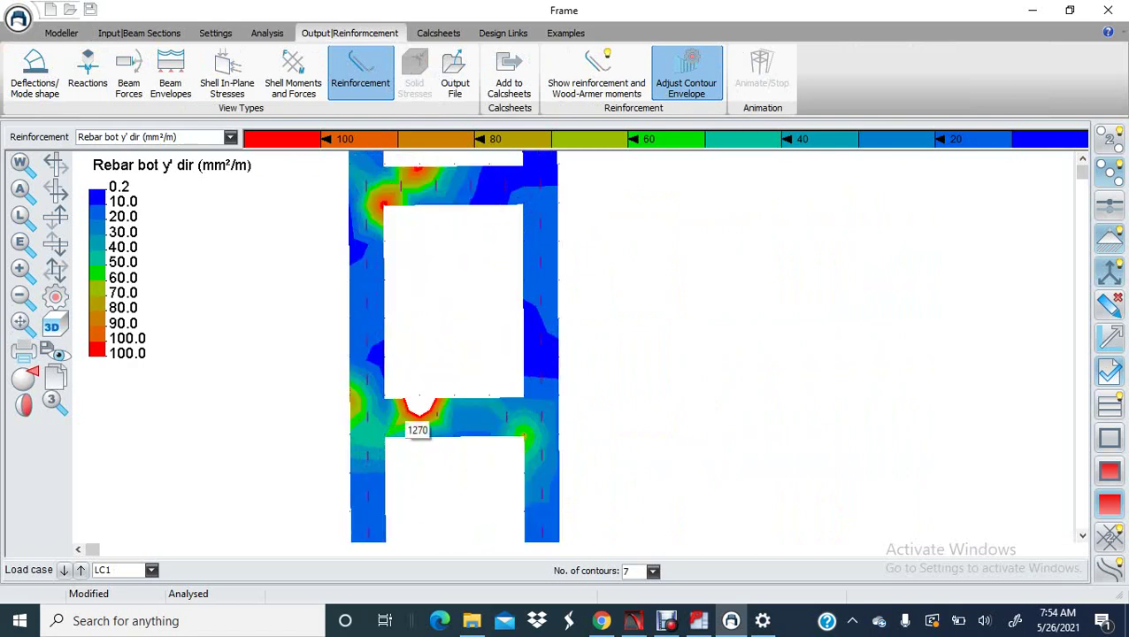
- Open the contour settings and inspect the bottom y' concentrations at the opening corners, along with the whole wall
click(683, 79)
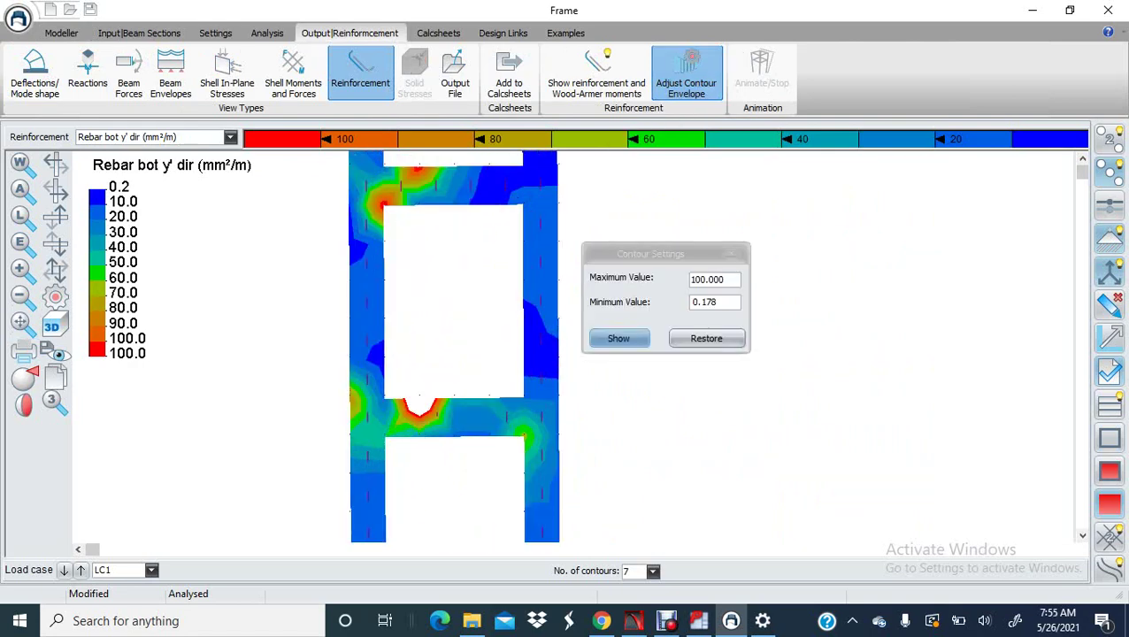
scroll(386, 195, up, 5)
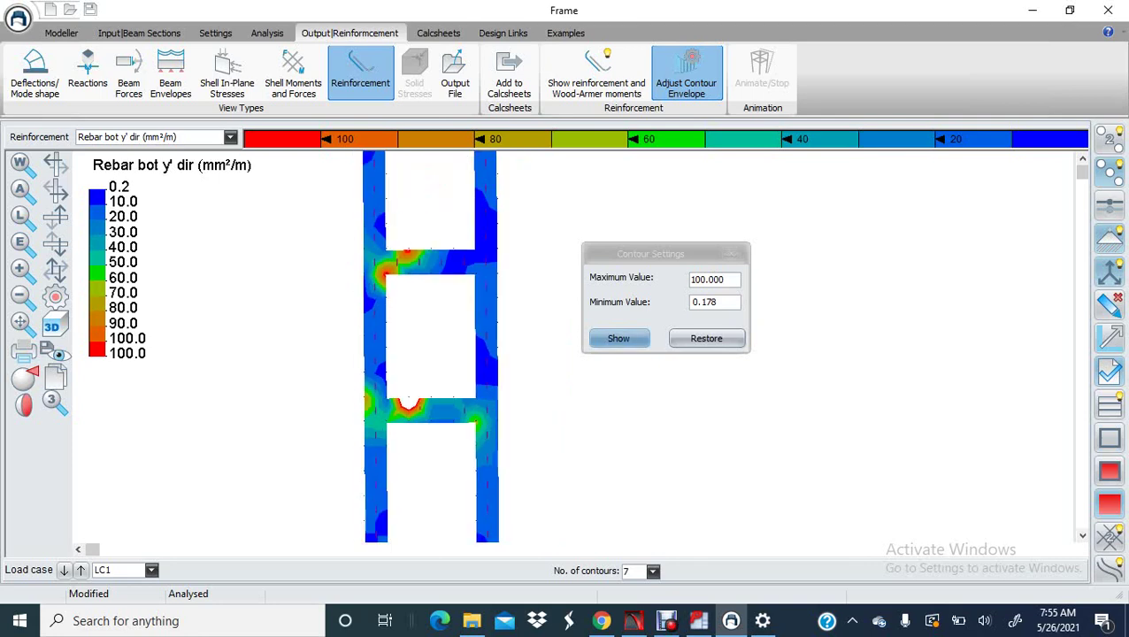
scroll(362, 252, up, 3)
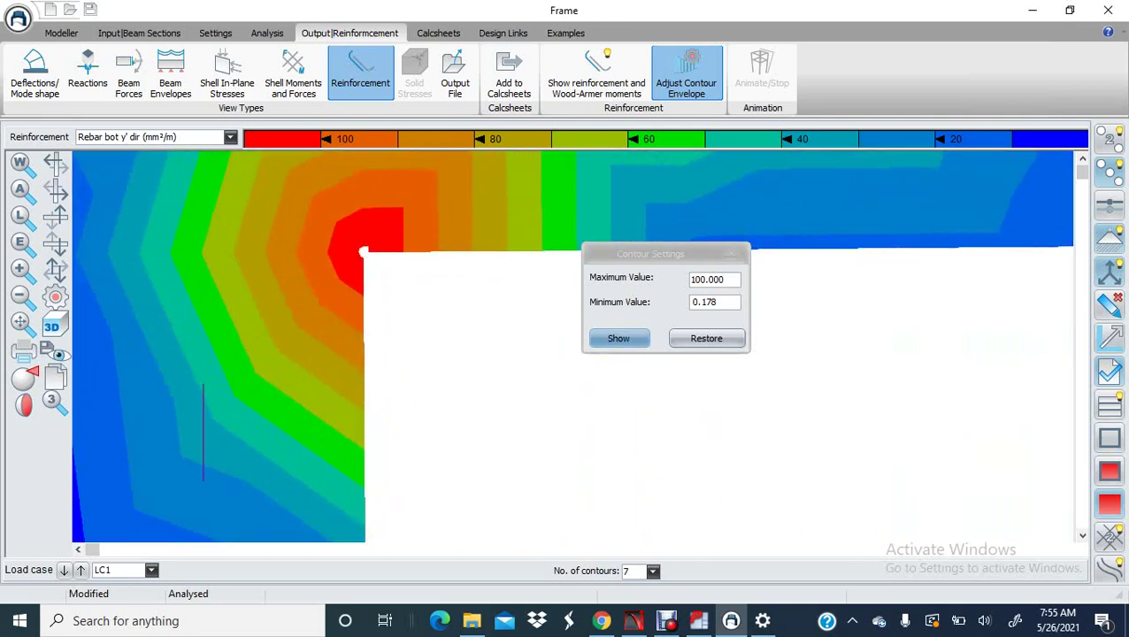
scroll(363, 252, down, 5)
scroll(362, 252, down, 3)
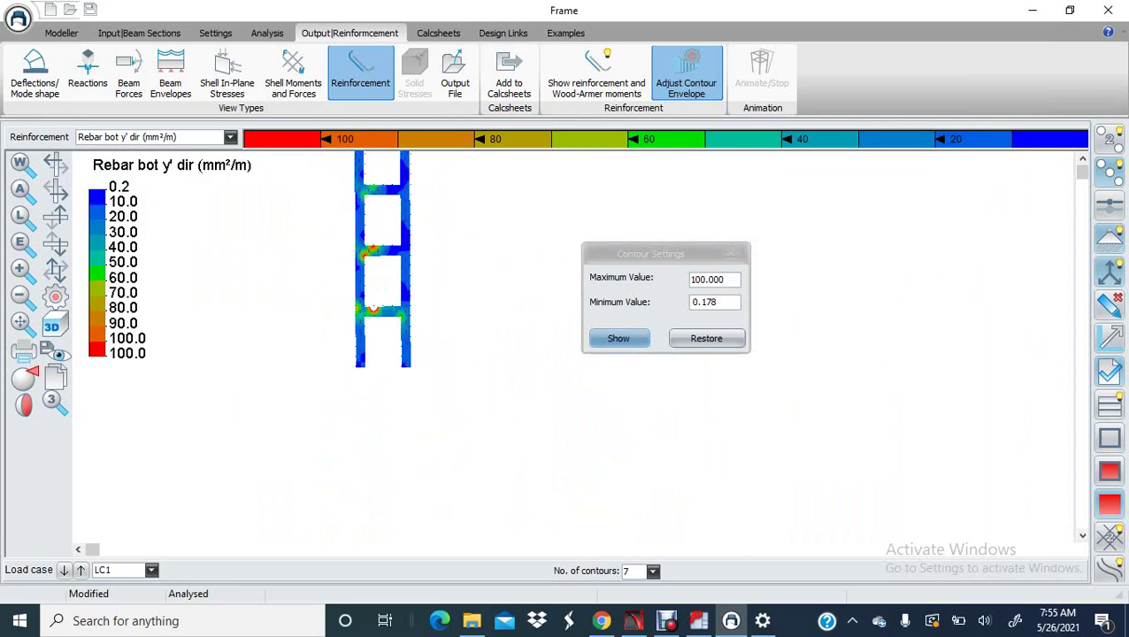
scroll(362, 252, up, 3)
scroll(354, 247, down, 3)
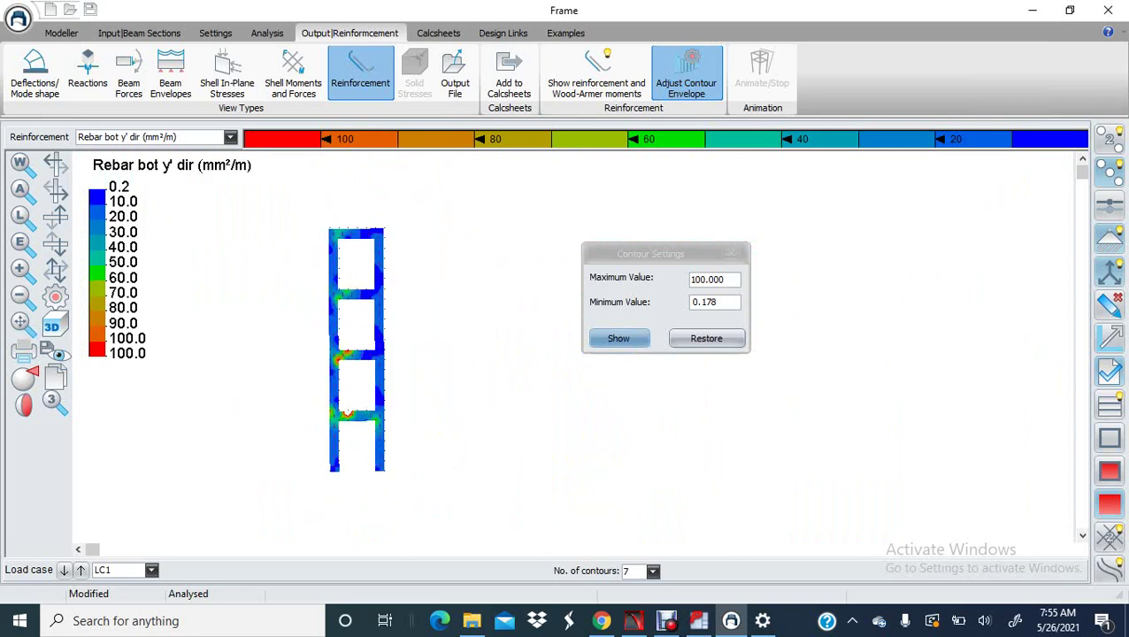
- Set the contour maximum value to 150 and inspect the peak above the lowest opening
click(706, 339)
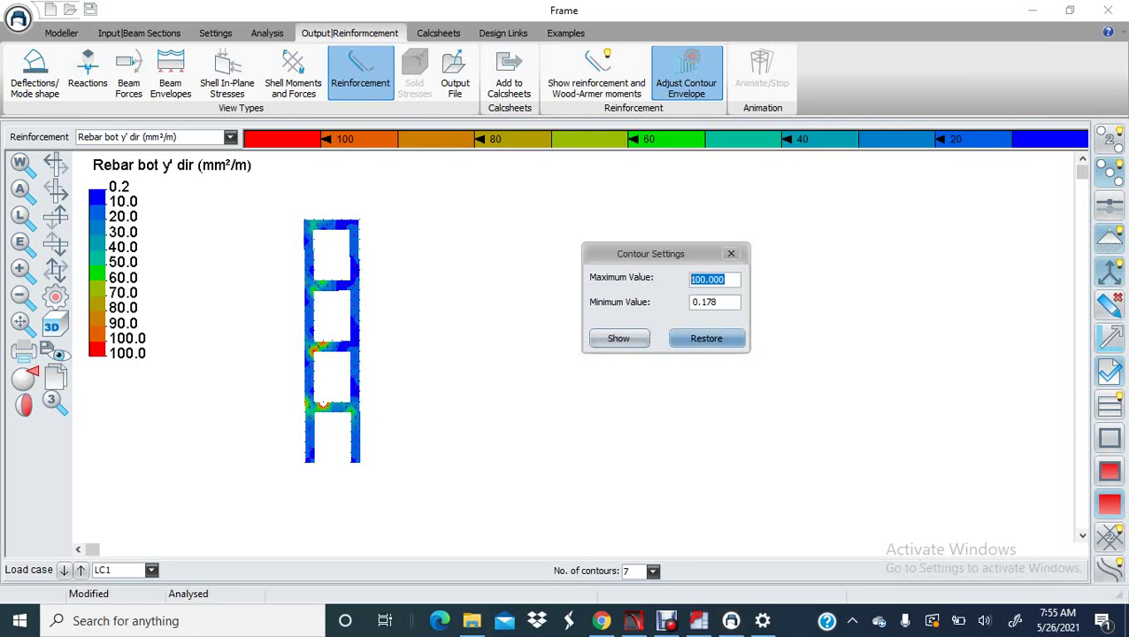
text(150)
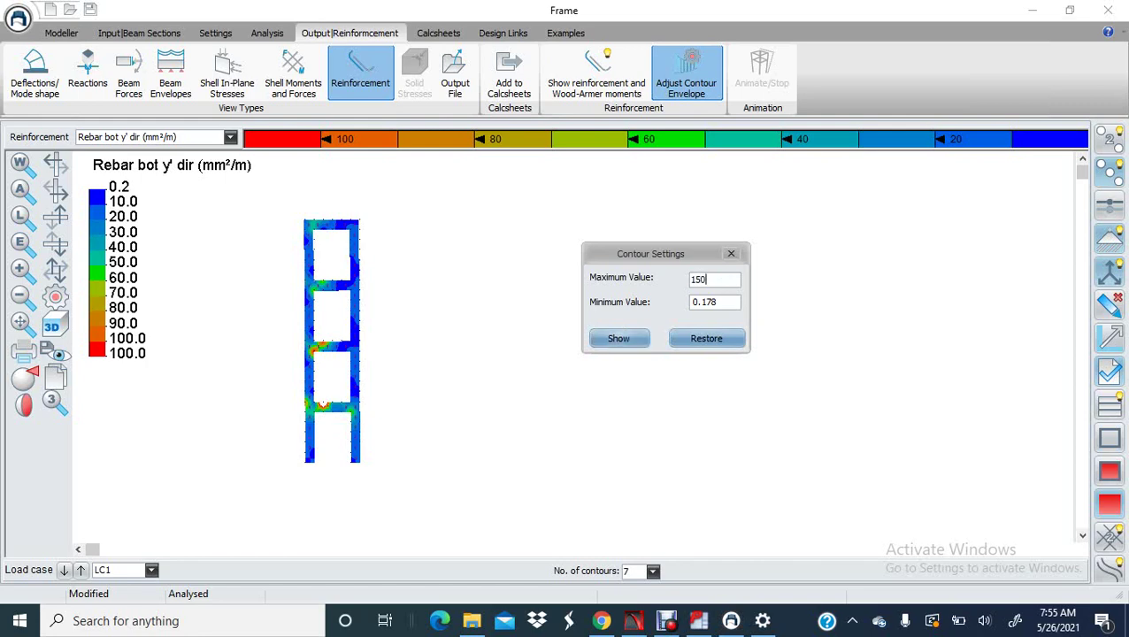
click(618, 338)
scroll(320, 403, up, 11)
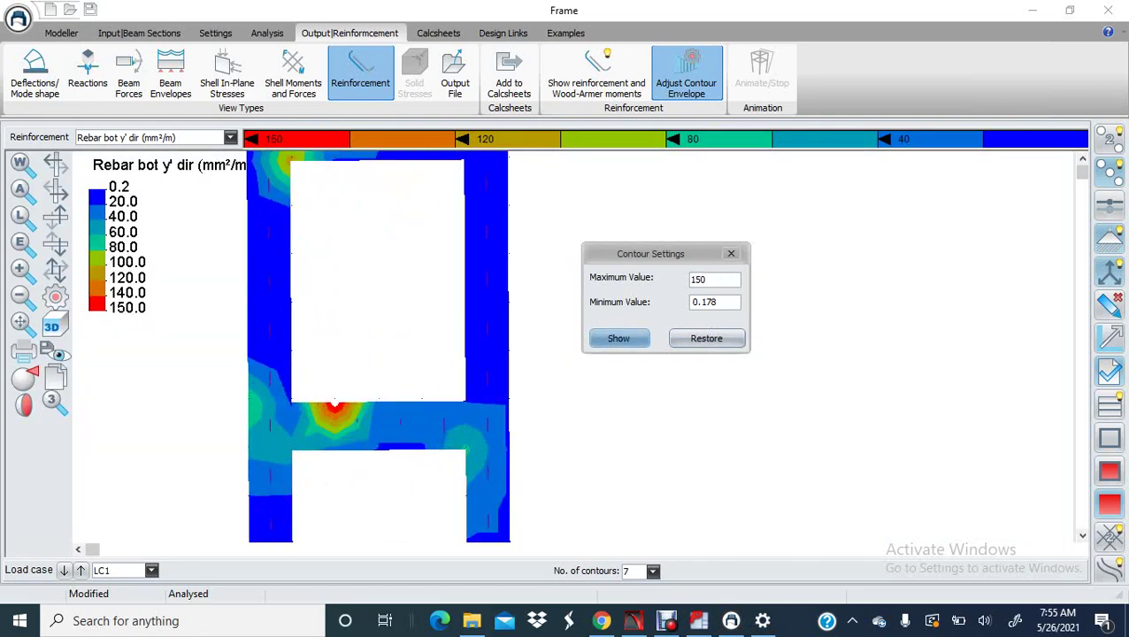
scroll(320, 416, down, 8)
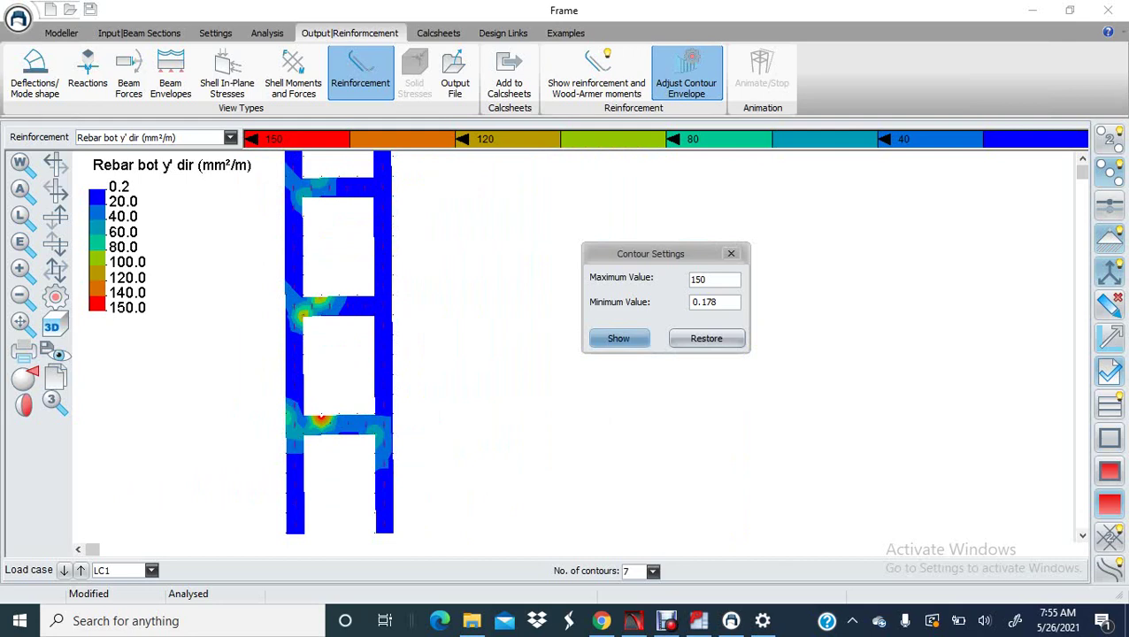
- Set the contour maximum value to 200 and inspect the bottom y' peak on the band above the lowest opening
key(Tab)
key(Tab)
text(200)
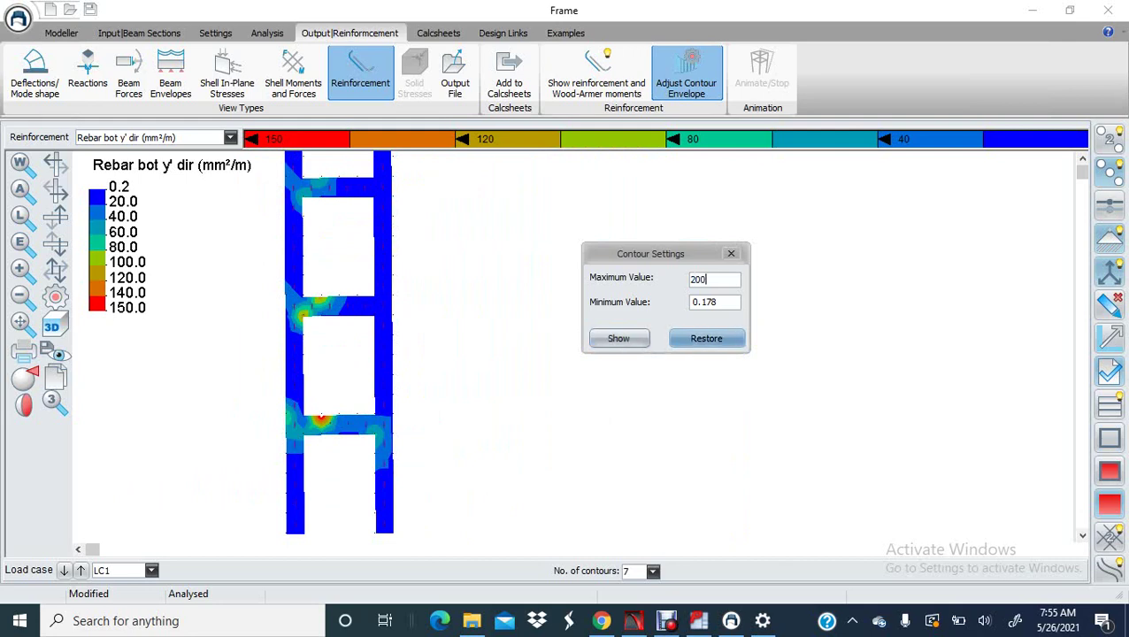
click(618, 338)
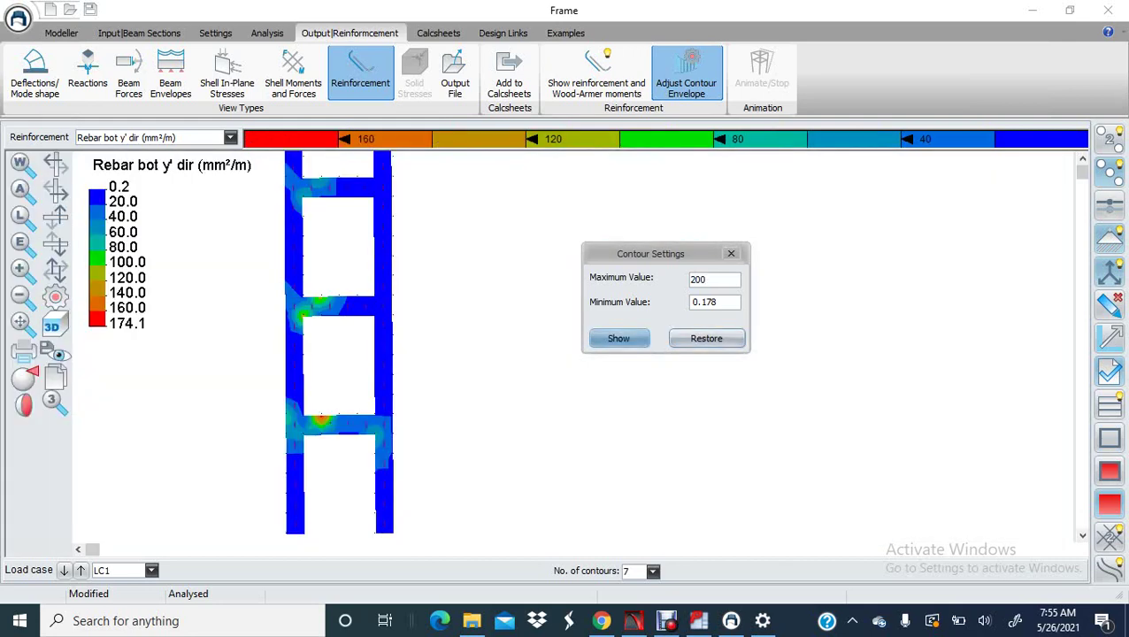
middle_drag(368, 252, 380, 335)
scroll(381, 336, down, 4)
middle_drag(372, 403, 370, 437)
scroll(371, 437, up, 4)
scroll(351, 429, up, 12)
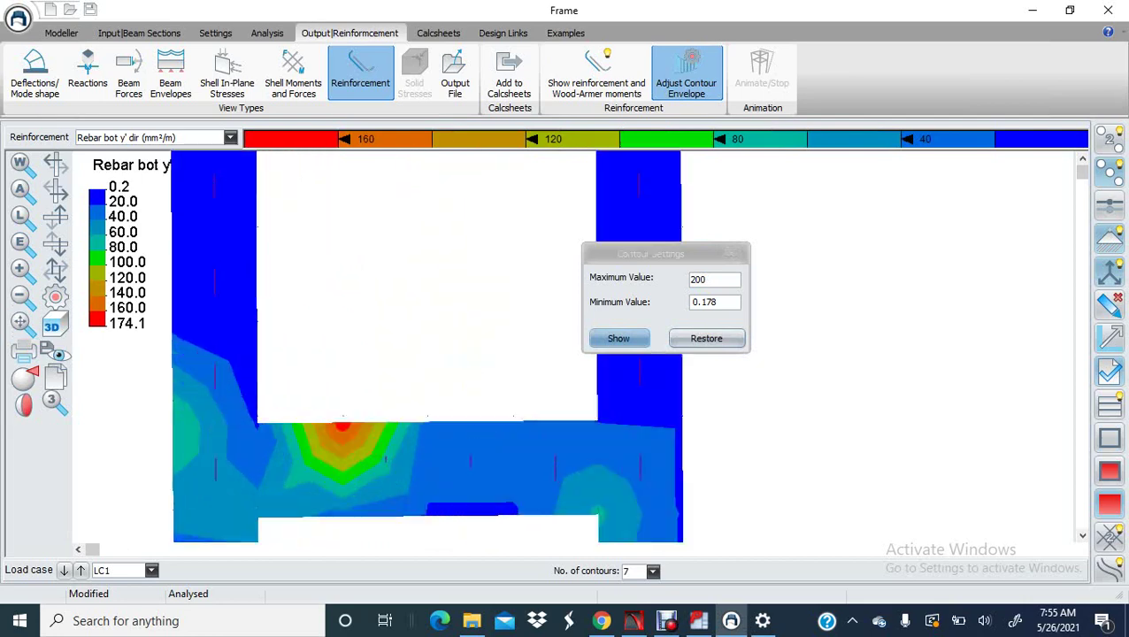
- Examine the bottom y' reinforcement bands around the topmost opening of the shaft wall
scroll(372, 408, down, 10)
scroll(372, 408, down, 4)
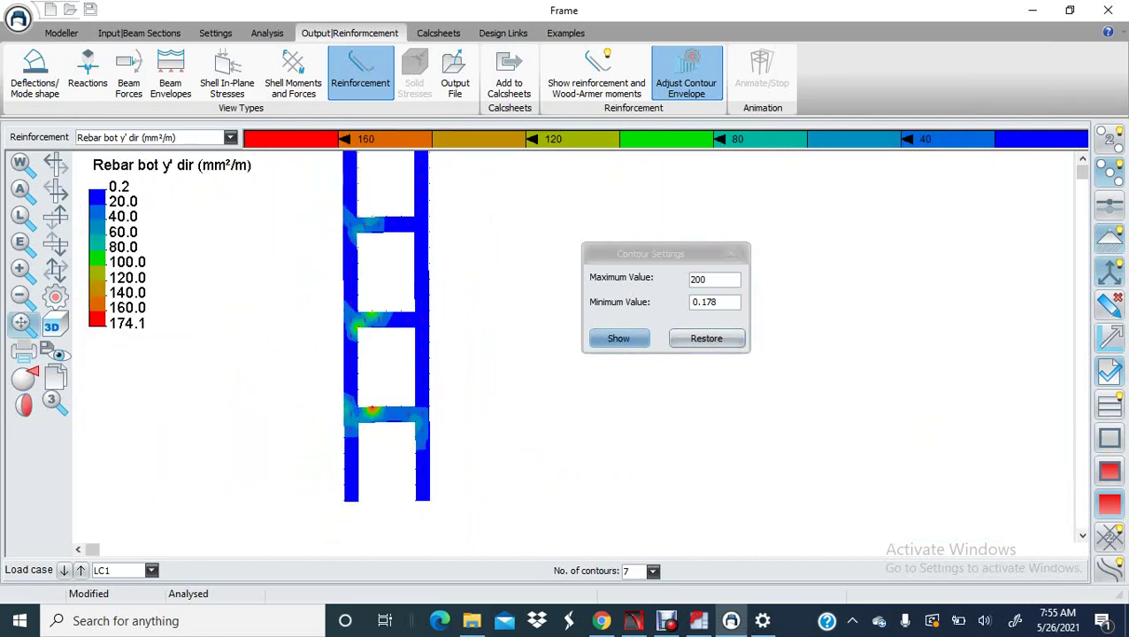
middle_drag(372, 408, 355, 500)
scroll(361, 313, up, 11)
middle_drag(361, 312, 369, 424)
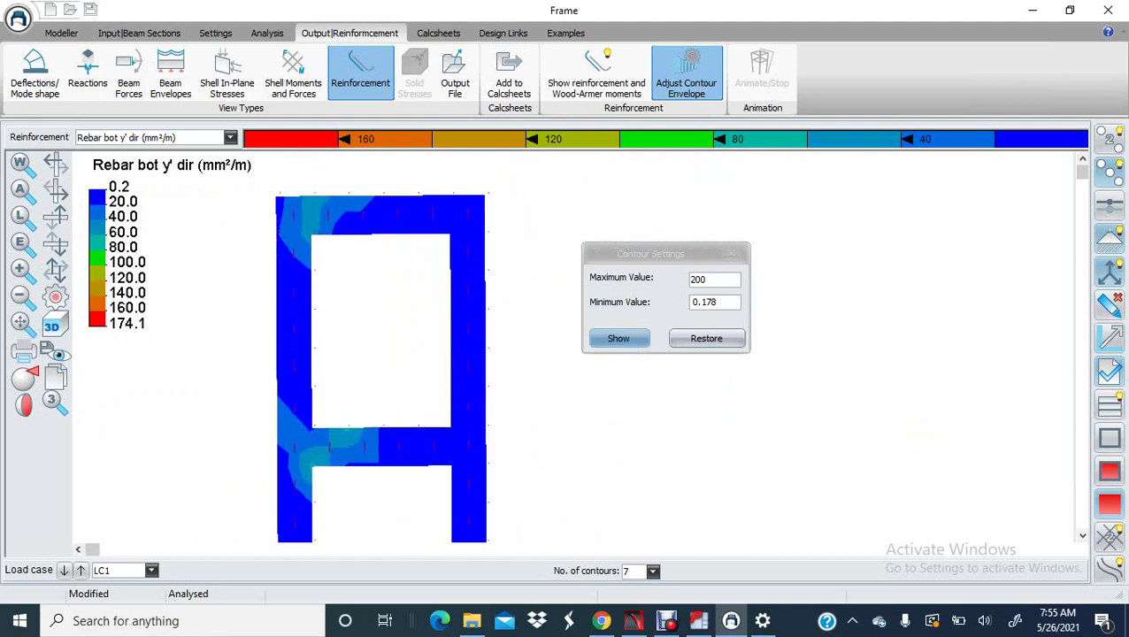
- Display the top y' direction reinforcement on the shaft wall, examine the opening bands over its full height, and close the contour settings
click(230, 137)
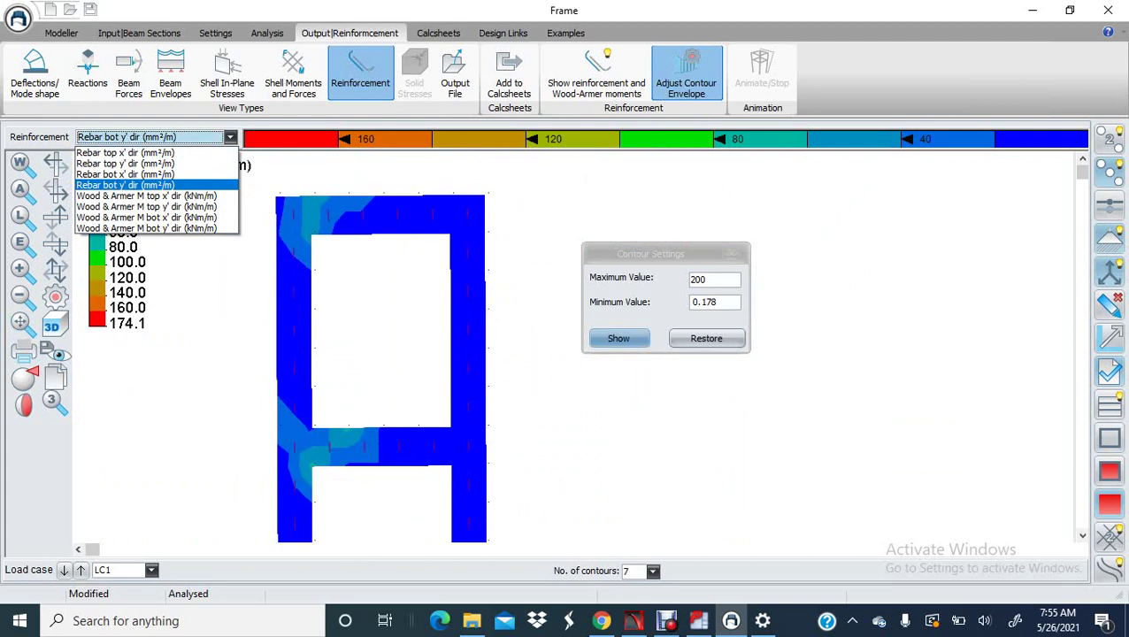
key(Up)
key(Up)
key(Return)
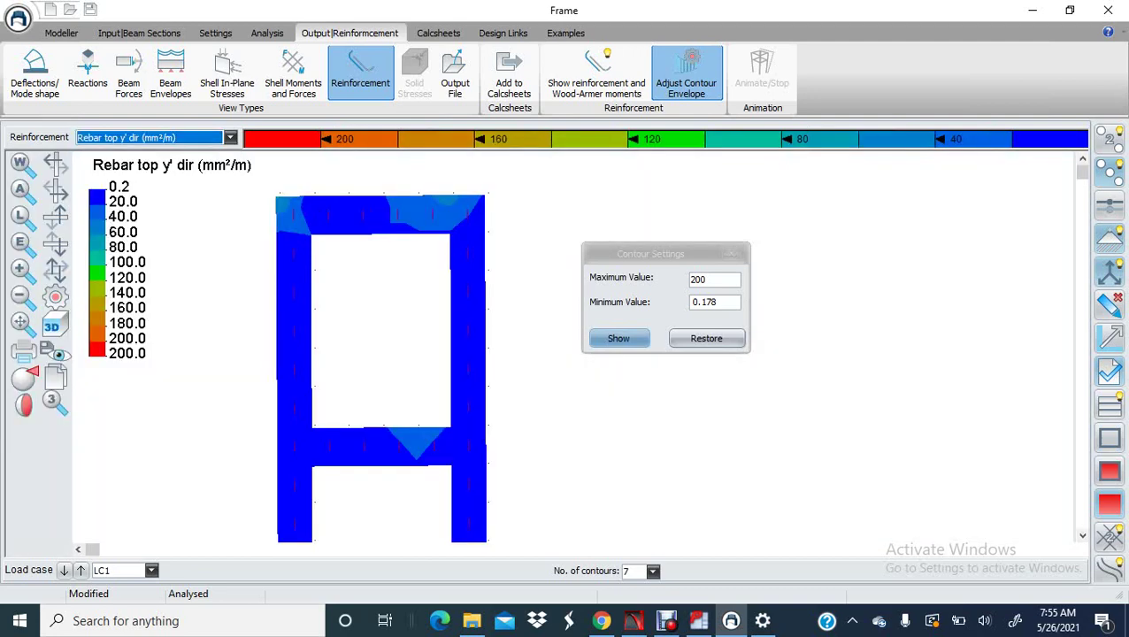
scroll(375, 456, up, 2)
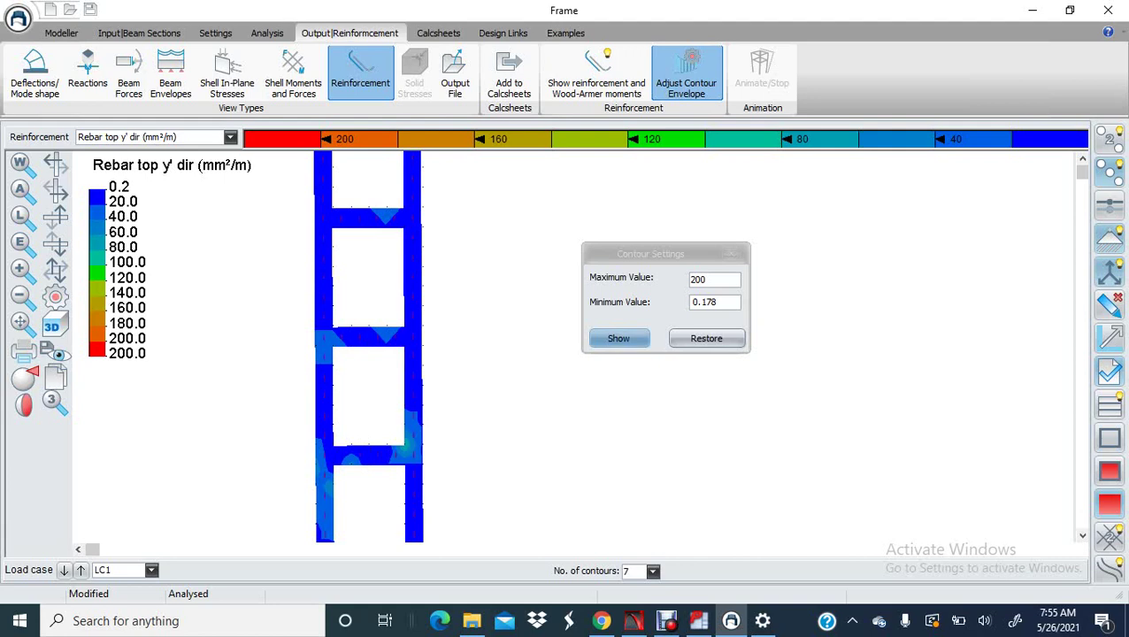
click(730, 253)
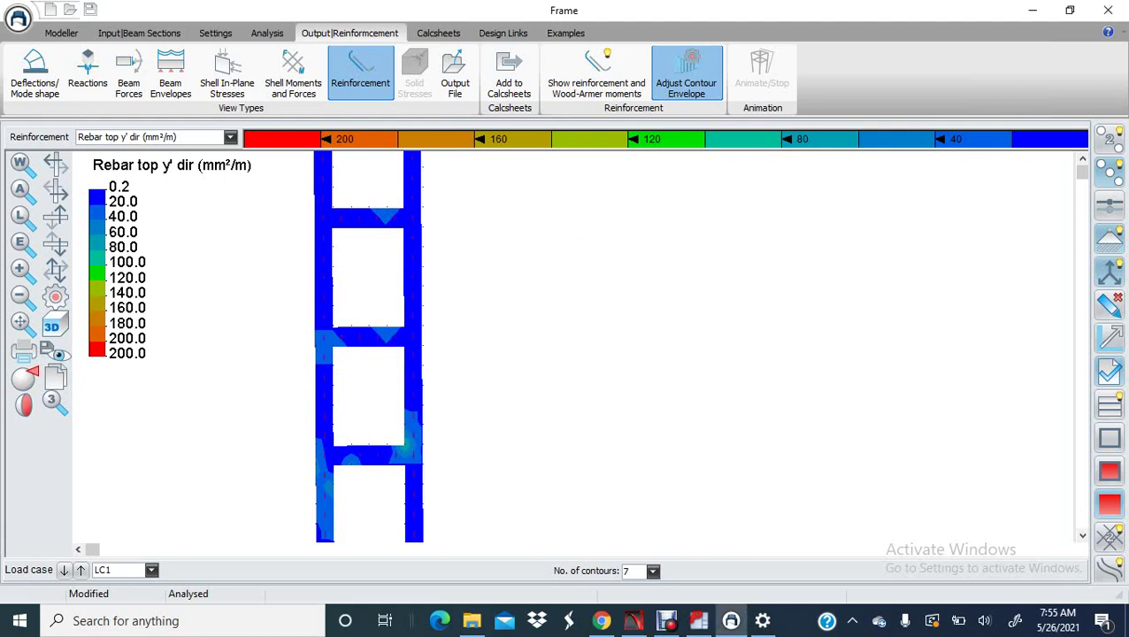
scroll(512, 286, down, 5)
middle_drag(512, 285, 464, 311)
scroll(451, 313, up, 2)
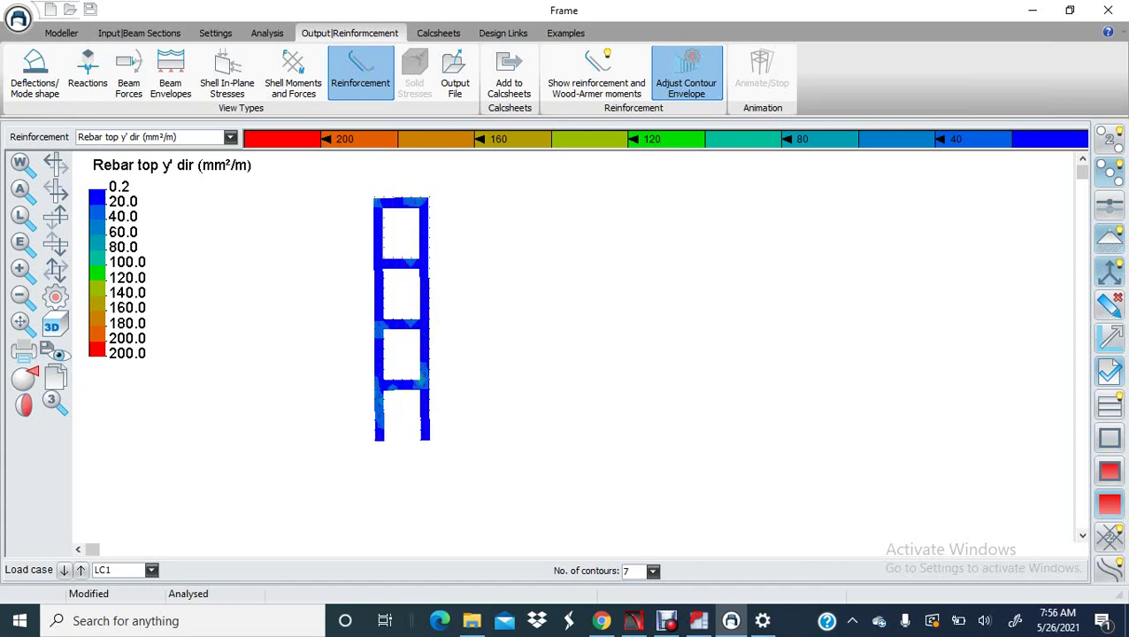
- Set the output load case to the reinforcement envelope and save the model
click(151, 570)
click(119, 618)
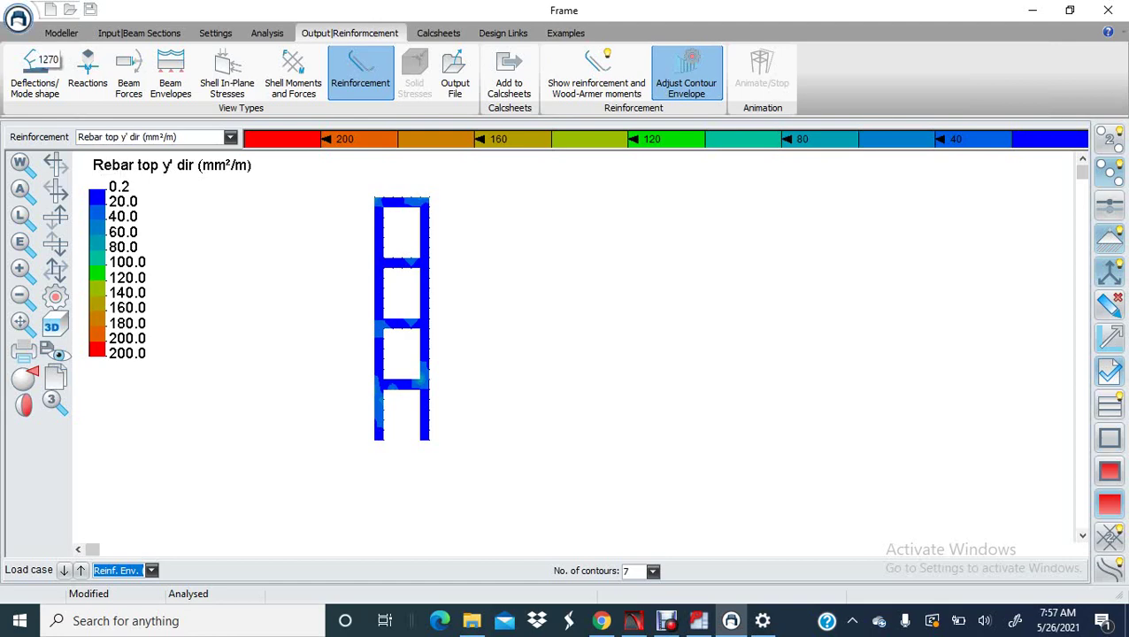
click(19, 18)
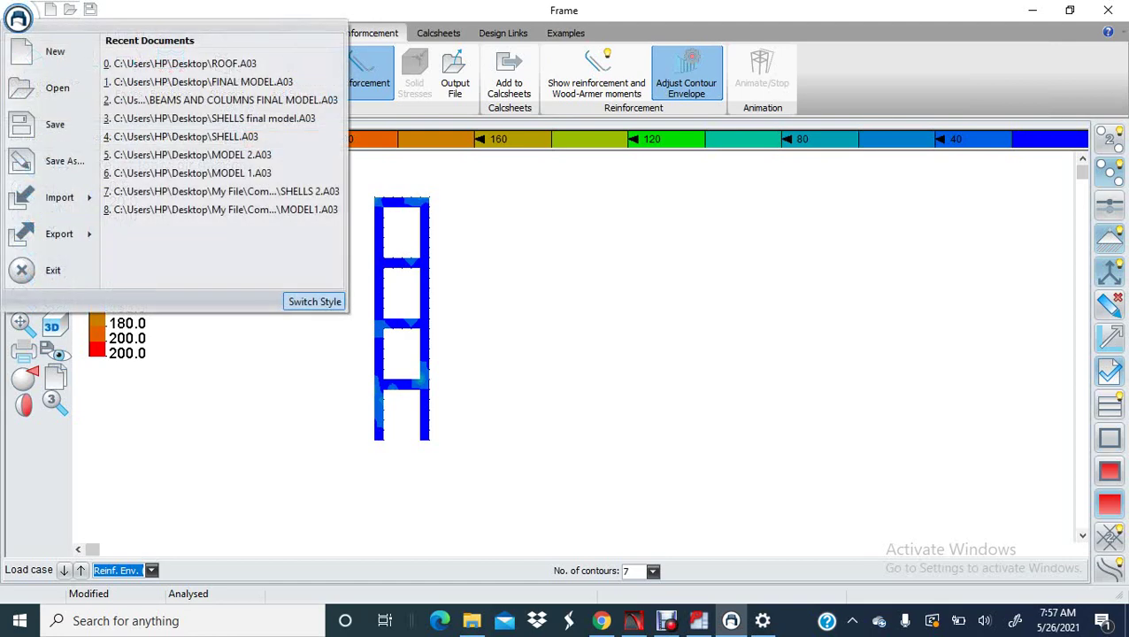
key(Return)
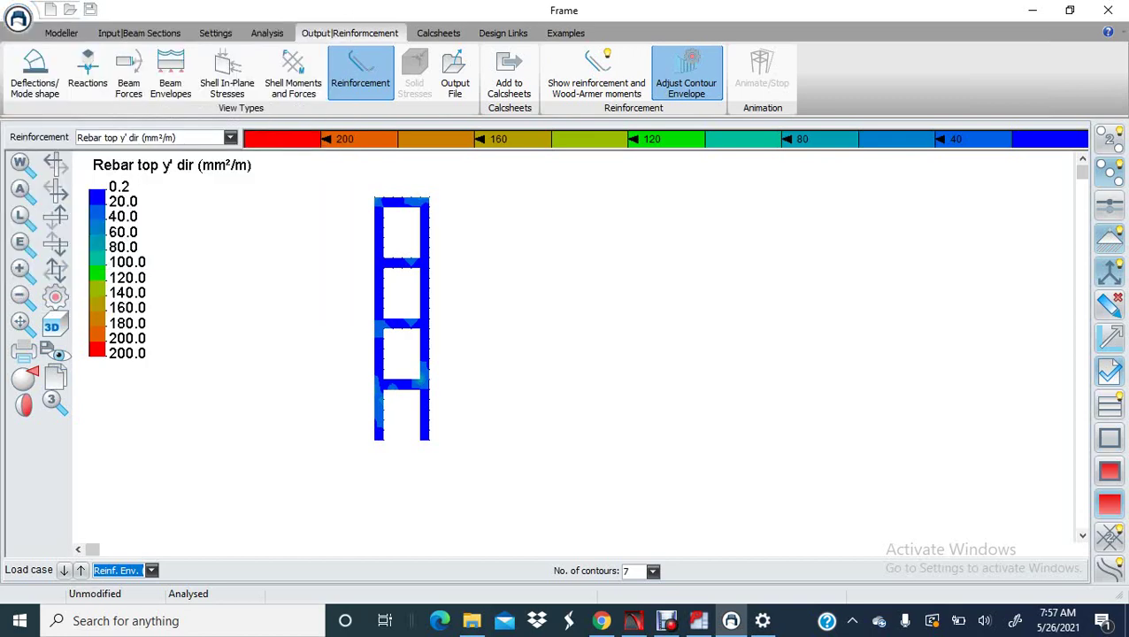
- Switch to the GAROWE4 drawing in PADDS and examine the floor plan layout around the lift shaft
click(699, 621)
scroll(557, 321, down, 6)
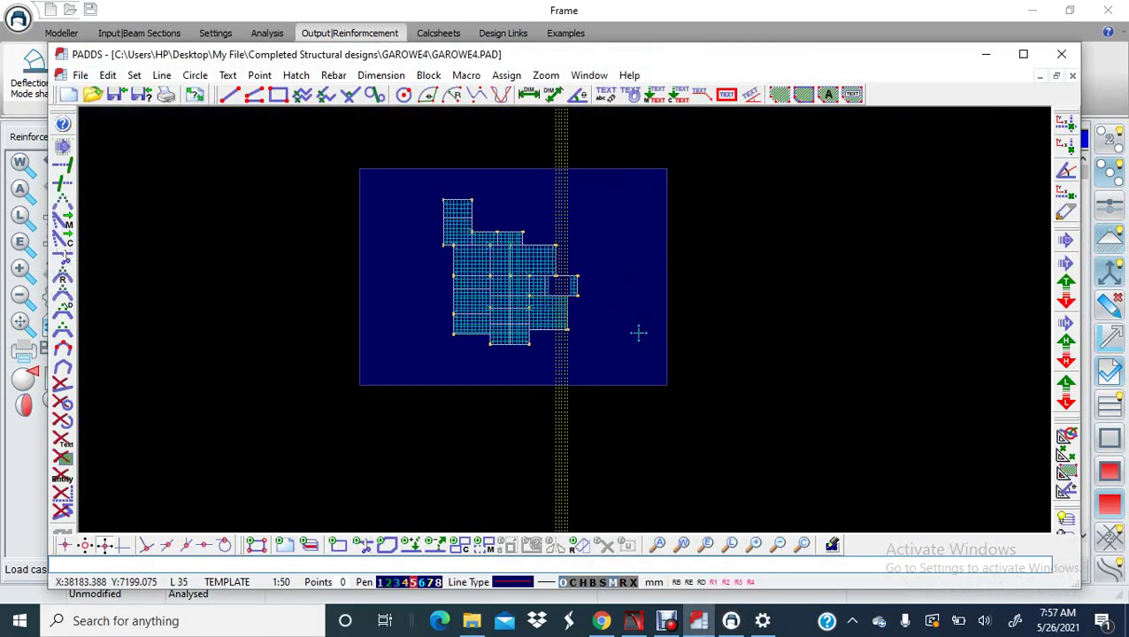
middle_drag(626, 360, 612, 377)
scroll(479, 295, up, 4)
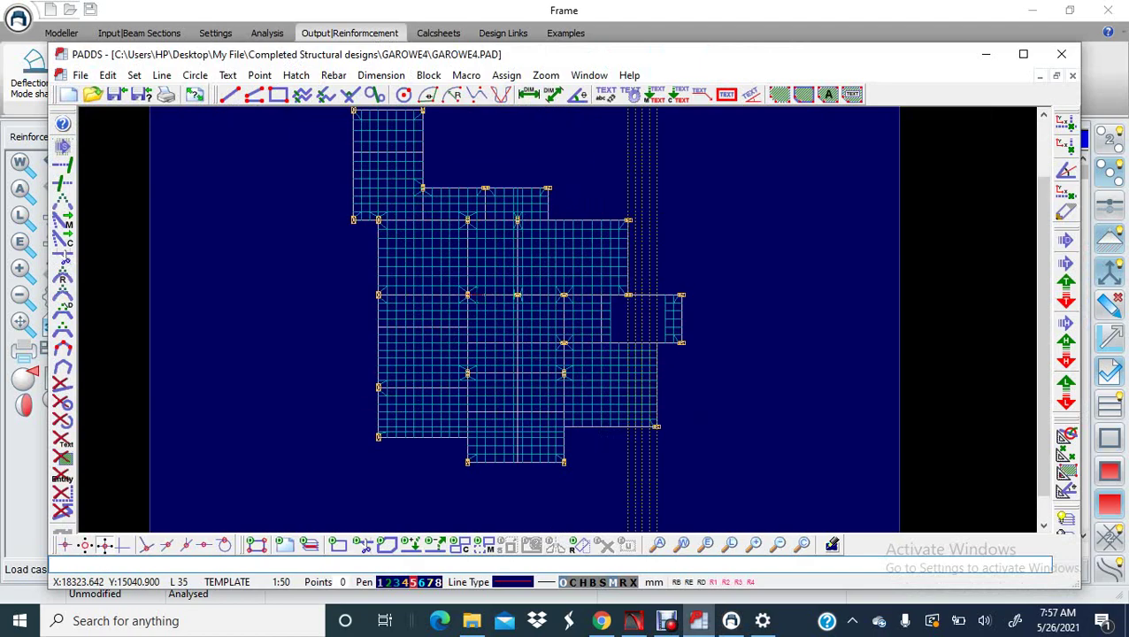
scroll(527, 357, up, 3)
scroll(527, 358, down, 3)
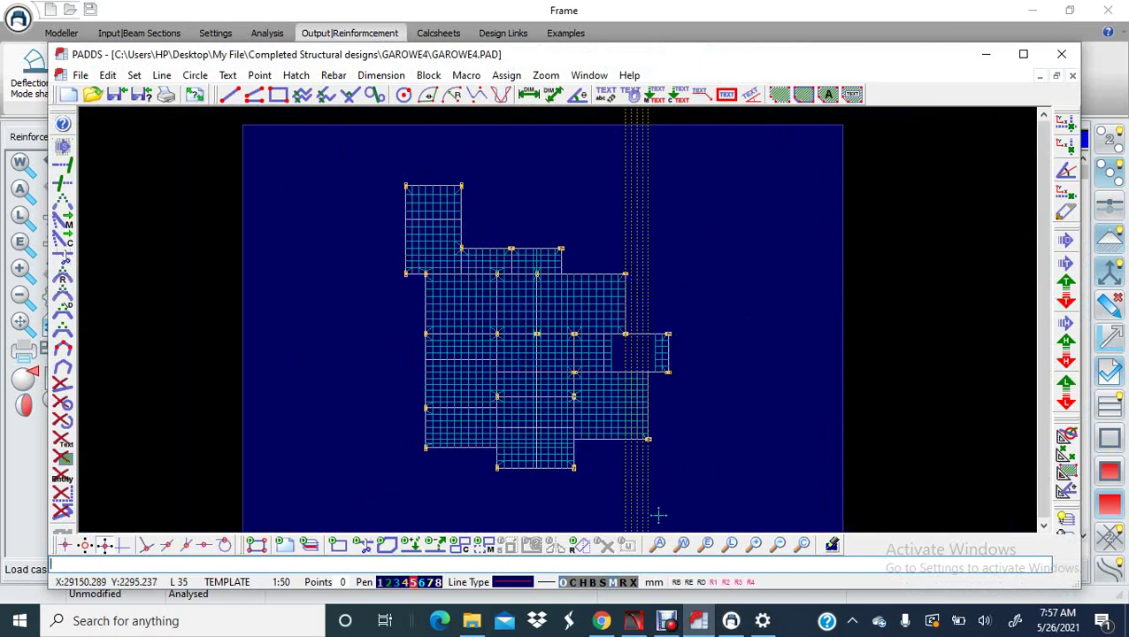
- Switch back to Frame's modeller and restore the default viewpoint, fitting the isolated shaft wall in view
click(730, 620)
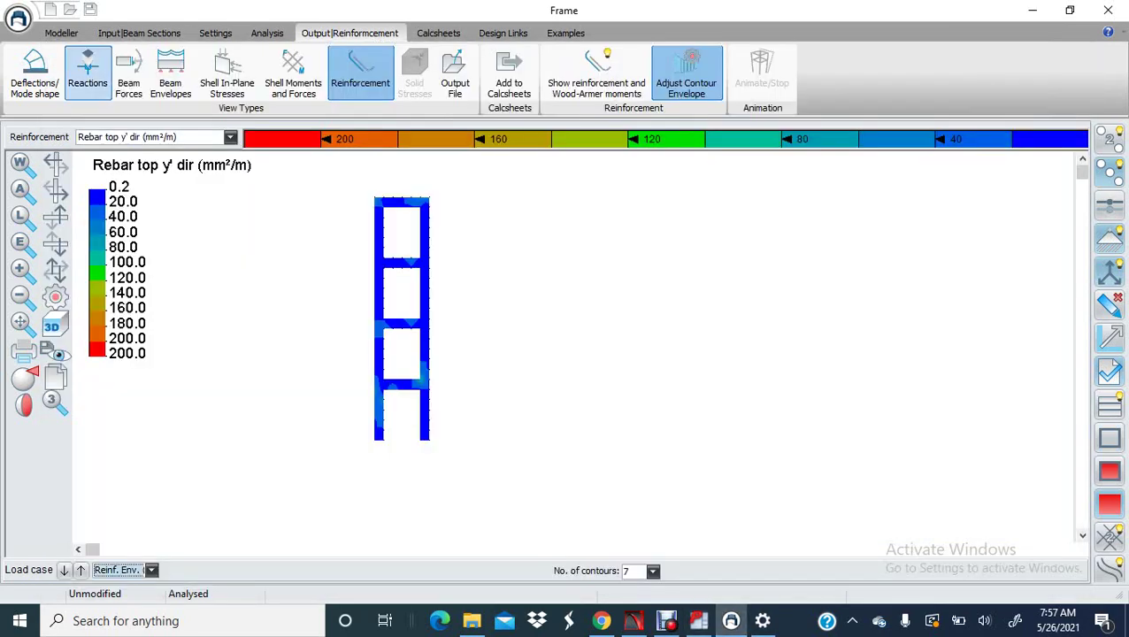
click(139, 34)
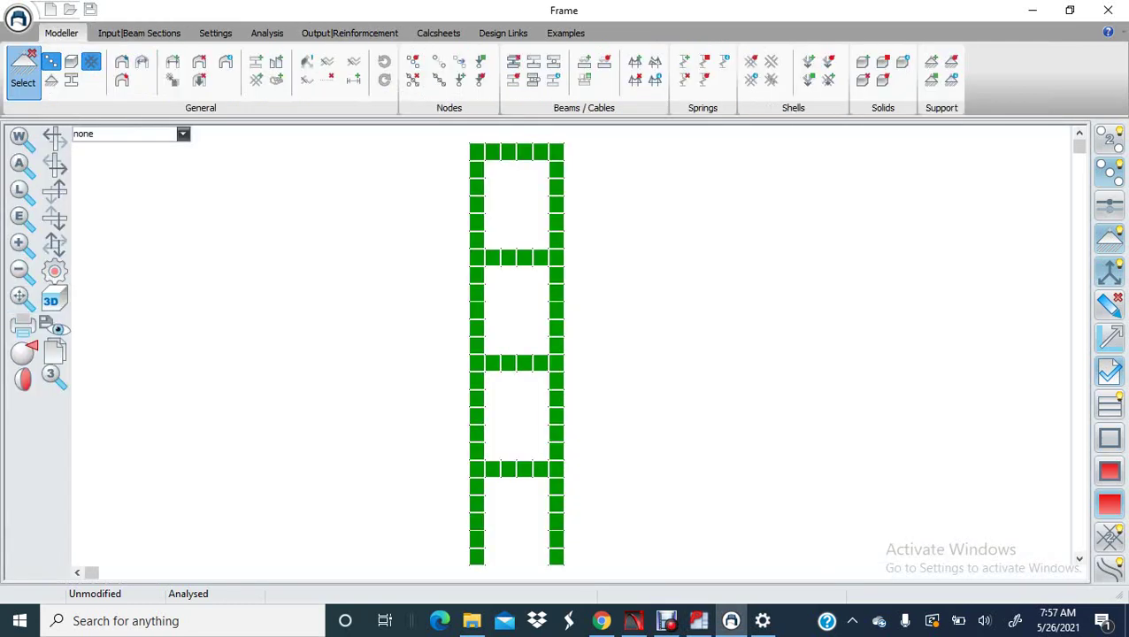
click(23, 352)
click(173, 238)
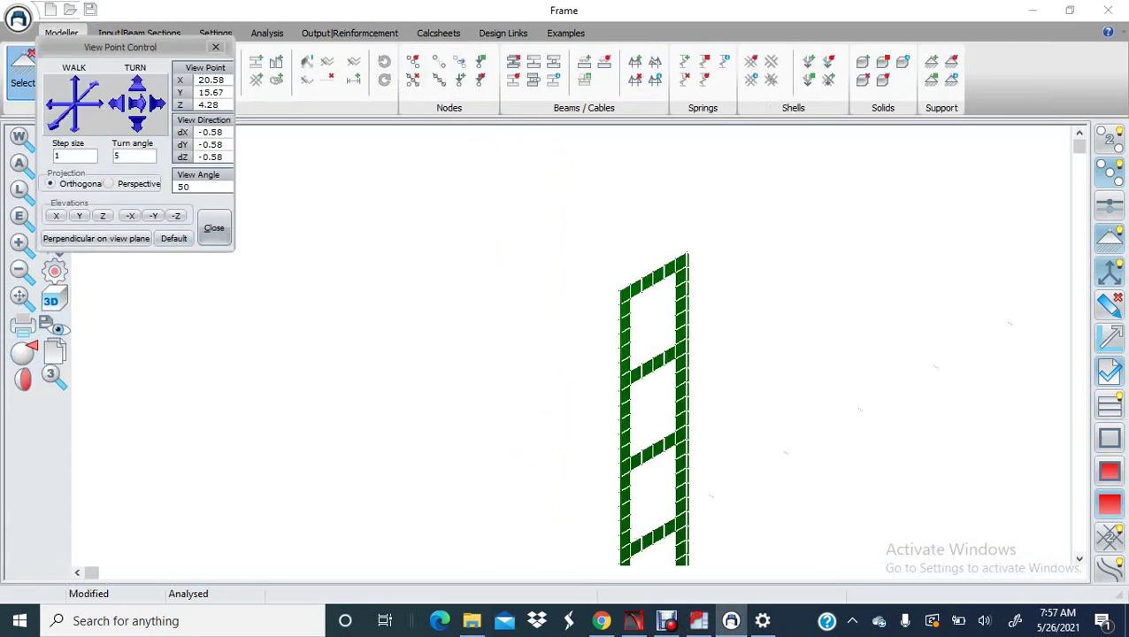
click(214, 229)
click(22, 166)
- Make all element groups visible and clear the view plane to show the complete frame
click(55, 376)
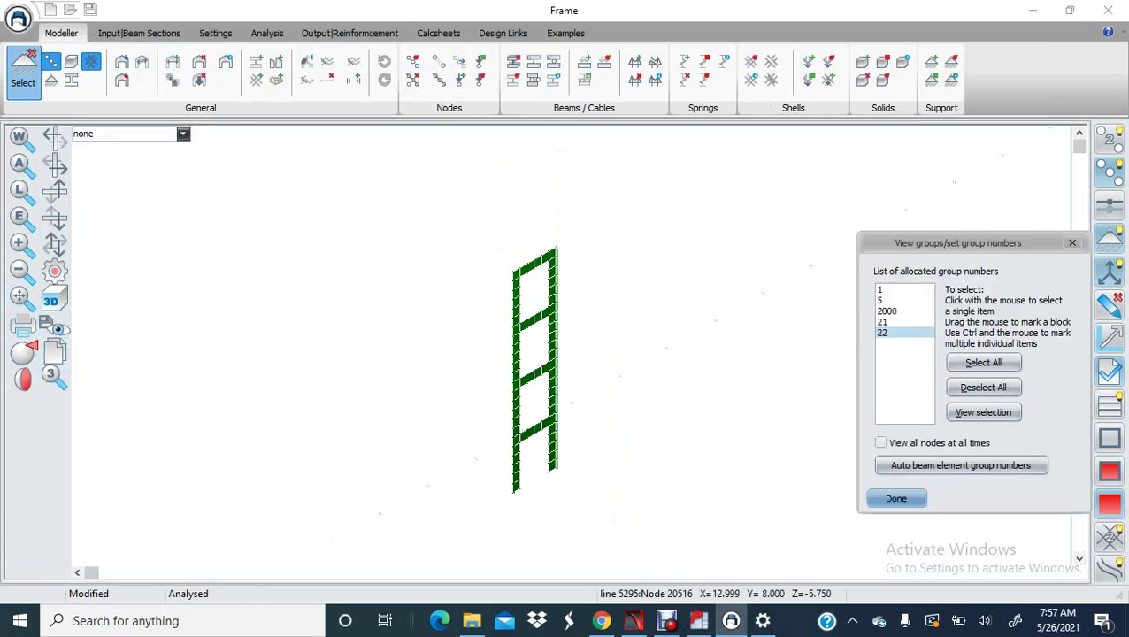
click(983, 362)
click(983, 412)
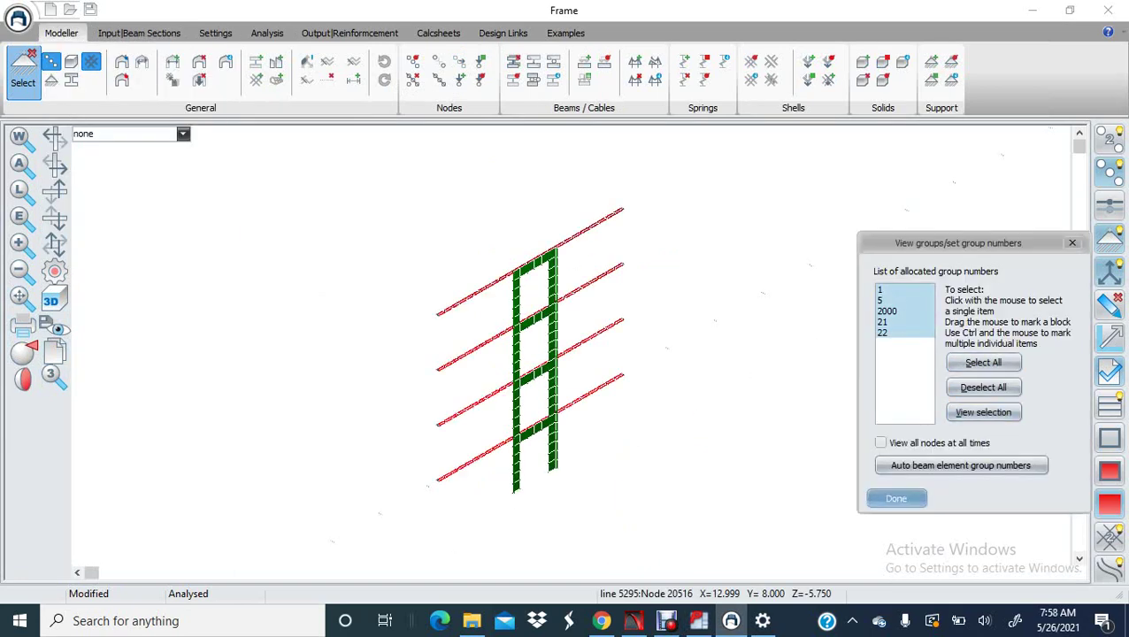
click(895, 498)
click(50, 373)
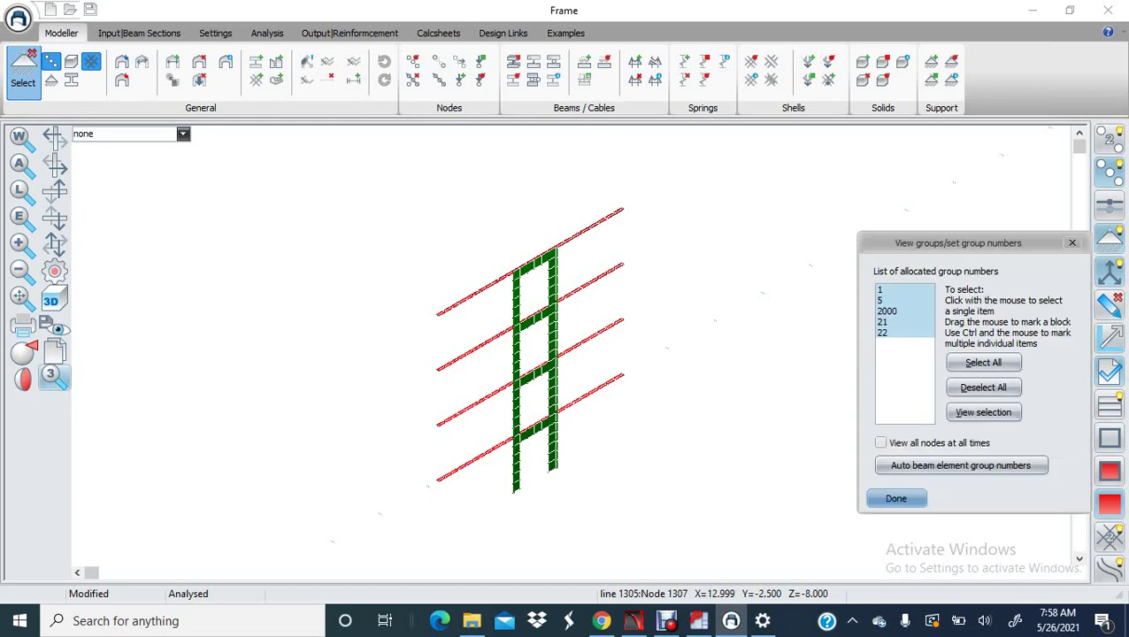
click(895, 498)
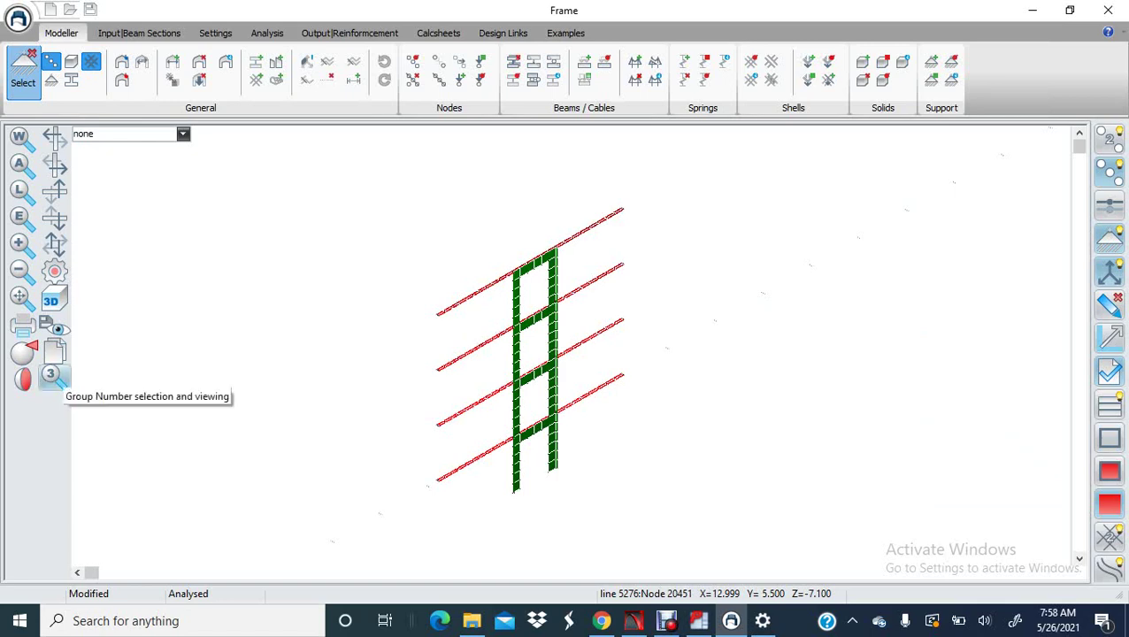
click(23, 378)
click(191, 173)
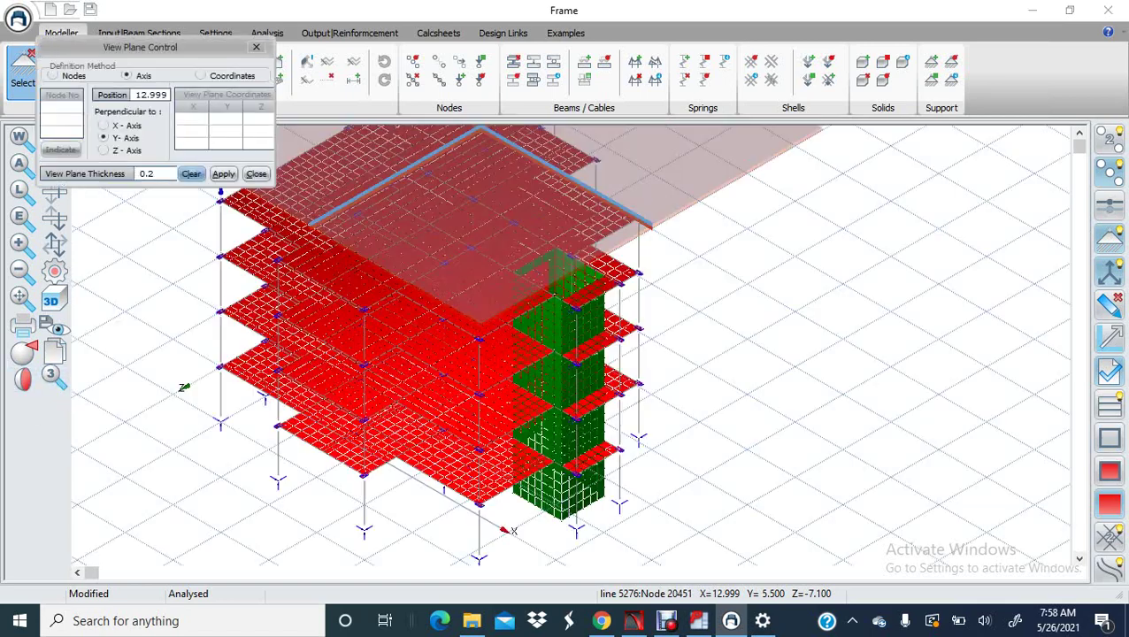
click(256, 173)
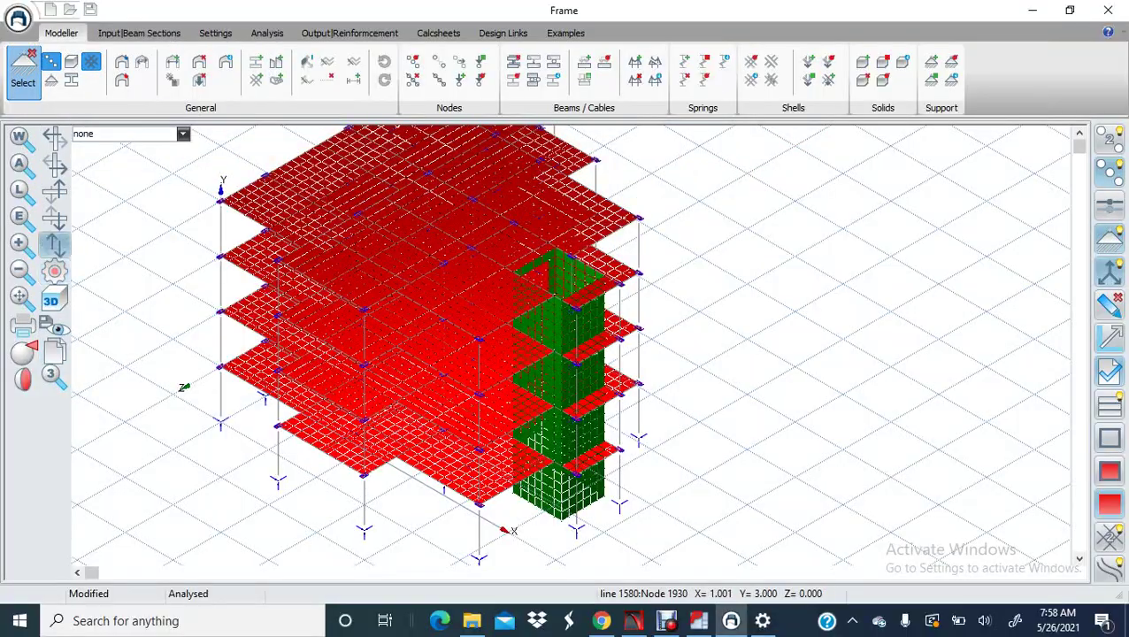
- Orbit the complete frame and examine the floor slabs and lift shaft from the opposite side
drag(54, 243, 256, 232)
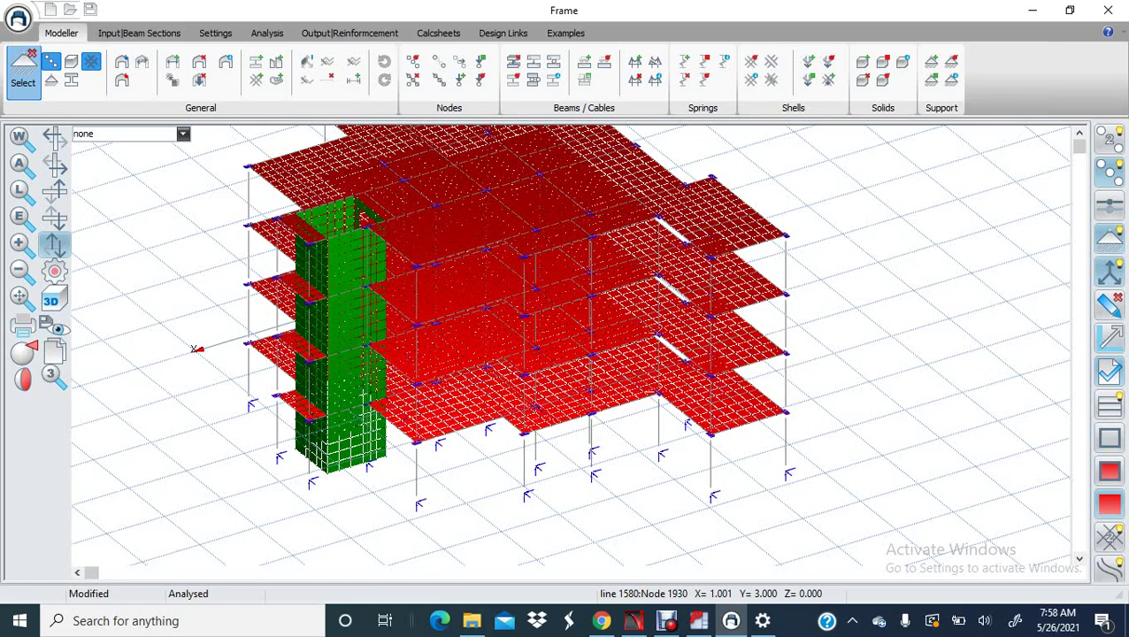
scroll(425, 377, down, 3)
middle_drag(425, 377, 382, 391)
scroll(381, 391, up, 2)
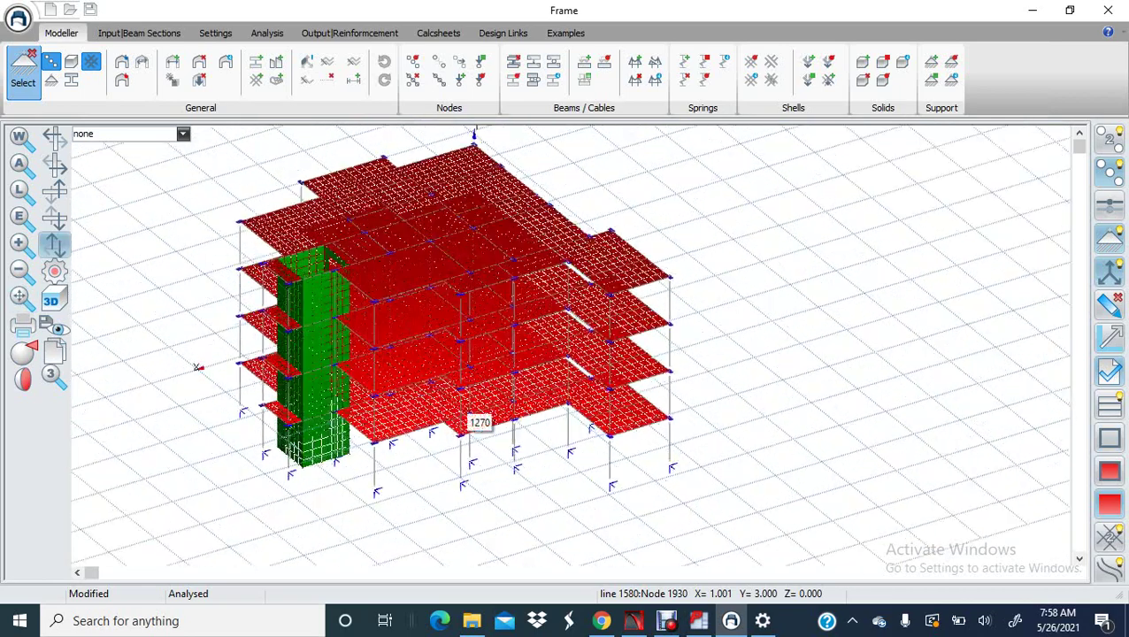
middle_drag(467, 410, 482, 405)
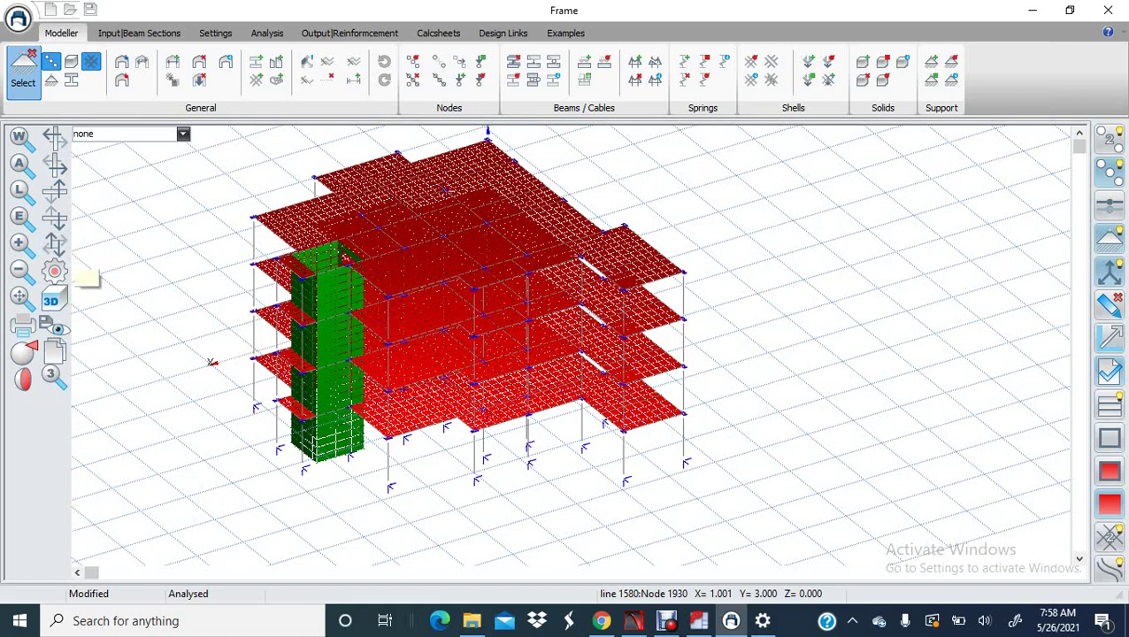
scroll(482, 398, up, 4)
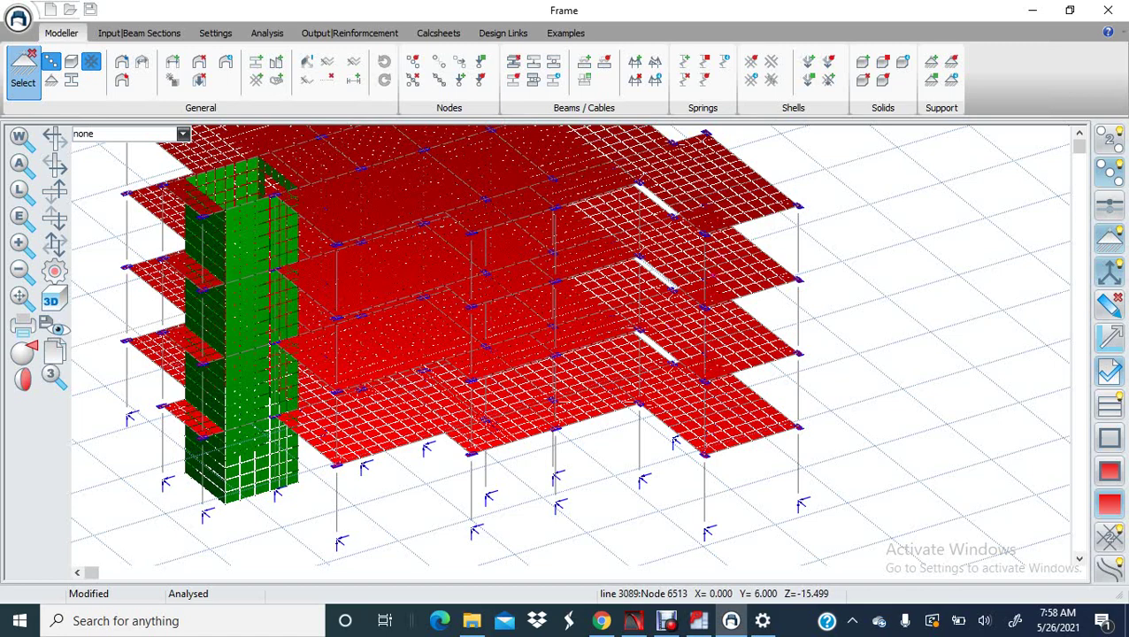
scroll(500, 460, up, 3)
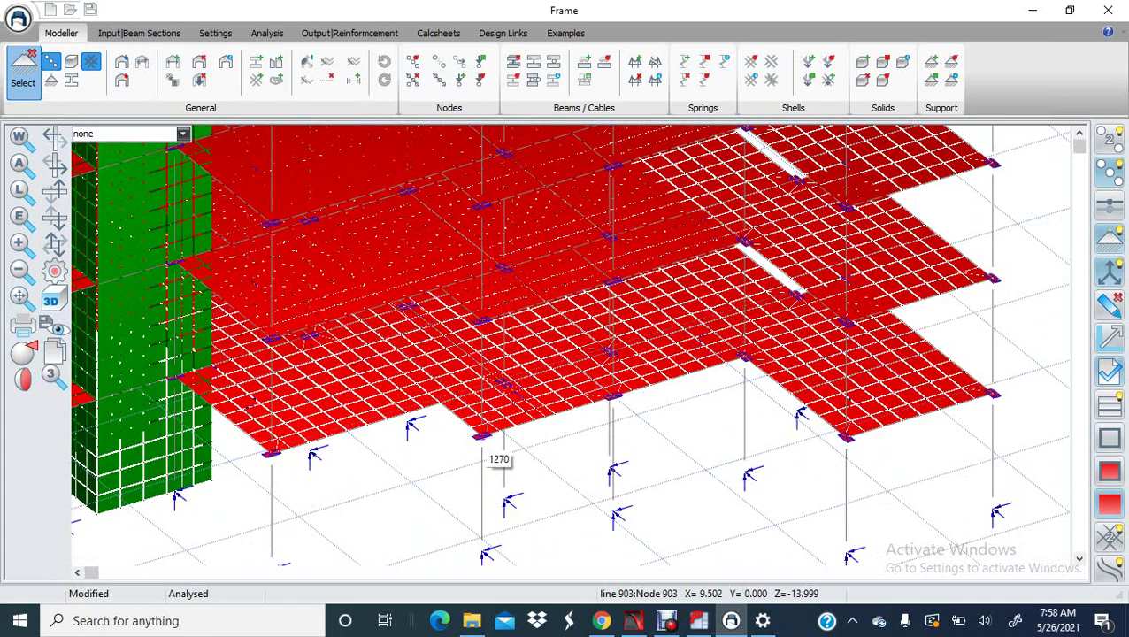
scroll(487, 331, down, 4)
- Isolate the floor level with a view plane perpendicular to the Y axis at position 0
click(23, 381)
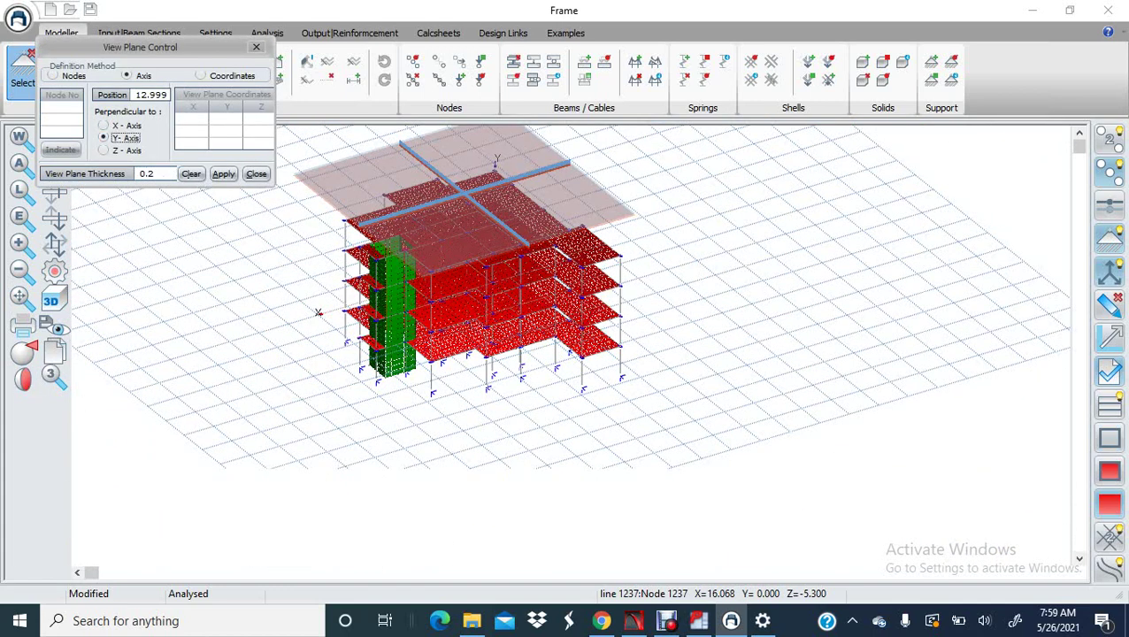
click(150, 95)
text(0)
click(223, 174)
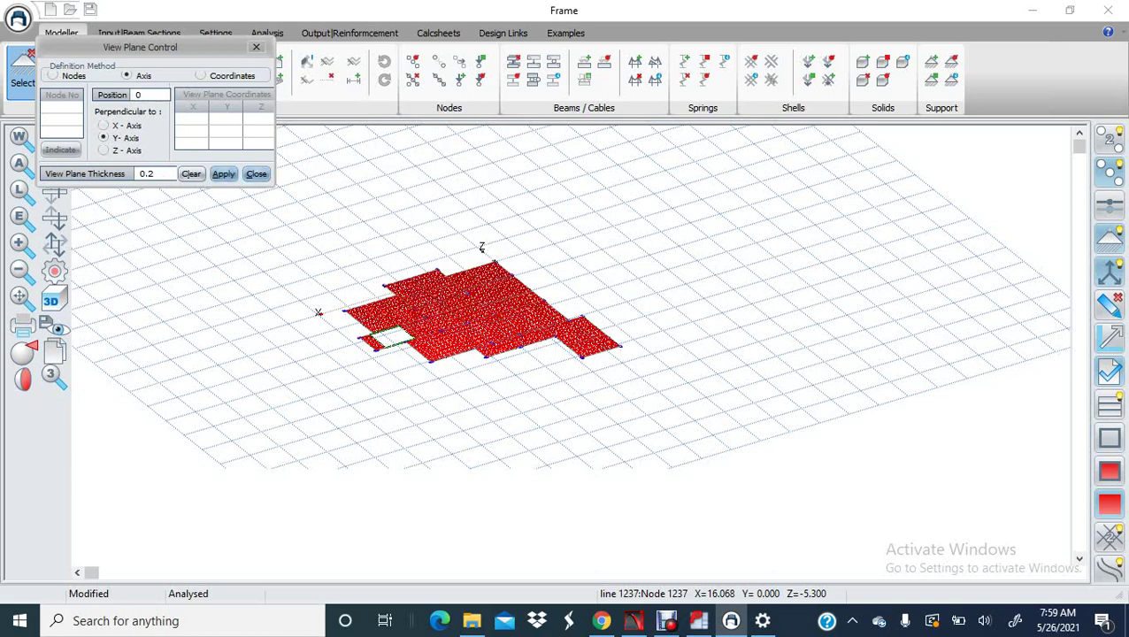
click(256, 173)
- Show the isolated floor in plan using the Y elevation and fit the whole floor in view
click(23, 352)
click(78, 216)
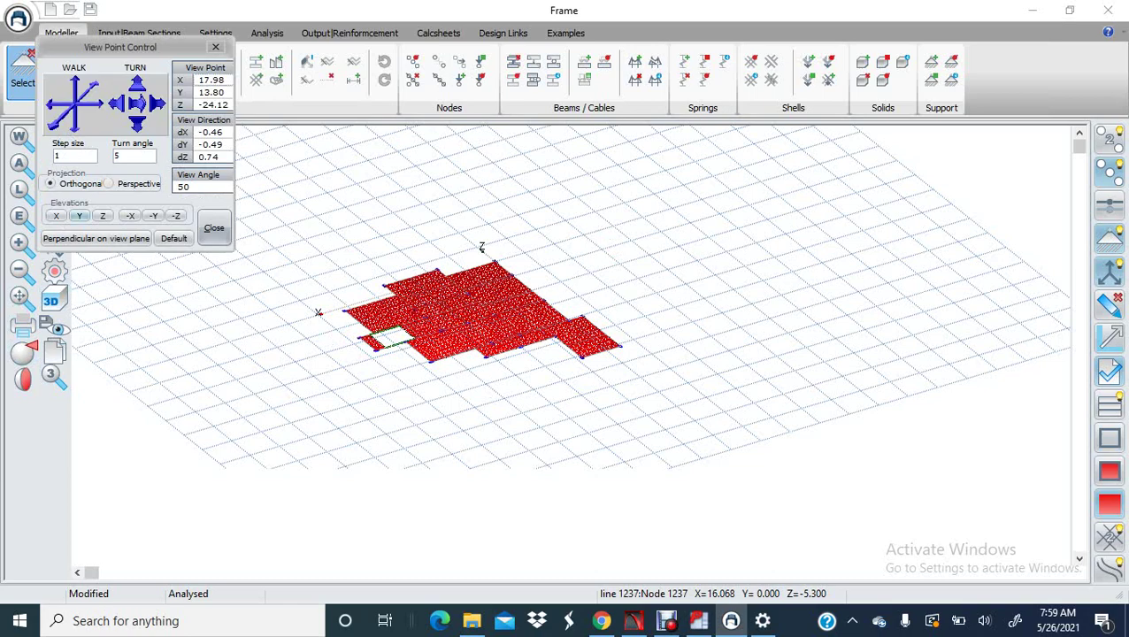
click(213, 227)
click(19, 297)
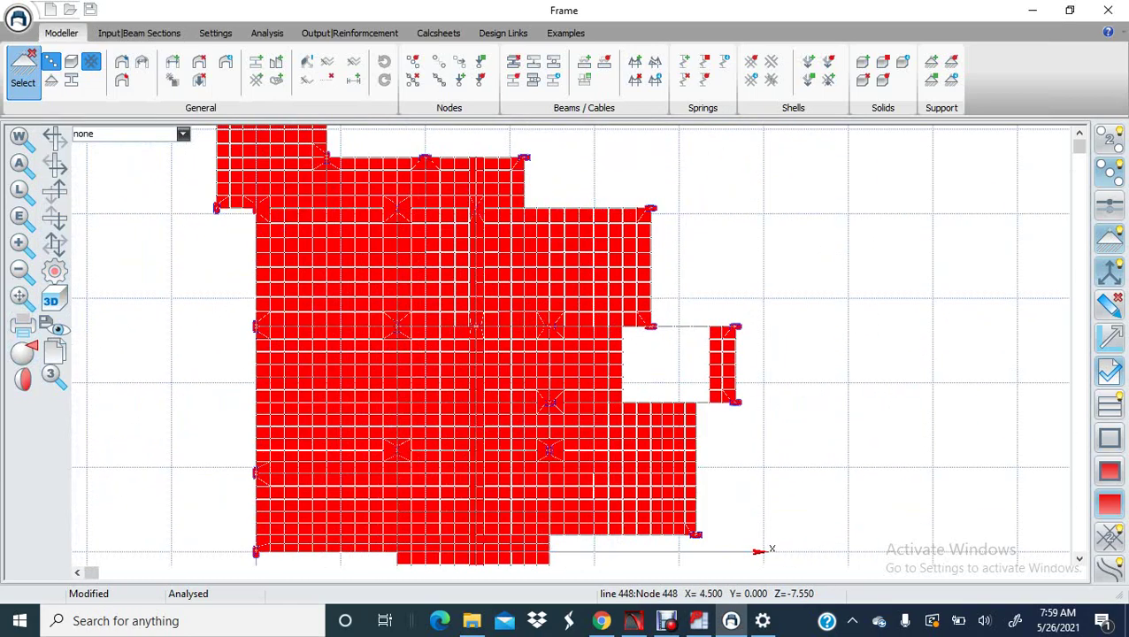
scroll(297, 508, down, 3)
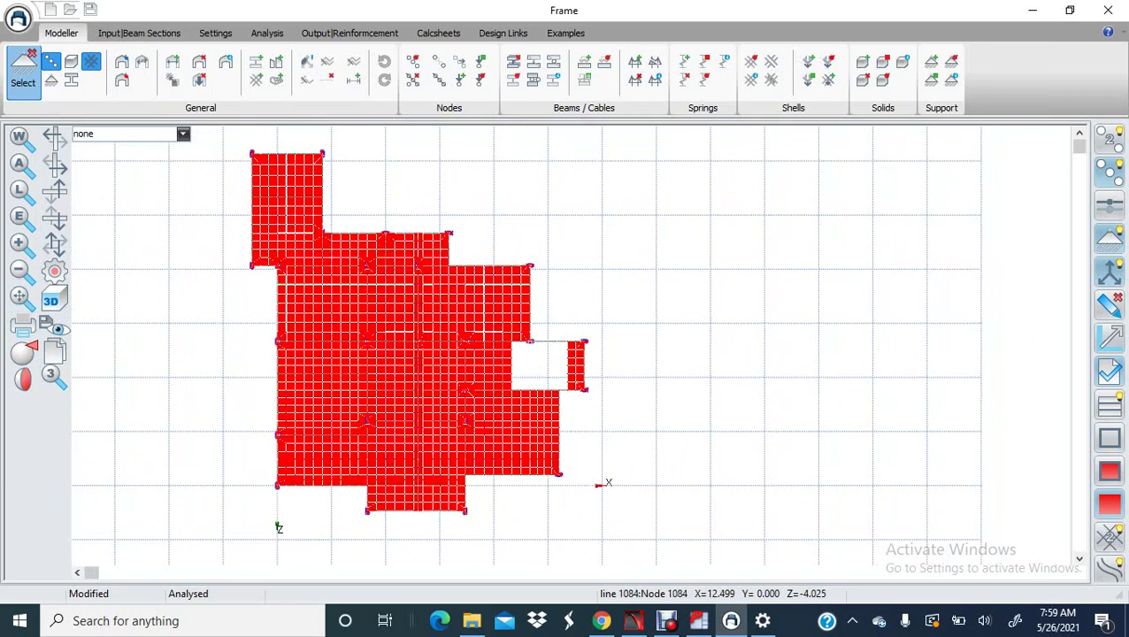
- Limit the visible elements to group 1 so only the floor's beam layout is displayed
click(54, 375)
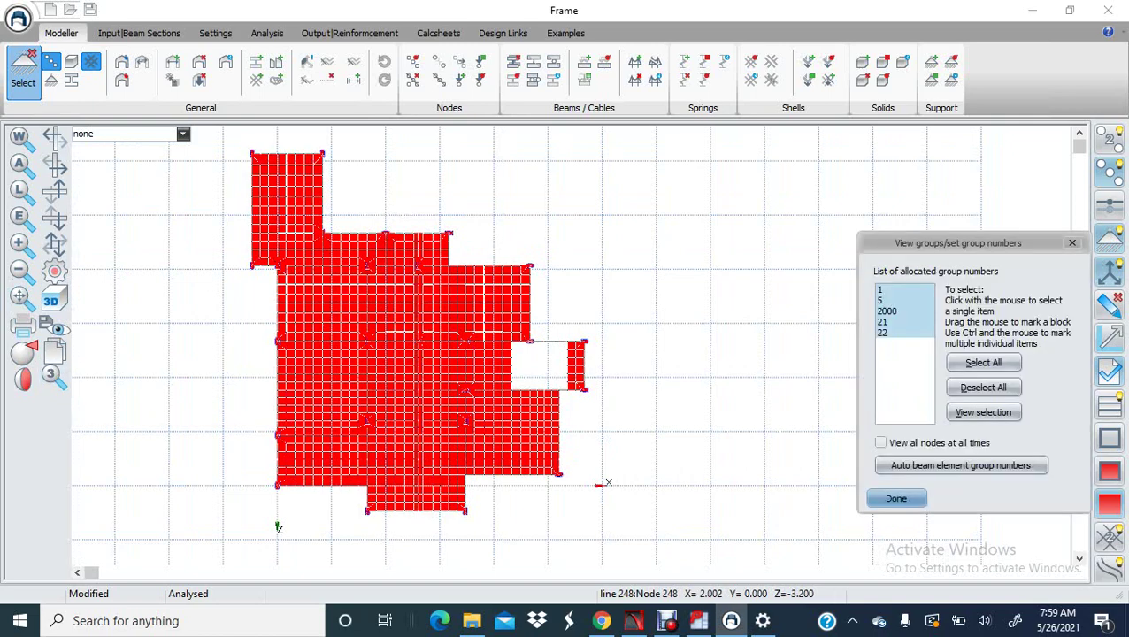
click(885, 290)
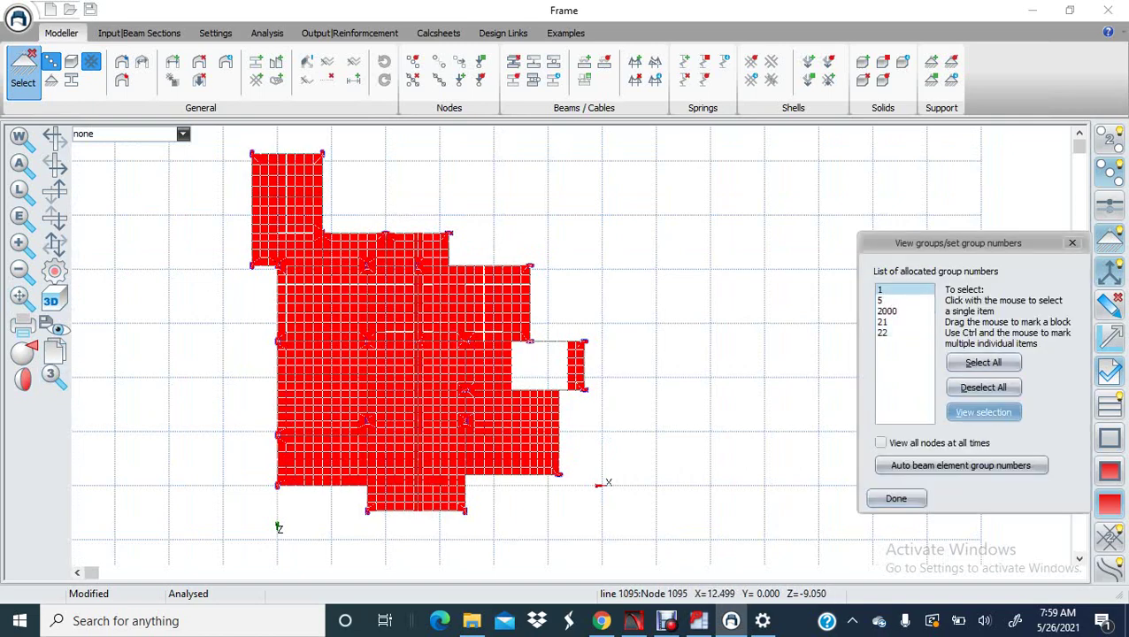
click(983, 413)
click(896, 498)
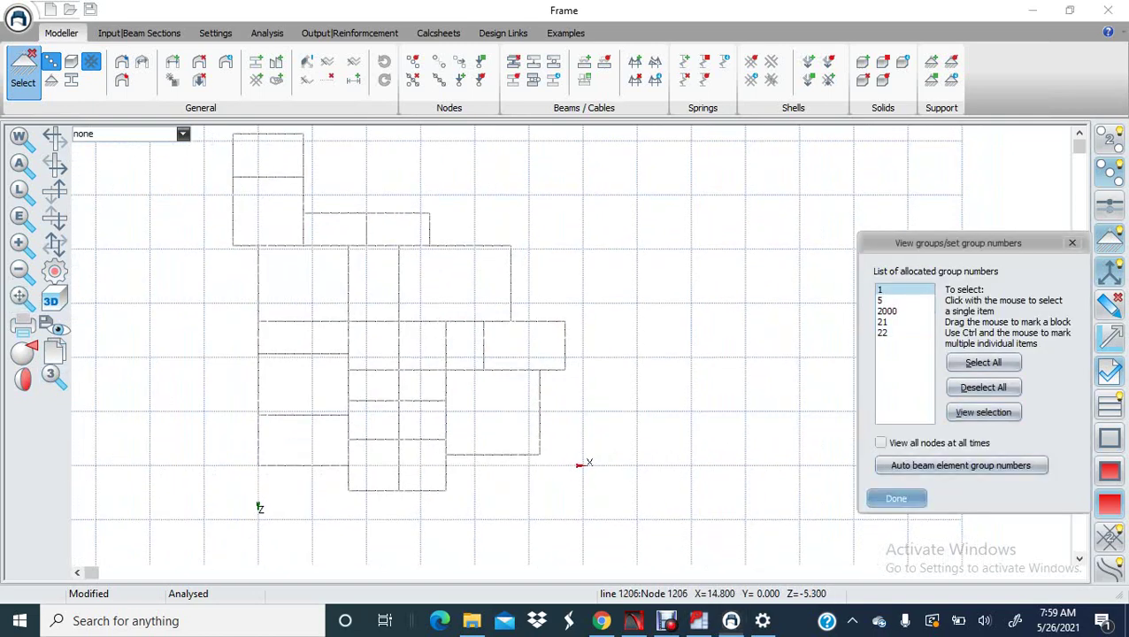
middle_drag(526, 370, 517, 375)
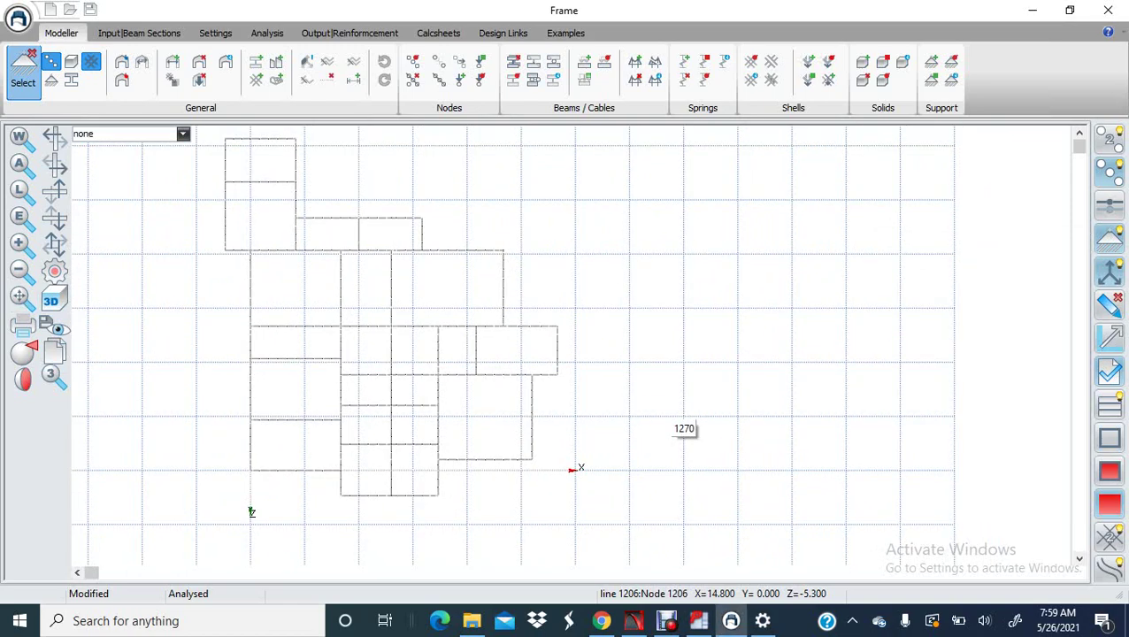
scroll(676, 409, down, 2)
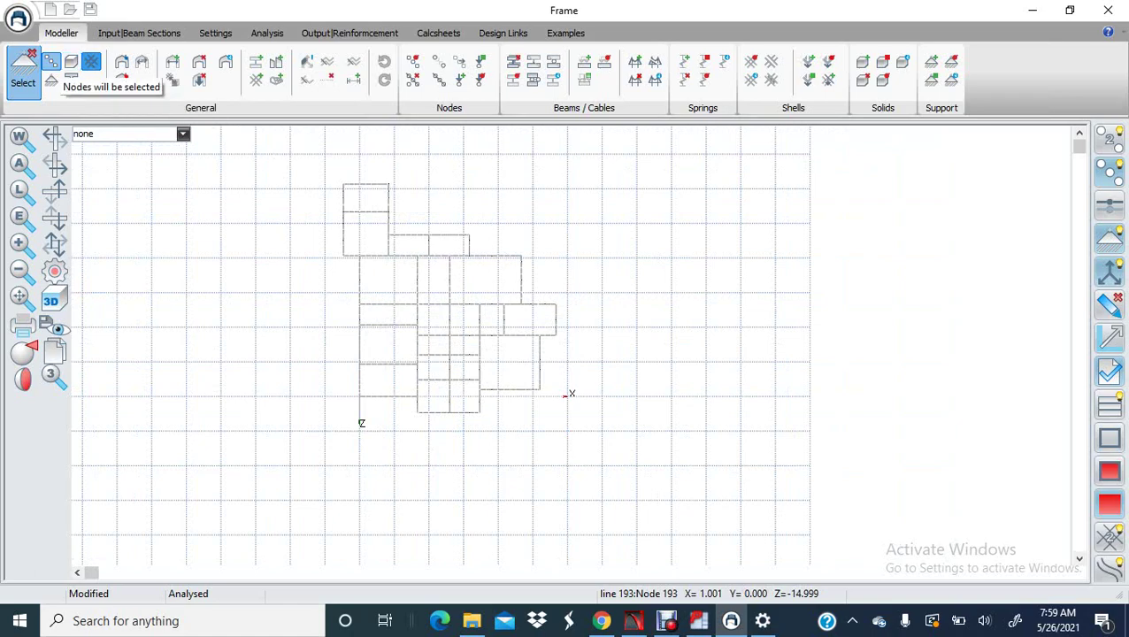
- Restrict the selection to beam elements, window-select all beams of the displayed group 1 floor layout, and delete them
click(54, 62)
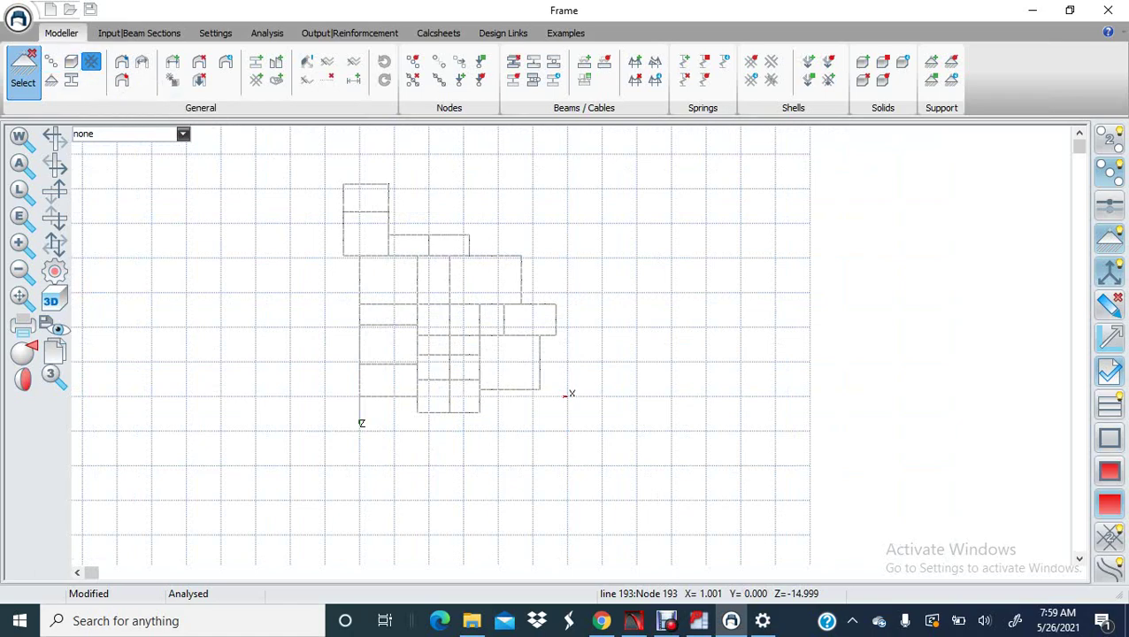
click(72, 79)
click(91, 61)
middle_drag(449, 305, 370, 339)
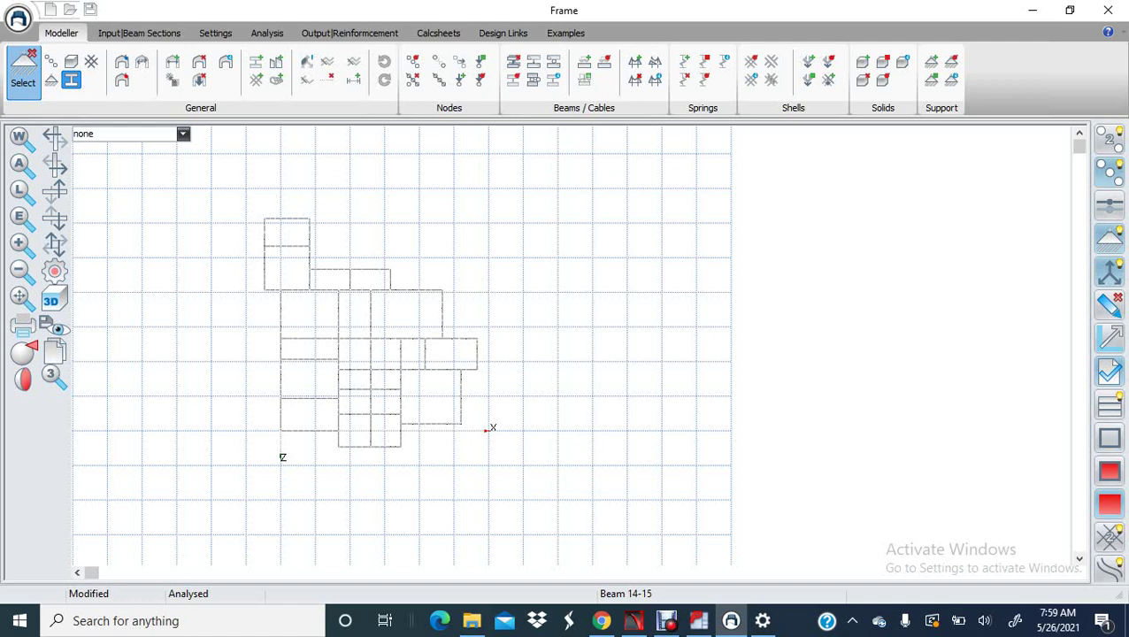
drag(249, 201, 497, 464)
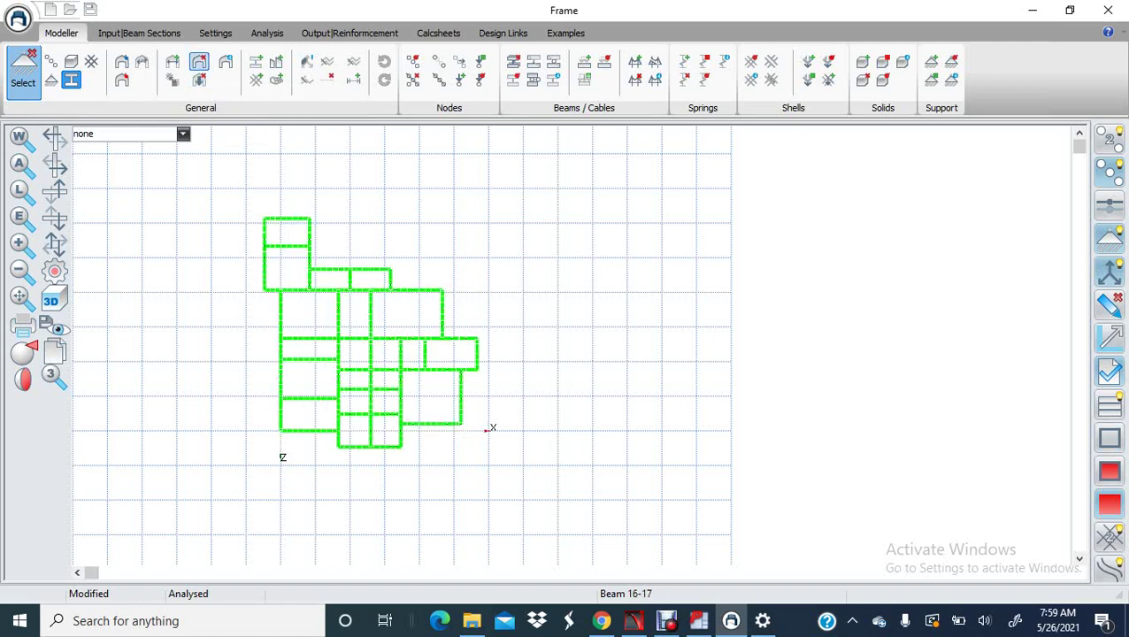
click(199, 61)
click(20, 297)
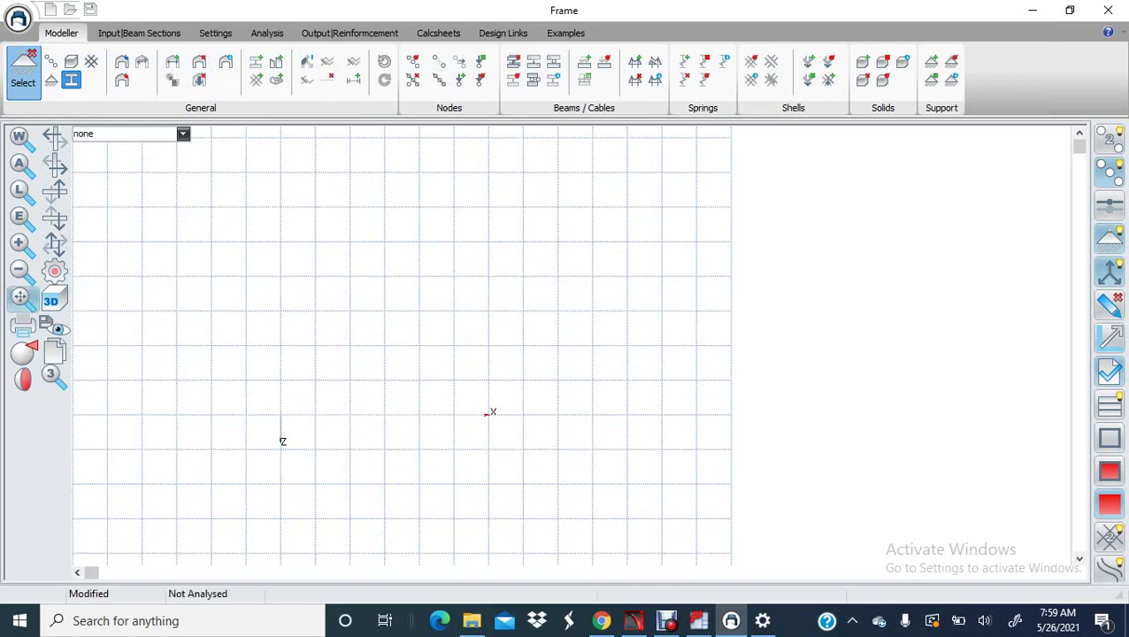
click(20, 297)
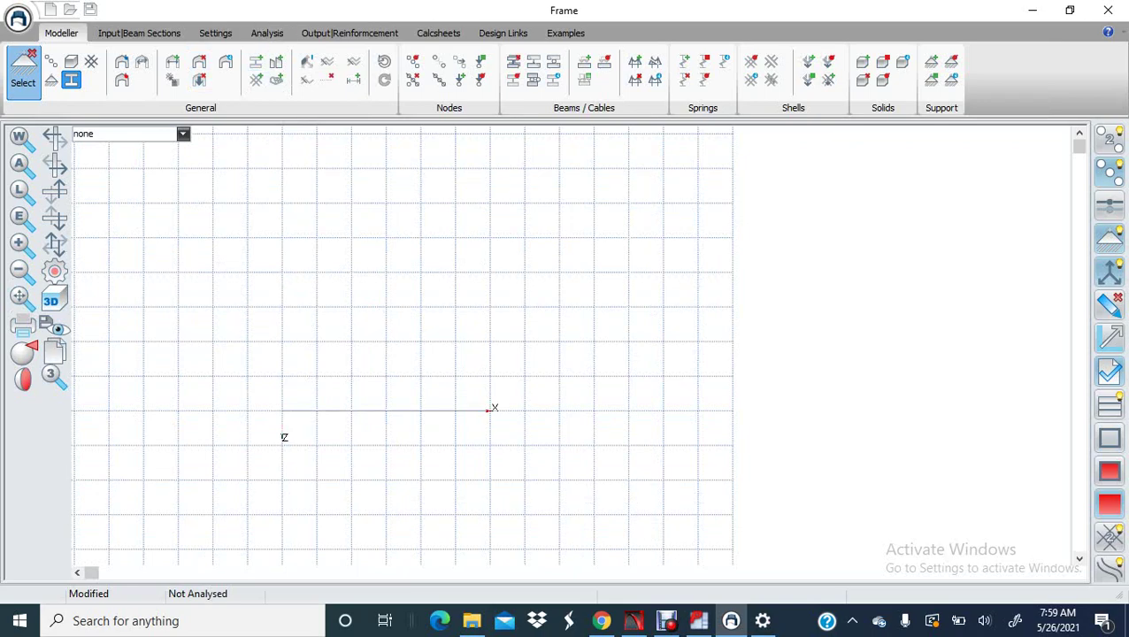
- Restore the default three-dimensional viewpoint of the model
click(28, 356)
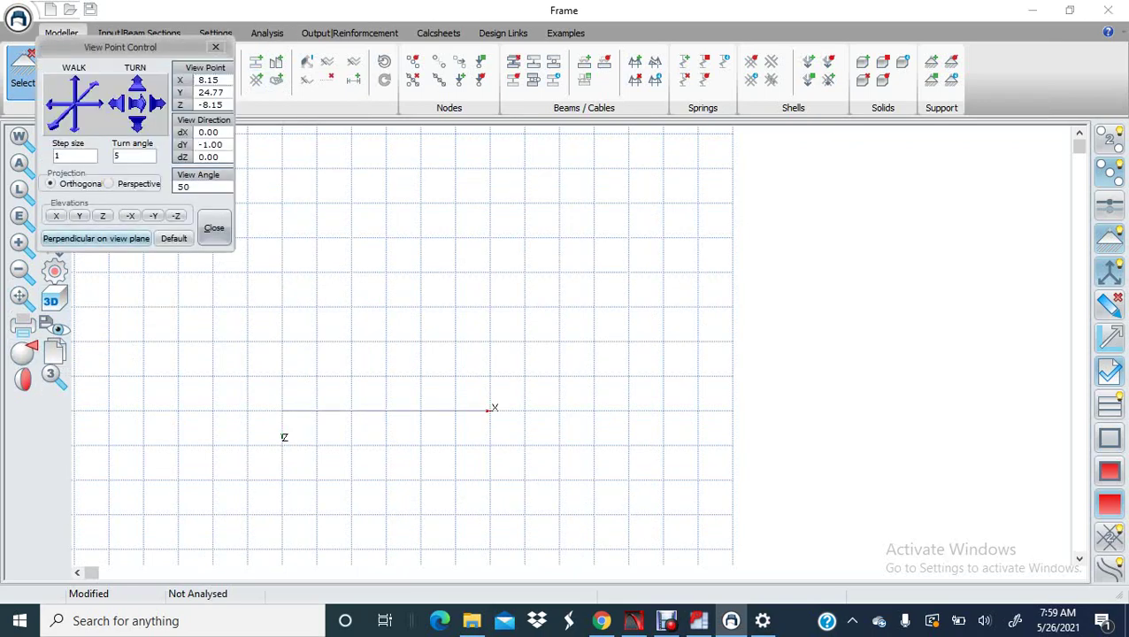
click(173, 238)
click(214, 228)
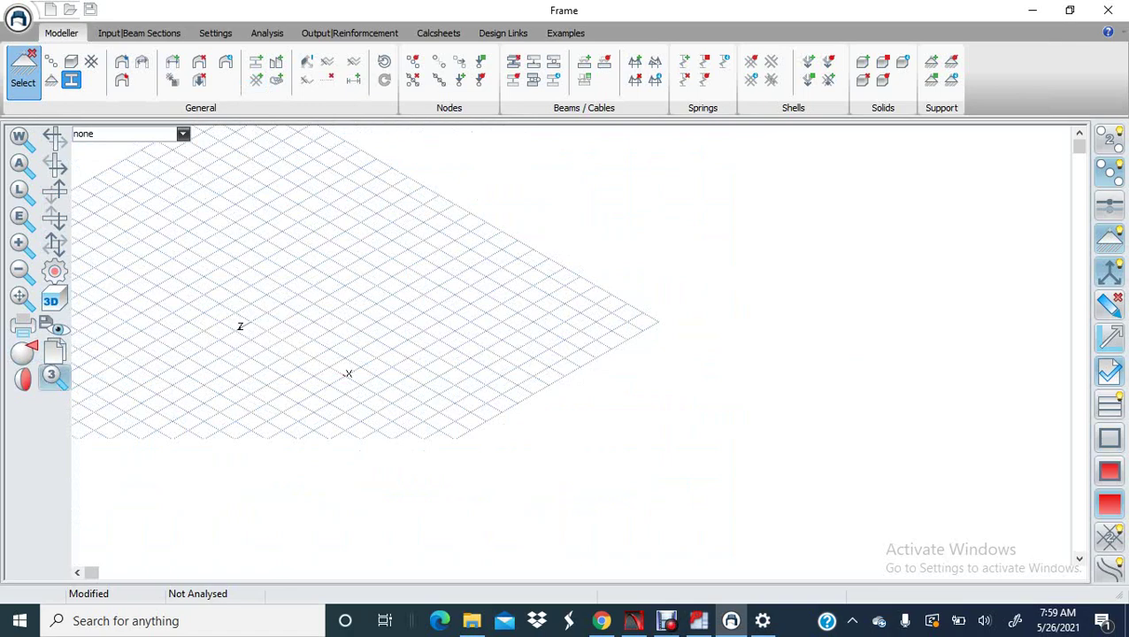
- Display all the allocated groups together: 5, 2000, 1, 21 and 22
click(55, 377)
click(983, 412)
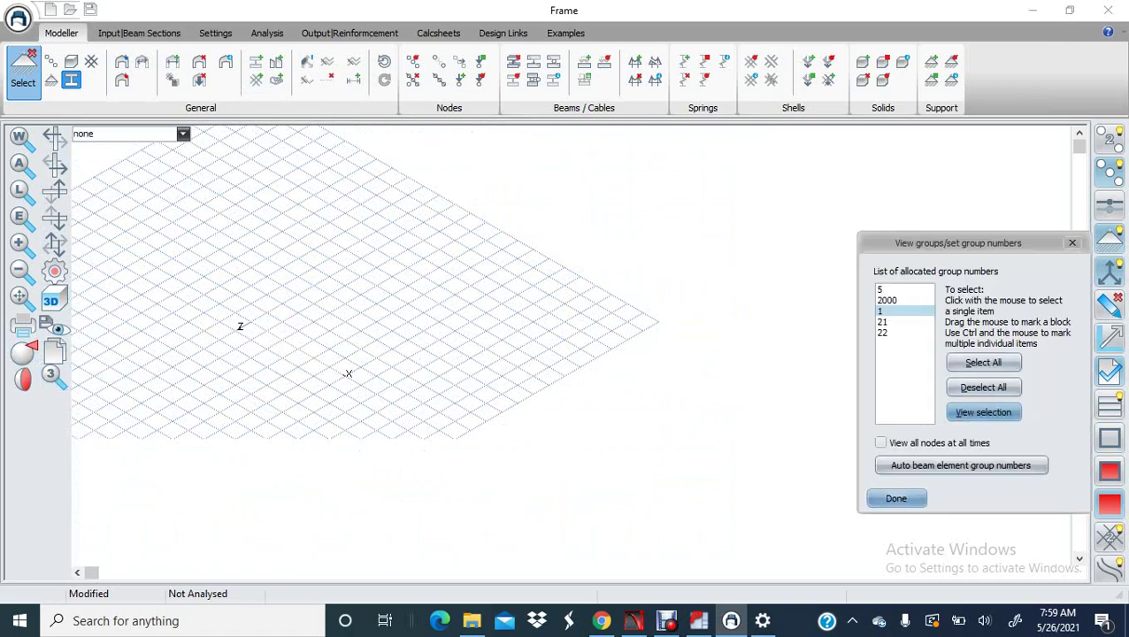
click(895, 498)
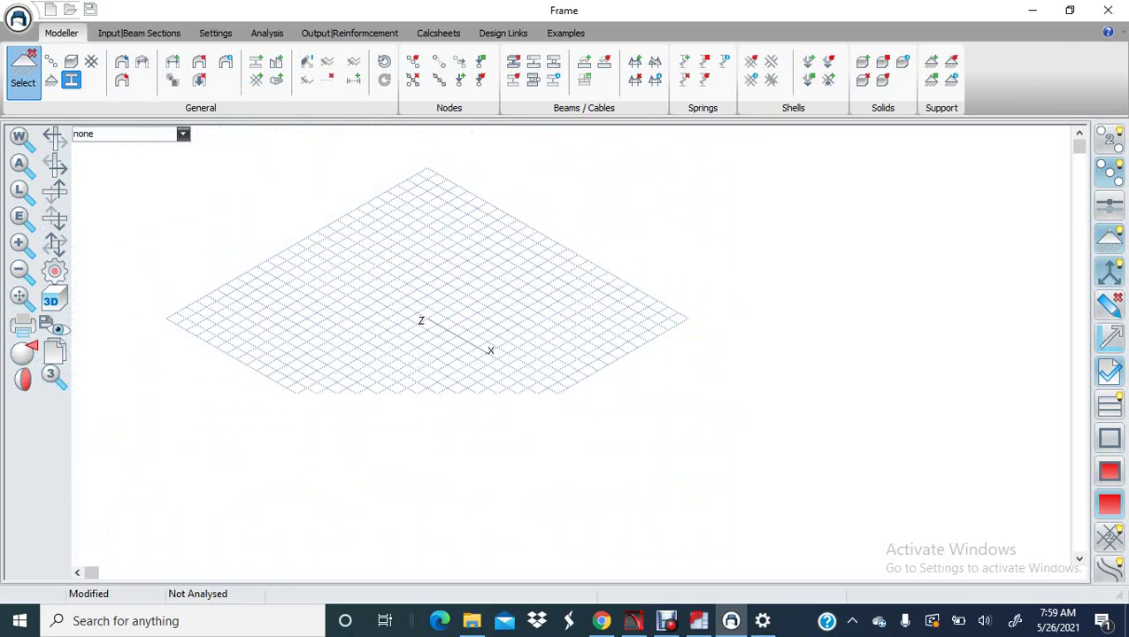
click(53, 373)
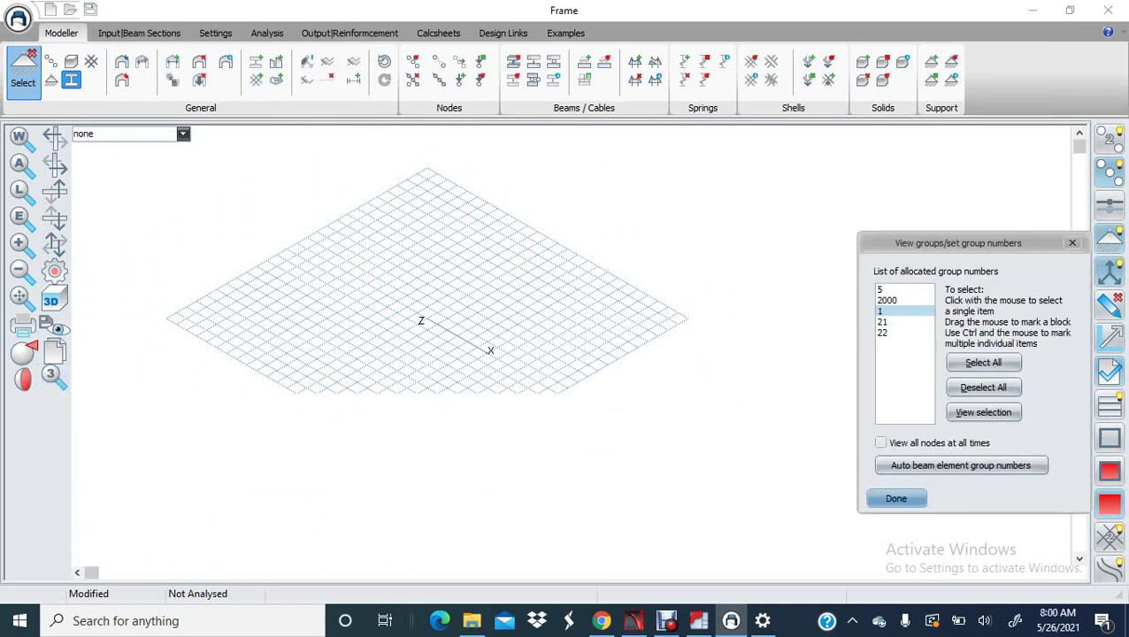
drag(880, 332, 881, 289)
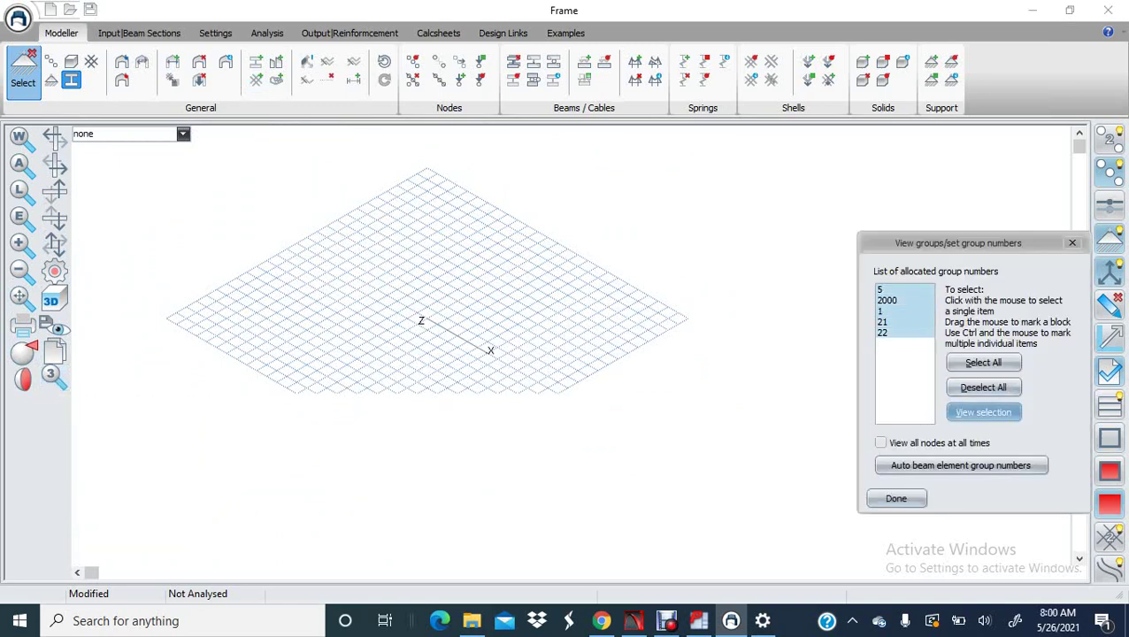
click(983, 412)
click(895, 498)
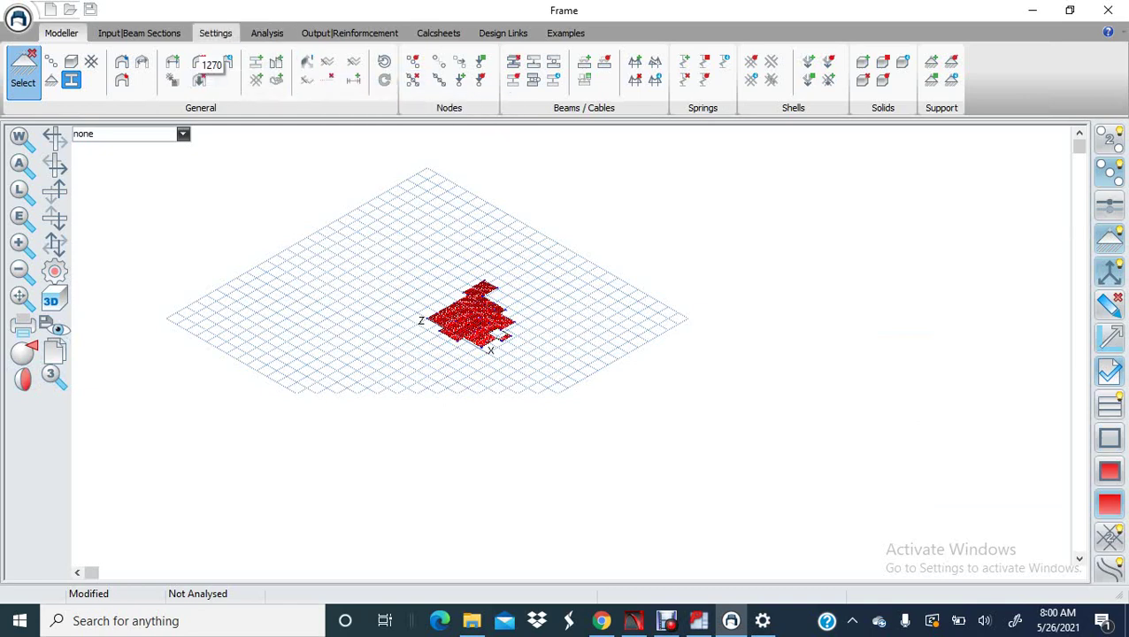
- Try to run the analysis, decline to continue with input errors, and examine the error and warning list
click(266, 33)
click(253, 67)
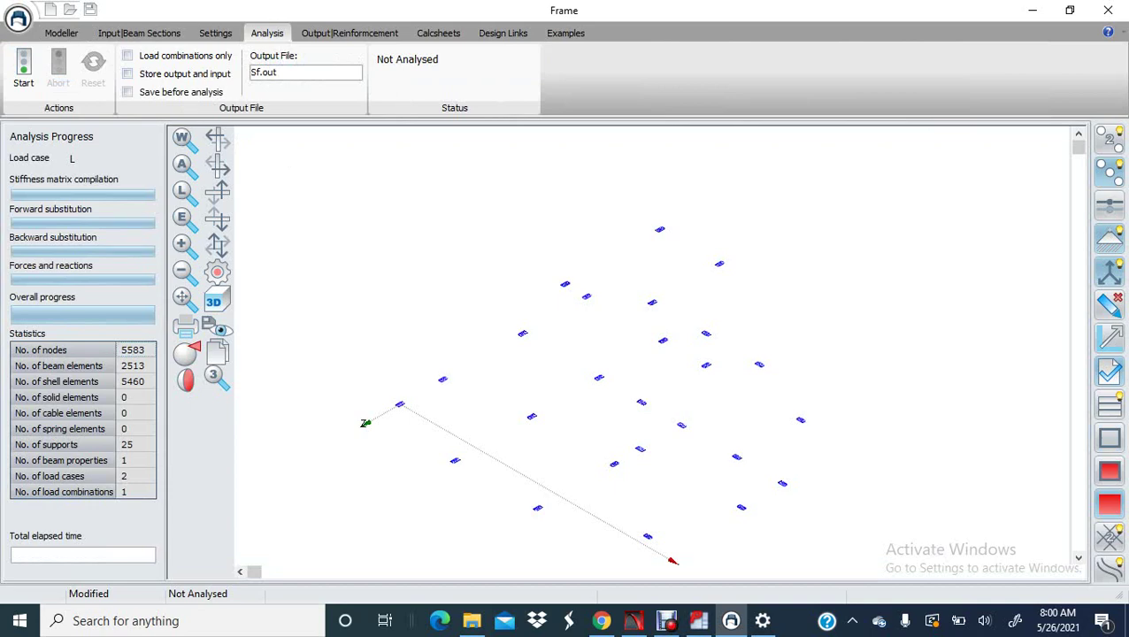
middle_drag(503, 299, 465, 244)
scroll(440, 255, down, 2)
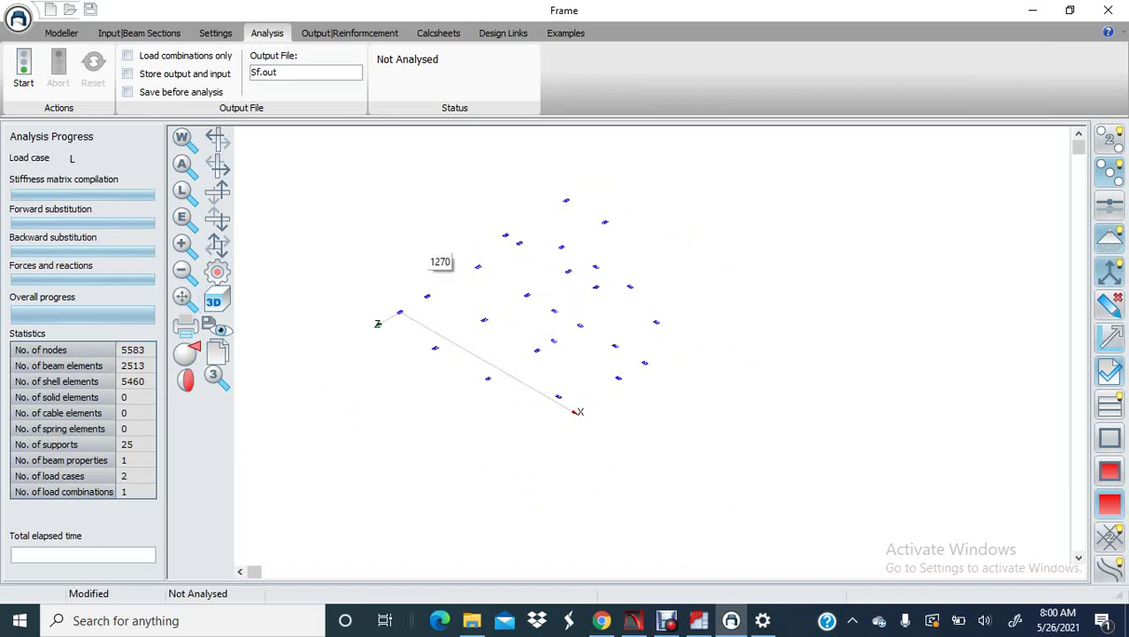
click(23, 67)
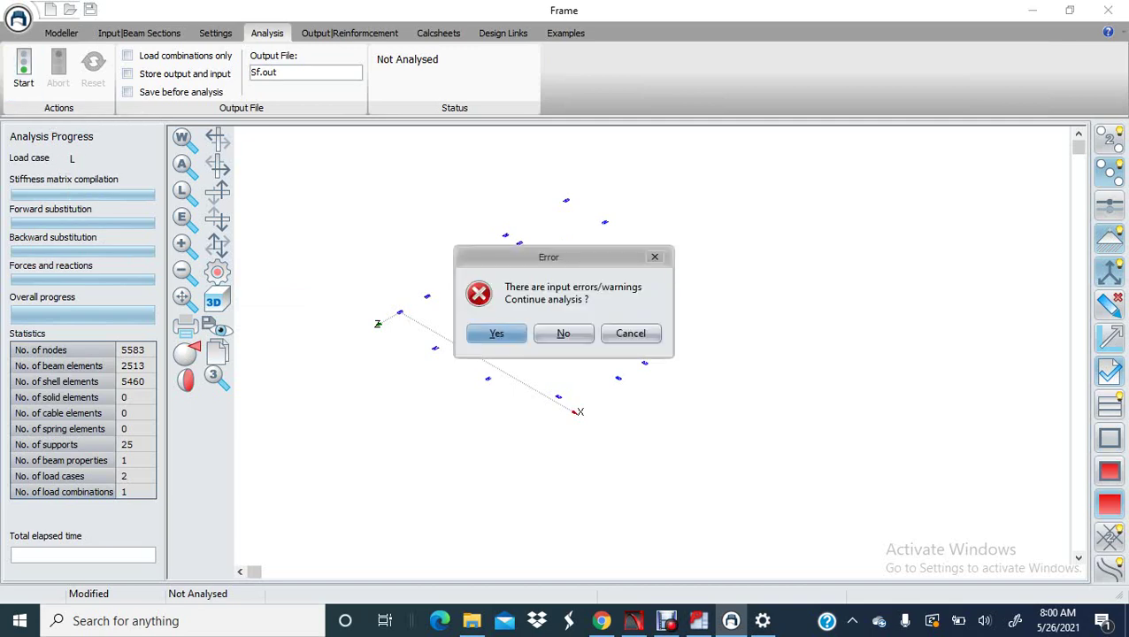
click(563, 334)
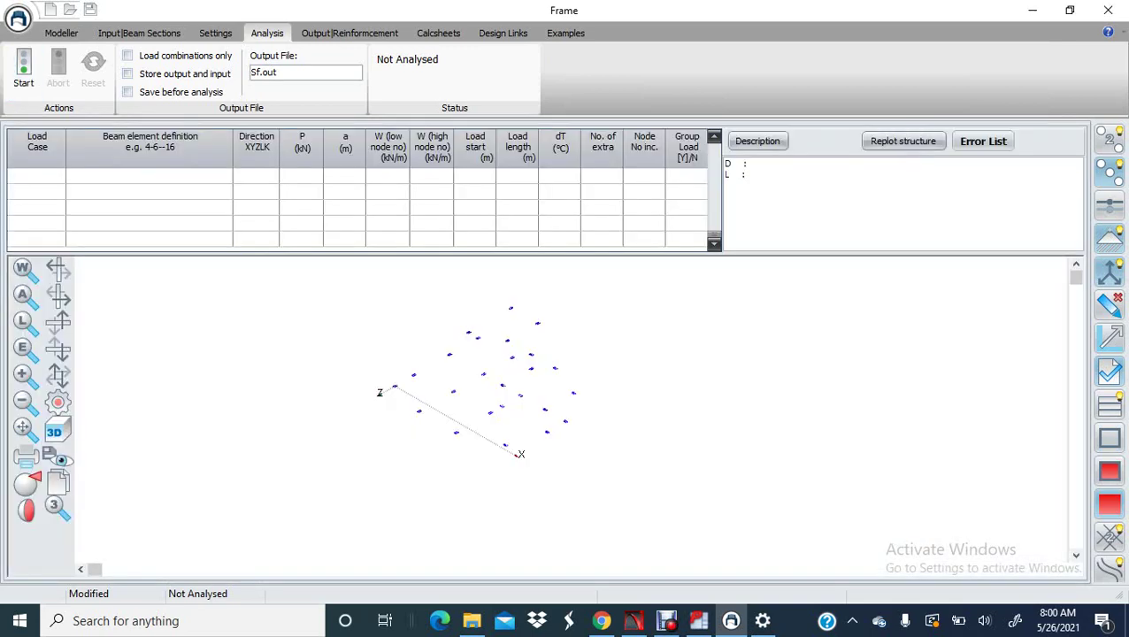
click(982, 140)
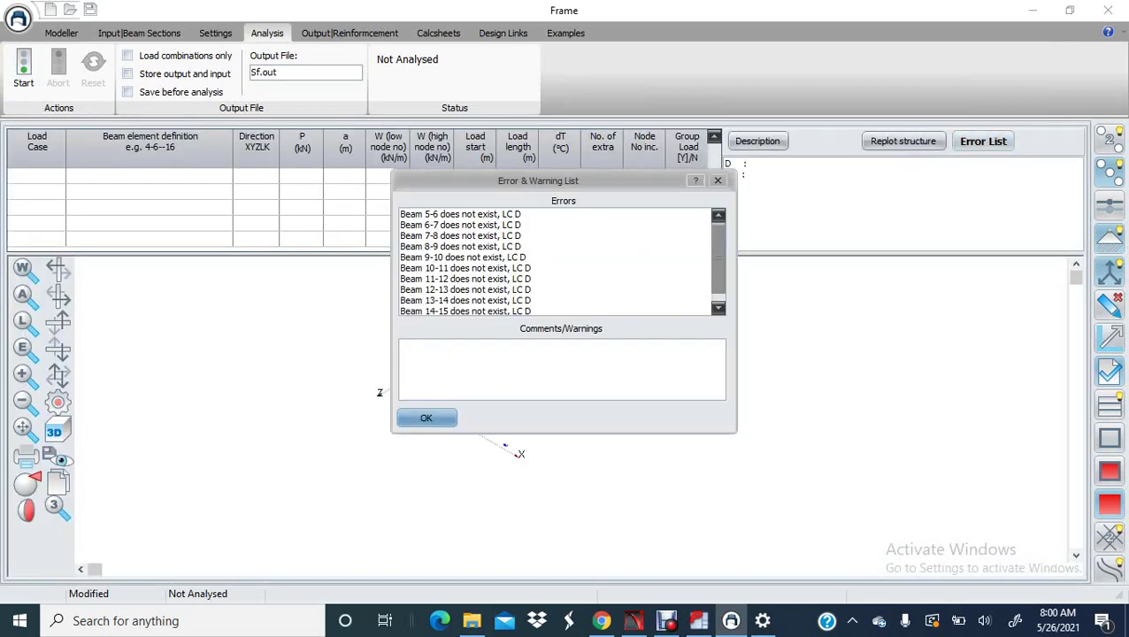
click(426, 417)
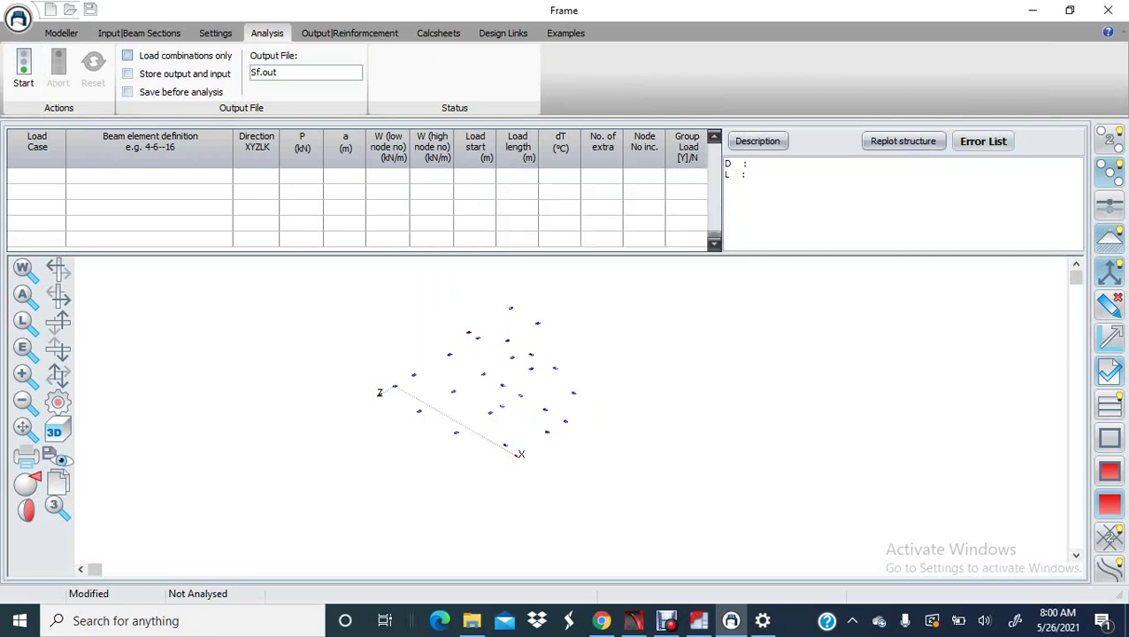
- Explode the beam element input so that every beam is defined on its own input line
click(134, 34)
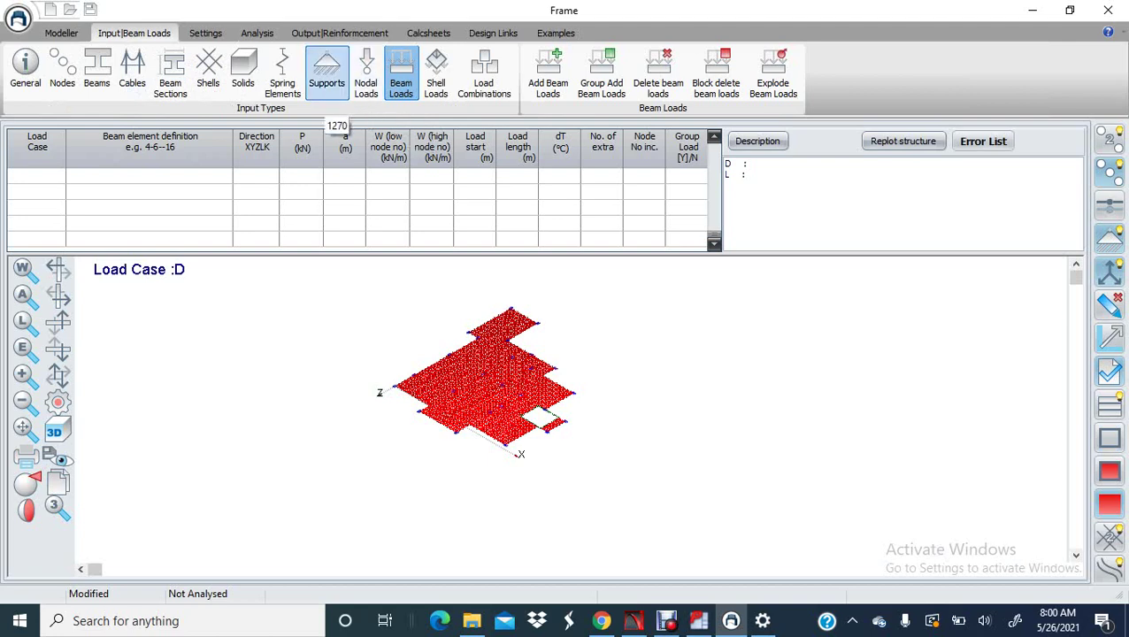
click(97, 69)
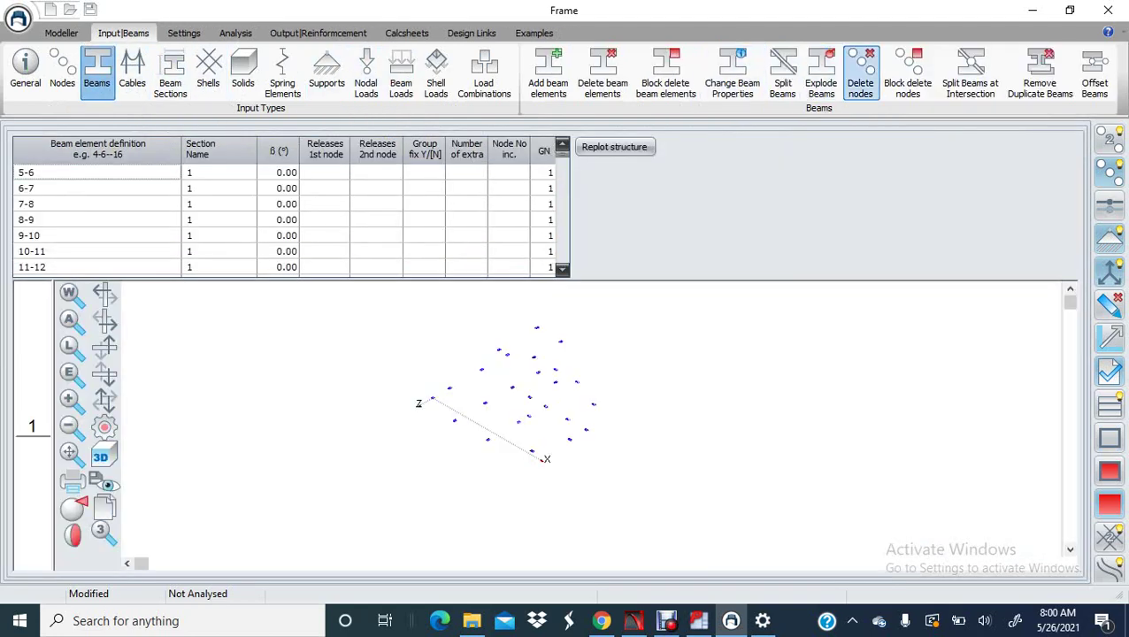
click(820, 78)
click(496, 345)
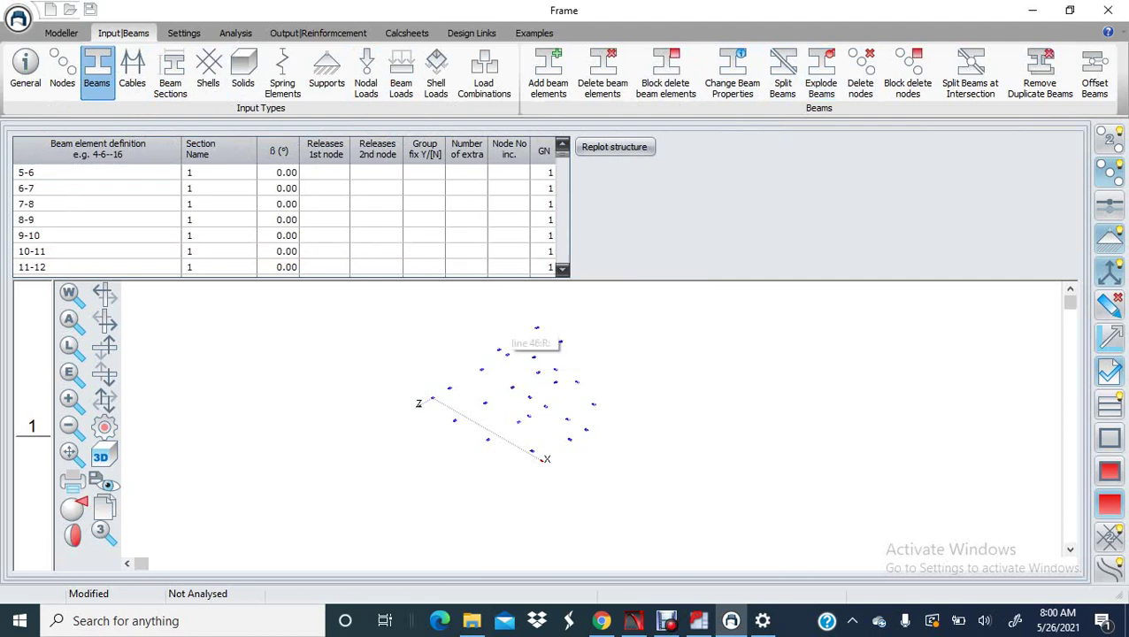
- Try the analysis again, decline to continue with input errors, and recheck the error list
click(236, 33)
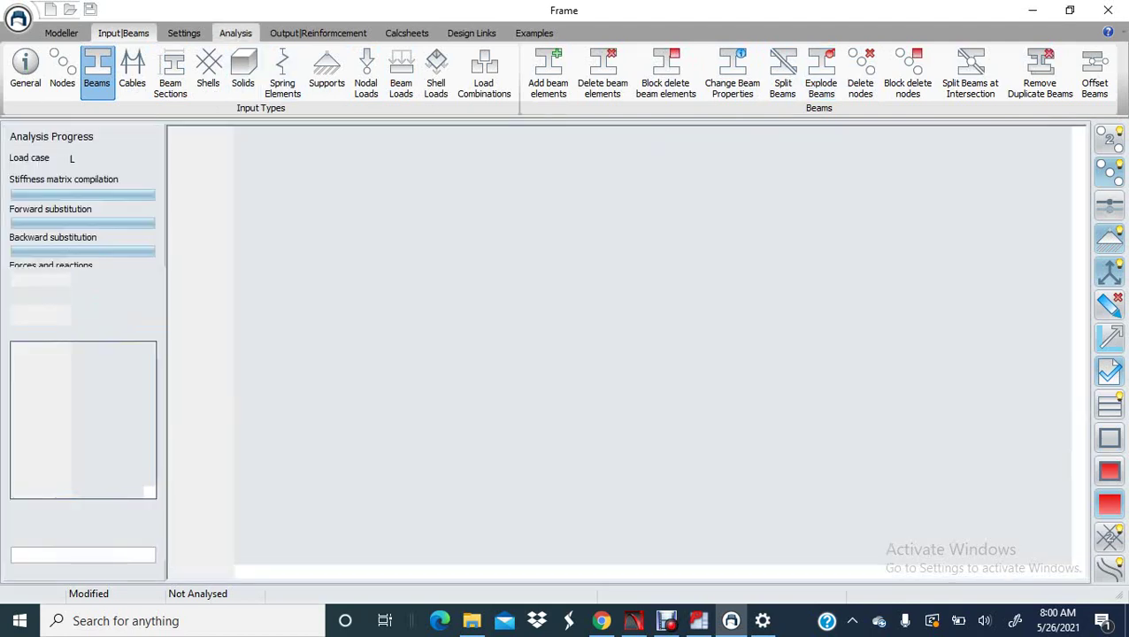
click(24, 71)
click(563, 334)
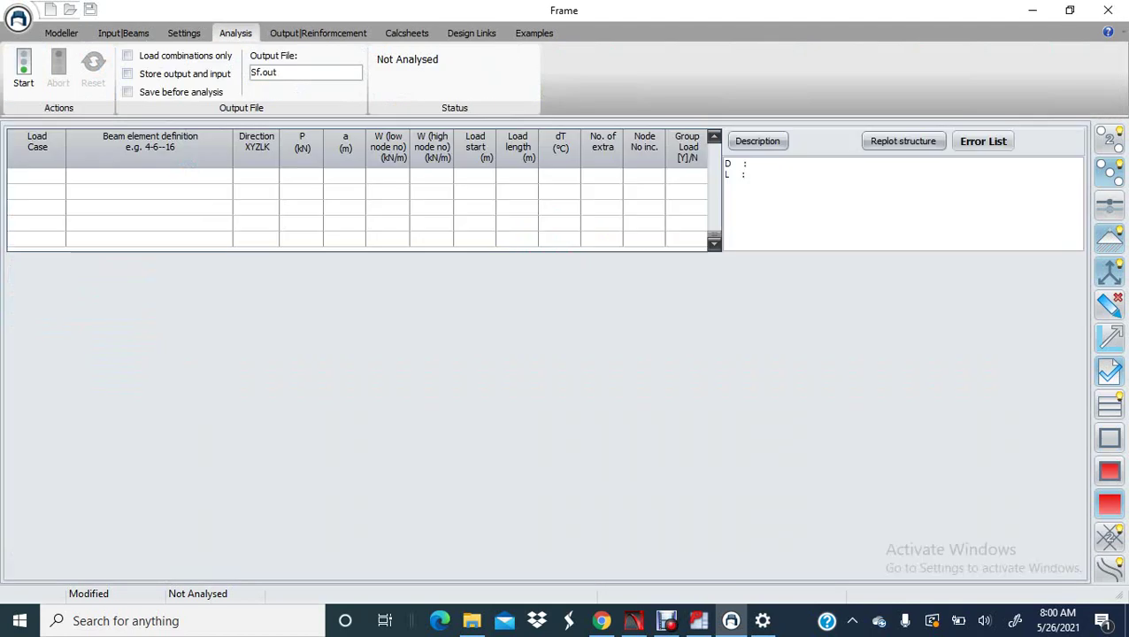
click(982, 140)
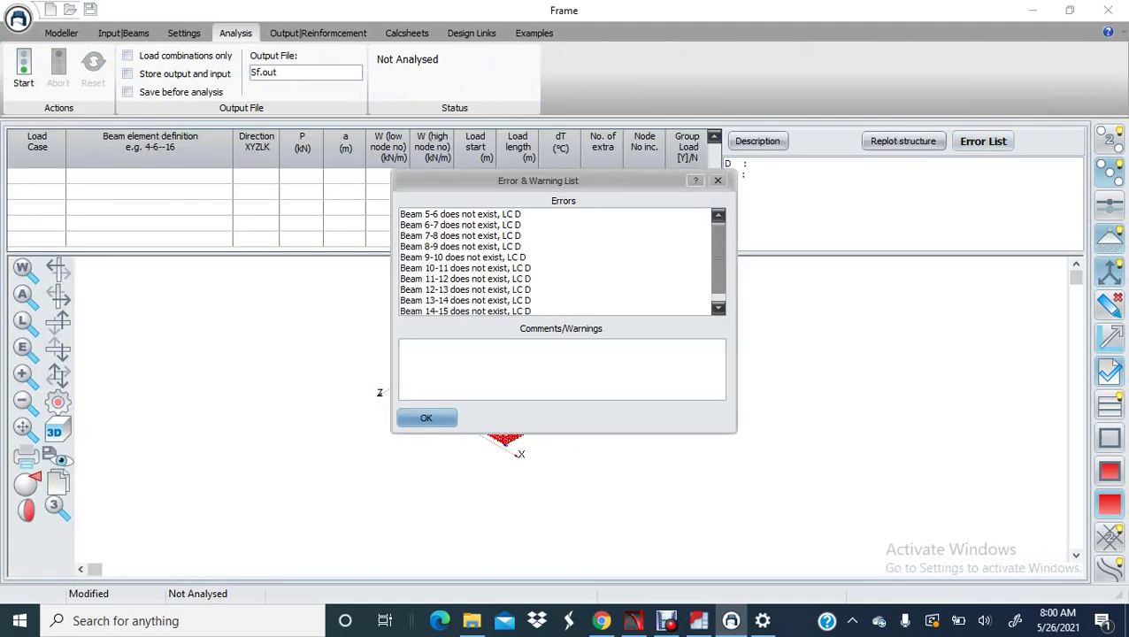
click(426, 418)
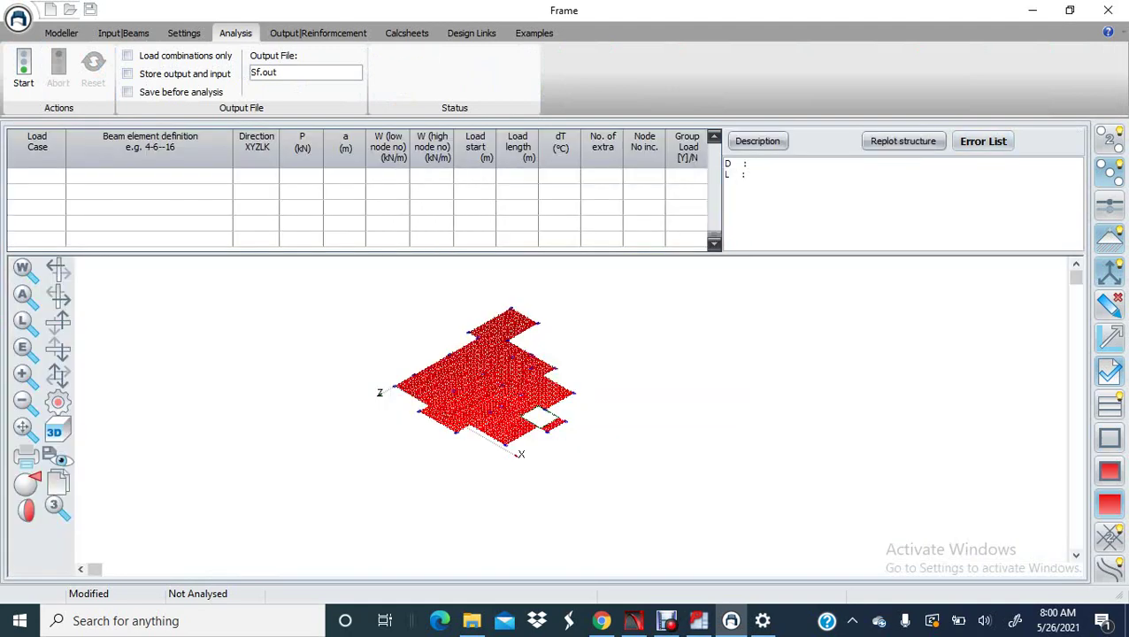
- Explode the beam loads so each has a separate input line, and start the linear analysis again
click(124, 34)
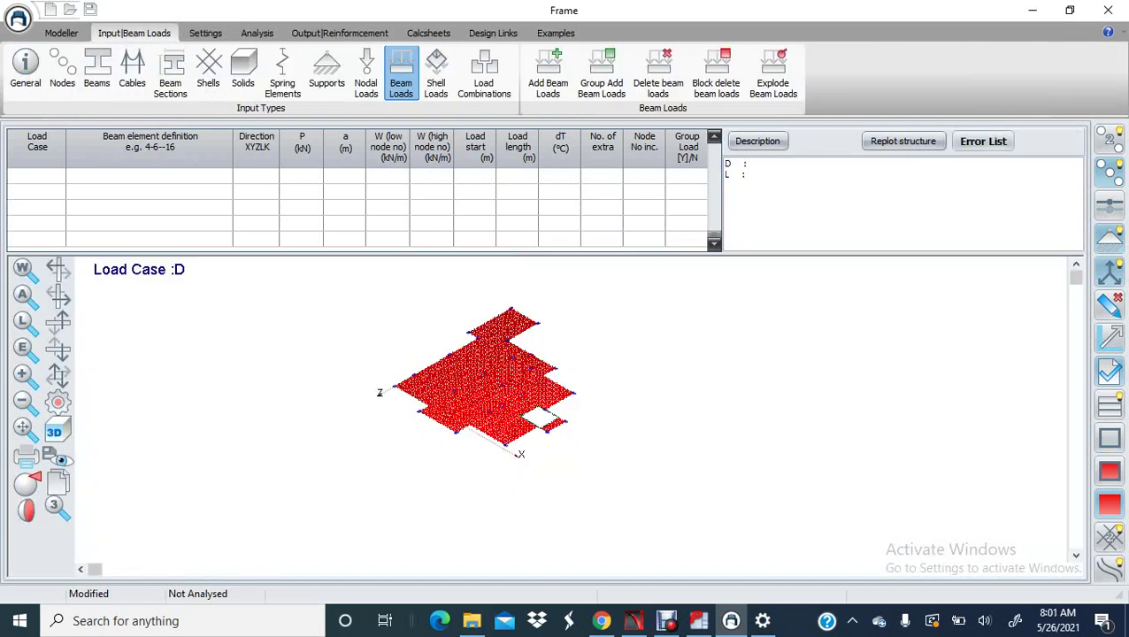
click(401, 72)
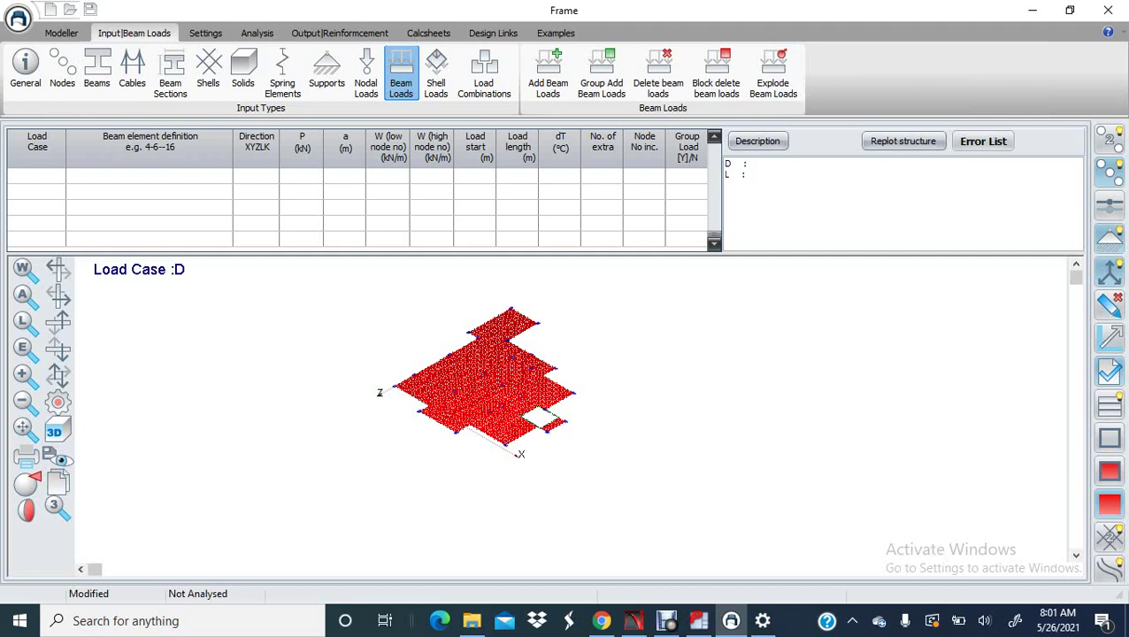
click(772, 75)
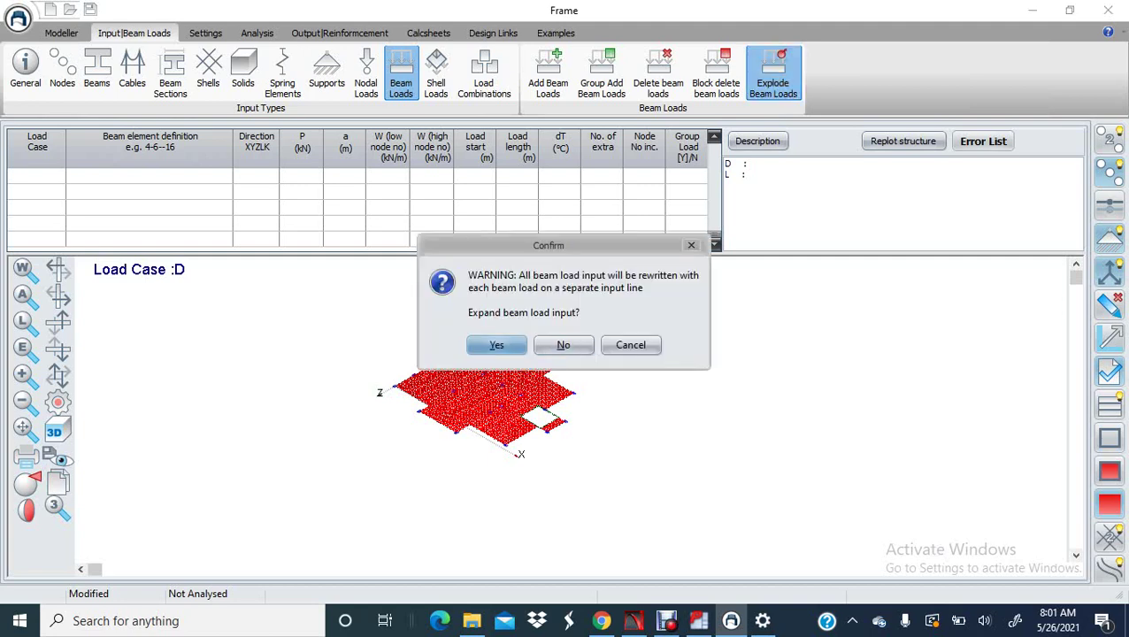
click(496, 345)
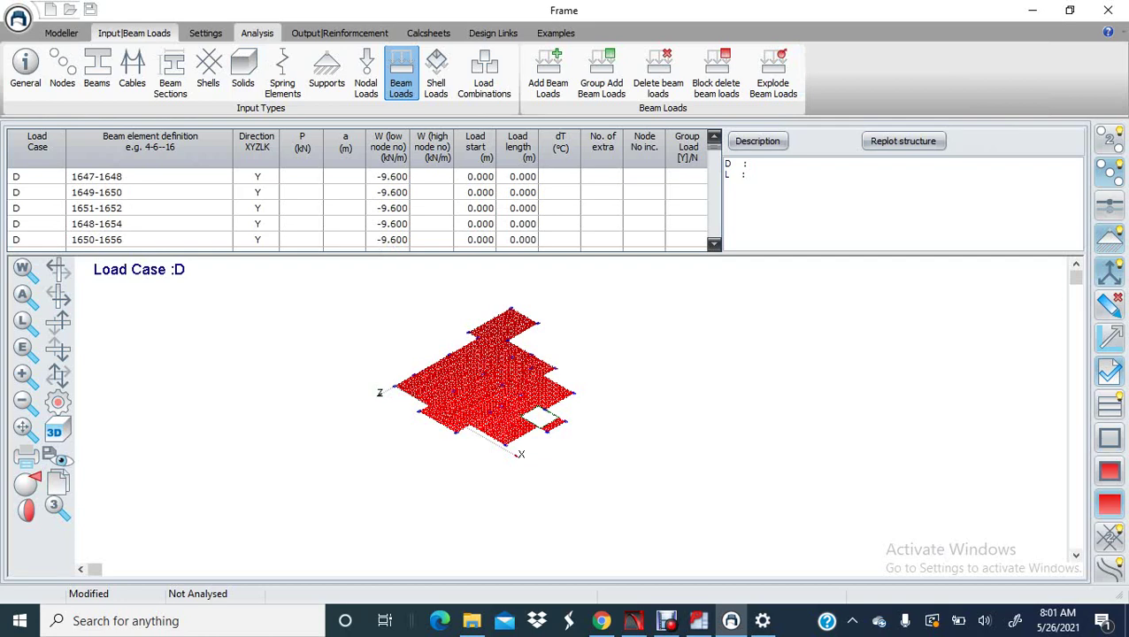
click(257, 33)
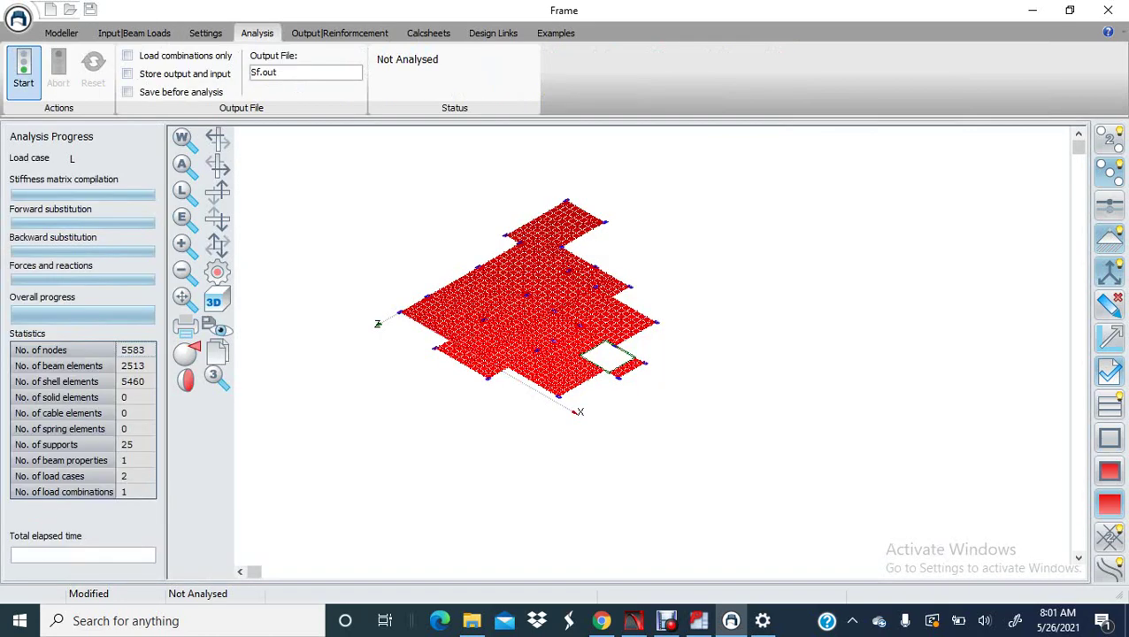
click(23, 69)
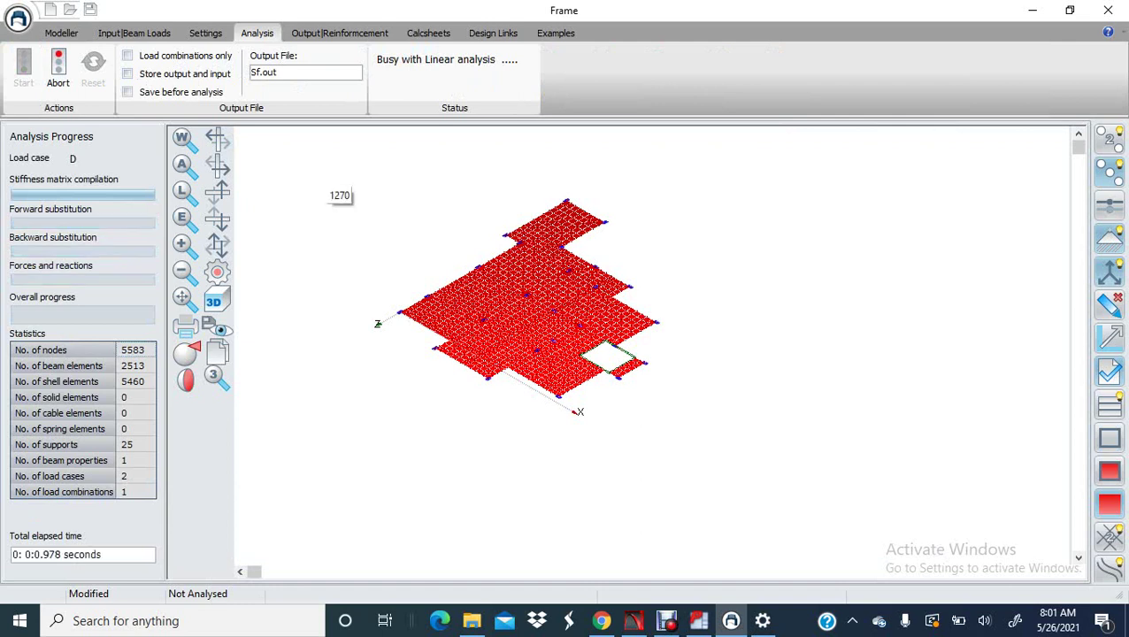